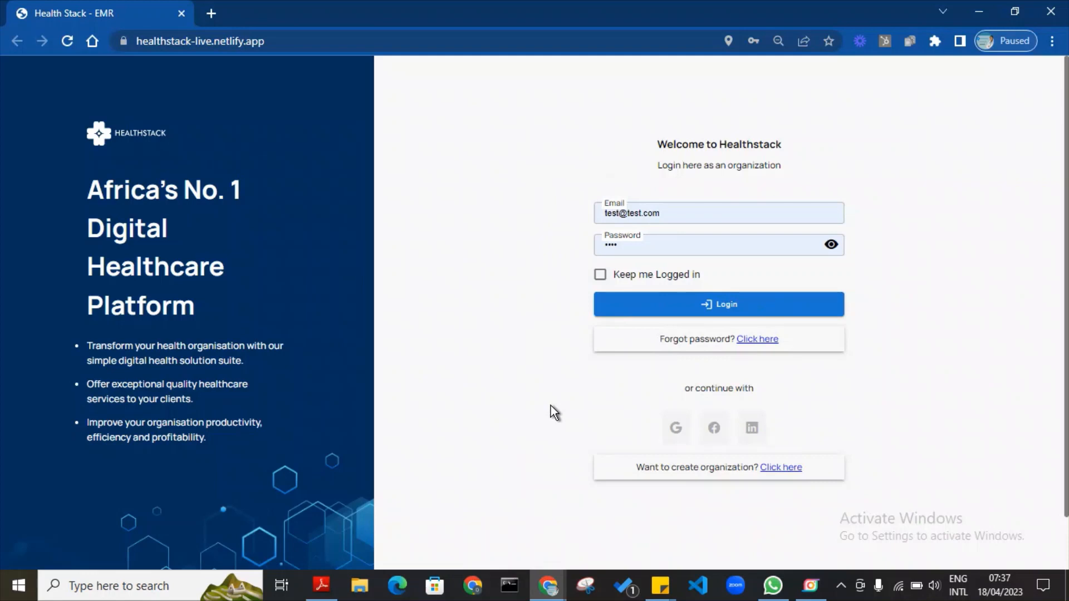
# Log in to the facility account and open the Clients dashboard.
pyautogui.click(694, 302)
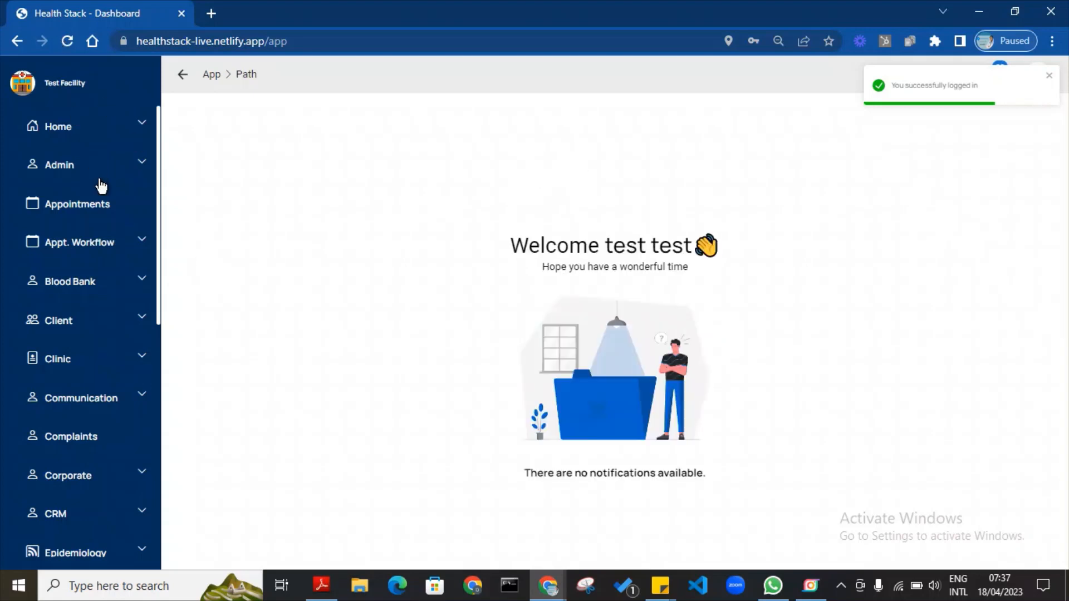
pyautogui.click(144, 325)
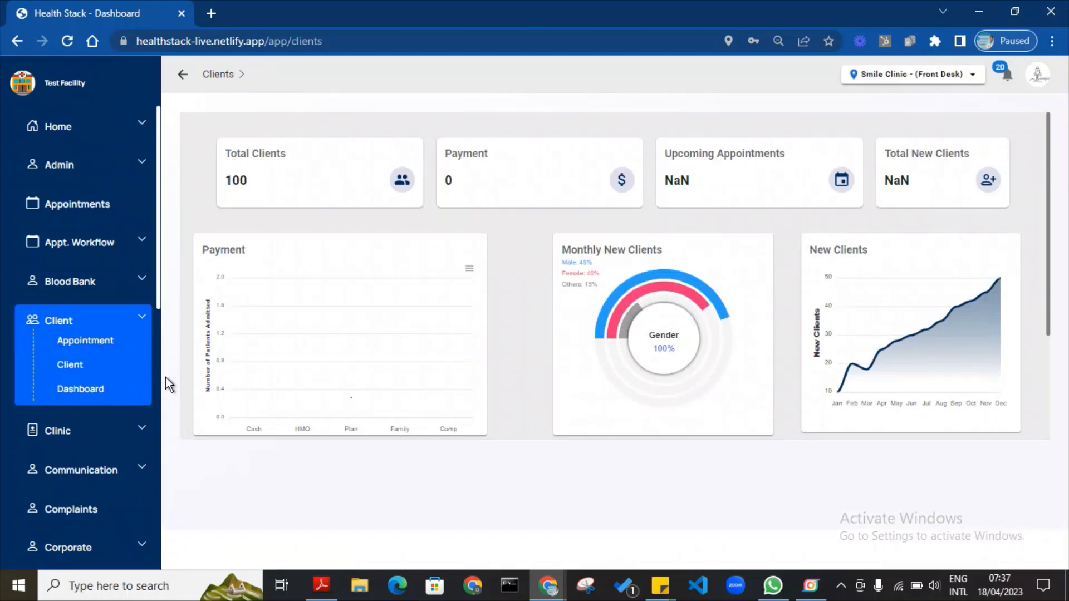
# Open the List of Clients page and activate its search field.
pyautogui.click(81, 368)
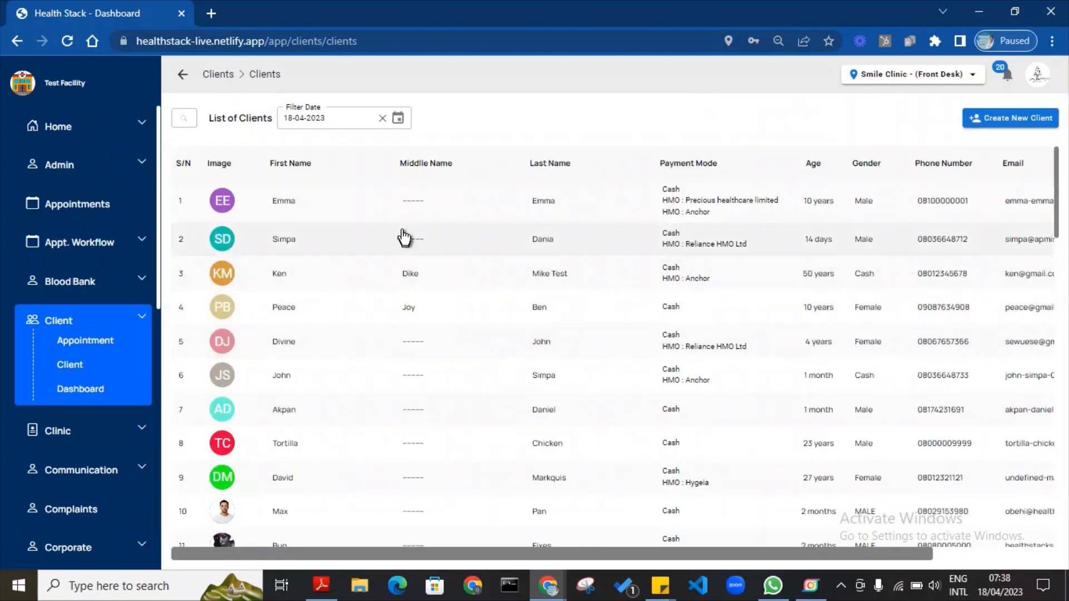
pyautogui.click(190, 118)
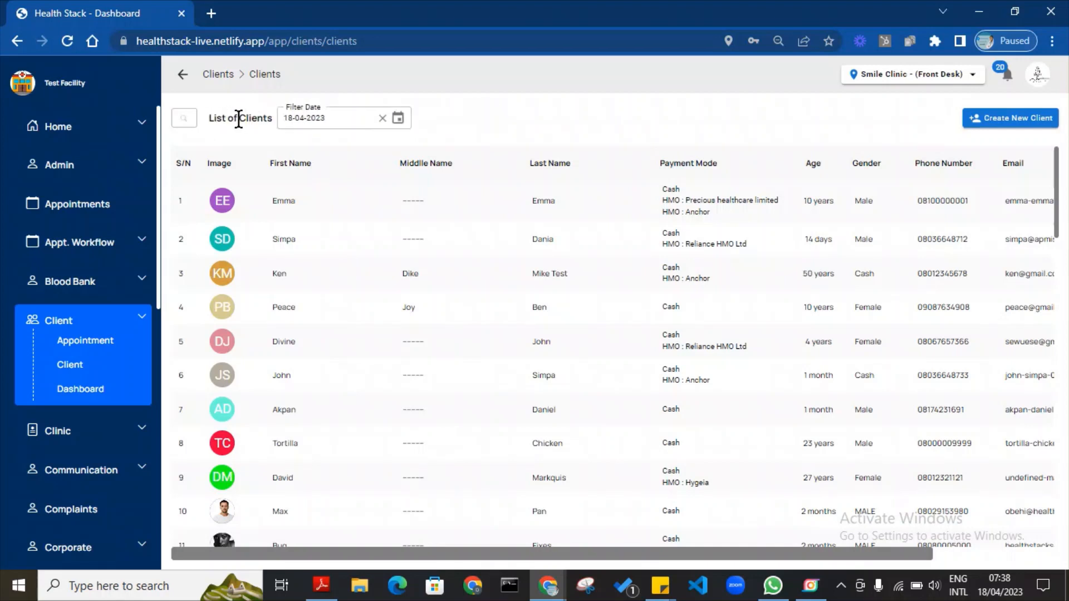
pyautogui.click(191, 115)
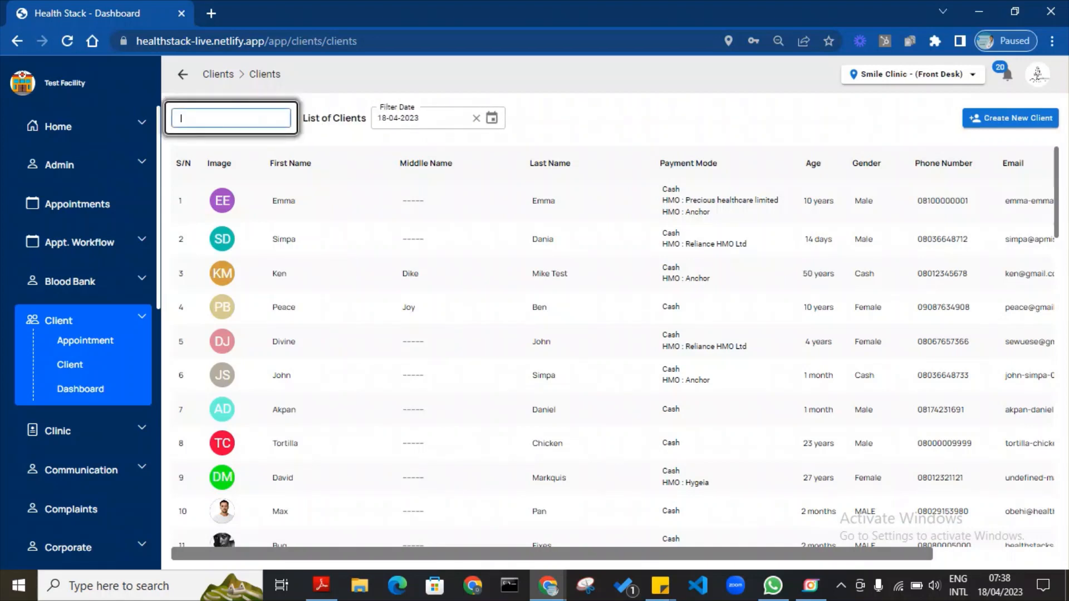
# Search clients by name, open the matching client's detail, and start scheduling an appointment.
pyautogui.write('eva')
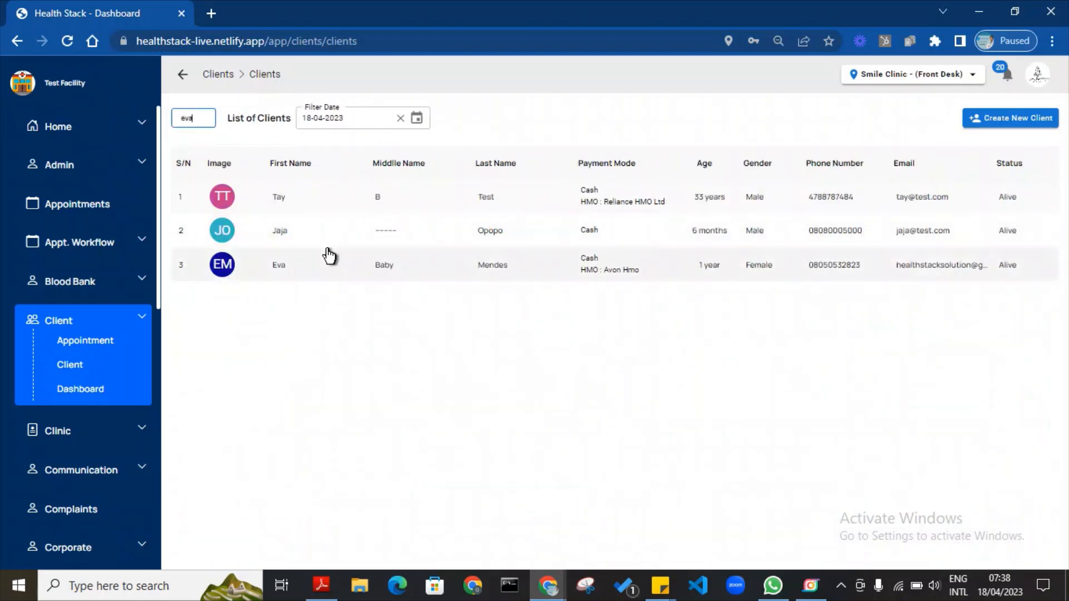
pyautogui.click(432, 267)
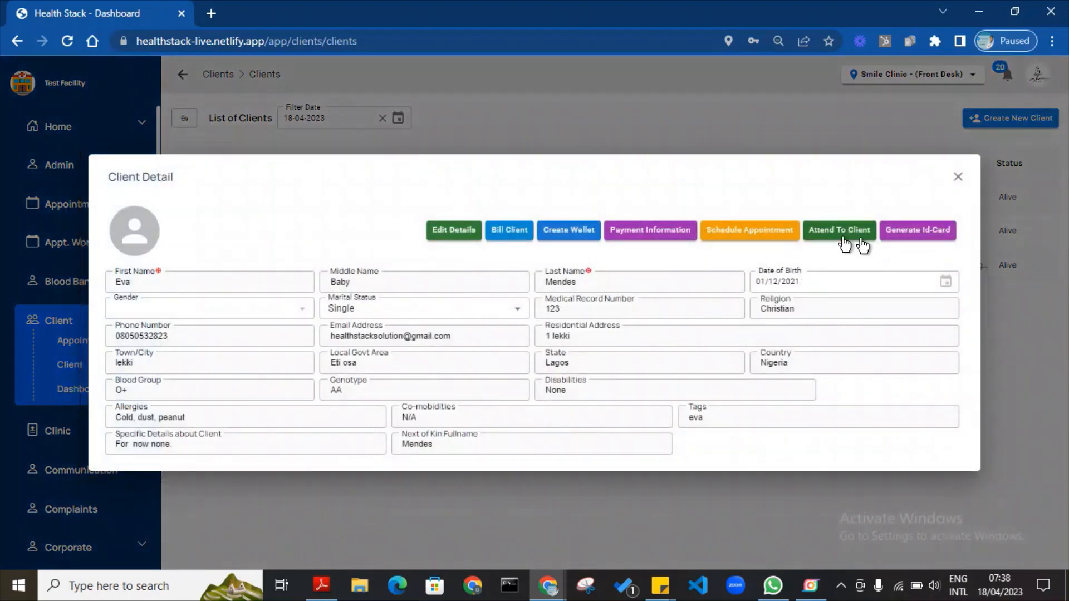
pyautogui.click(764, 236)
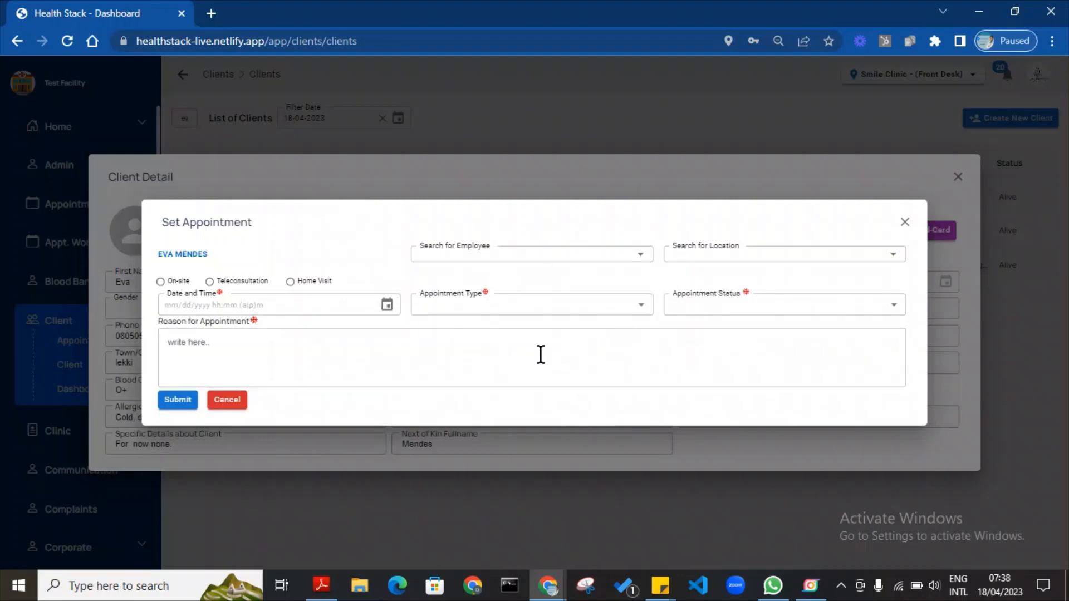
# Cancel the Set Appointment form and close the Client Detail dialog.
pyautogui.click(737, 180)
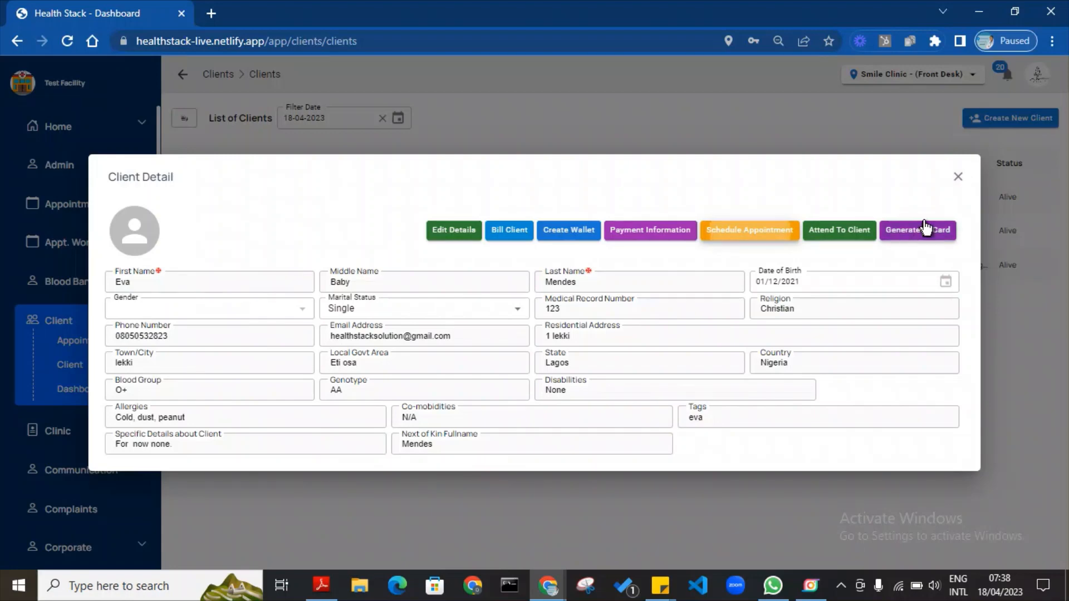
pyautogui.click(958, 176)
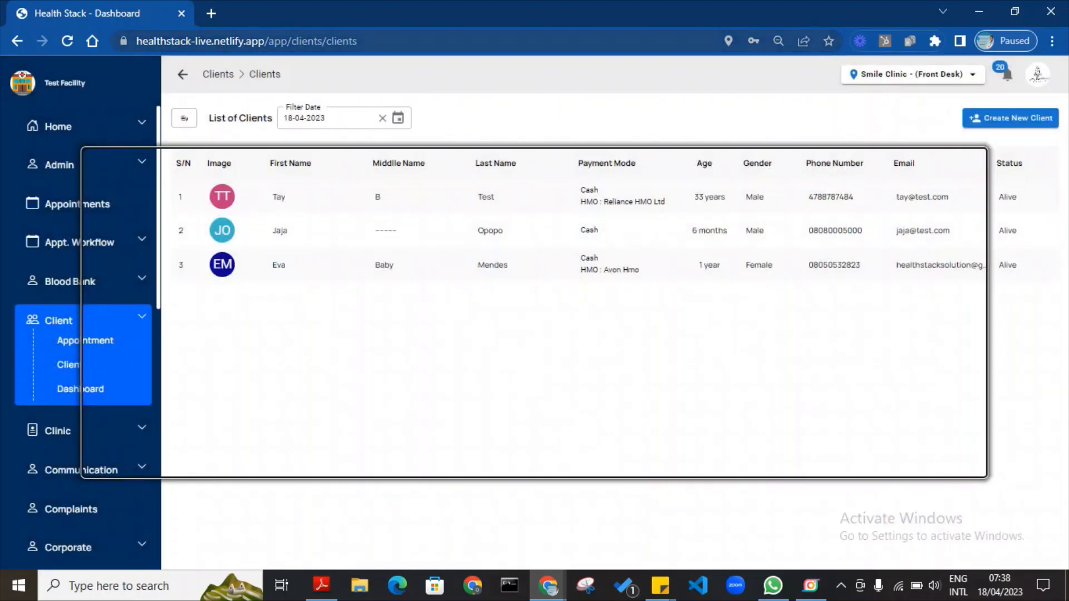
# Clear the client search so the full list shows again.
pyautogui.click(184, 118)
pyautogui.write('eva')
pyautogui.moveTo(209, 117); pyautogui.dragTo(9, 124)
pyautogui.press('BackSpace')
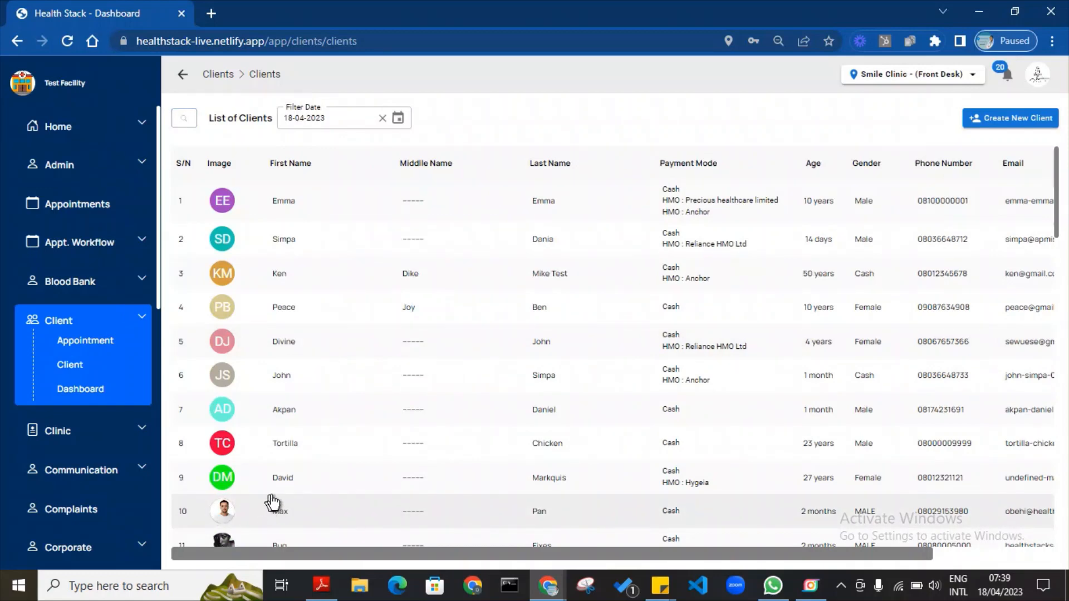
# Generate and preview client 10's ID card, then close the preview and details.
pyautogui.click(475, 514)
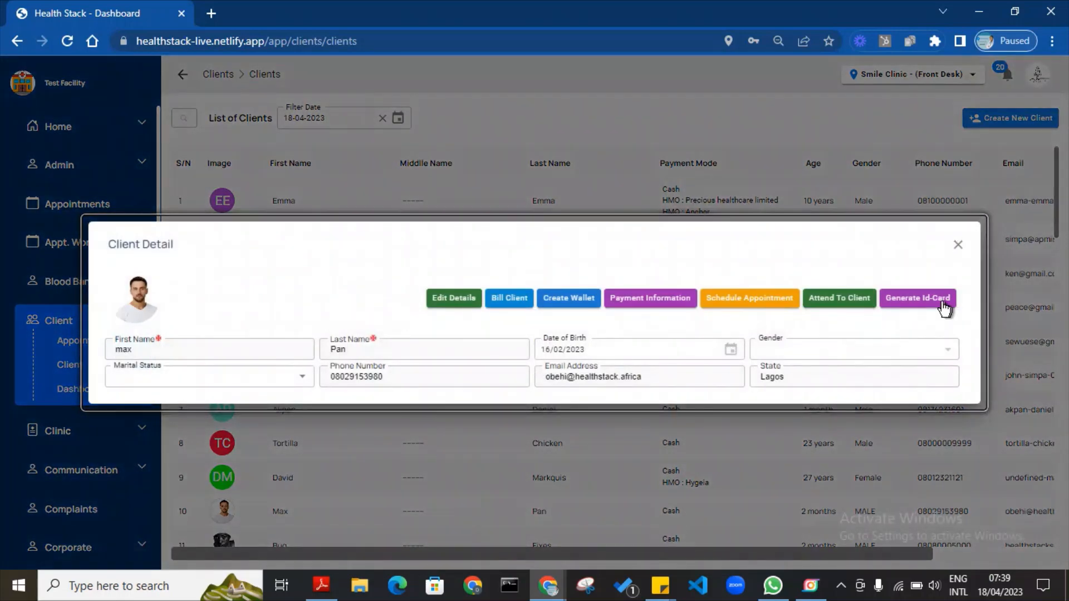
pyautogui.click(937, 306)
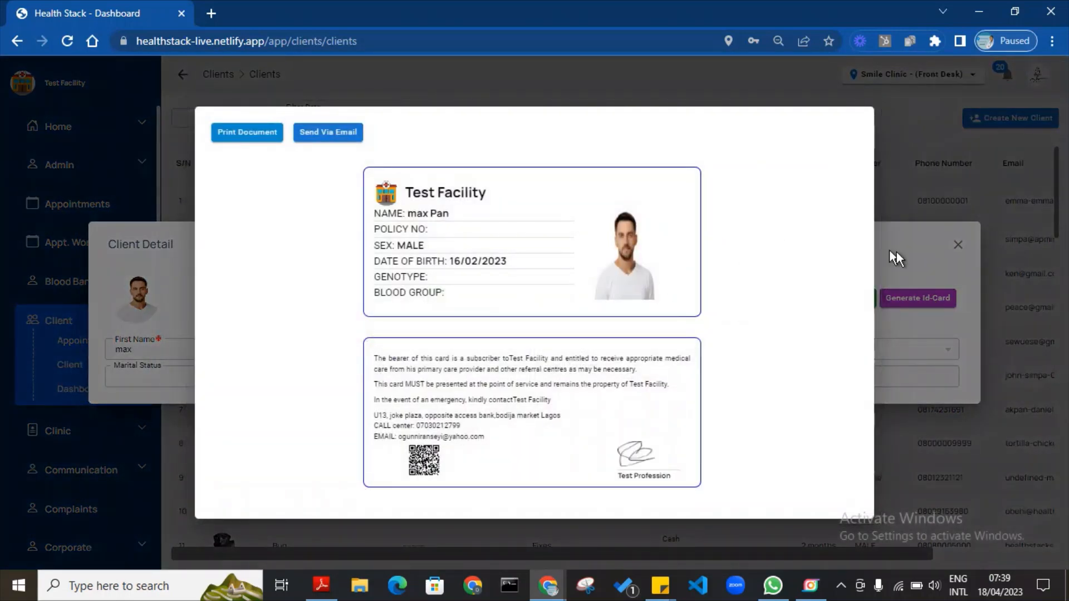
pyautogui.click(935, 246)
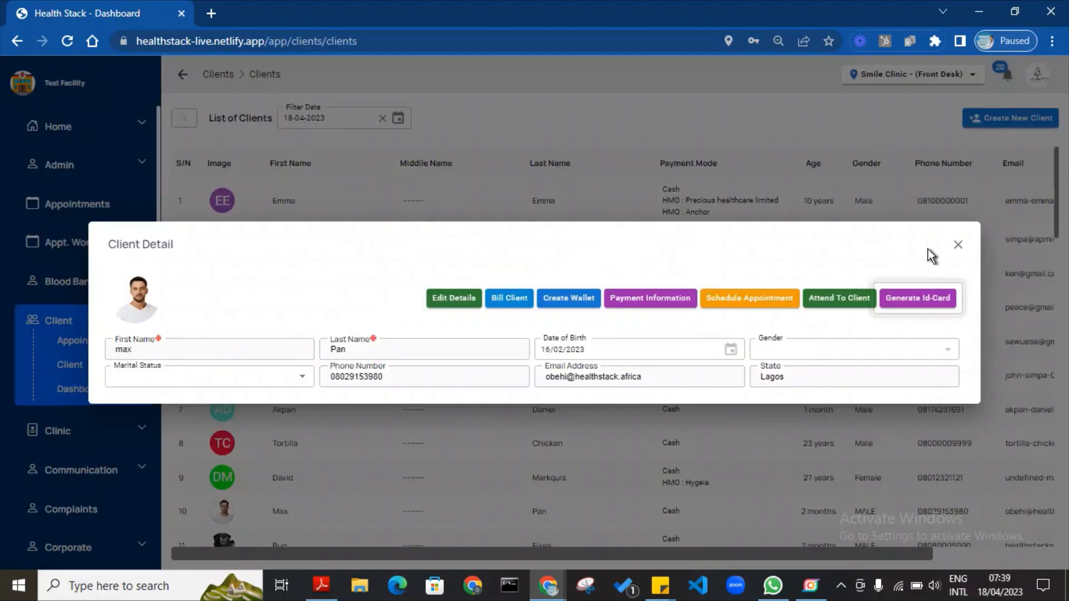
pyautogui.click(810, 97)
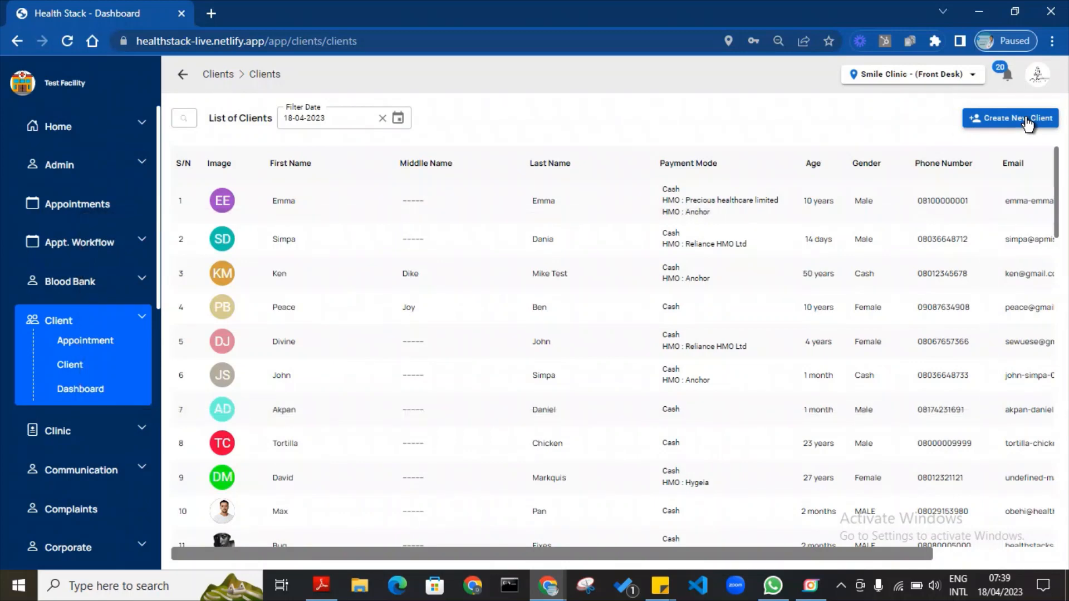
# Start a full registration for a new client and enter the first and last names.
pyautogui.click(1027, 119)
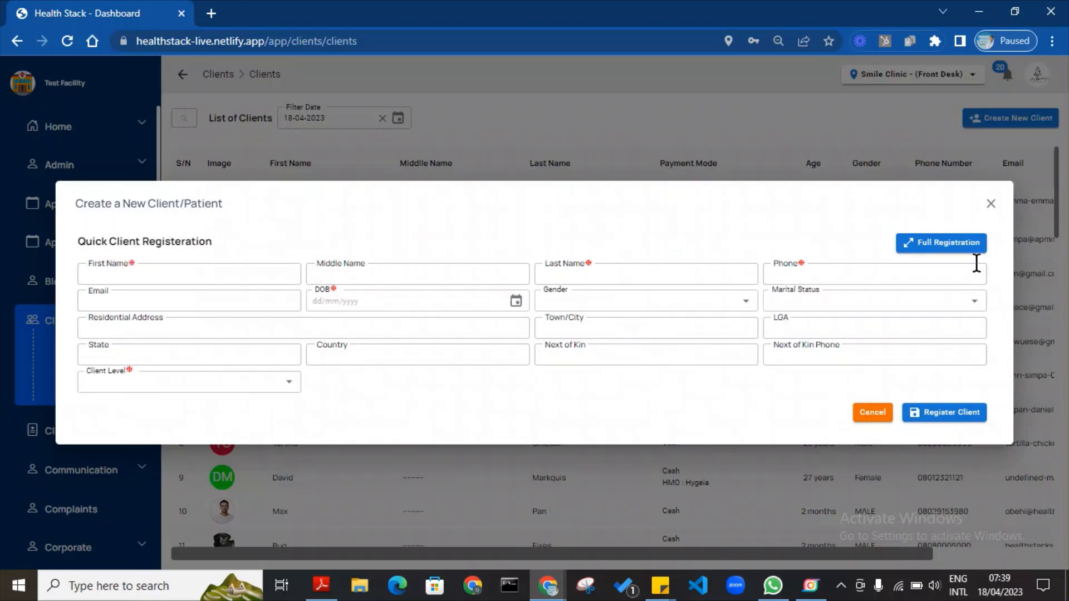
pyautogui.click(956, 242)
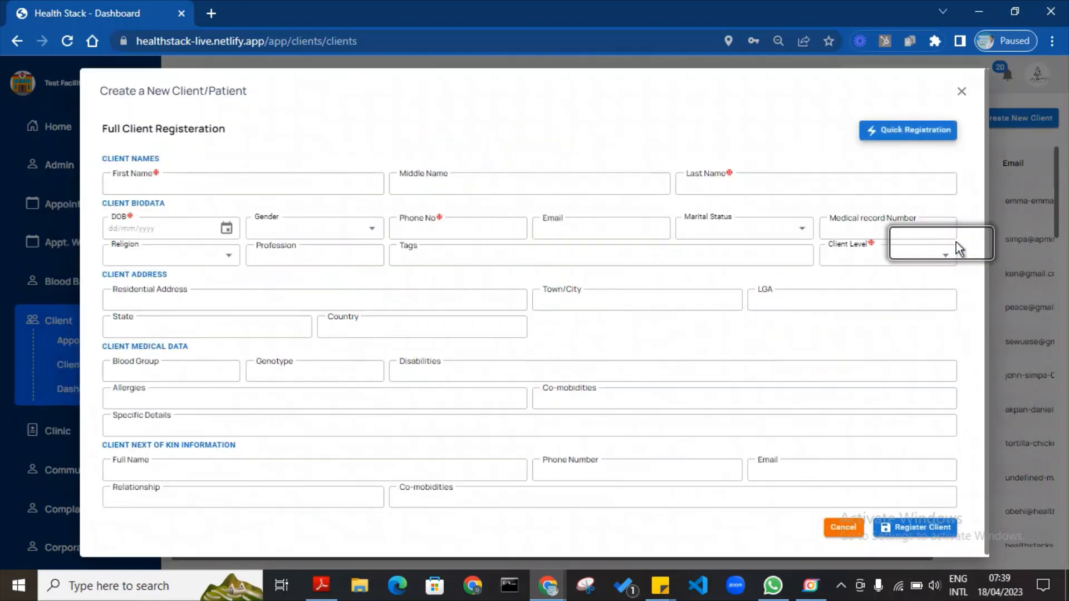
pyautogui.click(195, 183)
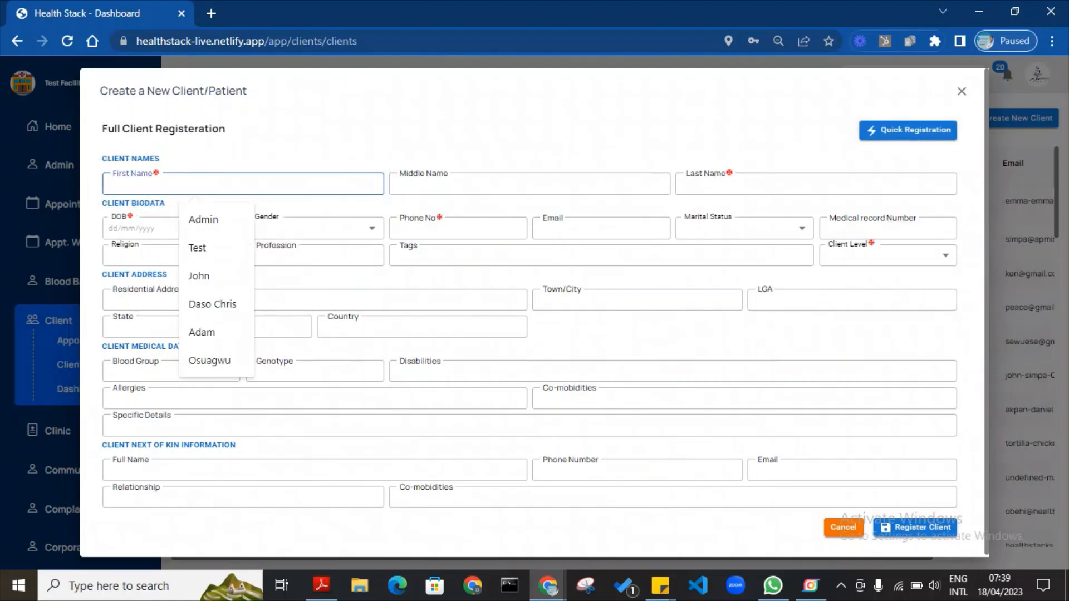
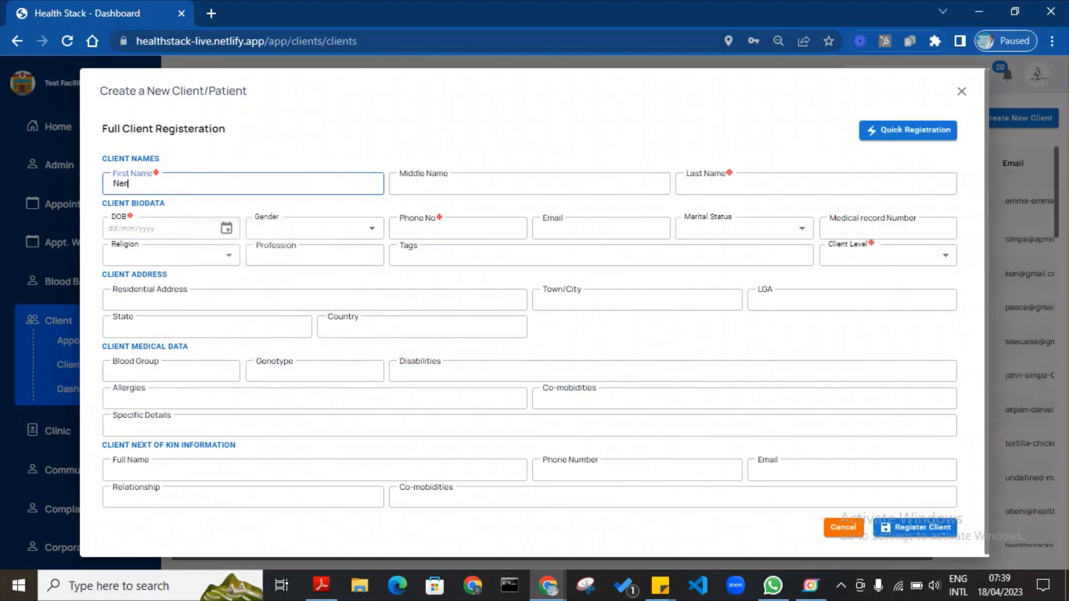
pyautogui.click(768, 184)
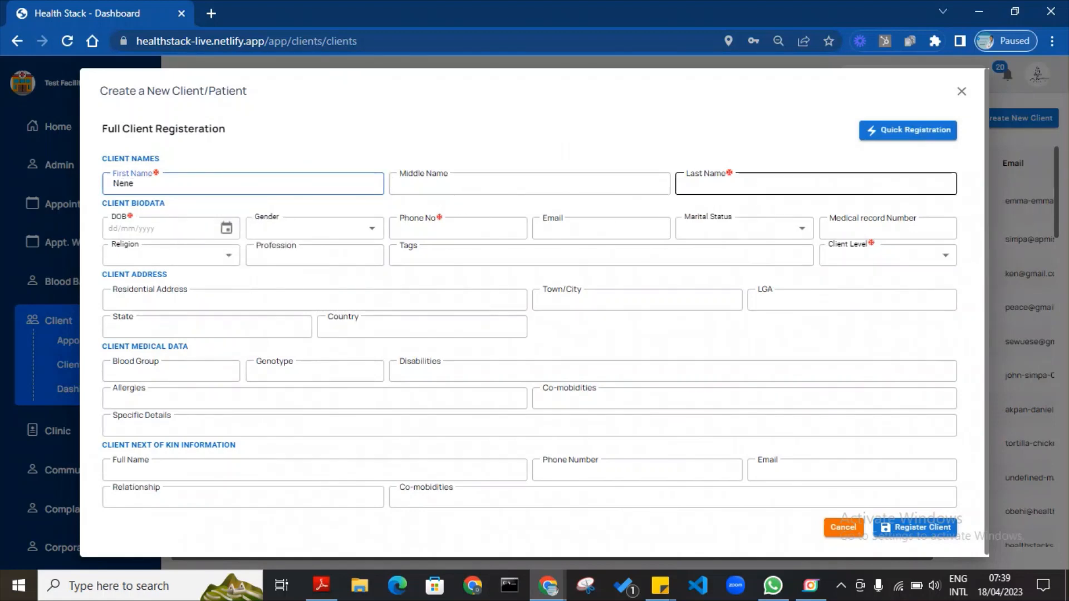
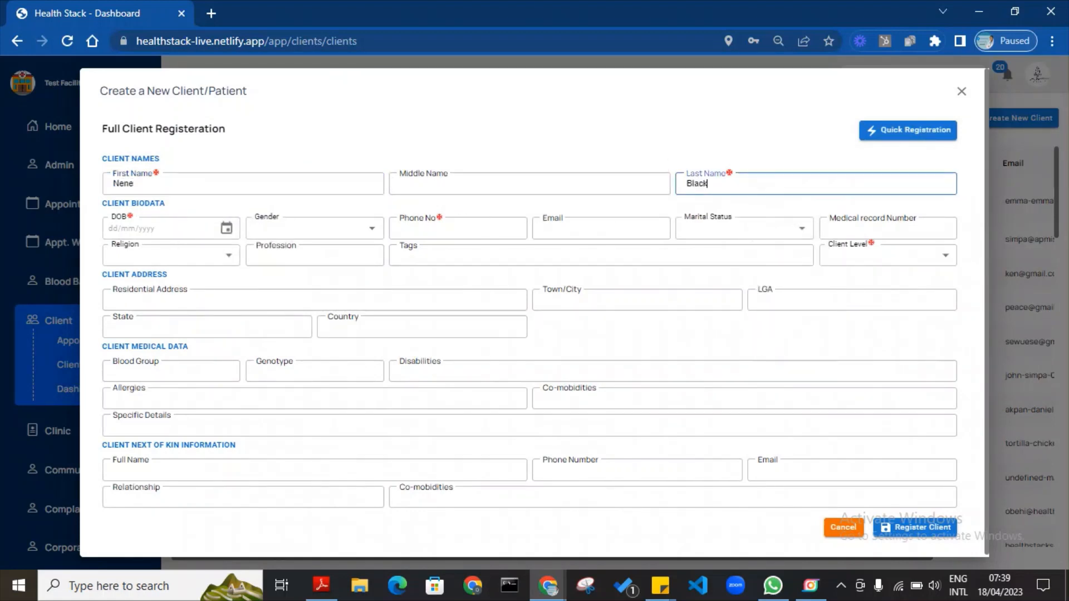
# Set the client's date of birth to 01/01/1965 using the calendar.
pyautogui.click(227, 229)
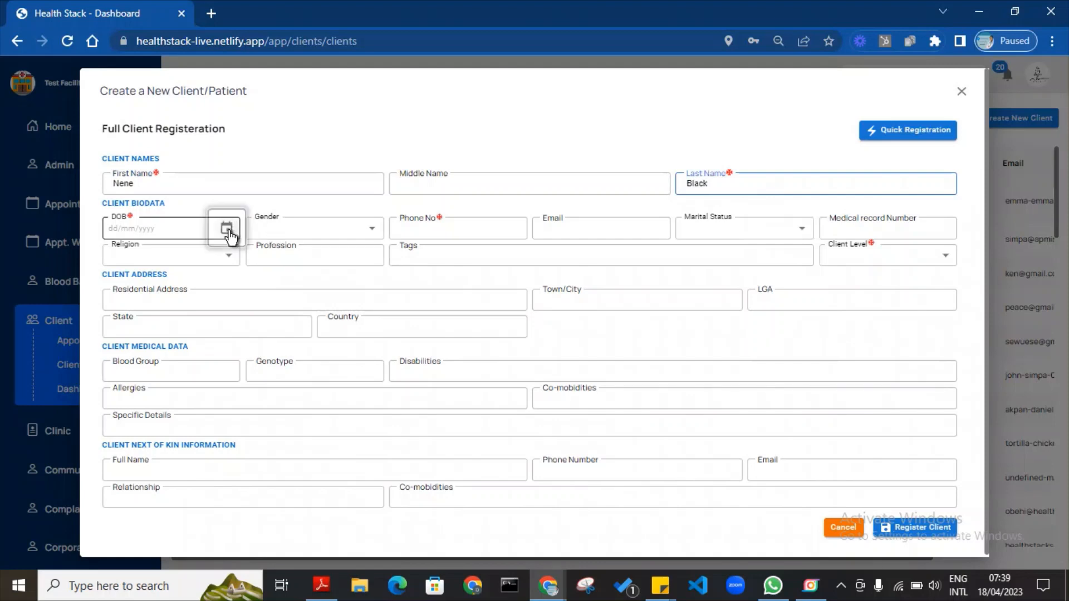
pyautogui.click(133, 259)
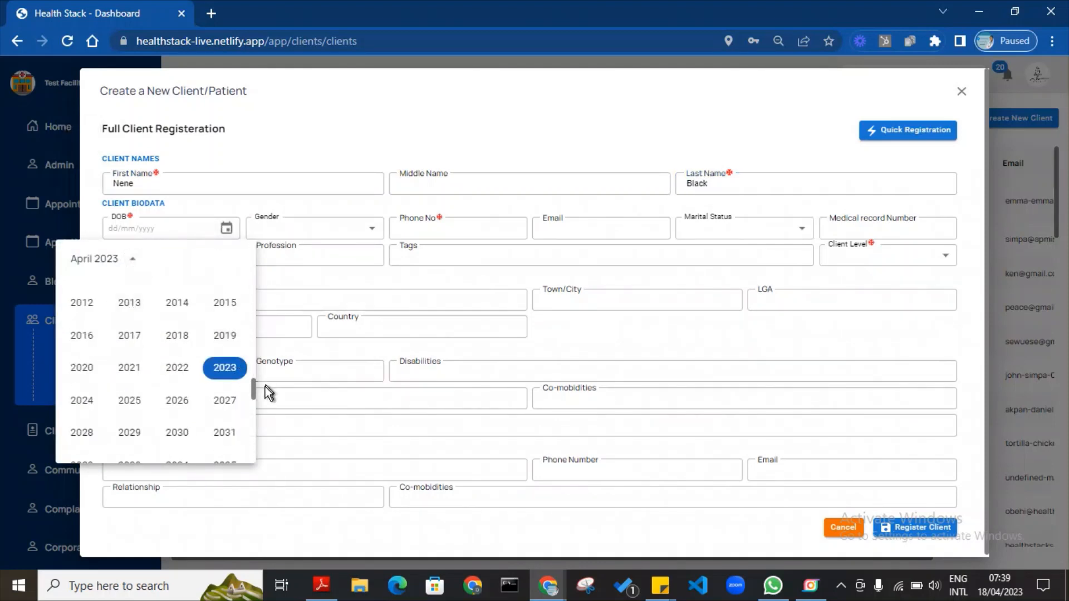
pyautogui.moveTo(254, 386); pyautogui.dragTo(254, 341)
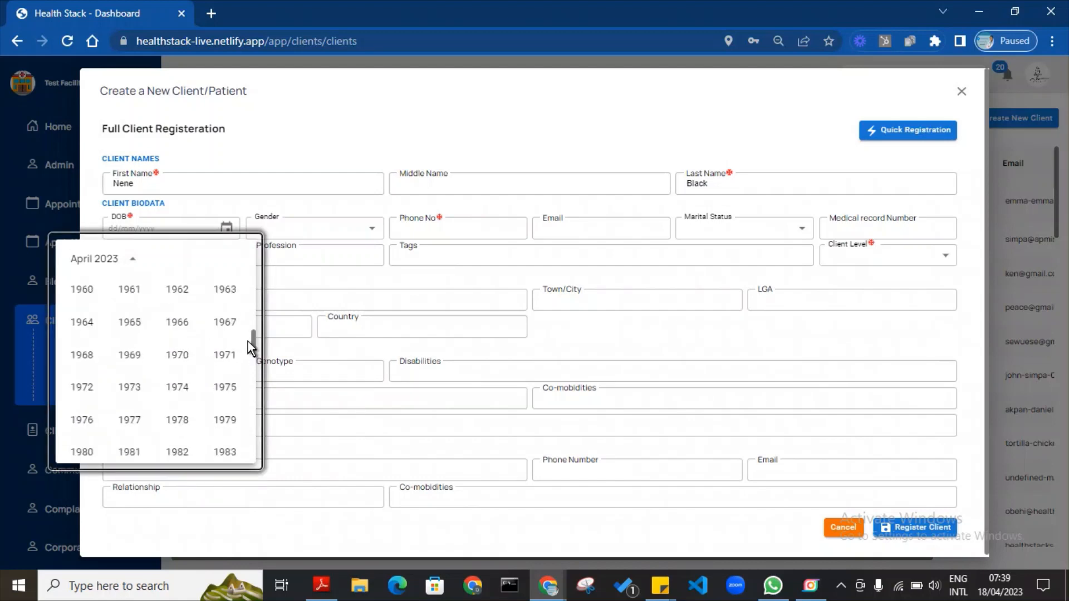
pyautogui.click(130, 334)
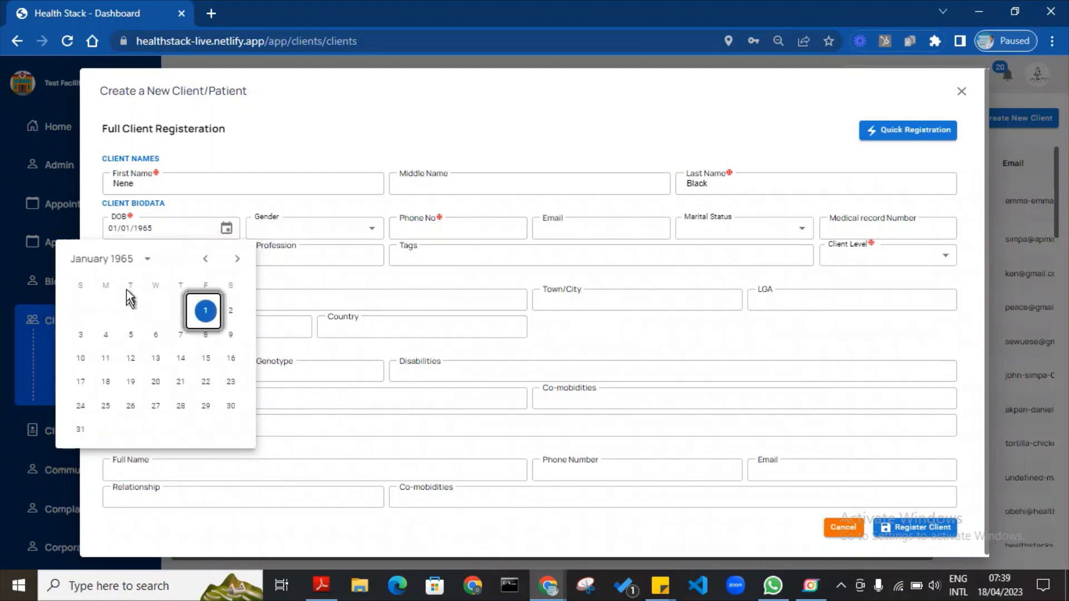
pyautogui.press('Escape')
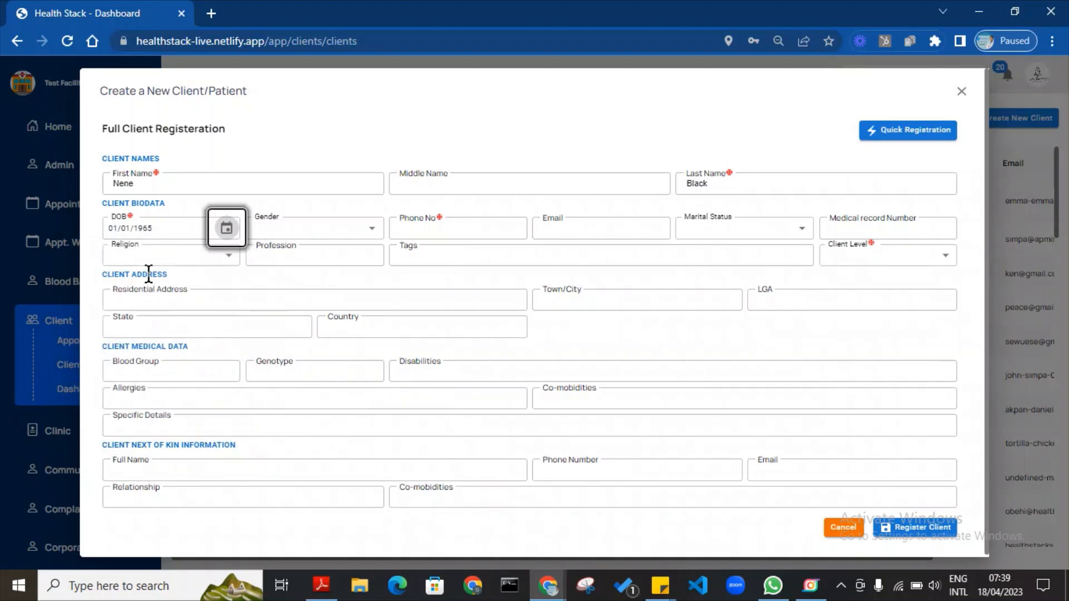
# Set the gender to Female and enter the client's phone number.
pyautogui.click(309, 225)
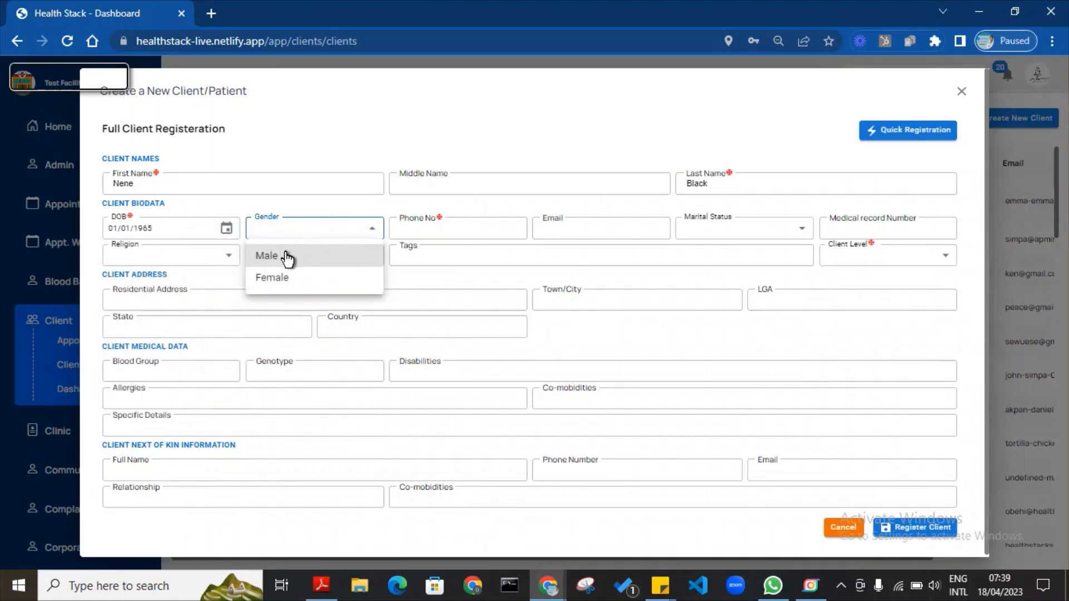
pyautogui.click(287, 263)
pyautogui.click(288, 235)
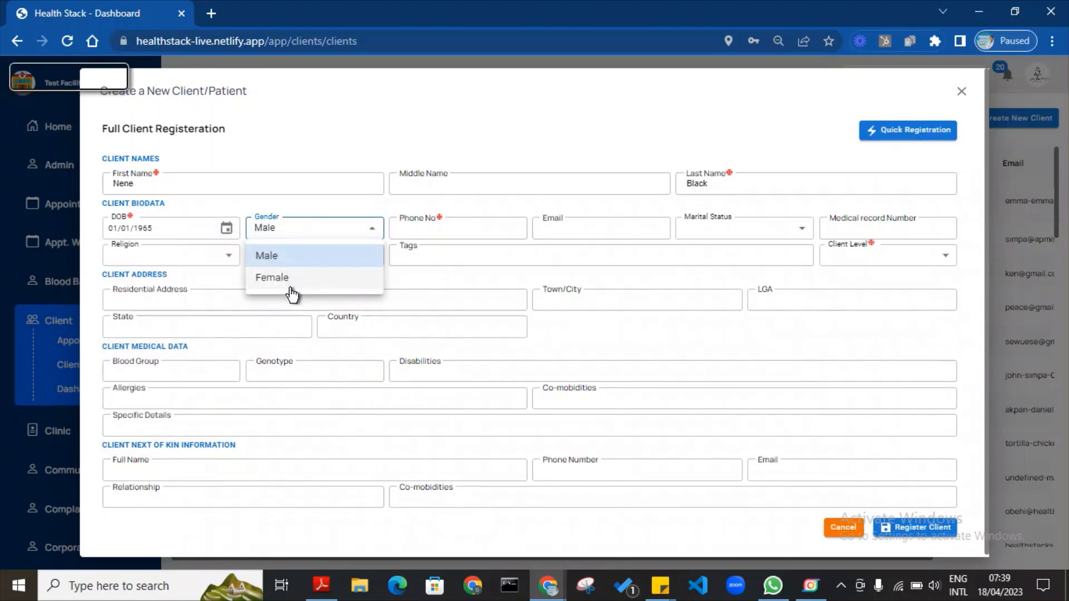
pyautogui.click(290, 278)
pyautogui.click(441, 221)
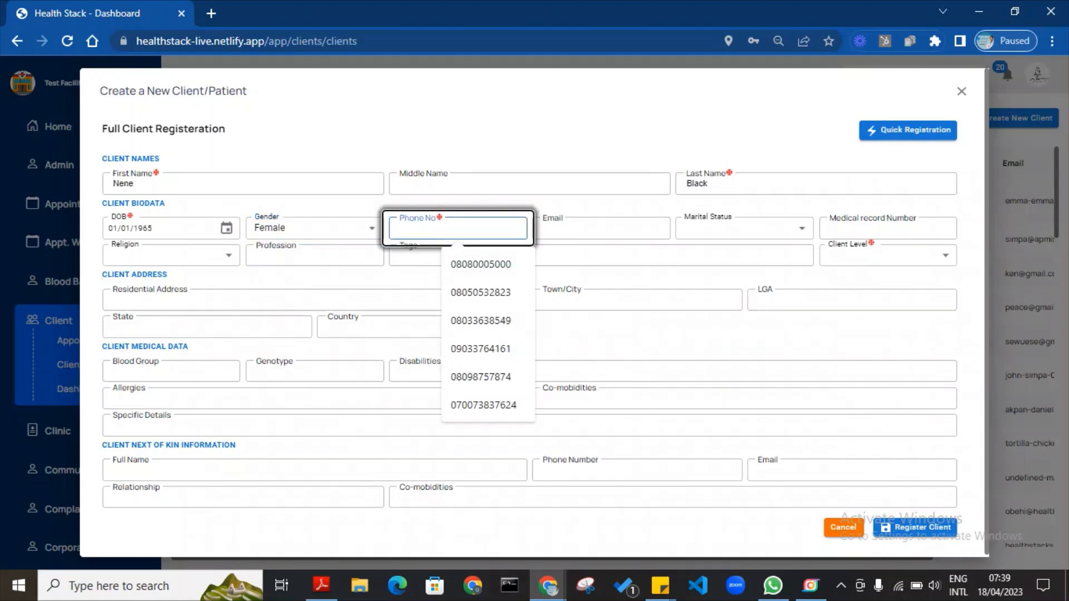
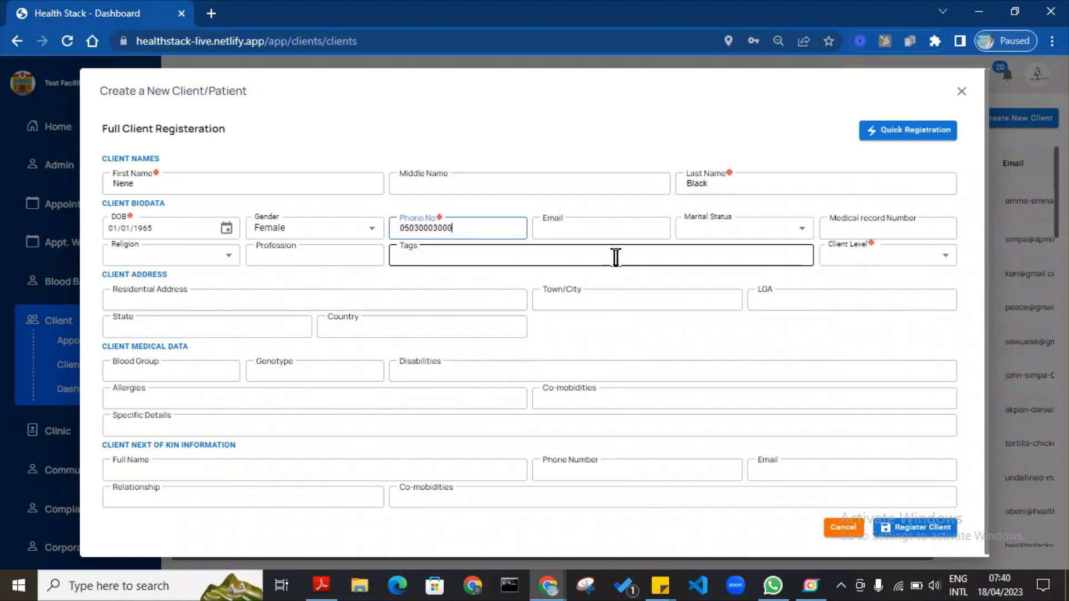
# Enter the patient's e-mail, marital status Married, and the medical record number.
pyautogui.press('Tab')
pyautogui.write('nene')
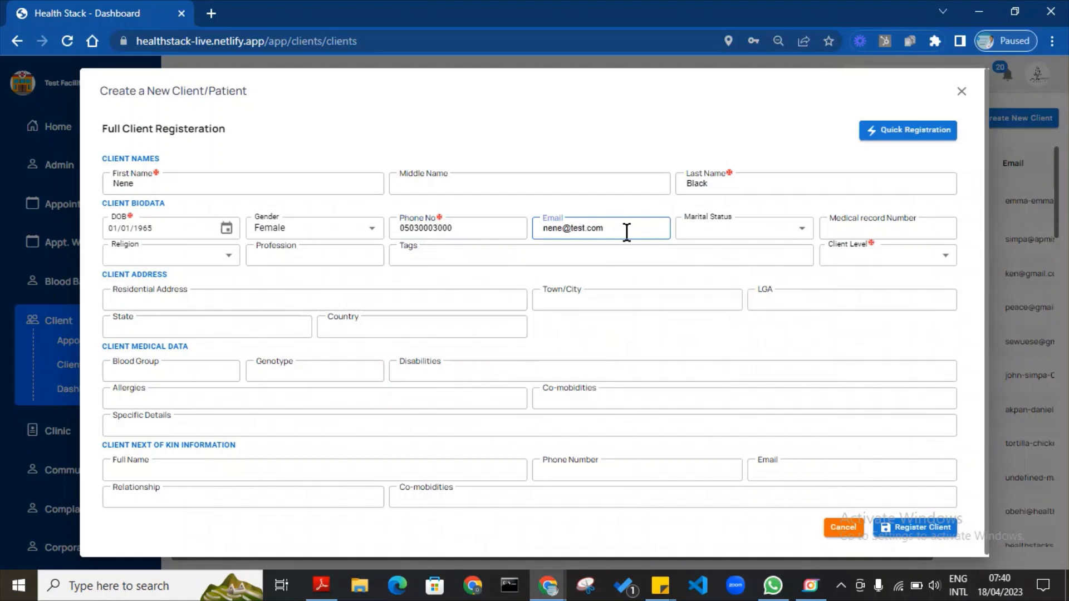
pyautogui.write('@test.com')
pyautogui.click(792, 229)
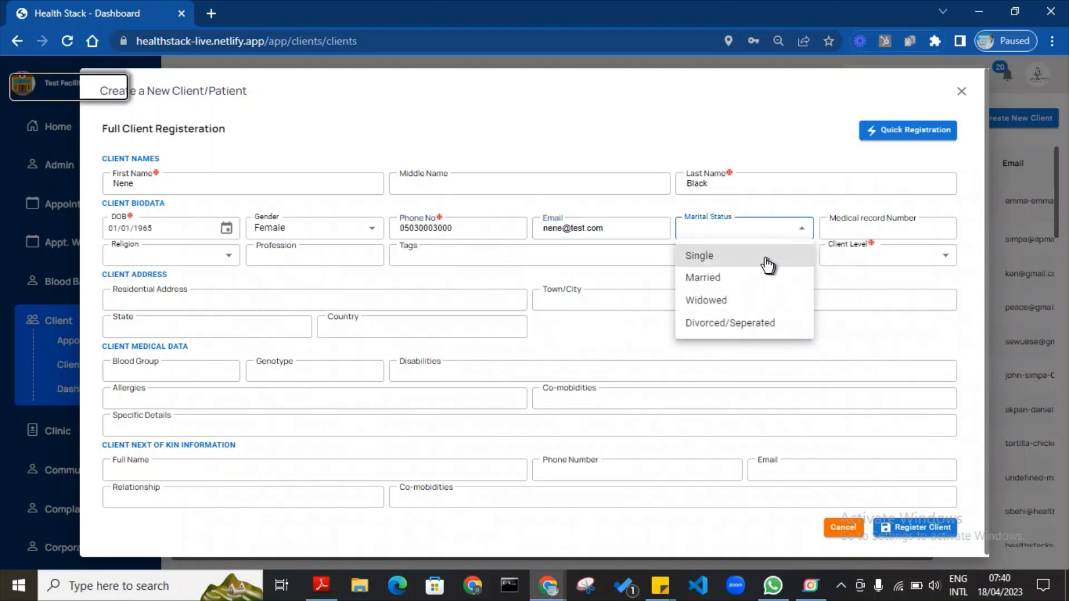
pyautogui.click(756, 278)
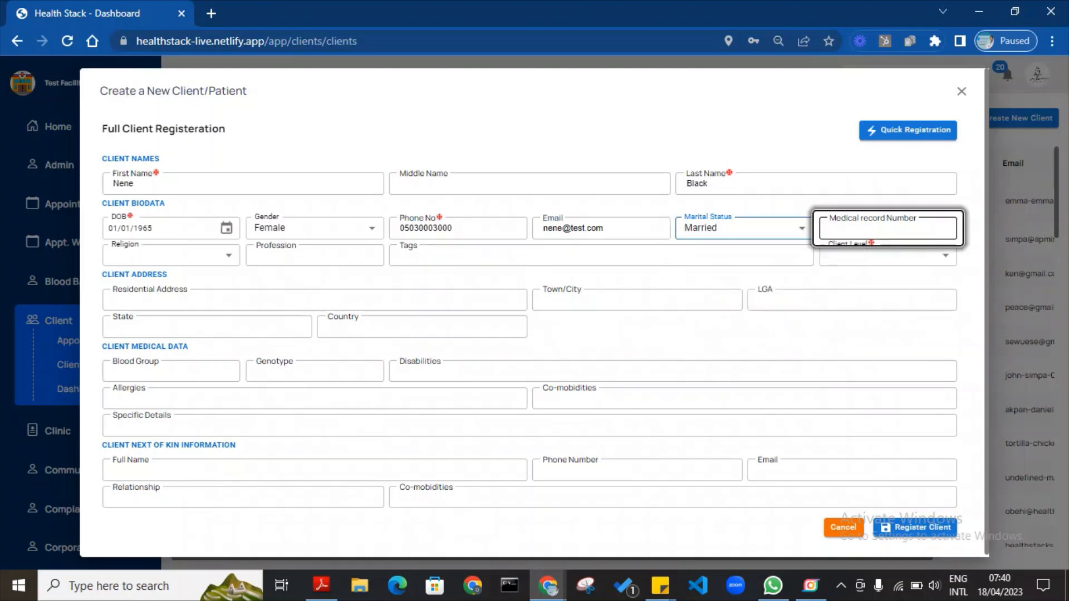
pyautogui.click(888, 228)
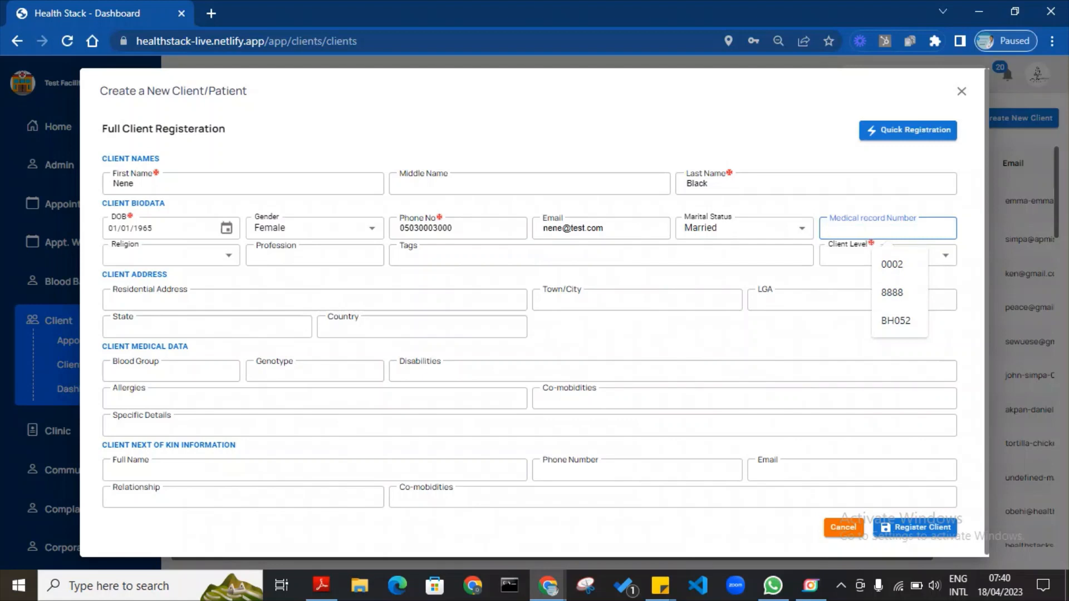
pyautogui.write('4567')
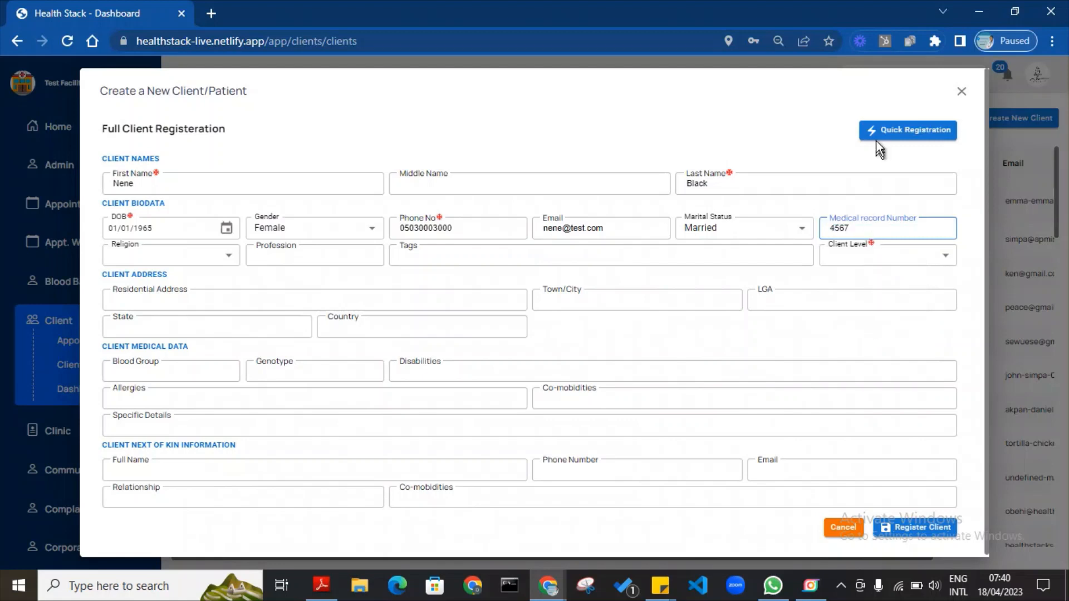
pyautogui.click(779, 115)
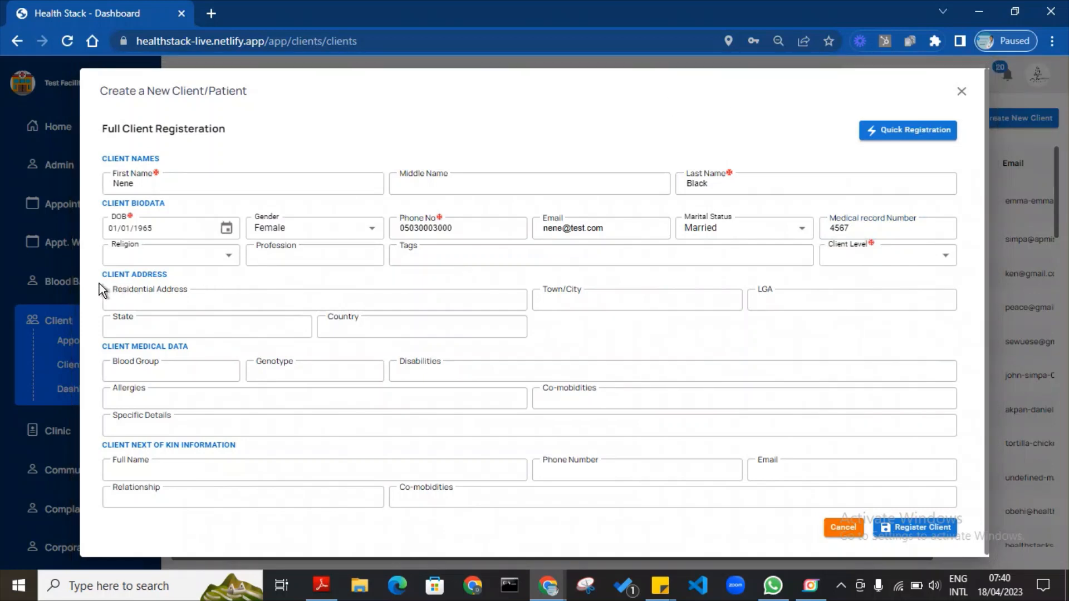
# Set religion Christianity, profession Medical Doctor, a first-name tag, and Client Level 2.
pyautogui.click(175, 263)
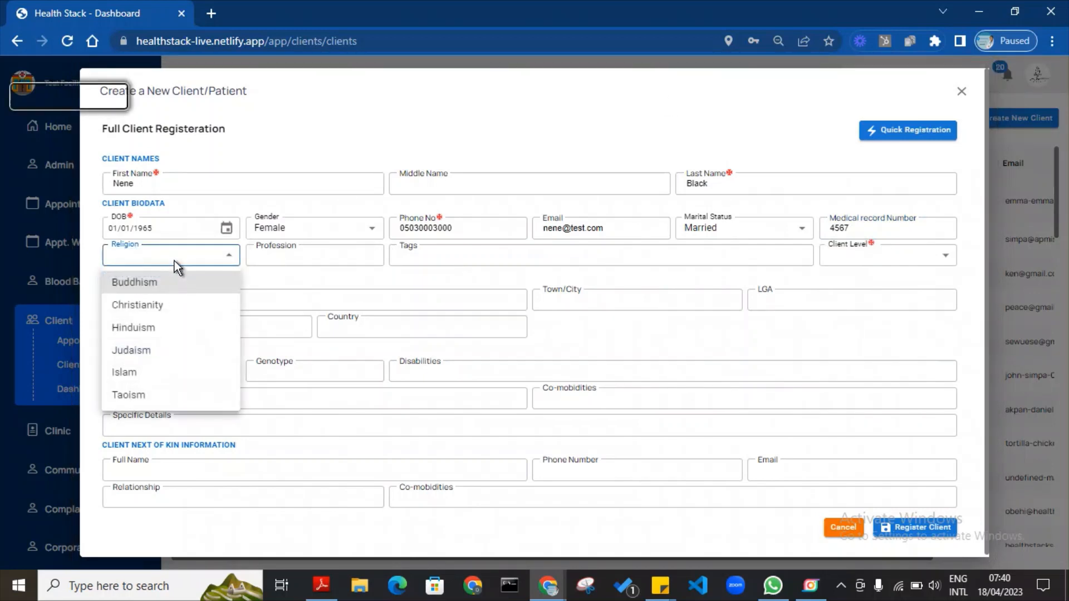
pyautogui.click(160, 305)
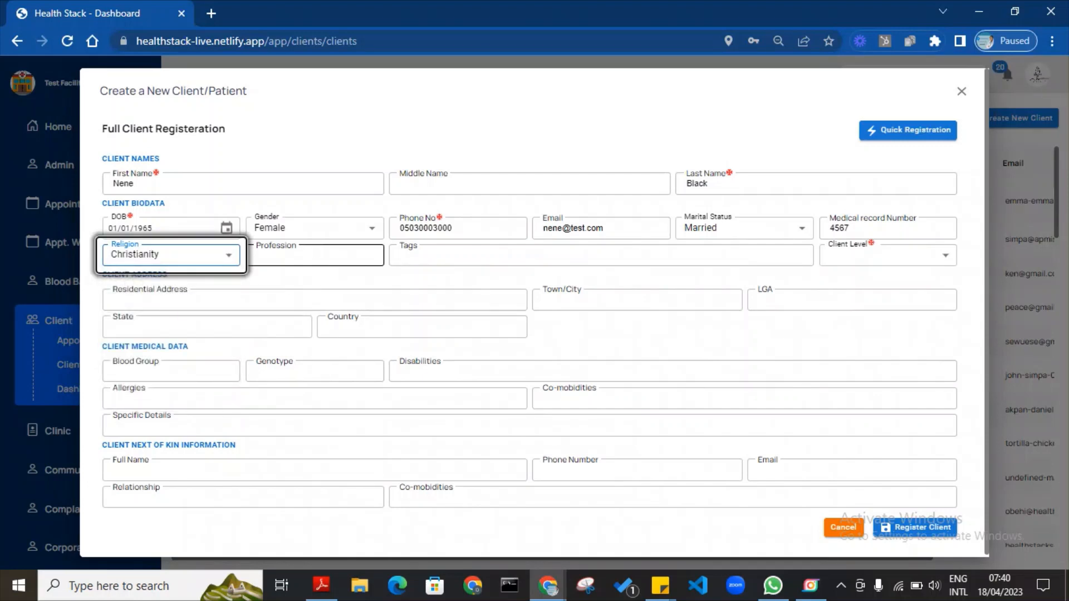
pyautogui.click(315, 255)
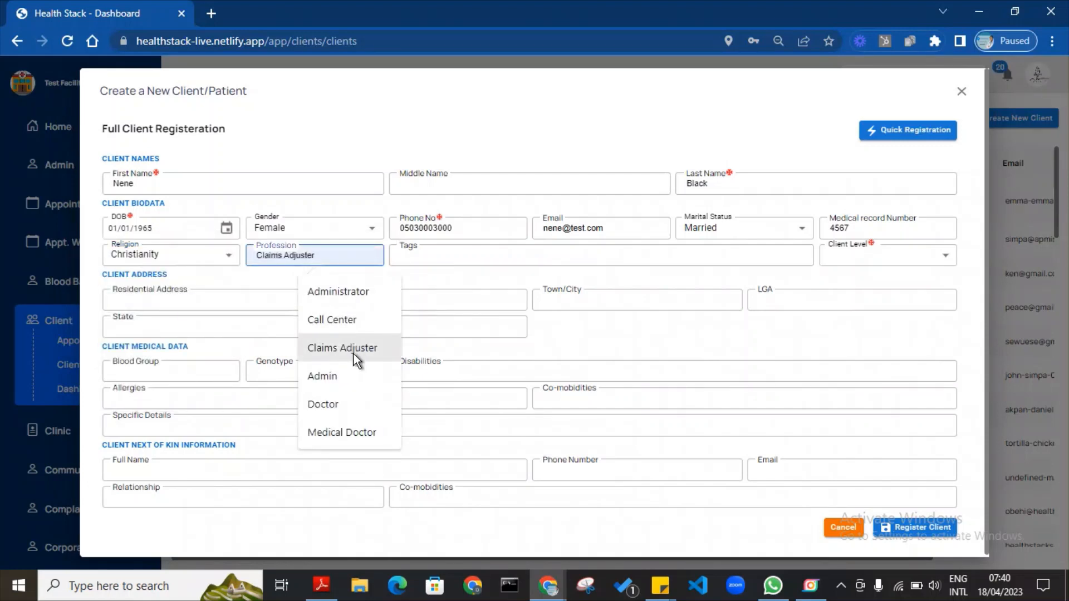
pyautogui.click(350, 434)
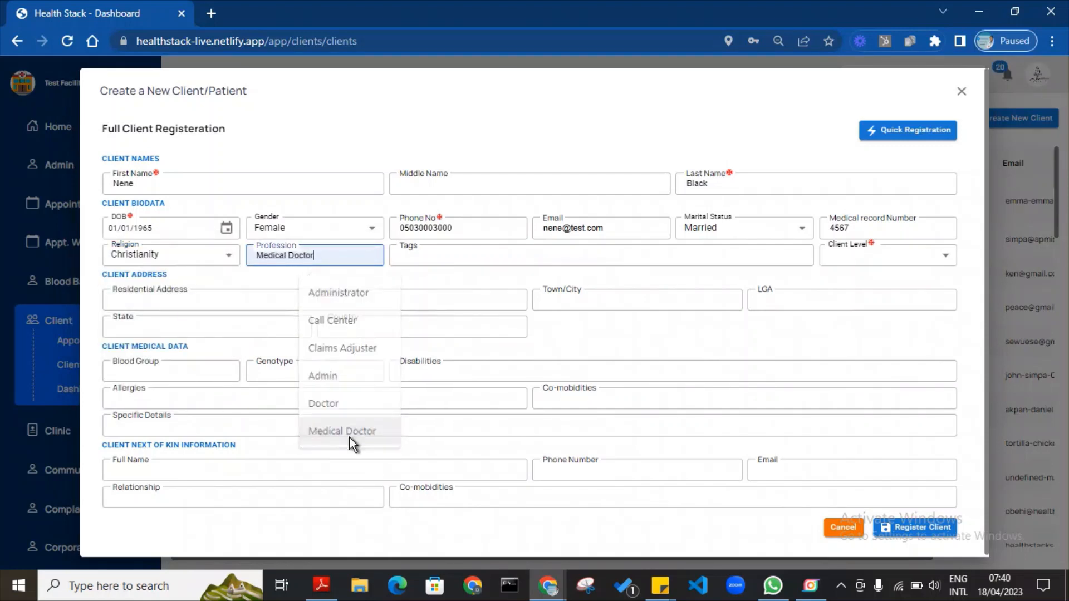
pyautogui.click(456, 249)
pyautogui.write('Ne')
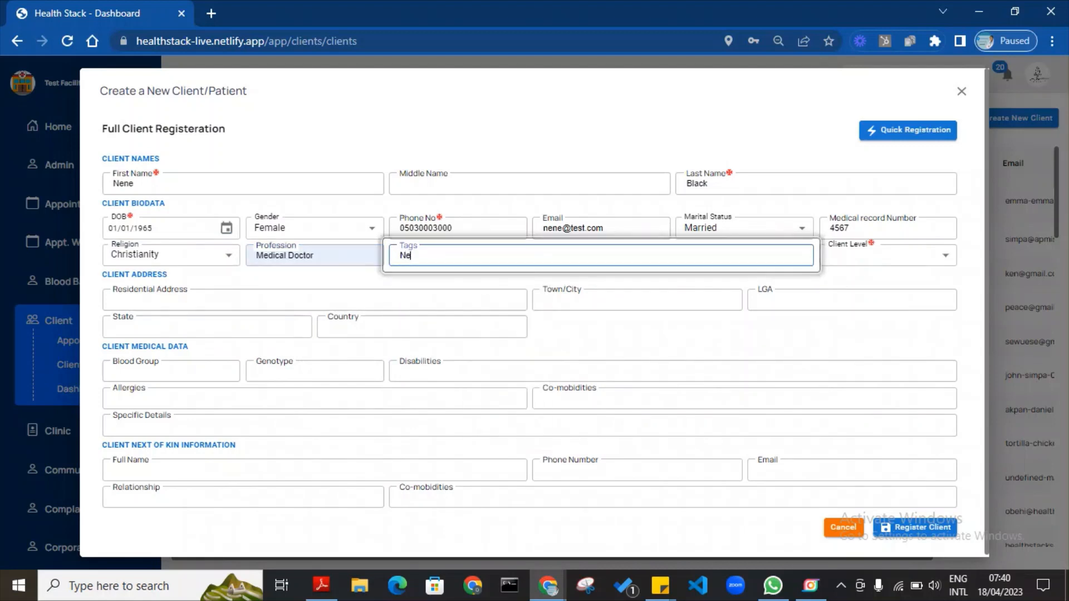
pyautogui.write('ne')
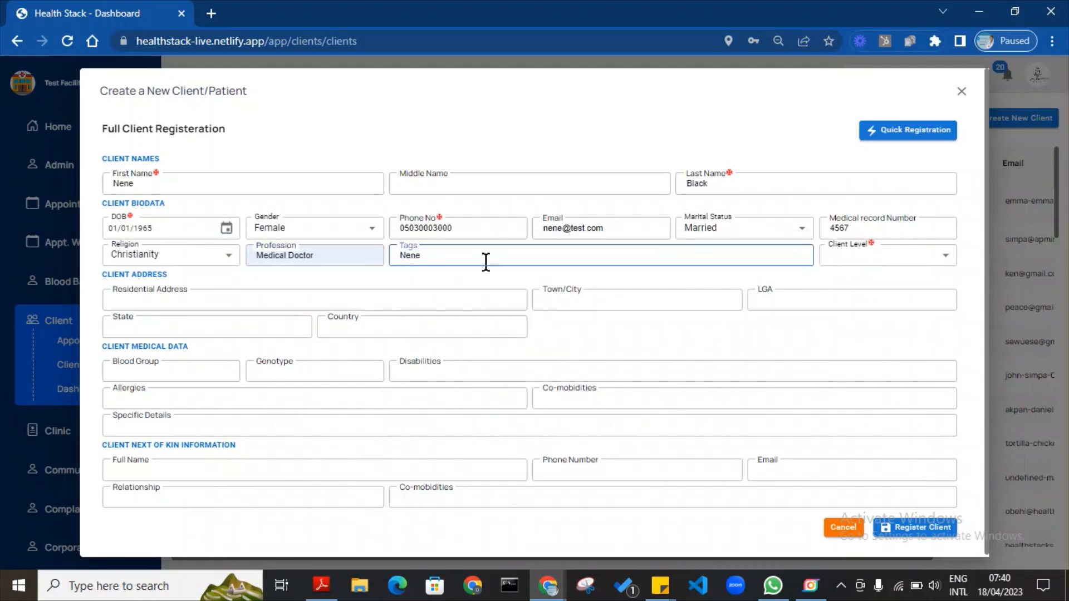
pyautogui.click(846, 254)
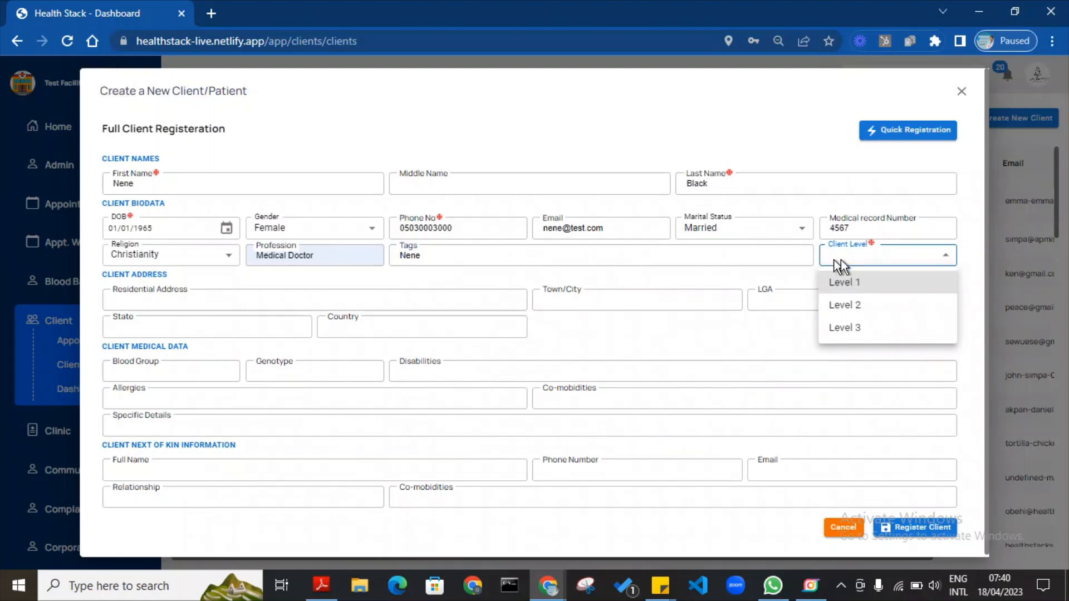
pyautogui.click(862, 312)
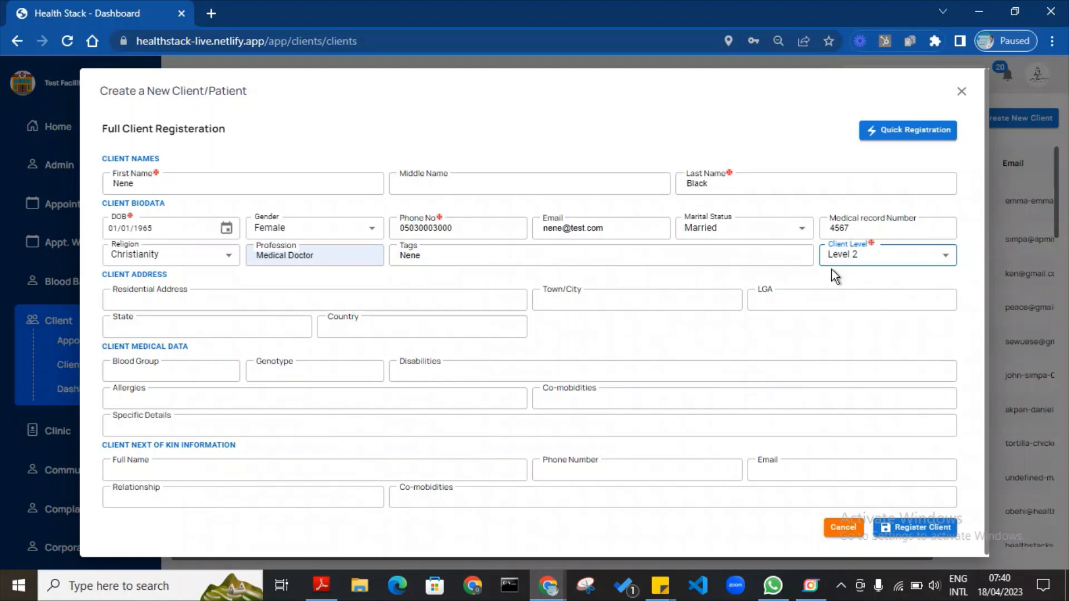
# Enter the patient's street address and dismiss the Google Maps error.
pyautogui.click(257, 301)
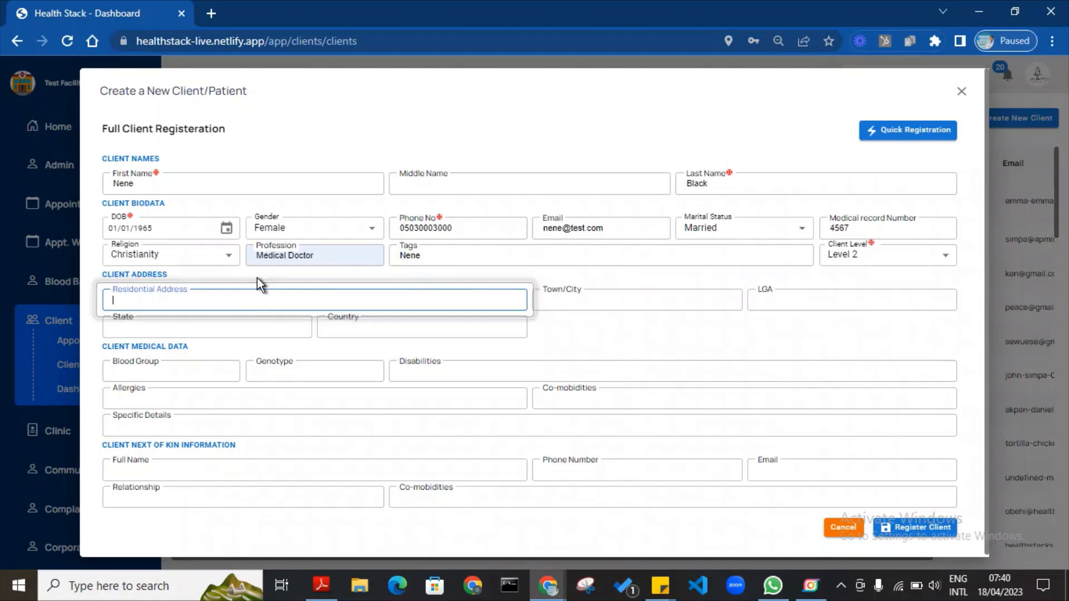
pyautogui.write('1 Testibg')
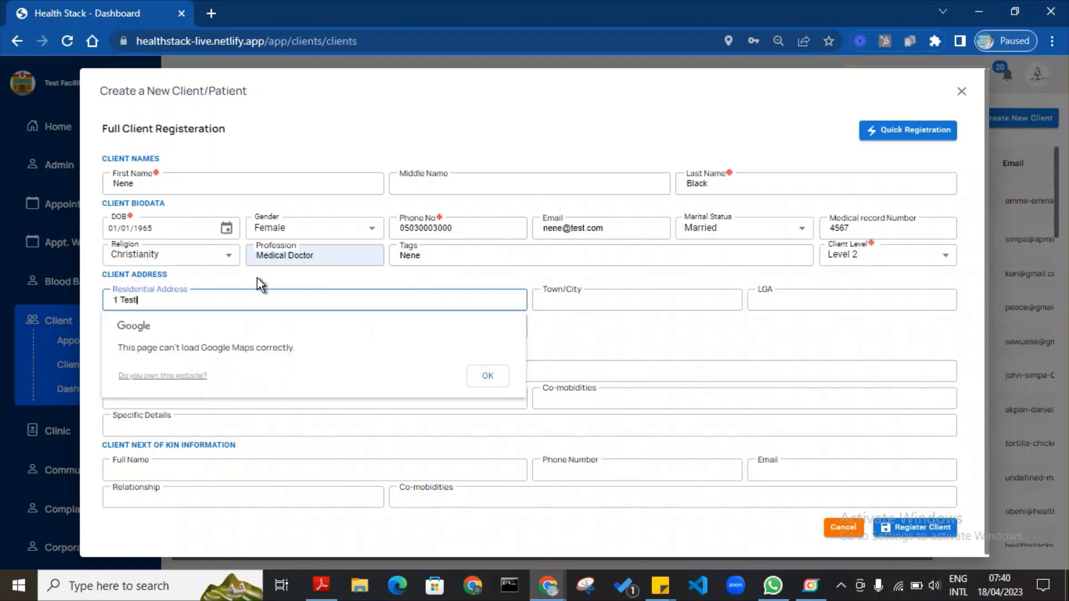
pyautogui.press('BackSpace')
pyautogui.press('BackSpace')
pyautogui.press('BackSpace')
pyautogui.write('ing Street')
pyautogui.click(489, 378)
# Set town Lekki, LGA Eti- osa, state Lagos and country Nigeria.
pyautogui.click(618, 292)
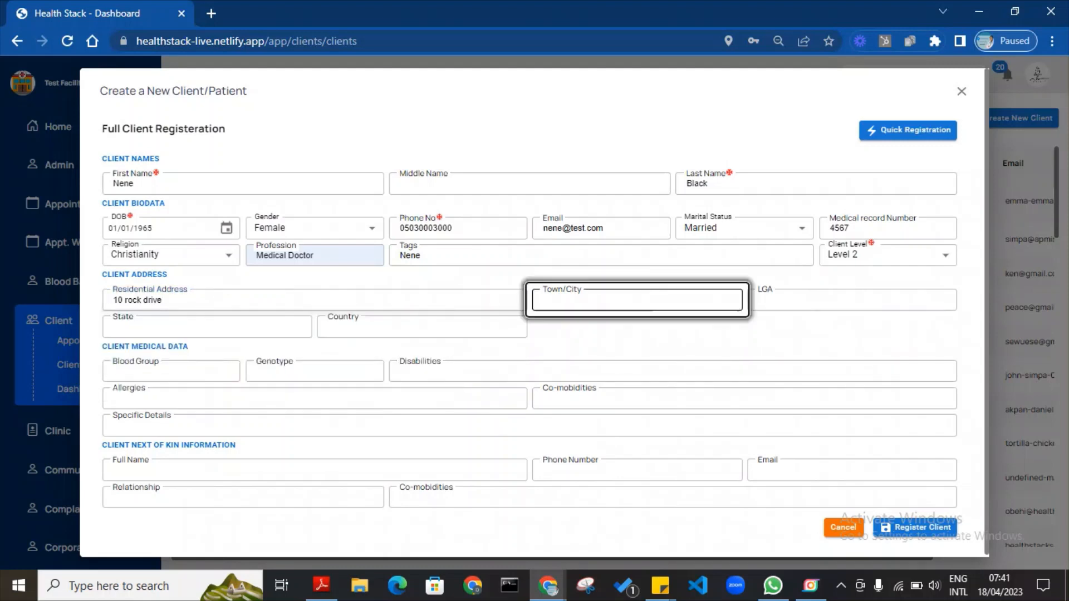
pyautogui.click(643, 339)
pyautogui.click(830, 301)
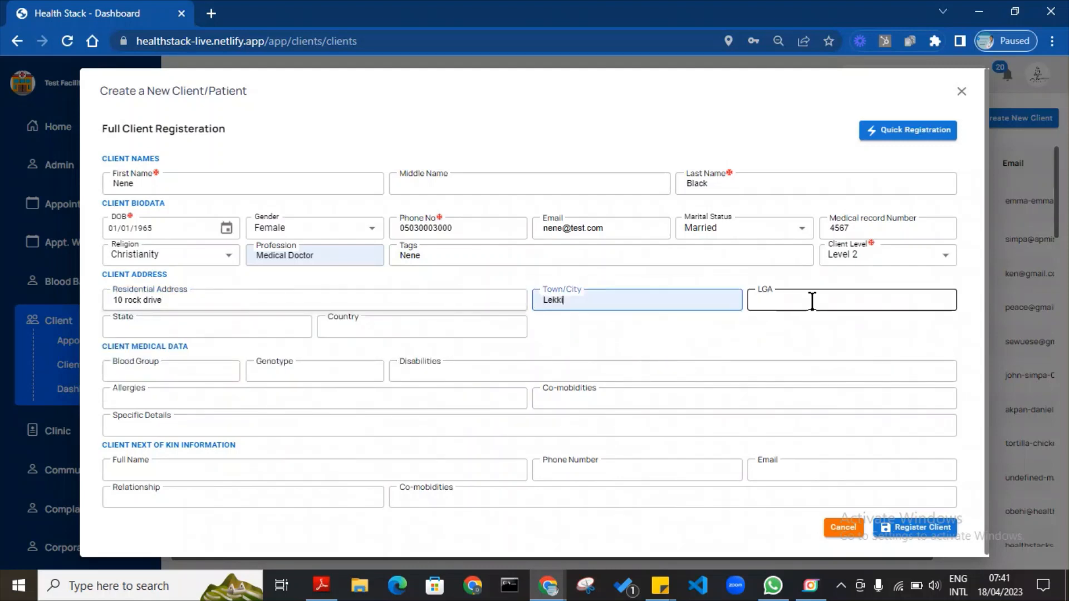
pyautogui.click(835, 330)
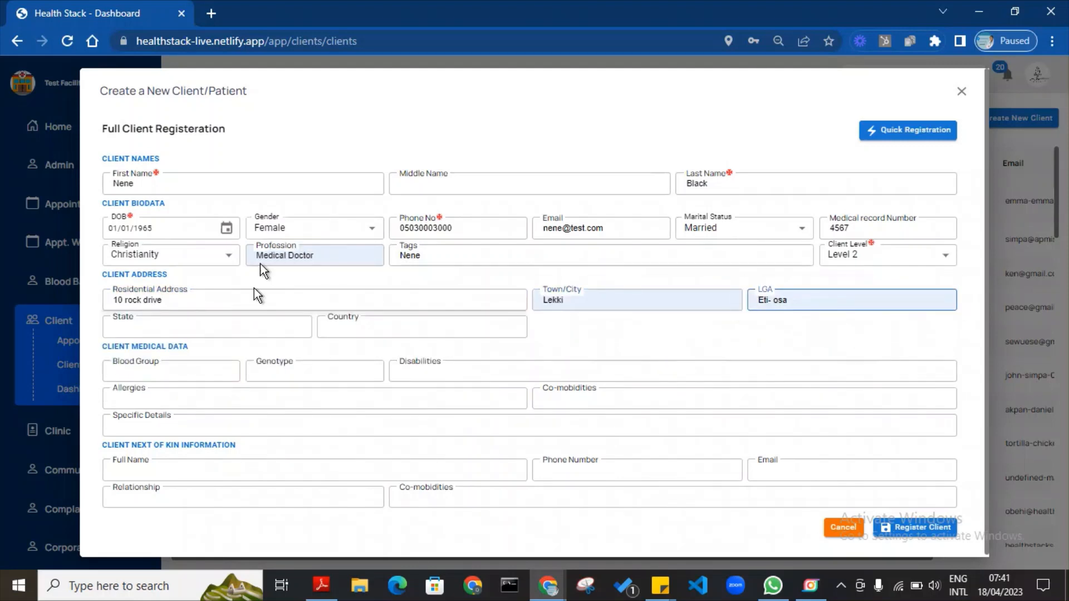
pyautogui.click(251, 328)
pyautogui.click(201, 363)
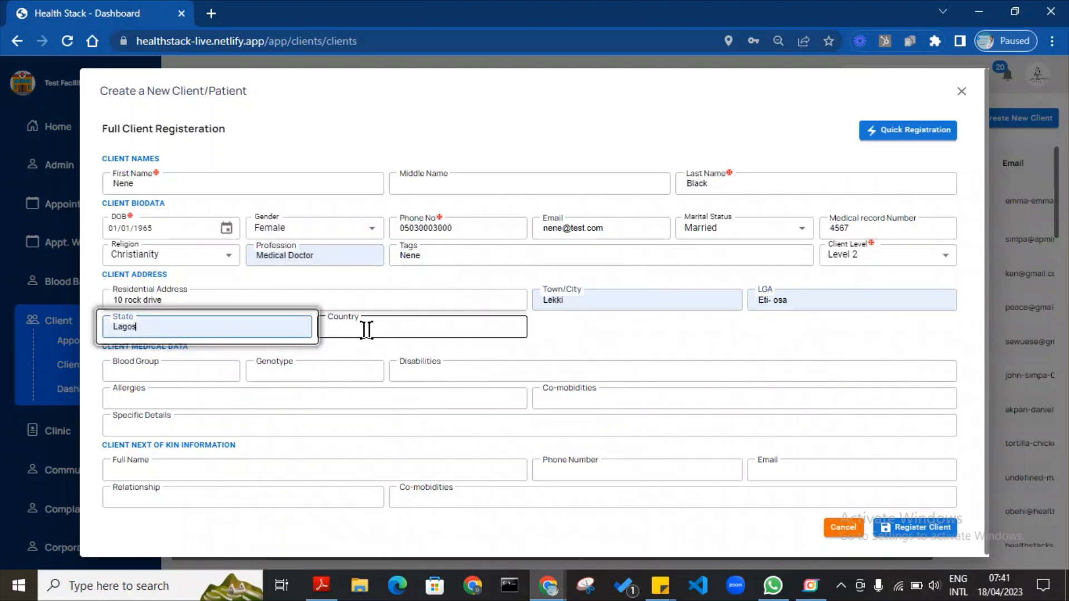
pyautogui.click(368, 327)
pyautogui.click(412, 364)
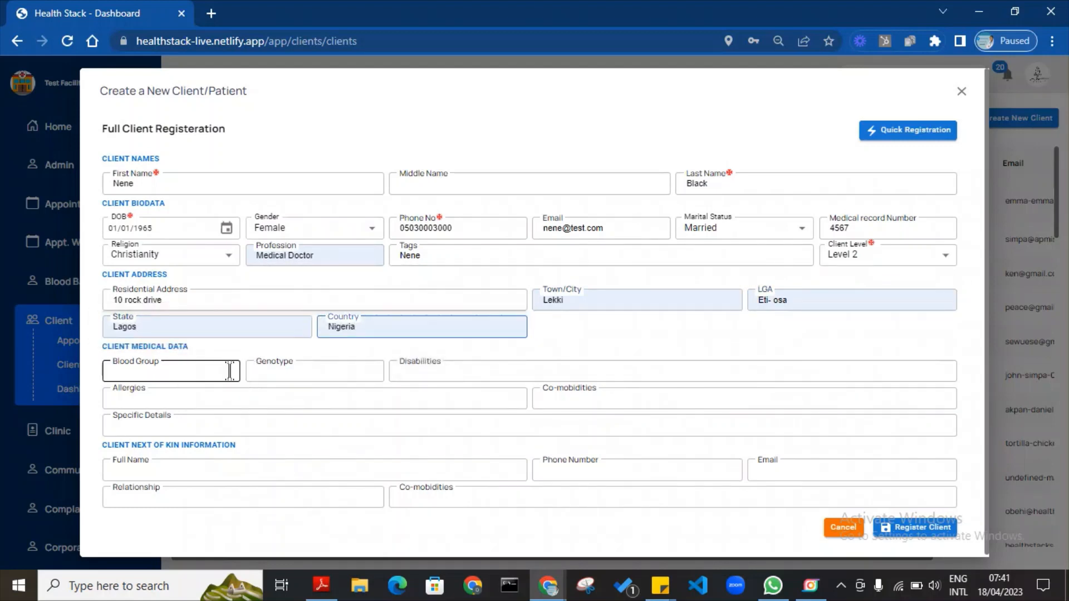
pyautogui.click(229, 370)
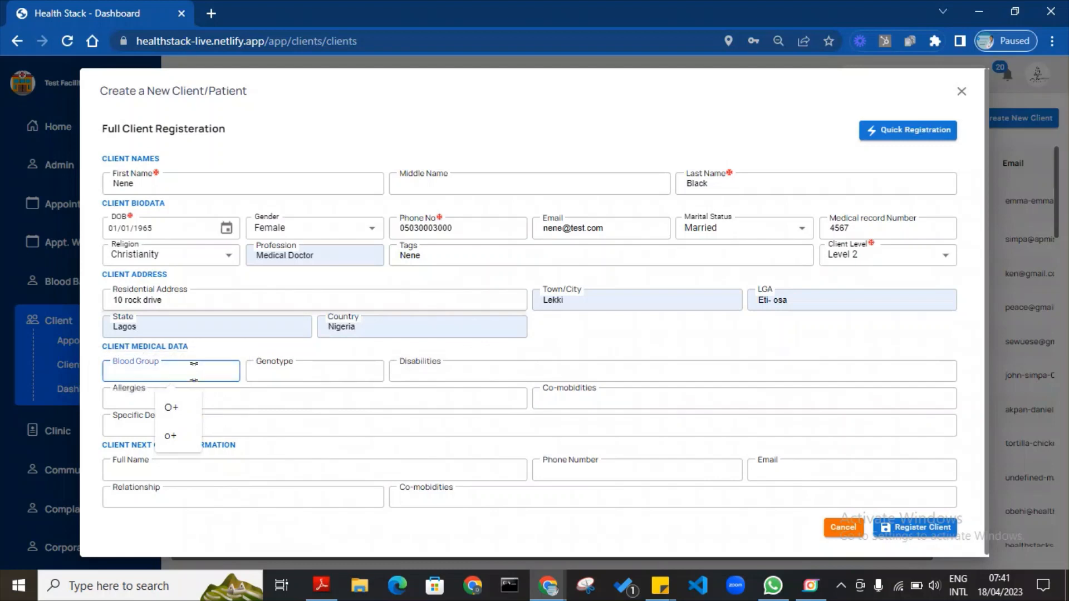
# Record blood group A-, genotype AS and disabilities None.
pyautogui.write('A')
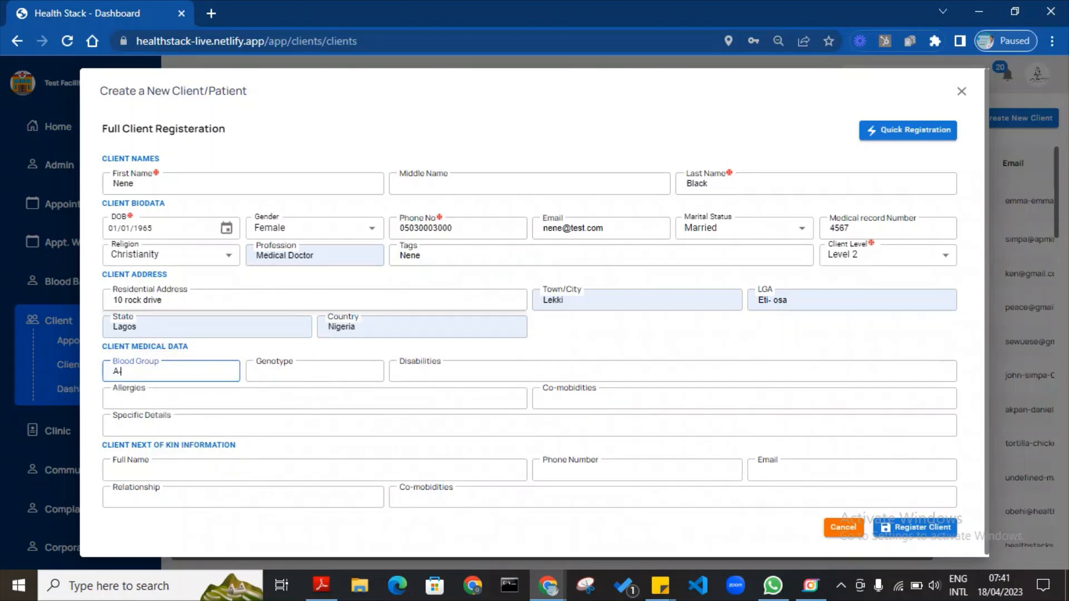
pyautogui.write('-')
pyautogui.press('Tab')
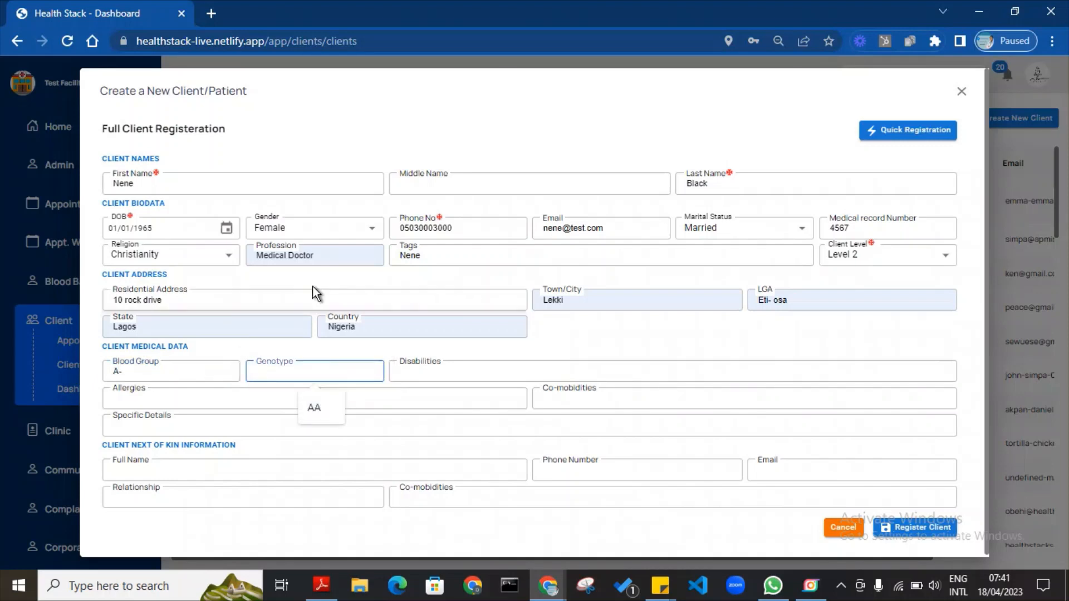
pyautogui.write('AS')
pyautogui.click(412, 371)
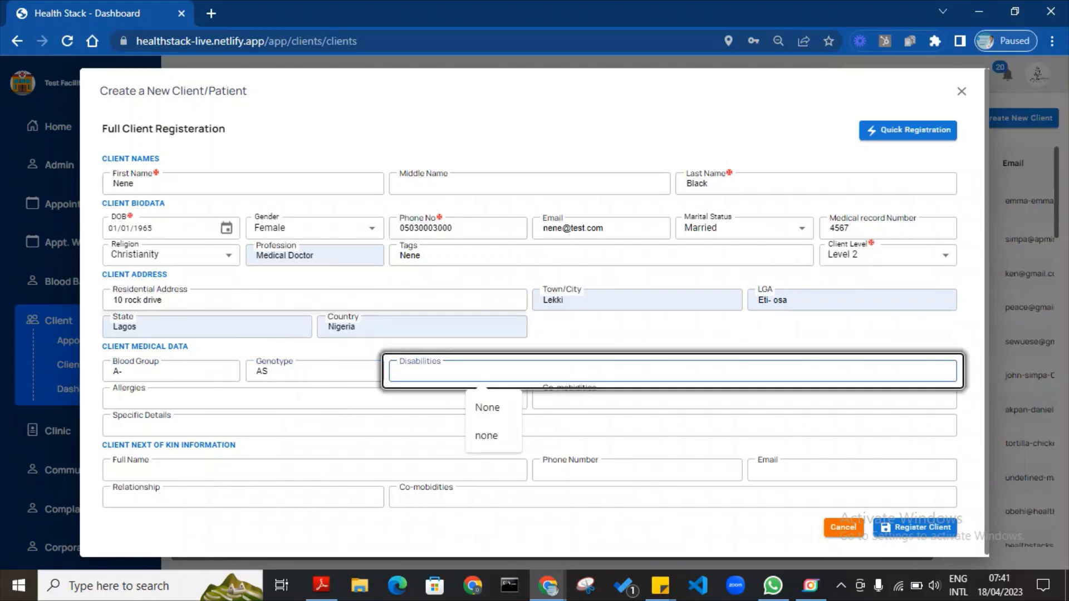
pyautogui.write('None')
pyautogui.press('Tab')
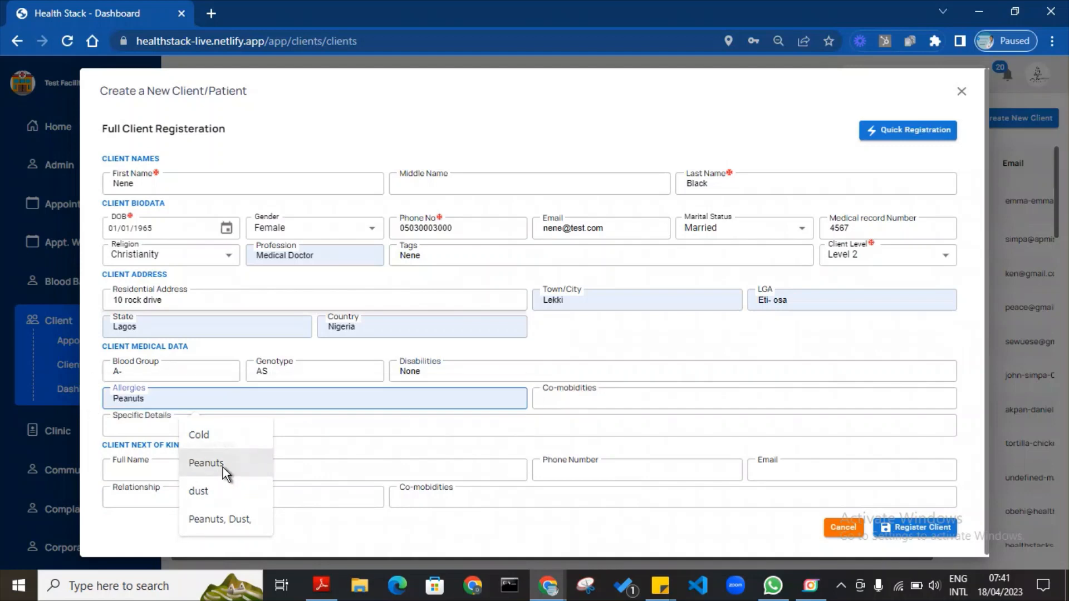
# Add allergies Peanuts, Dust and cold, co-morbidities None, and stock Specific Details text.
pyautogui.click(222, 467)
pyautogui.write(', Du')
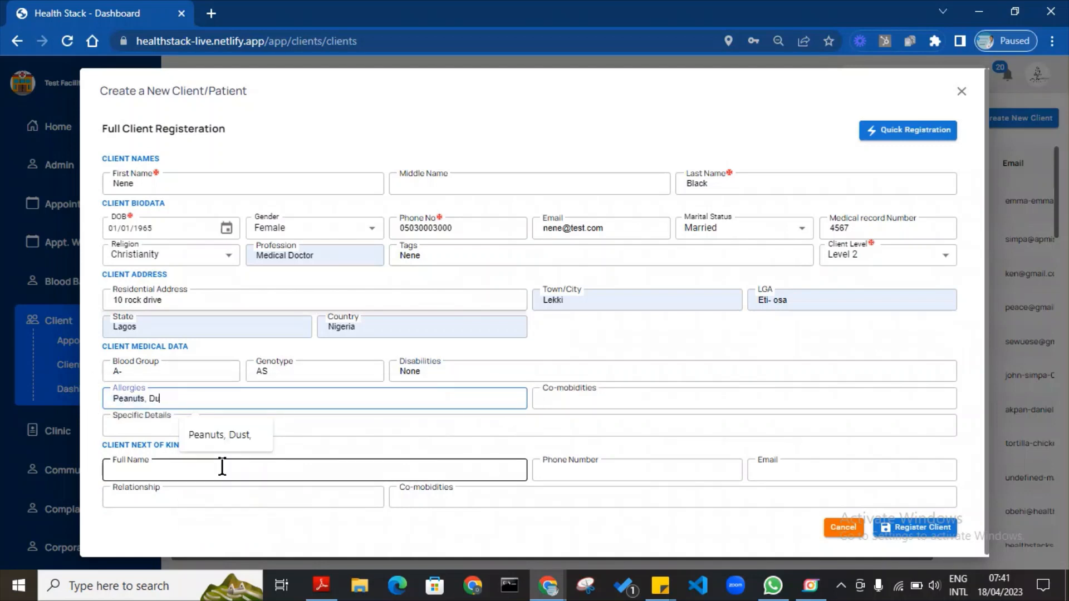
pyautogui.write('st and cold')
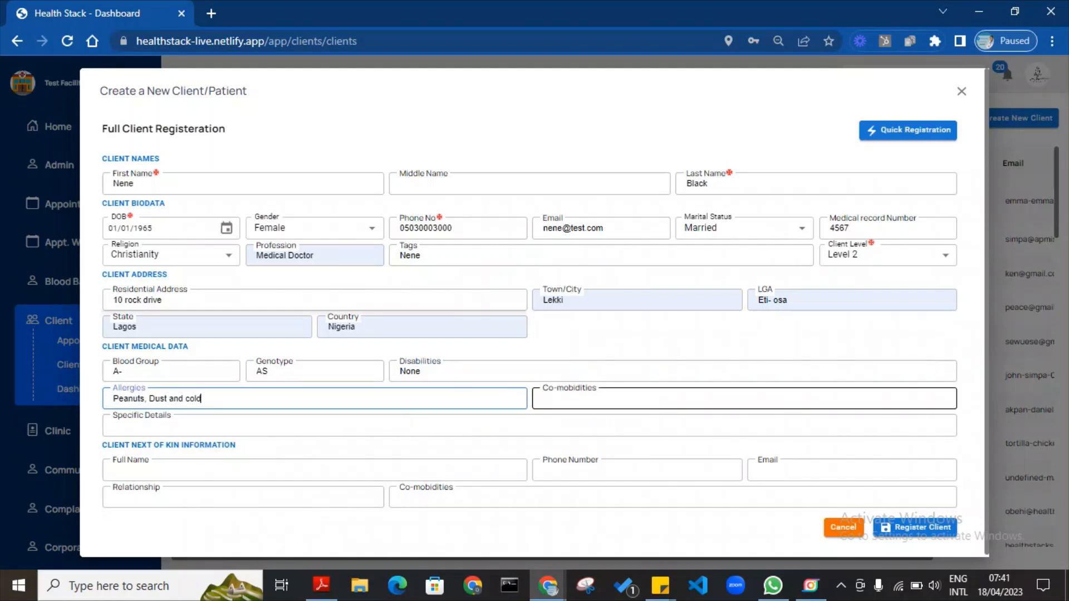
pyautogui.click(617, 397)
pyautogui.write('NOne')
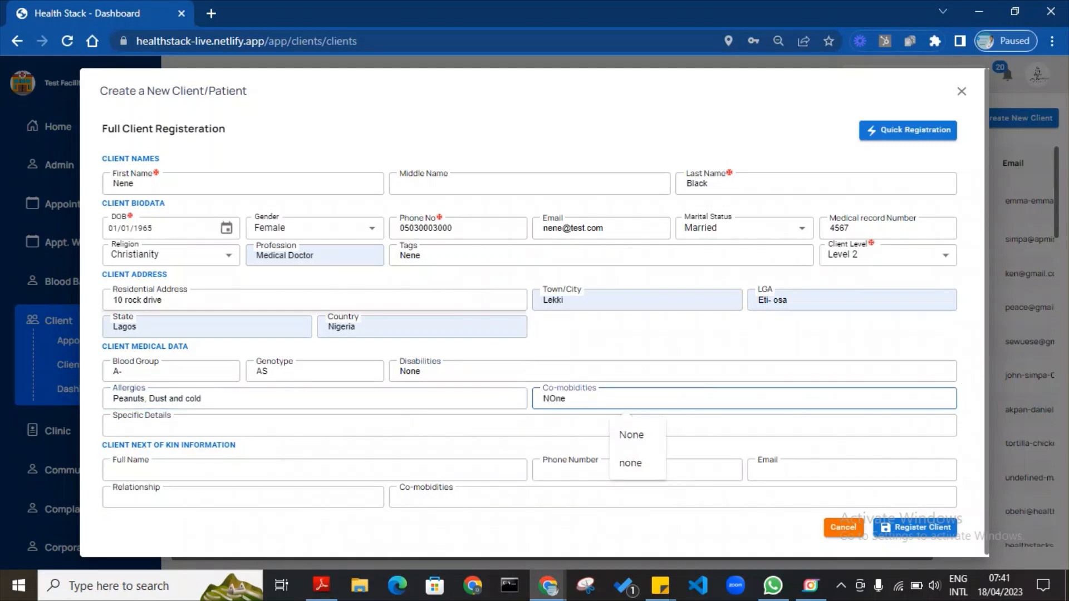
pyautogui.click(501, 421)
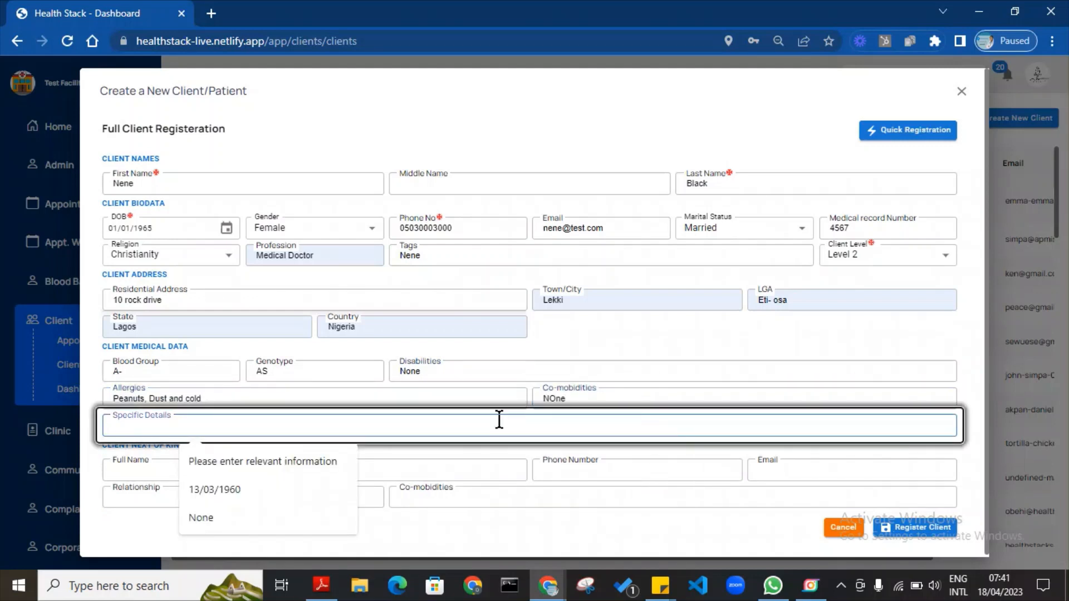
pyautogui.click(270, 466)
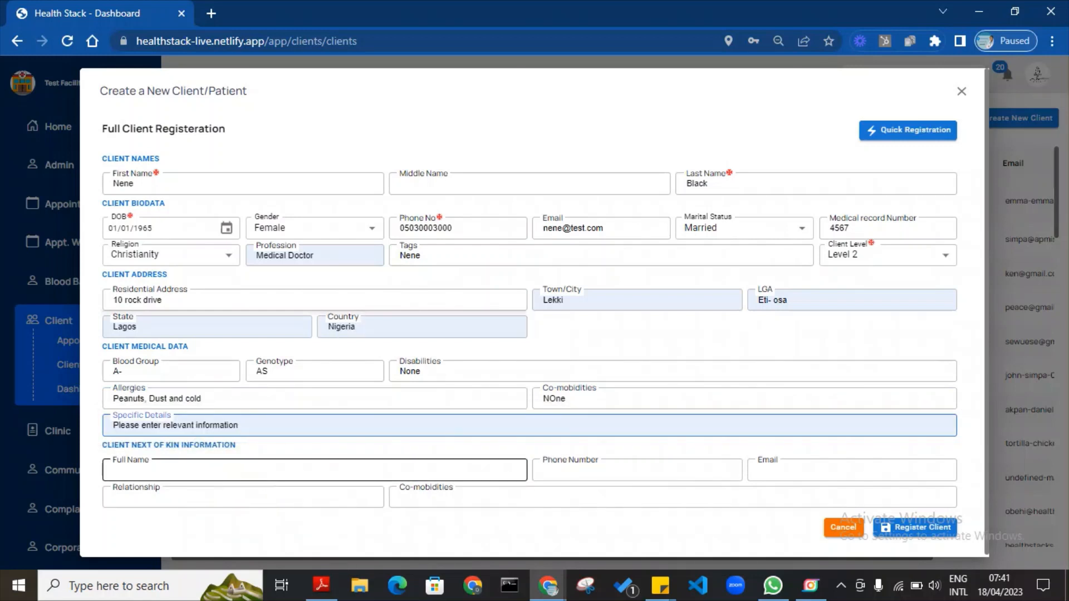
pyautogui.click(315, 470)
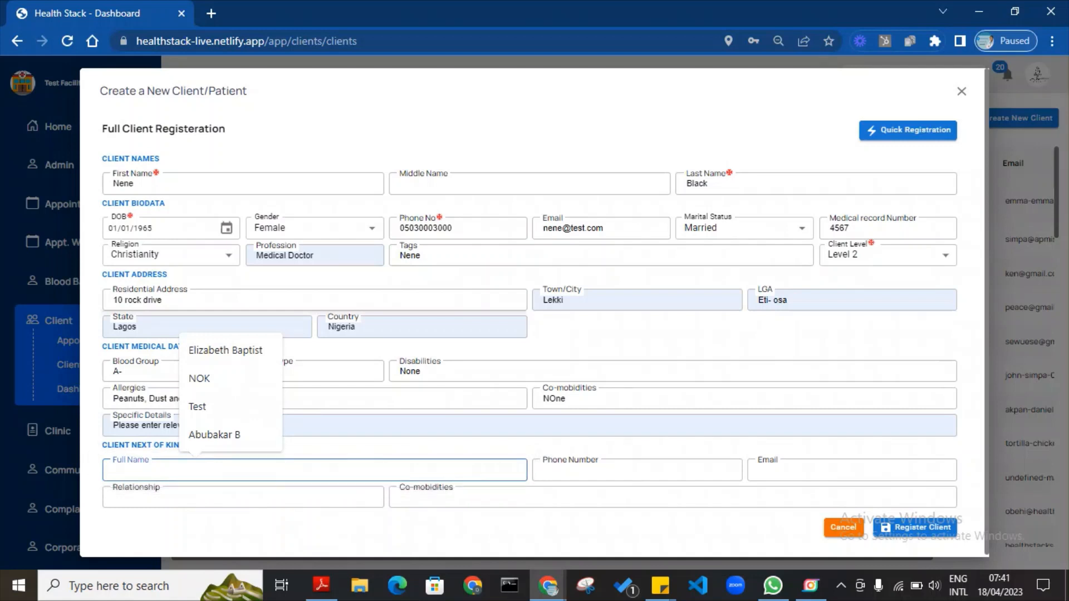
# Enter the next-of-kin's full name, copy the patient's phone number in, and add their email.
pyautogui.write('Next of Kin')
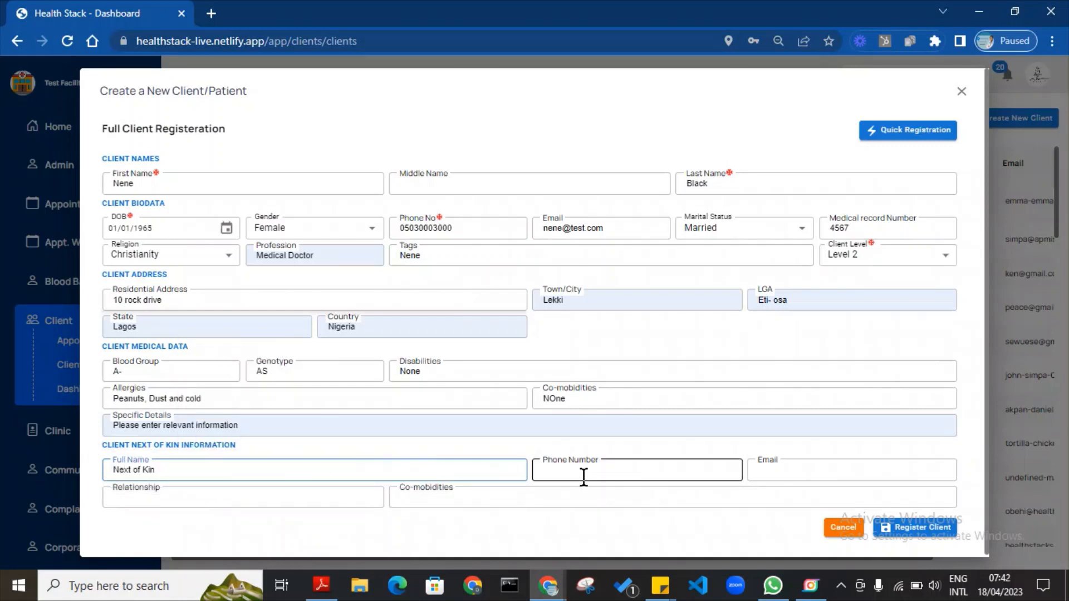
pyautogui.doubleClick(490, 228)
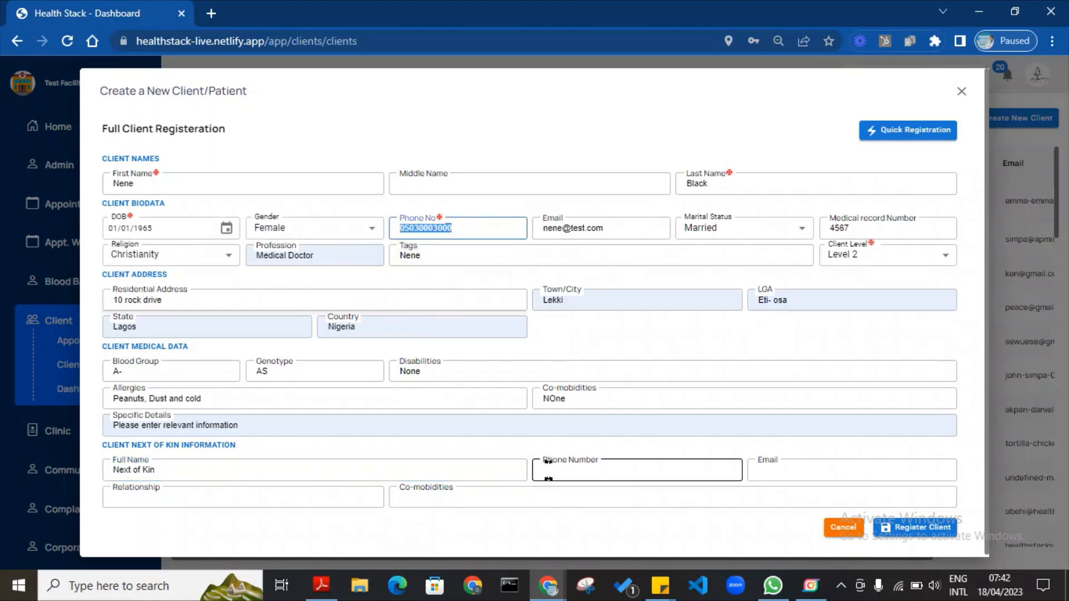
pyautogui.click(563, 473)
pyautogui.hotkey('ctrl', 'v')
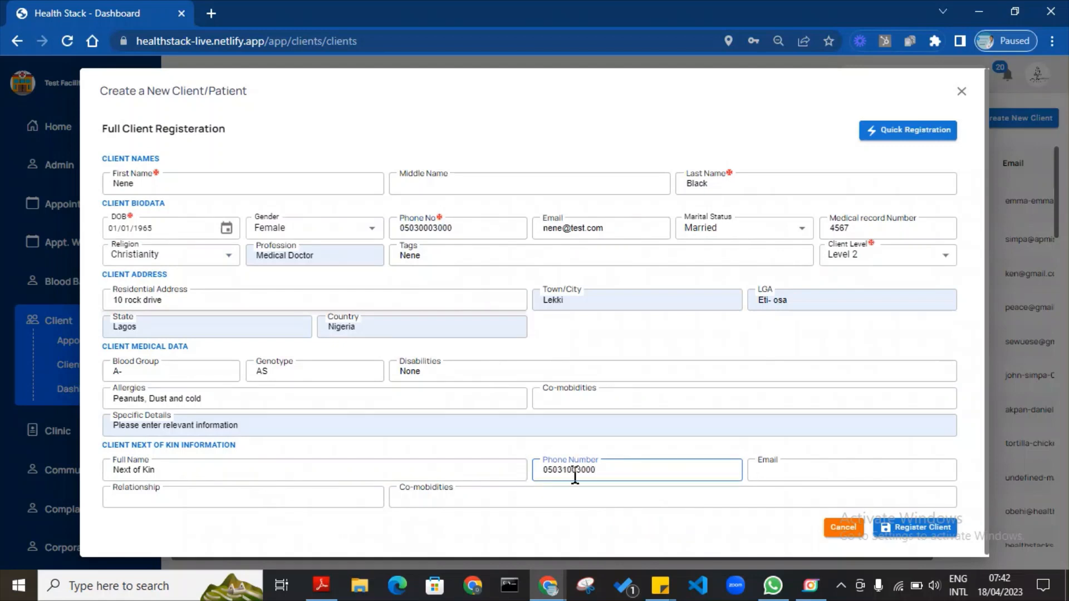
pyautogui.click(773, 474)
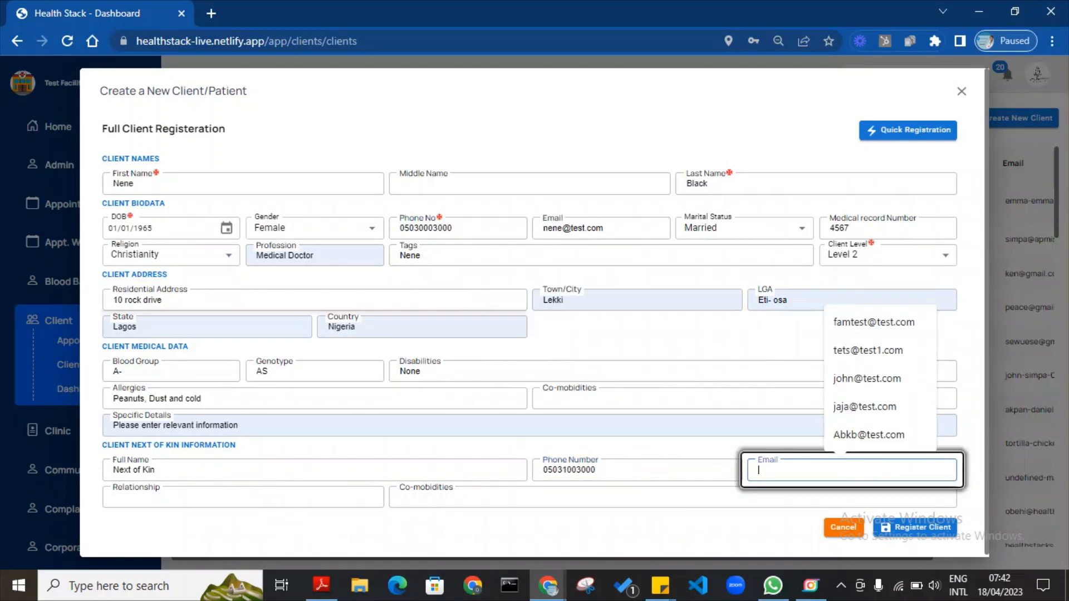
pyautogui.write('nene@test.com')
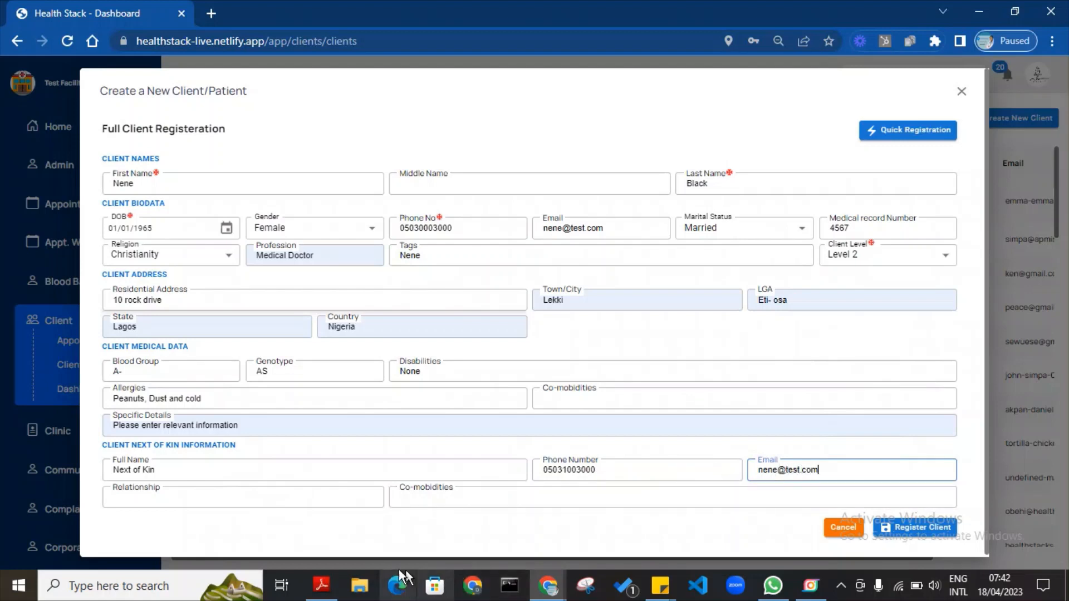
# Set the relationship to Spouse and co-morbidities to none, then register the client.
pyautogui.click(370, 496)
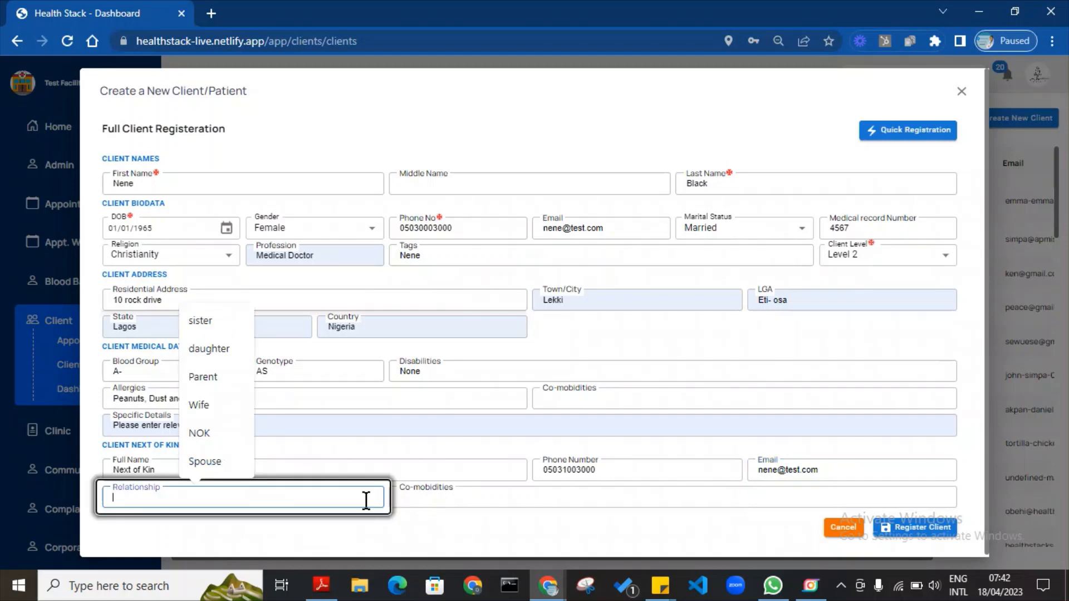
pyautogui.write('Spo')
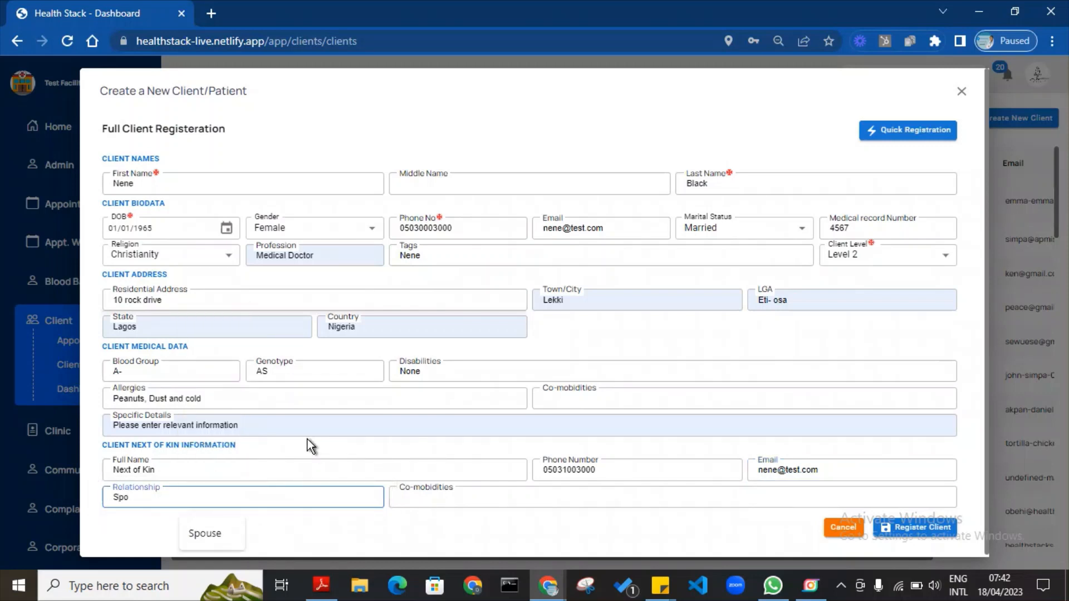
pyautogui.write('s')
pyautogui.press('BackSpace')
pyautogui.write('use')
pyautogui.click(399, 492)
pyautogui.click(399, 492)
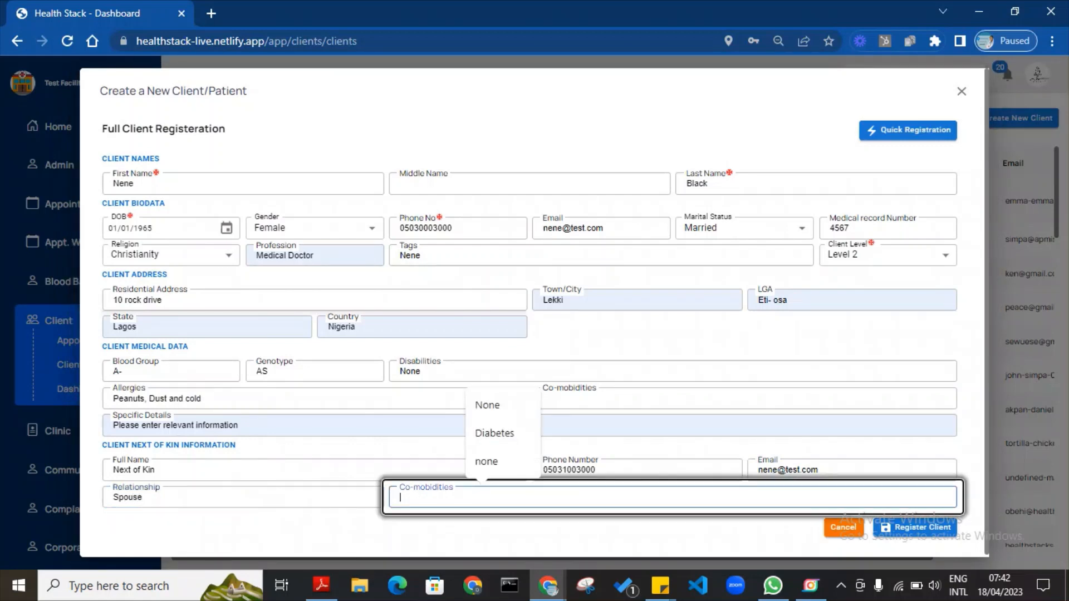
pyautogui.click(502, 462)
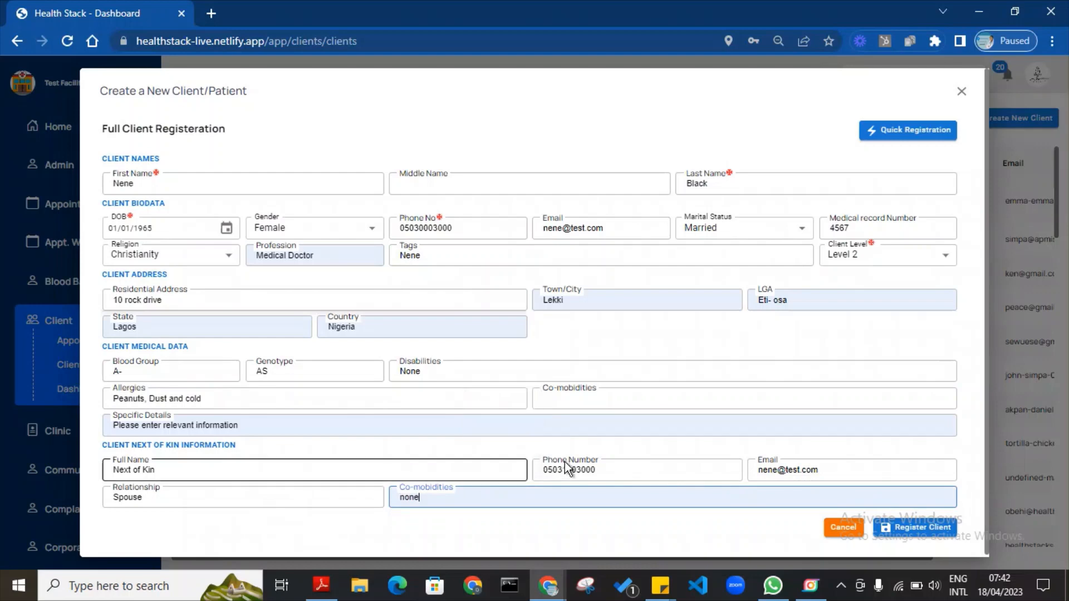
pyautogui.click(948, 537)
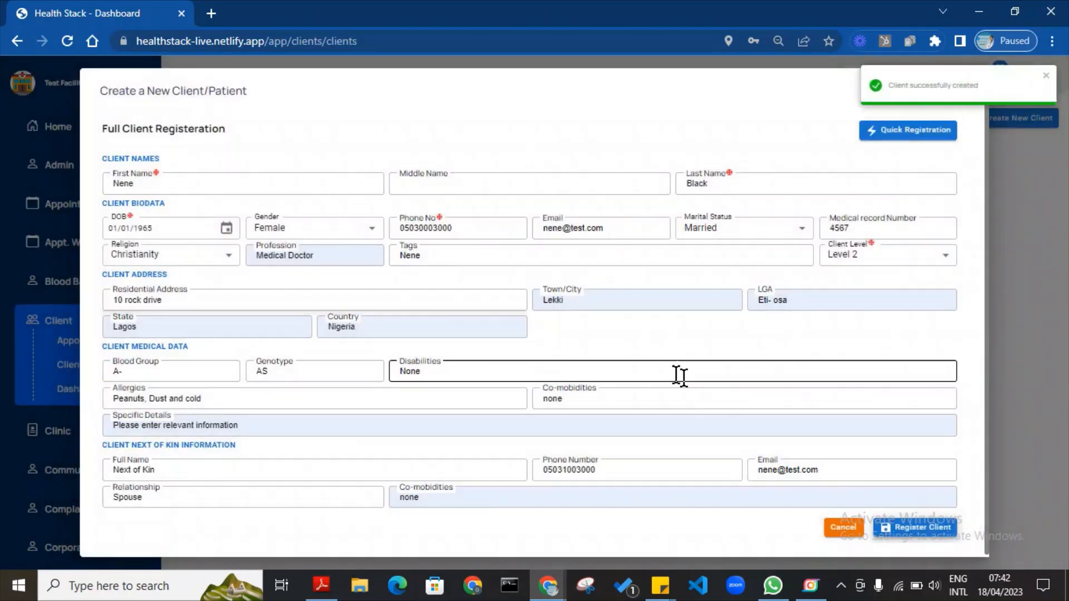
# Close the registration form, open Client > Appointment with the date filter cleared, and add a new appointment.
pyautogui.click(763, 63)
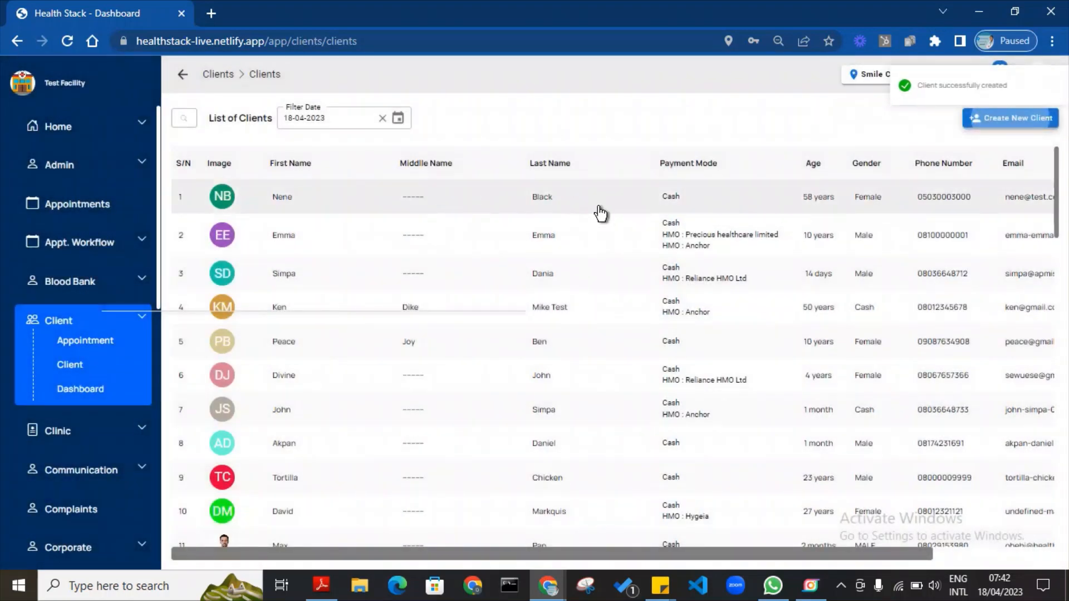
pyautogui.click(99, 346)
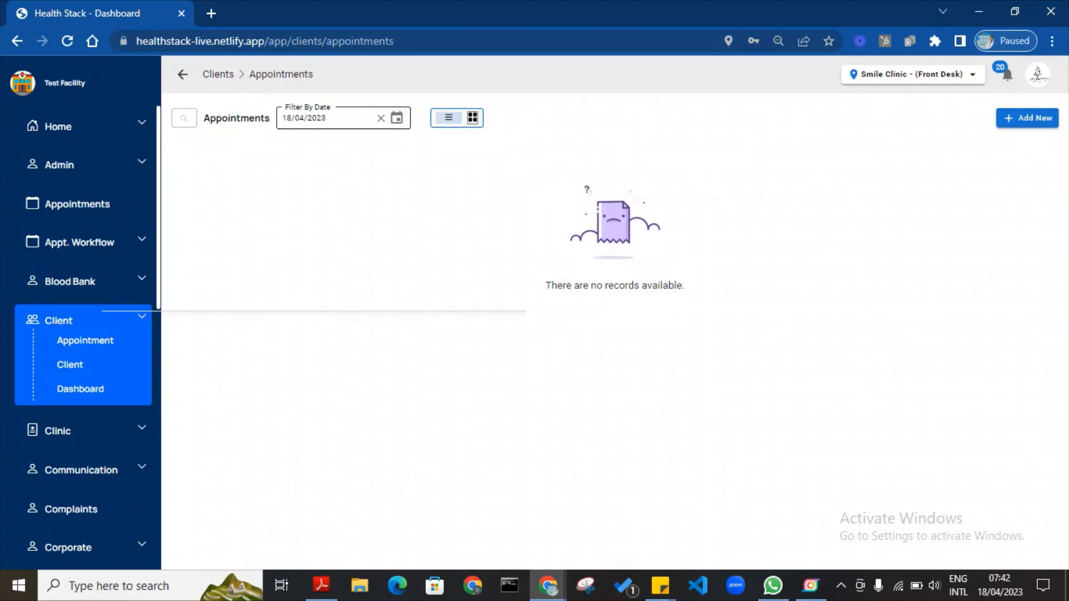
pyautogui.click(285, 118)
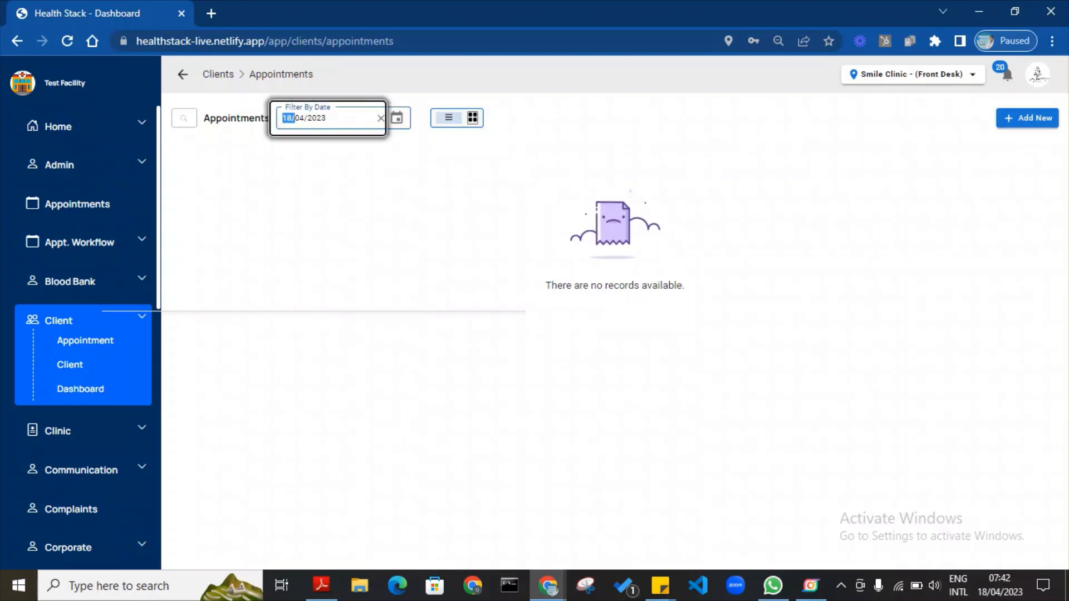
pyautogui.click(296, 118)
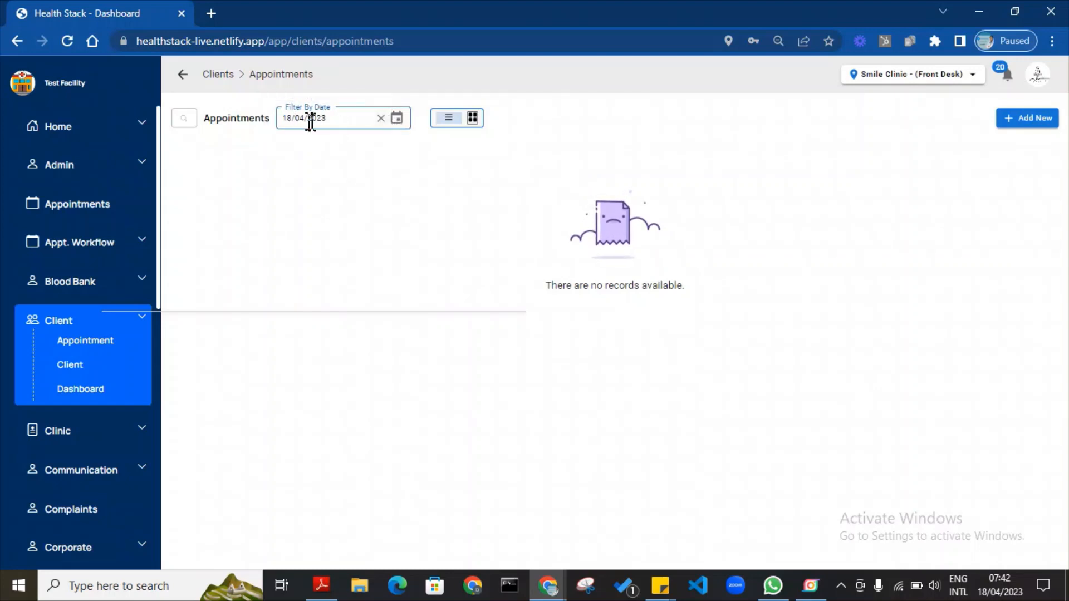
pyautogui.click(381, 118)
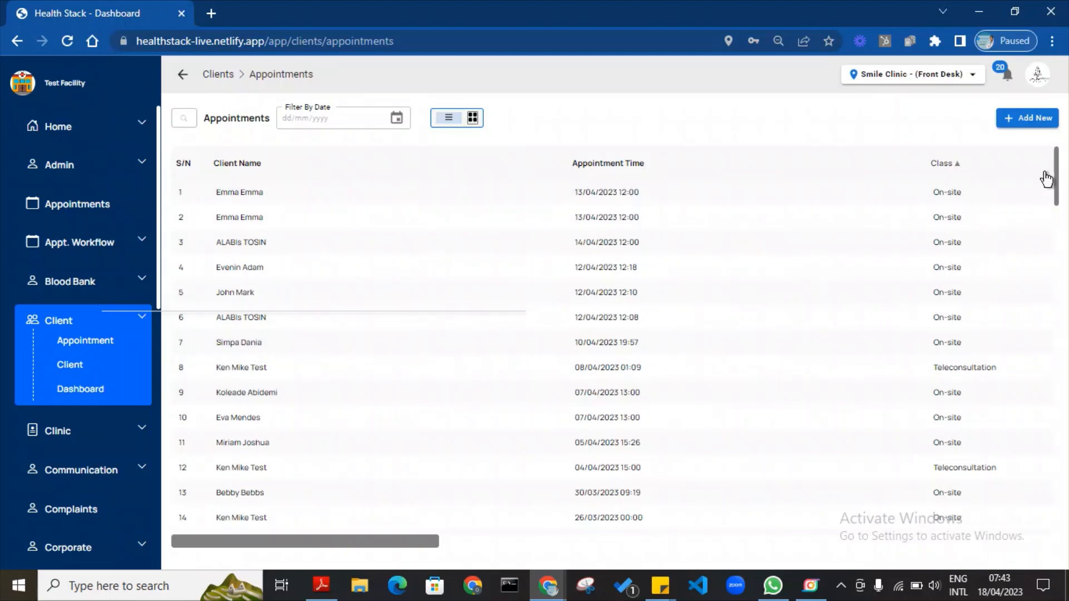
pyautogui.click(1030, 128)
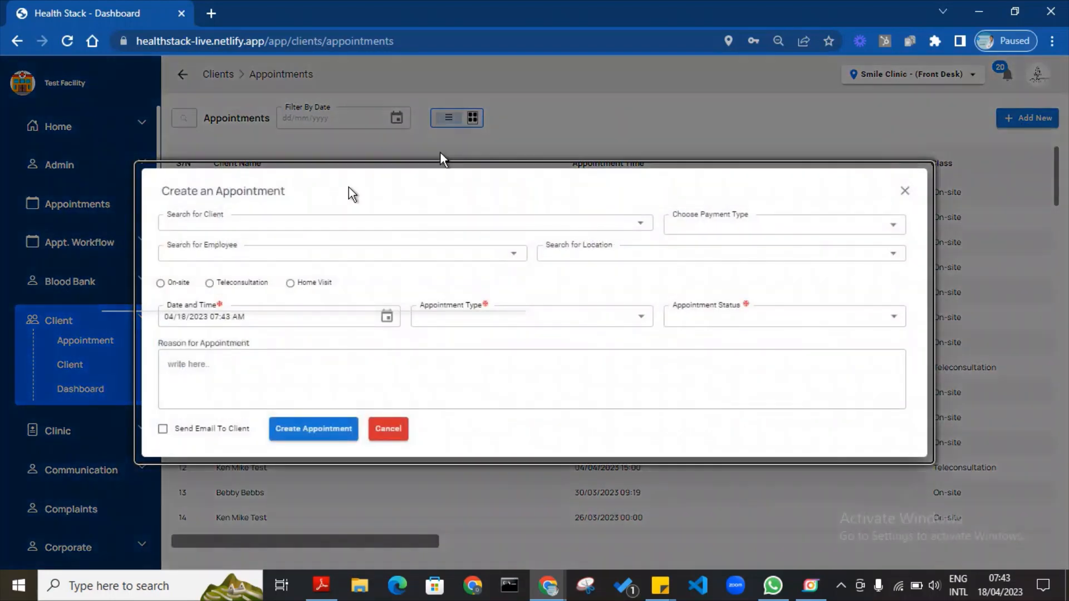
# Choose the newly registered patient as client, keep Cash payment, and assign the Medical department doctor.
pyautogui.click(323, 224)
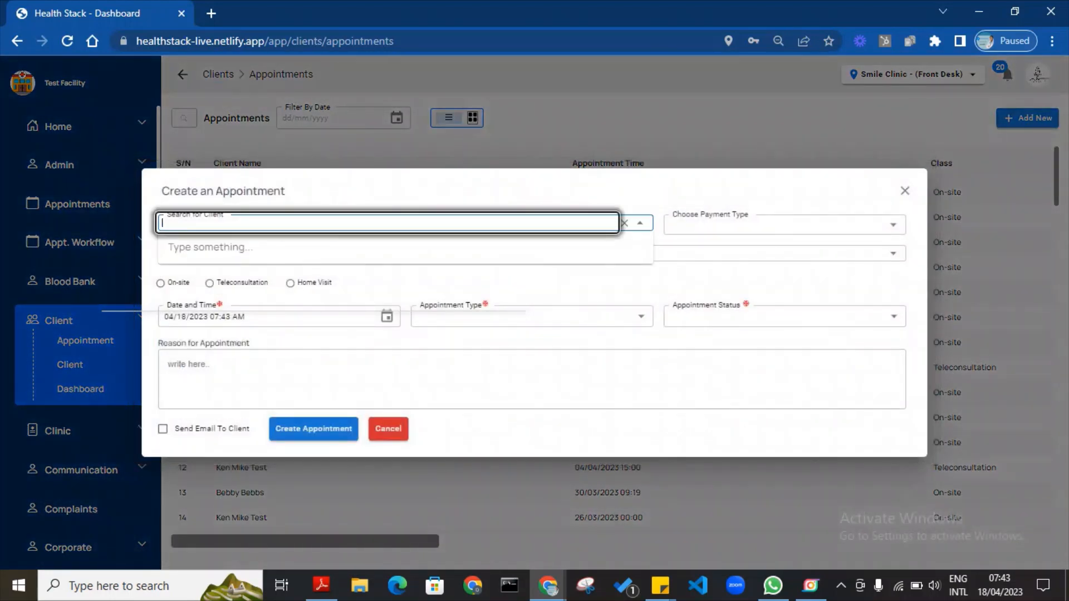
pyautogui.write('Nene')
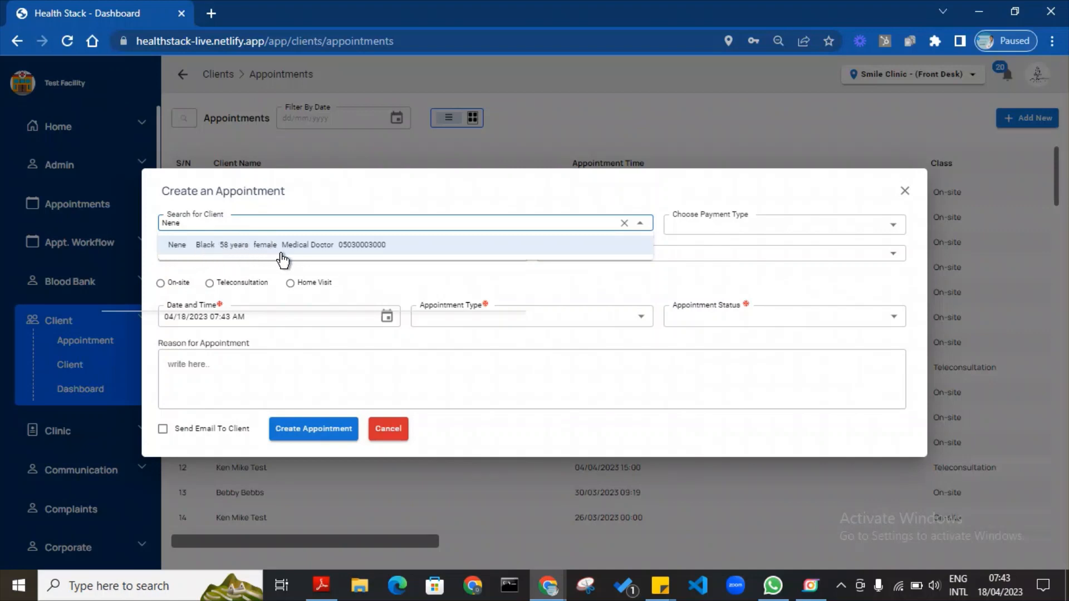
pyautogui.click(363, 257)
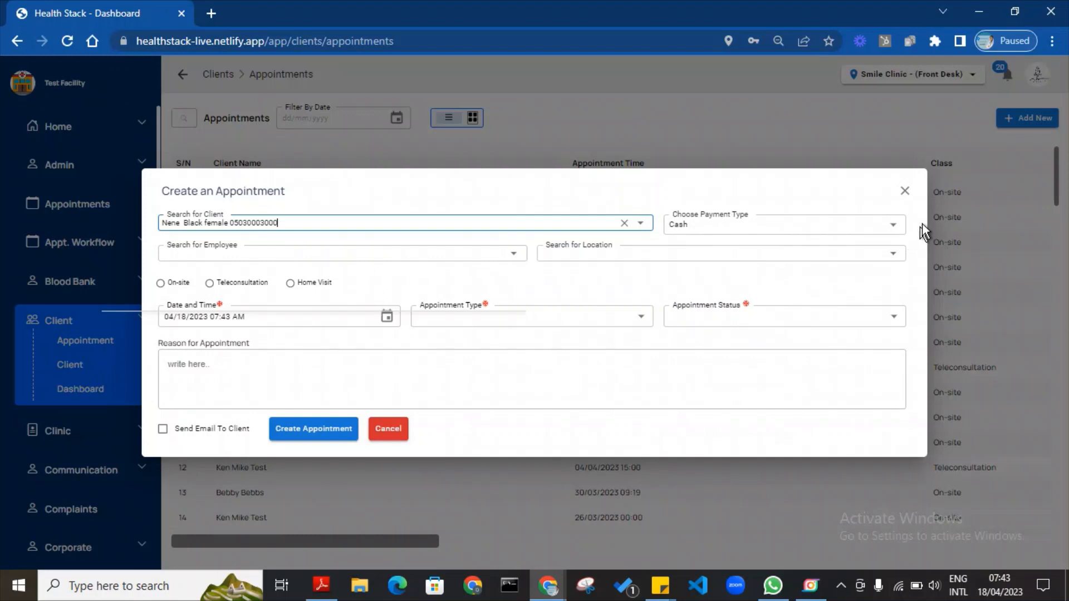
pyautogui.click(894, 225)
pyautogui.click(895, 225)
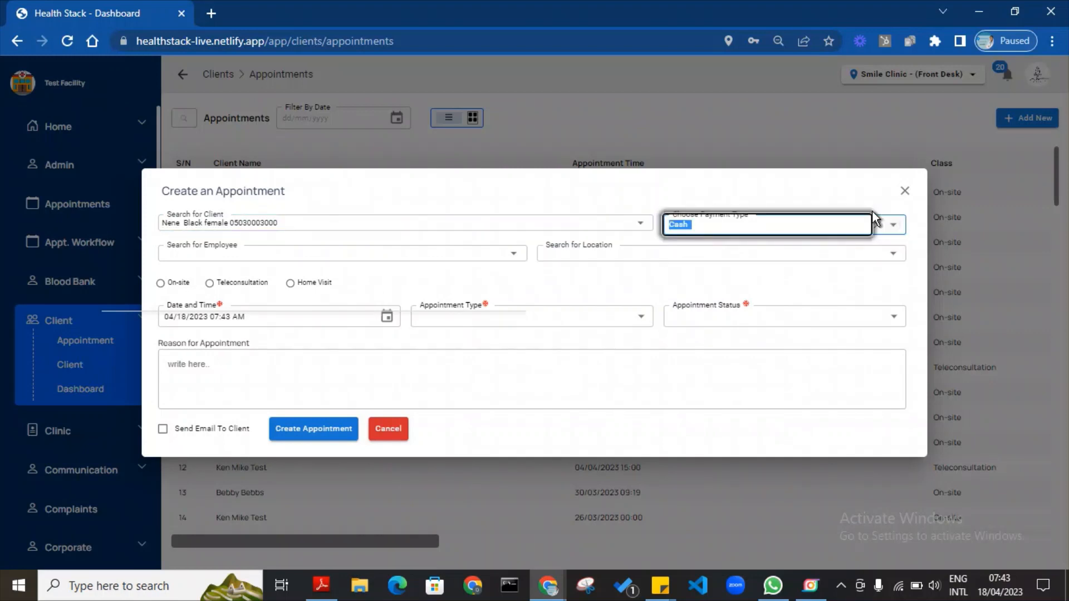
pyautogui.click(855, 192)
pyautogui.click(319, 253)
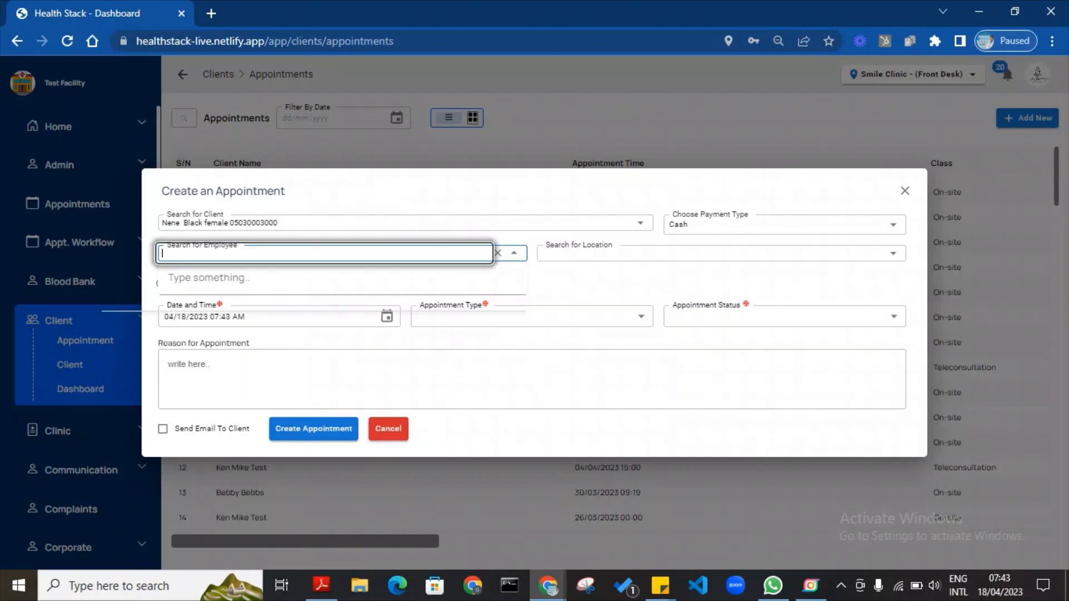
pyautogui.write('Dr. Johhn')
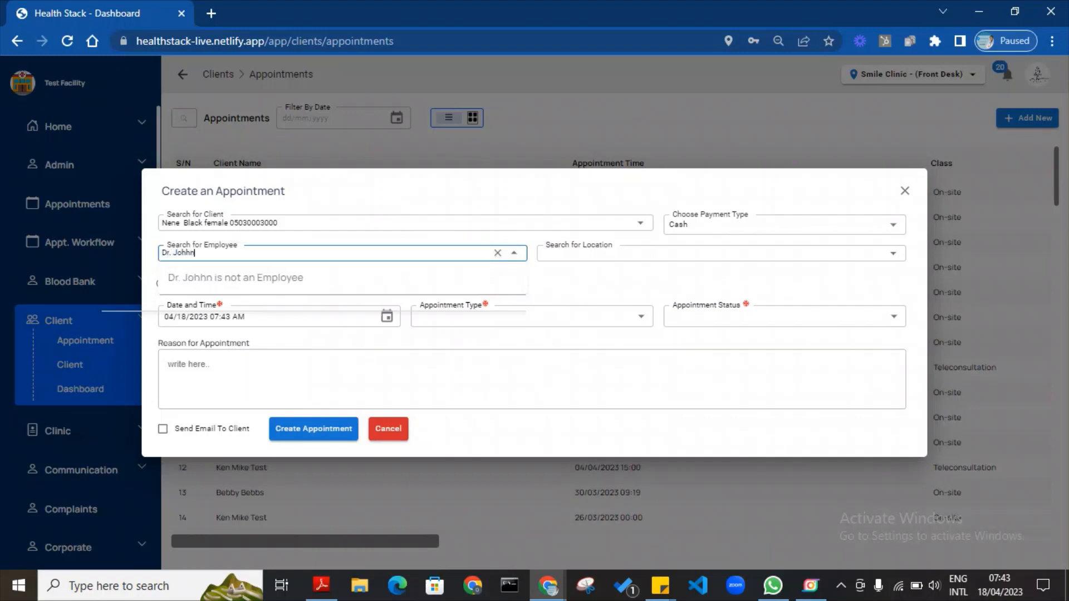
pyautogui.press('BackSpace')
pyautogui.press('BackSpace')
pyautogui.write('n')
pyautogui.press('BackSpace')
pyautogui.press('BackSpace')
pyautogui.press('BackSpace')
pyautogui.press('BackSpace')
pyautogui.press('BackSpace')
pyautogui.press('BackSpace')
pyautogui.press('BackSpace')
pyautogui.press('BackSpace')
pyautogui.write('J')
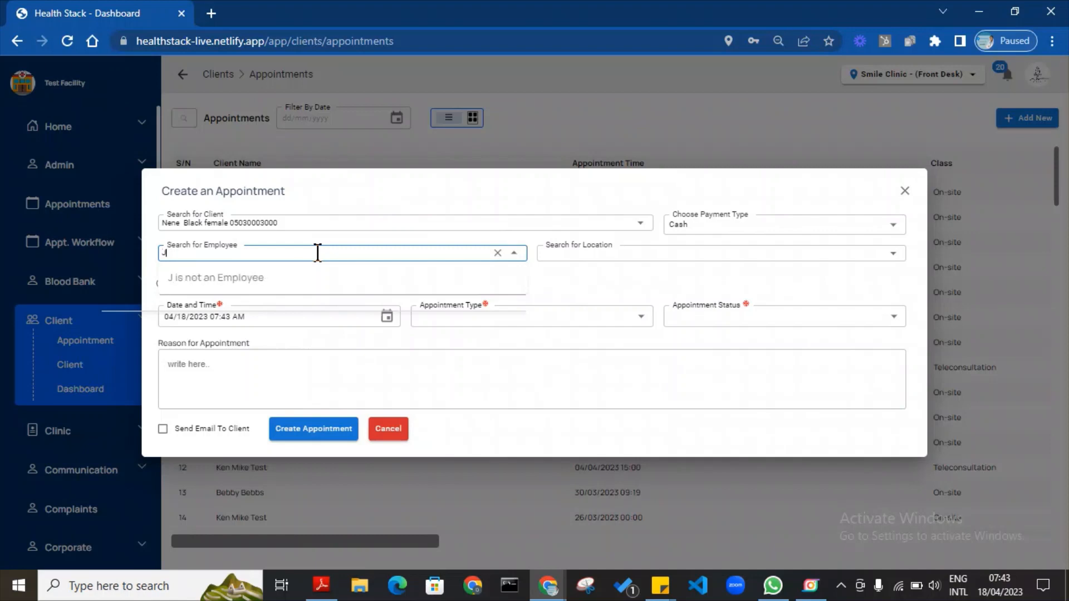
pyautogui.write('ohn')
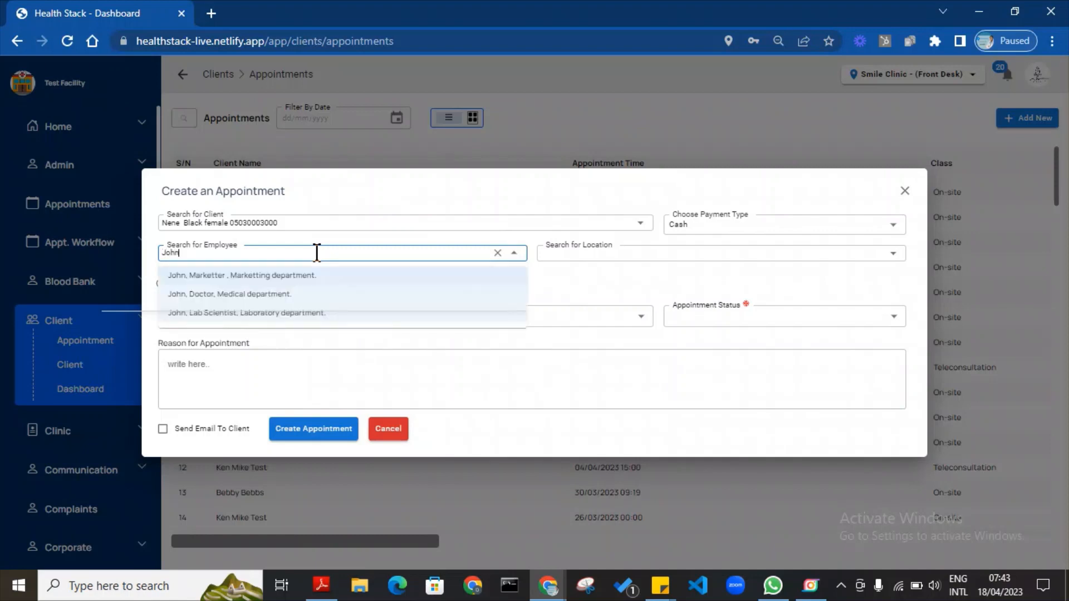
pyautogui.click(244, 295)
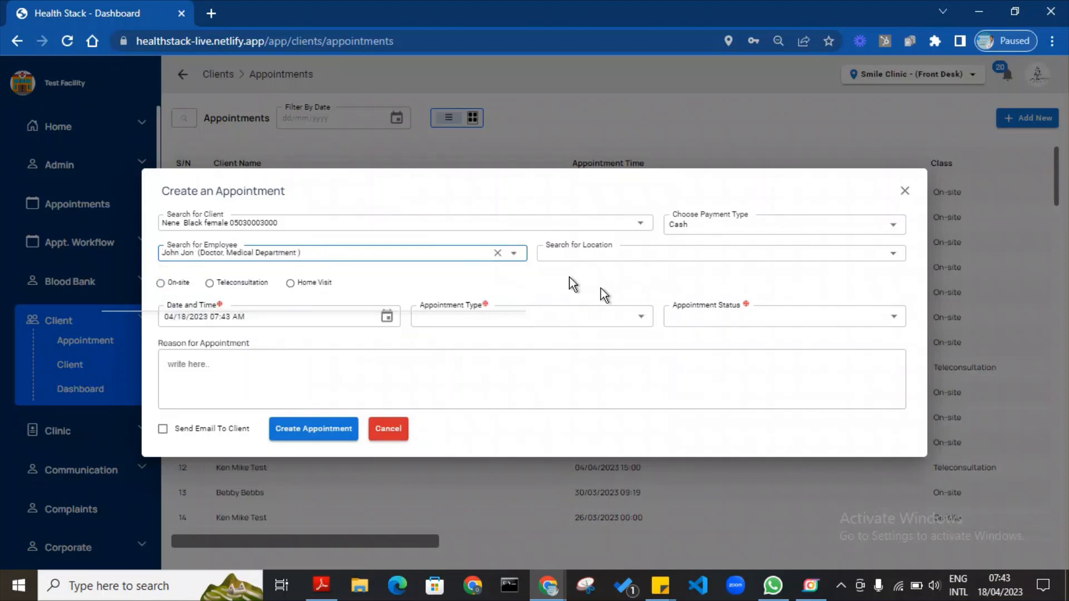
# Set location Gyn Clinic, on-site, on 18 April 2023 at 08:00 AM.
pyautogui.click(607, 254)
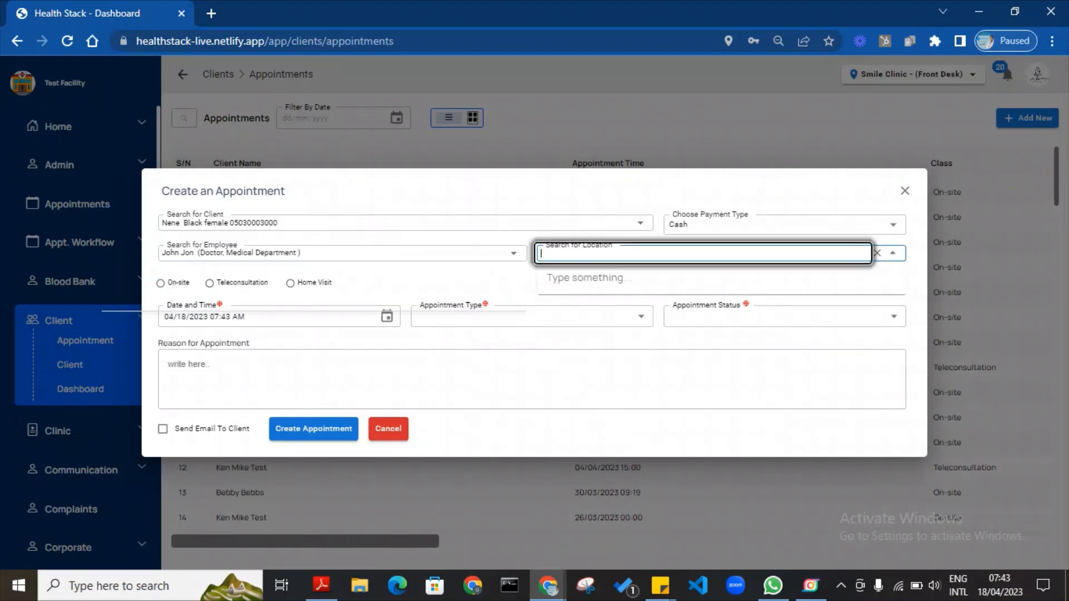
pyautogui.write('Gyne')
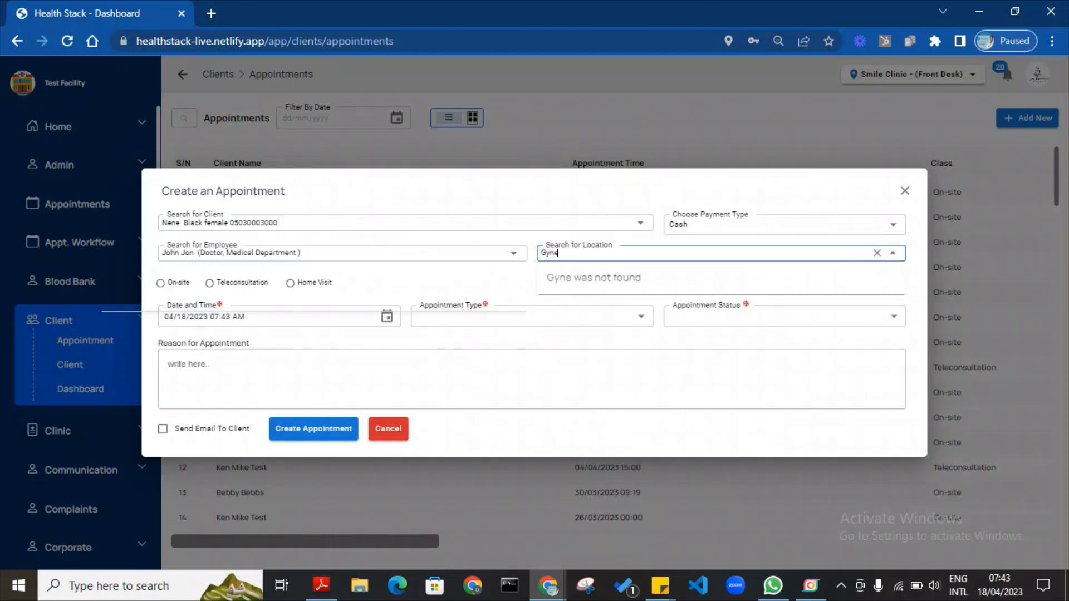
pyautogui.press('BackSpace')
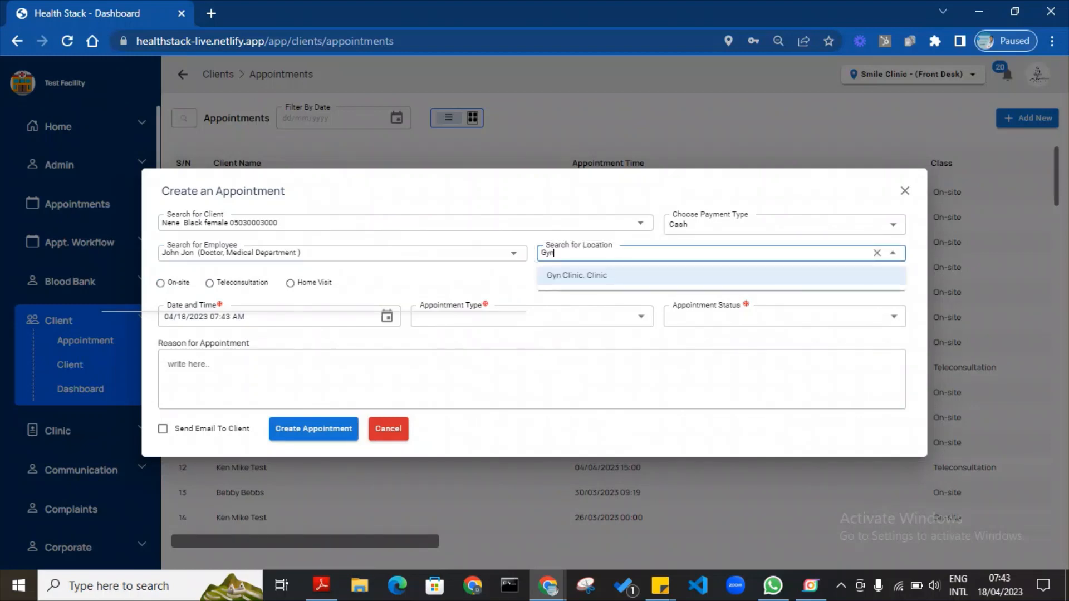
pyautogui.click(618, 277)
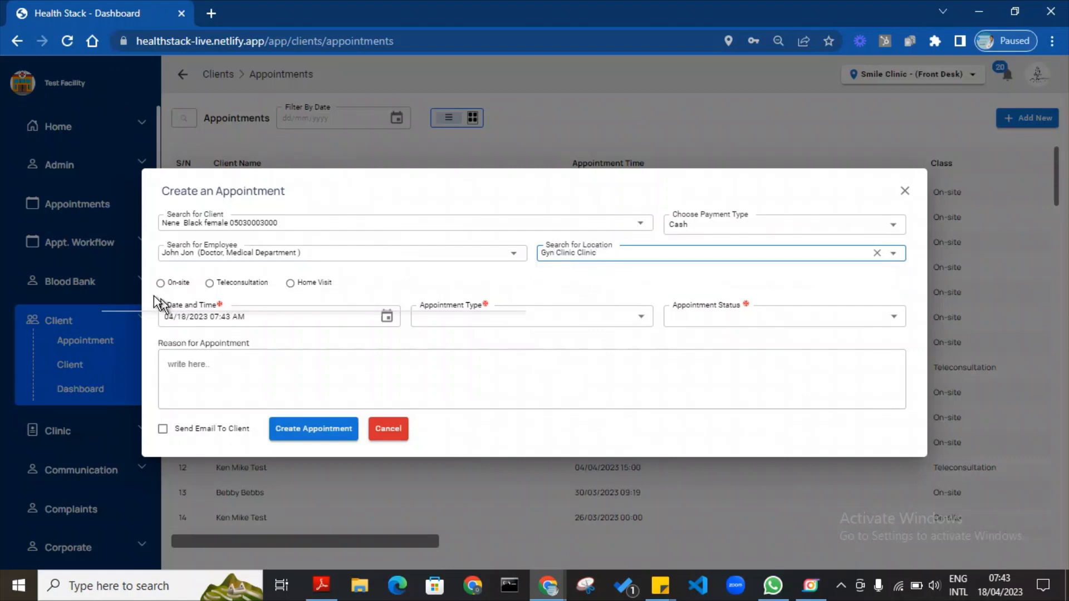
pyautogui.click(161, 283)
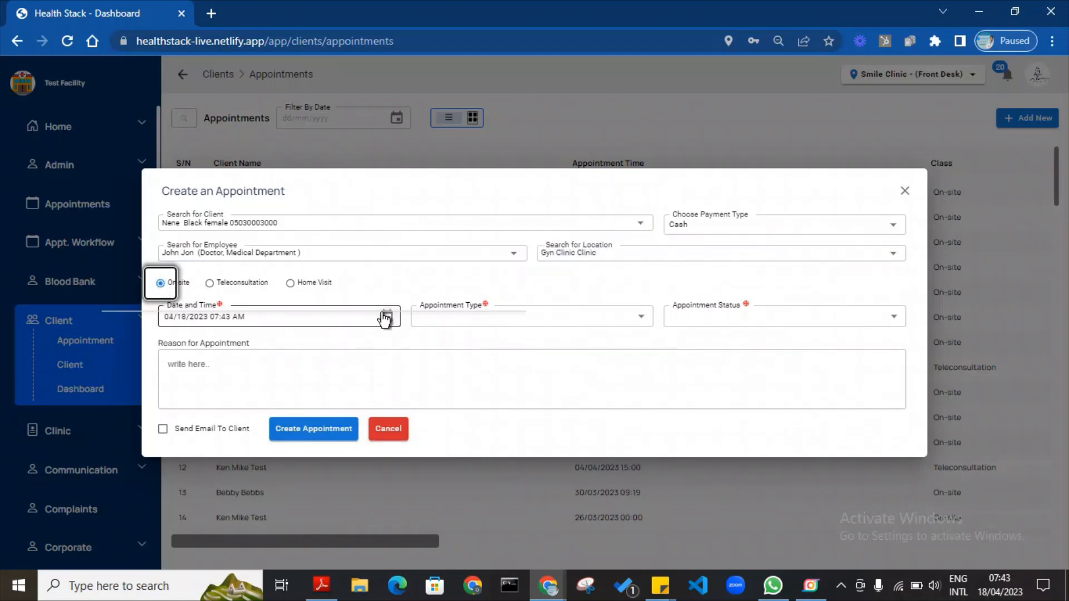
pyautogui.click(387, 317)
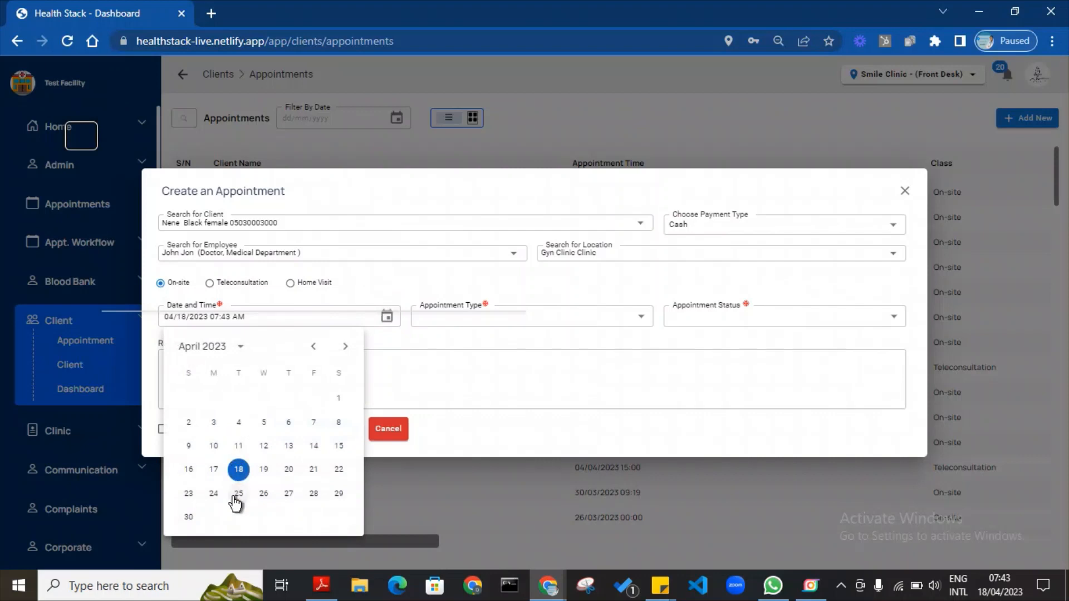
pyautogui.click(240, 469)
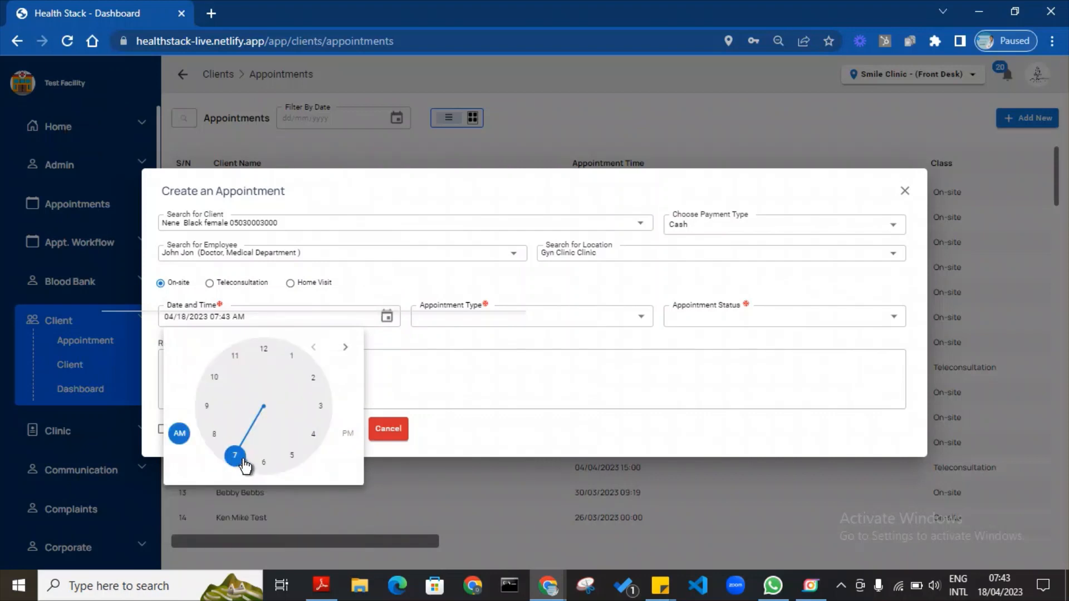
pyautogui.moveTo(233, 462); pyautogui.dragTo(268, 356)
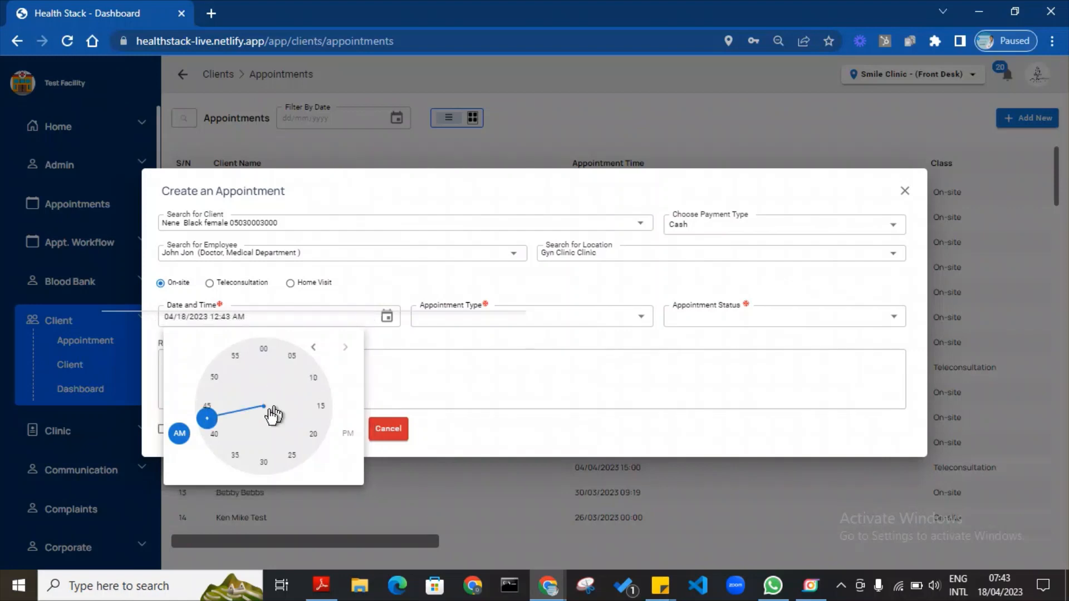
pyautogui.moveTo(209, 421); pyautogui.dragTo(205, 400)
pyautogui.click(264, 349)
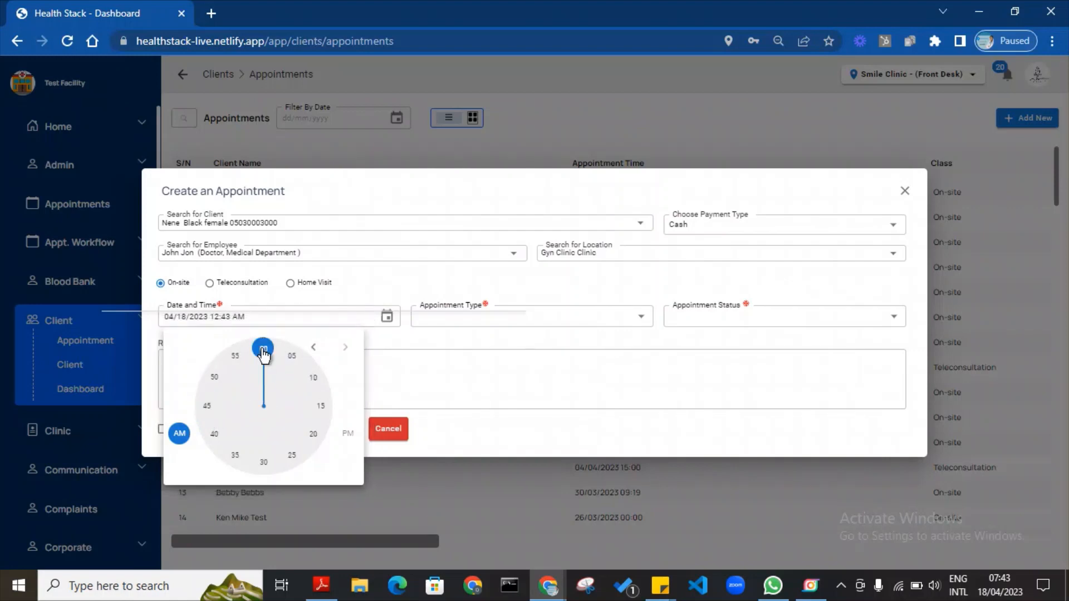
pyautogui.click(213, 316)
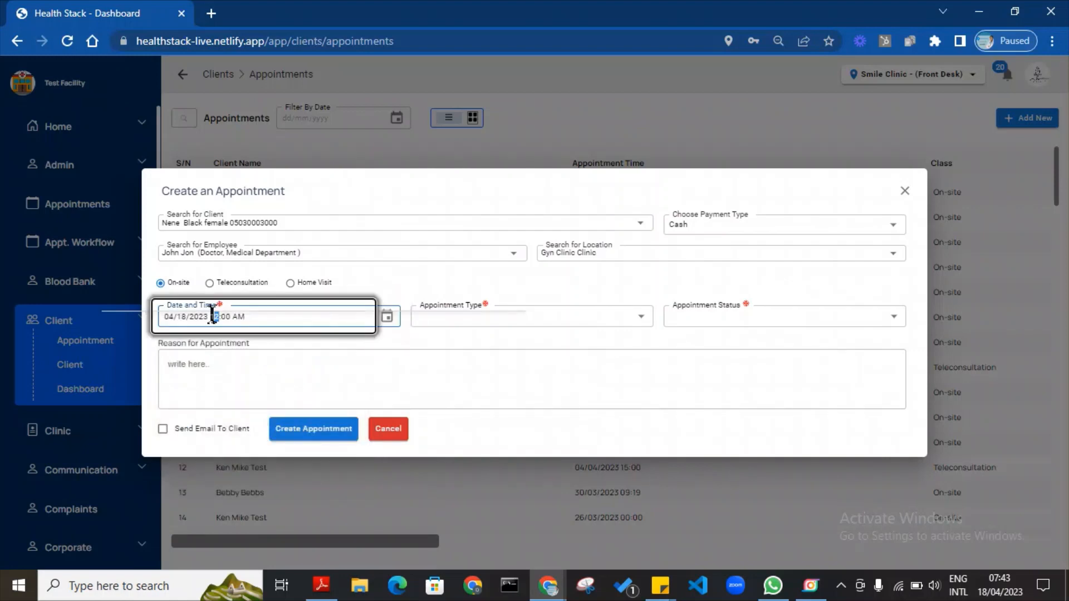
pyautogui.write('08')
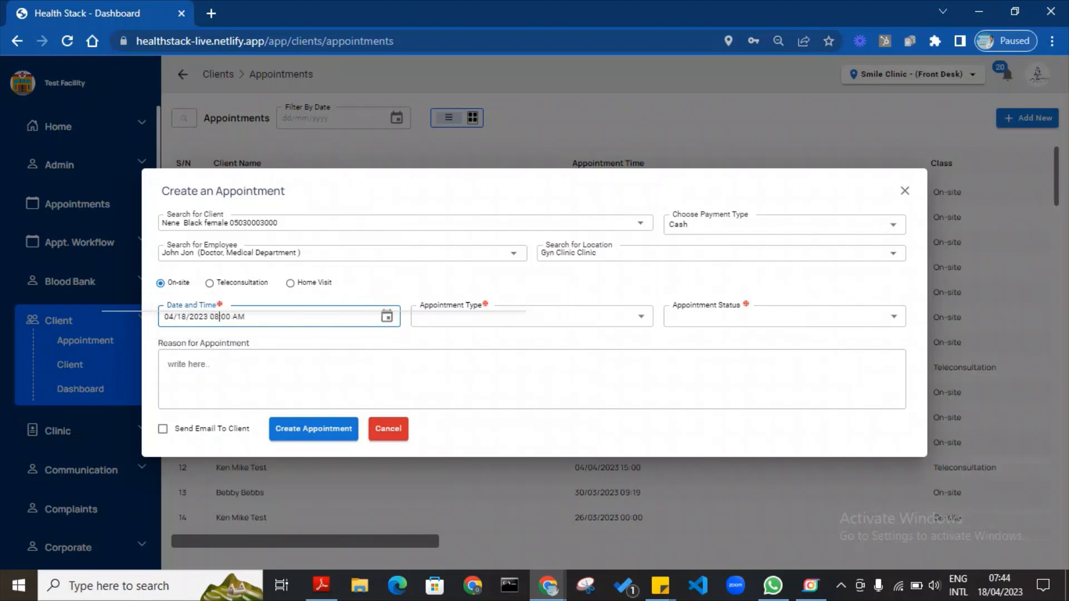
pyautogui.click(369, 288)
# Set type New and status Scheduled, leave client emailing off, and create the appointment.
pyautogui.click(481, 331)
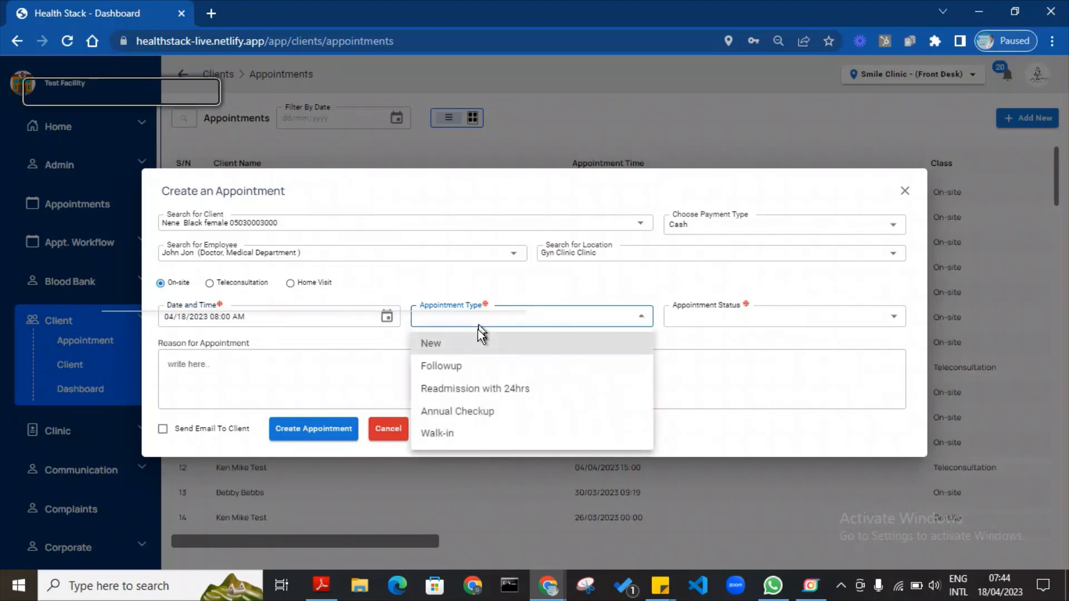
pyautogui.click(468, 345)
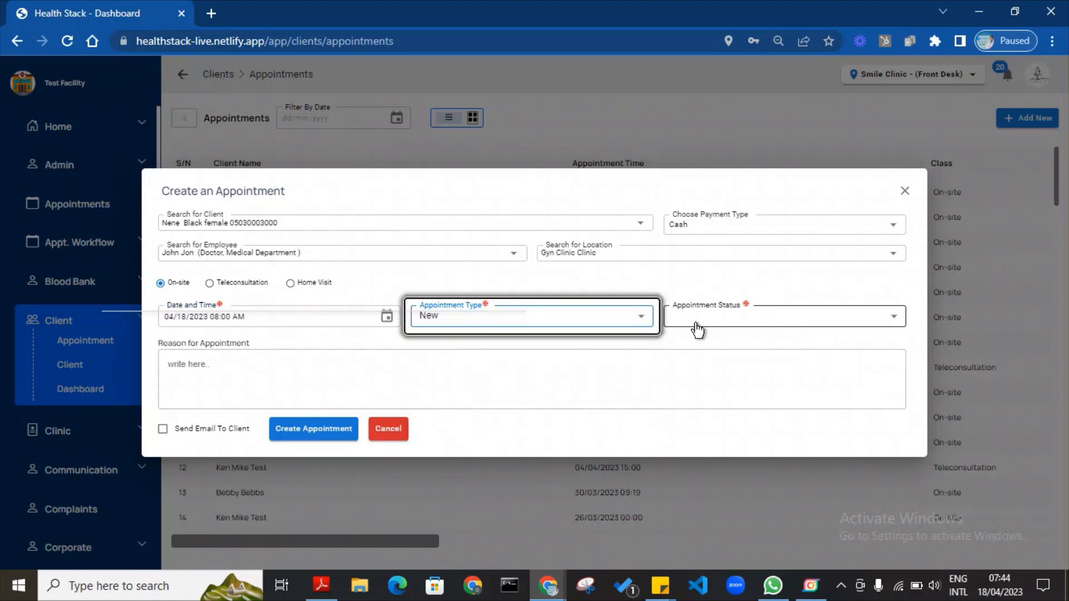
pyautogui.click(697, 322)
pyautogui.click(698, 341)
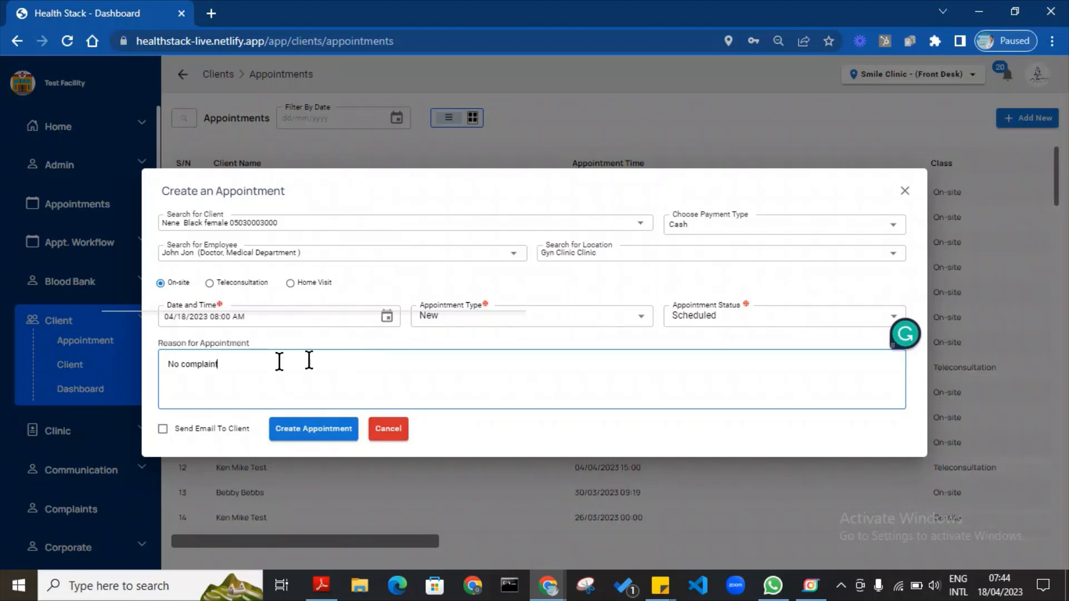
pyautogui.click(163, 430)
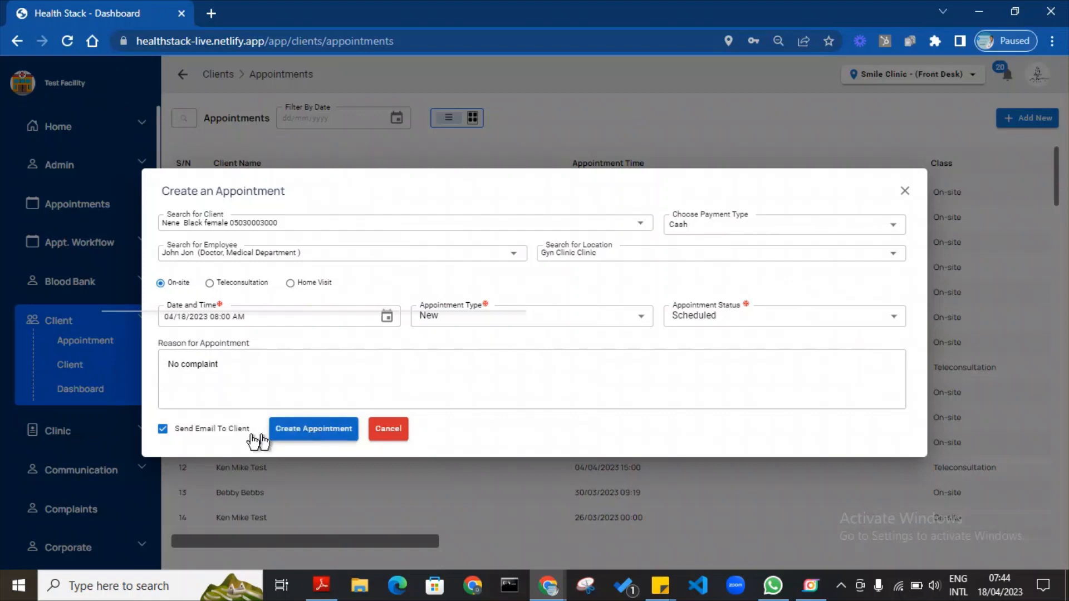
pyautogui.click(162, 430)
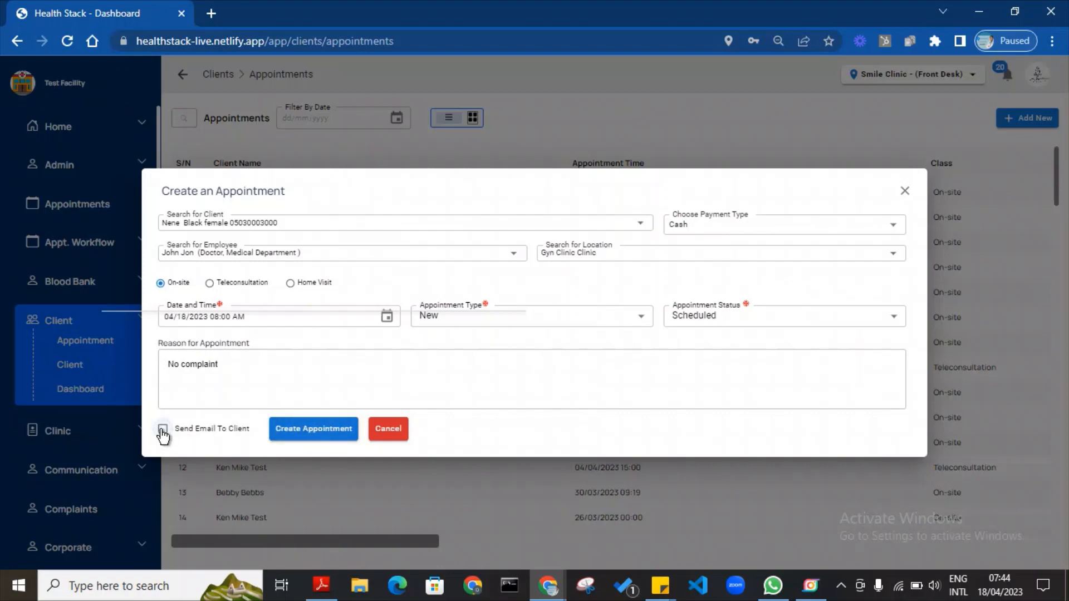
pyautogui.click(322, 440)
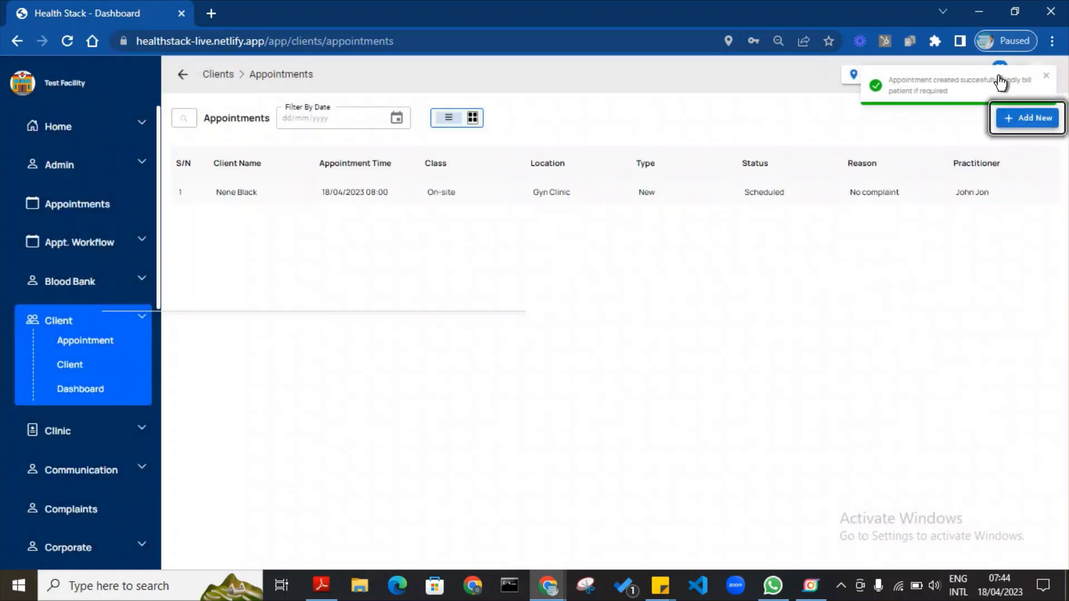
# Dismiss the confirmation, collapse the Client section, and open the Clinic module dashboard.
pyautogui.click(1049, 82)
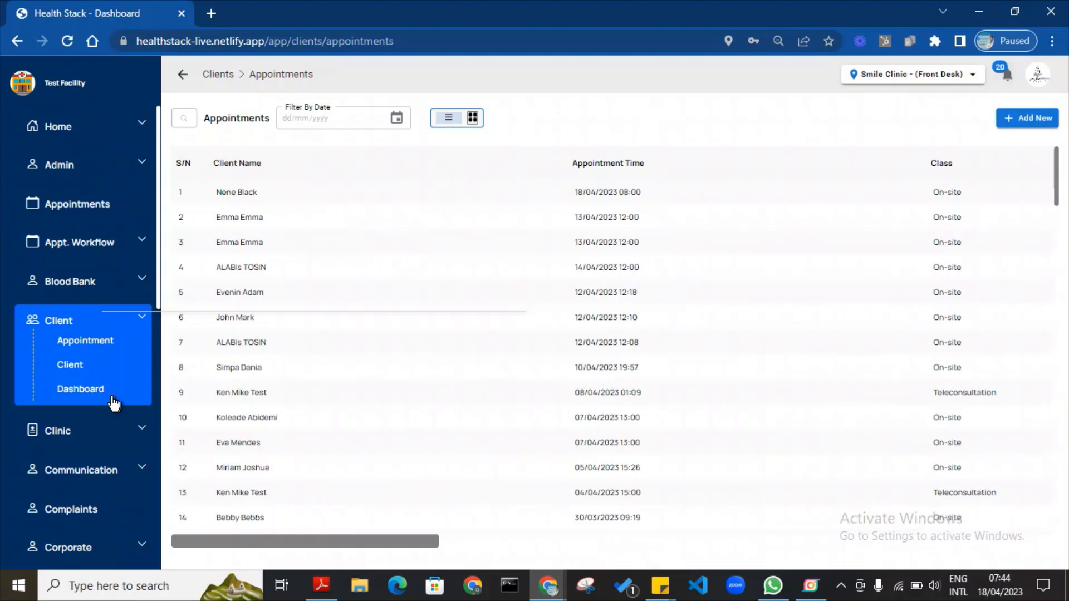
pyautogui.click(152, 324)
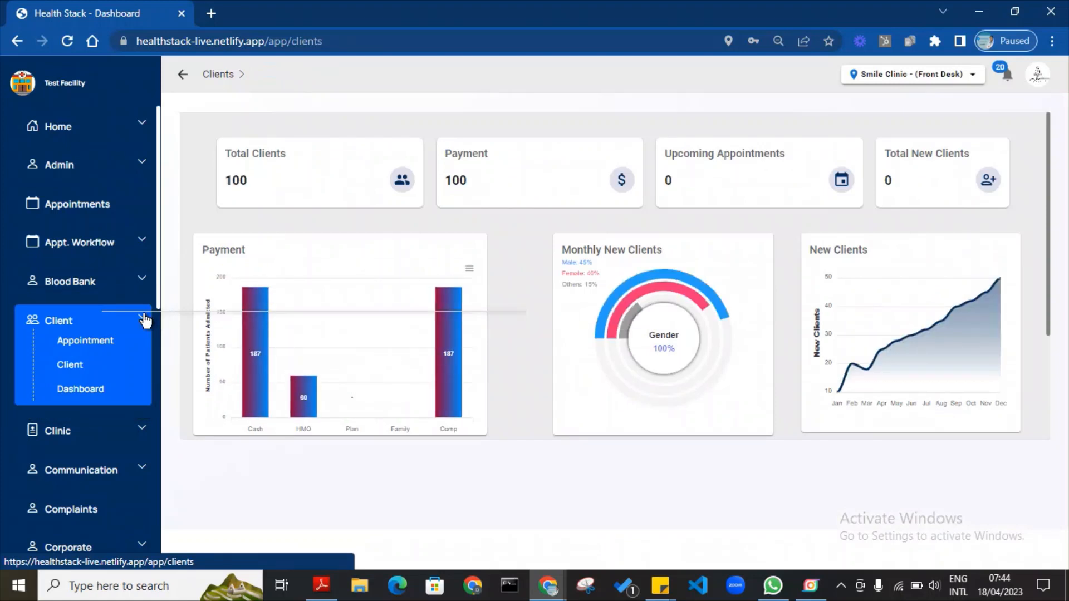
pyautogui.click(144, 320)
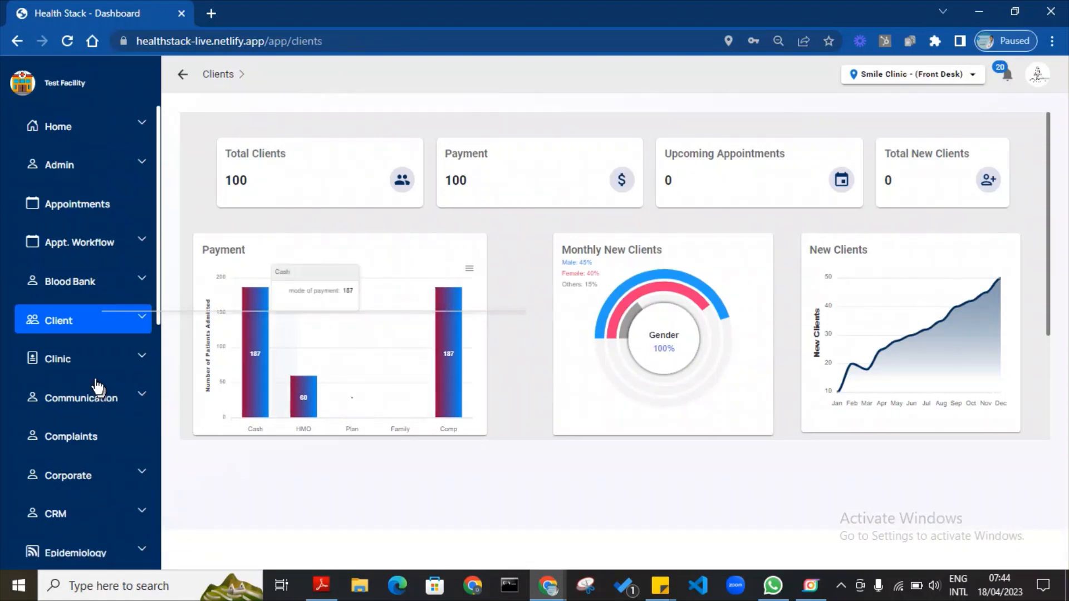
pyautogui.click(142, 362)
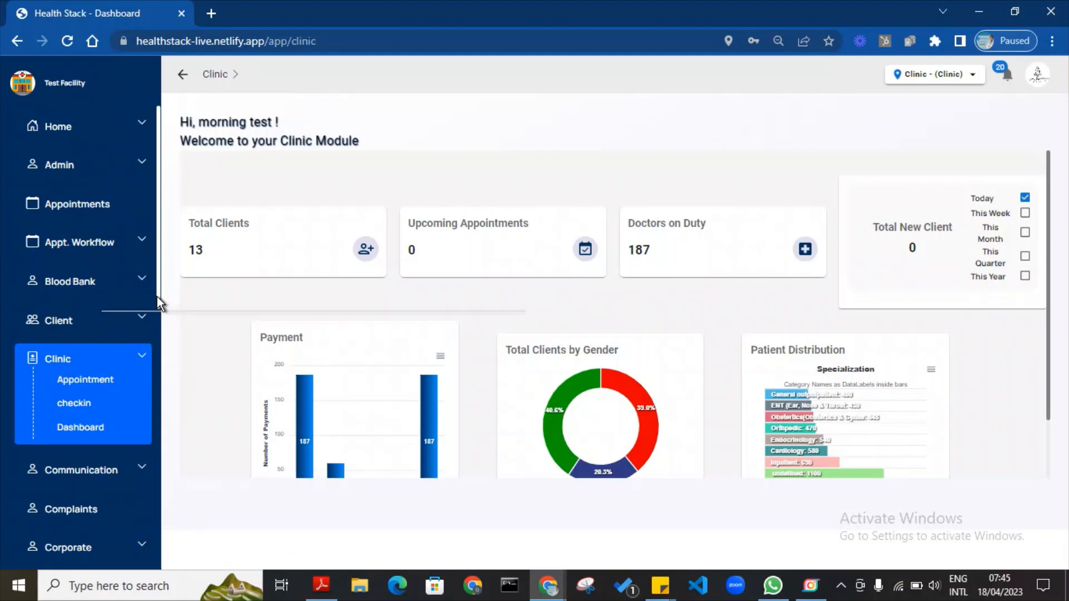
# Open Clinic > Appointment from the sidebar, showing 18/04/2023 with no records.
pyautogui.moveTo(157, 296); pyautogui.dragTo(168, 556)
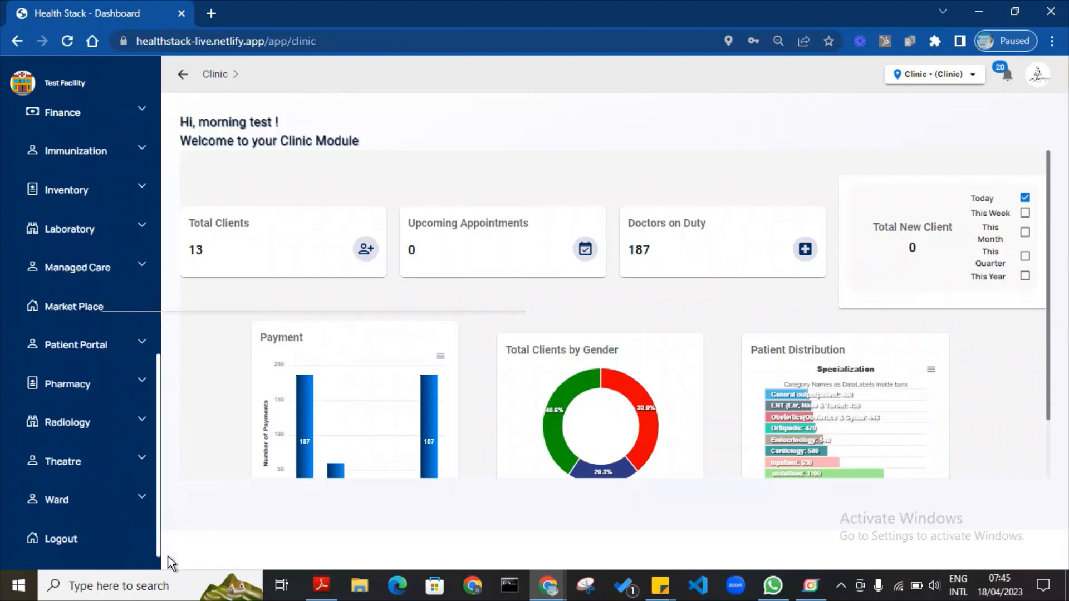
pyautogui.scroll(7, 122, 380)
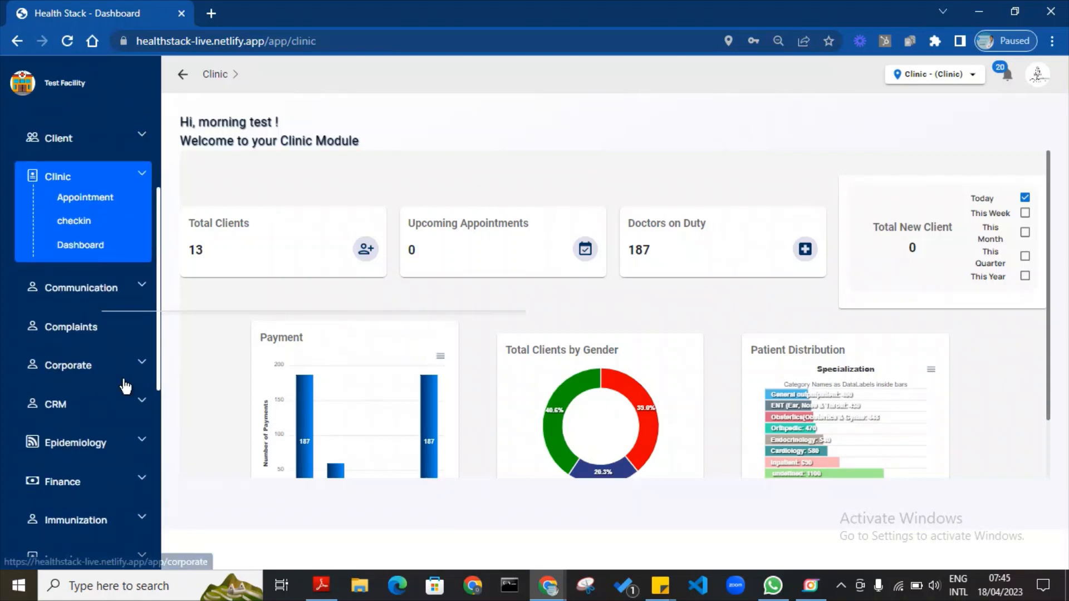
pyautogui.click(89, 199)
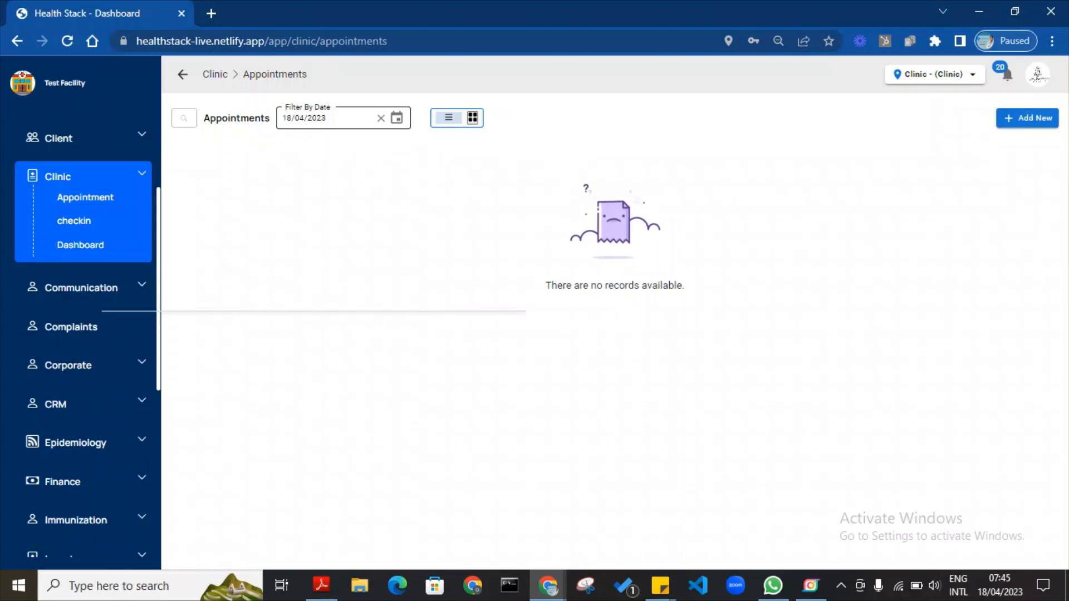
# Keep the 18/04/2023 date filter and switch the working clinic to Gyn Clinic.
pyautogui.moveTo(282, 119); pyautogui.dragTo(327, 119)
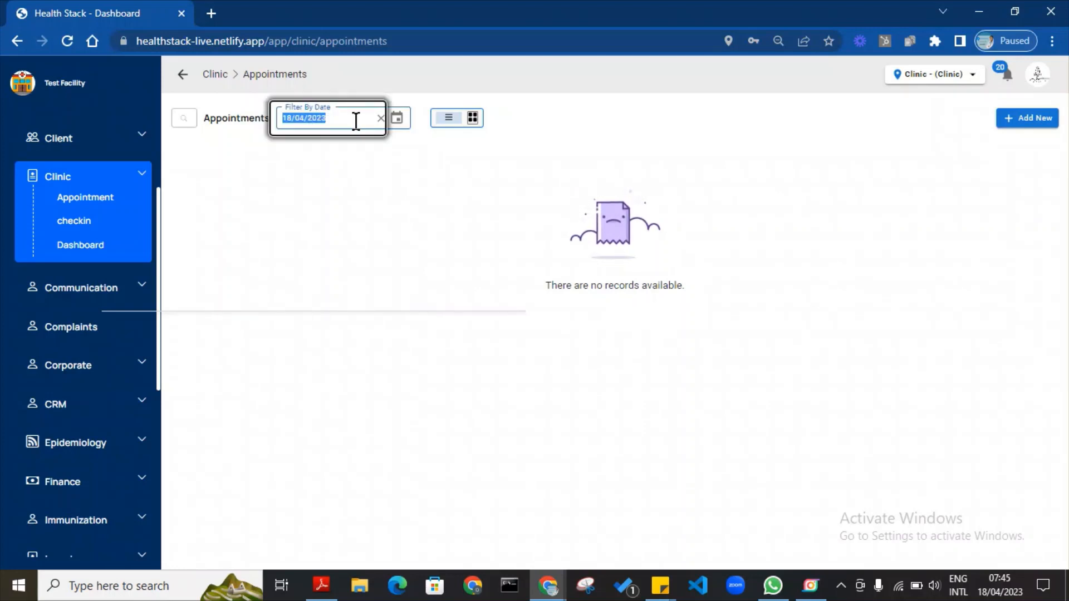
pyautogui.click(359, 195)
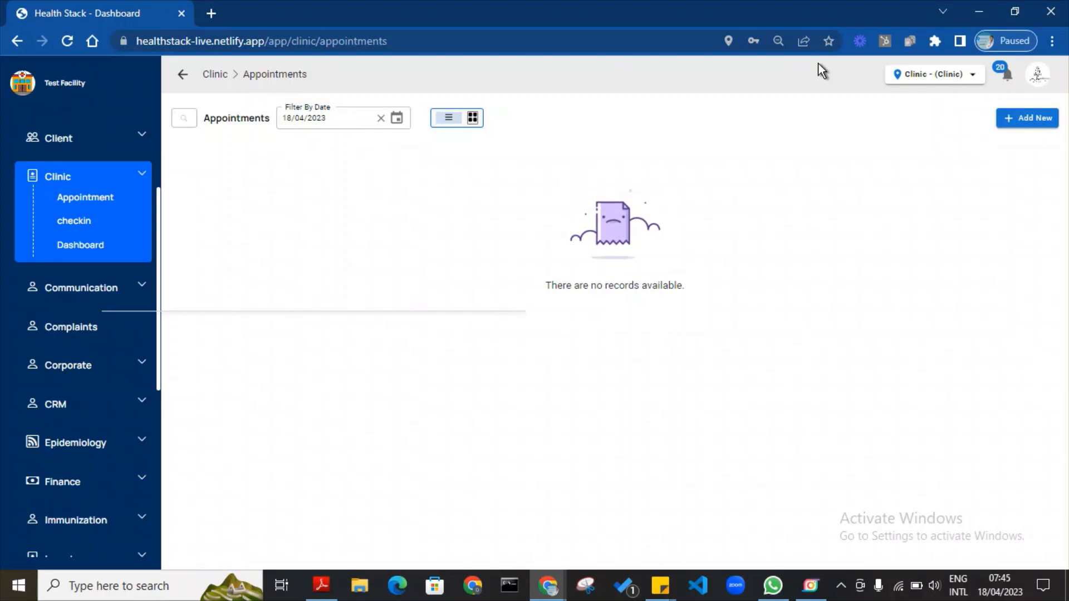
pyautogui.click(970, 77)
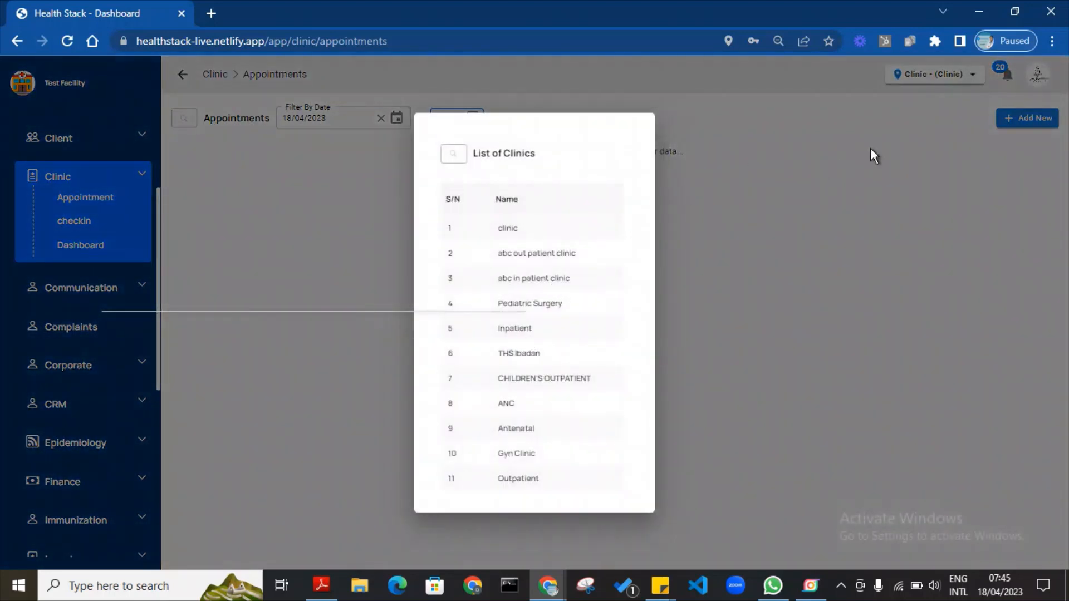
pyautogui.click(514, 459)
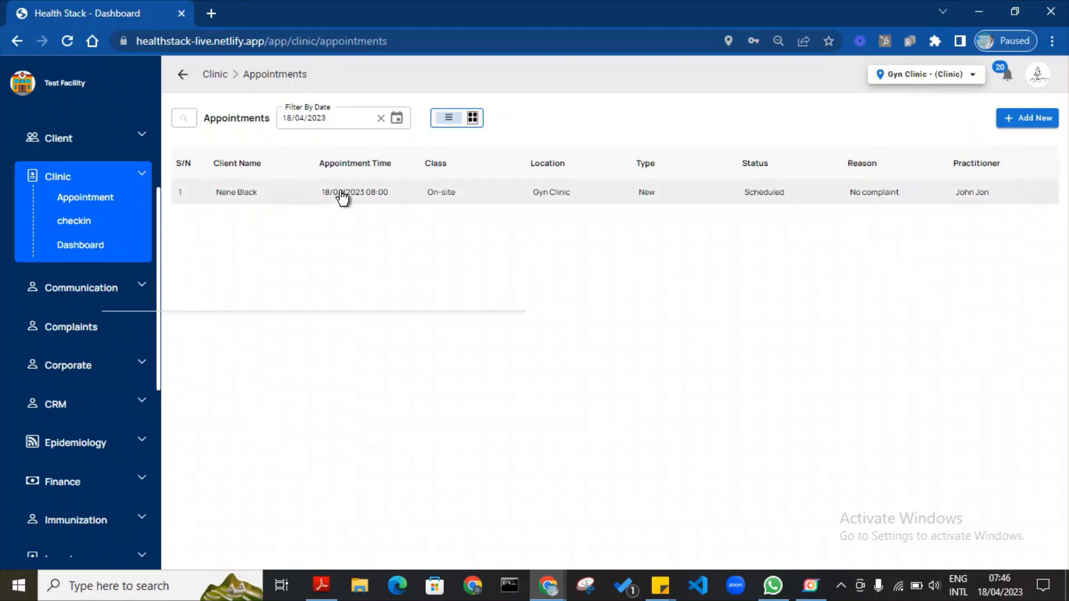
# Check the client in from their appointment, attend to them, and start a new document.
pyautogui.click(378, 202)
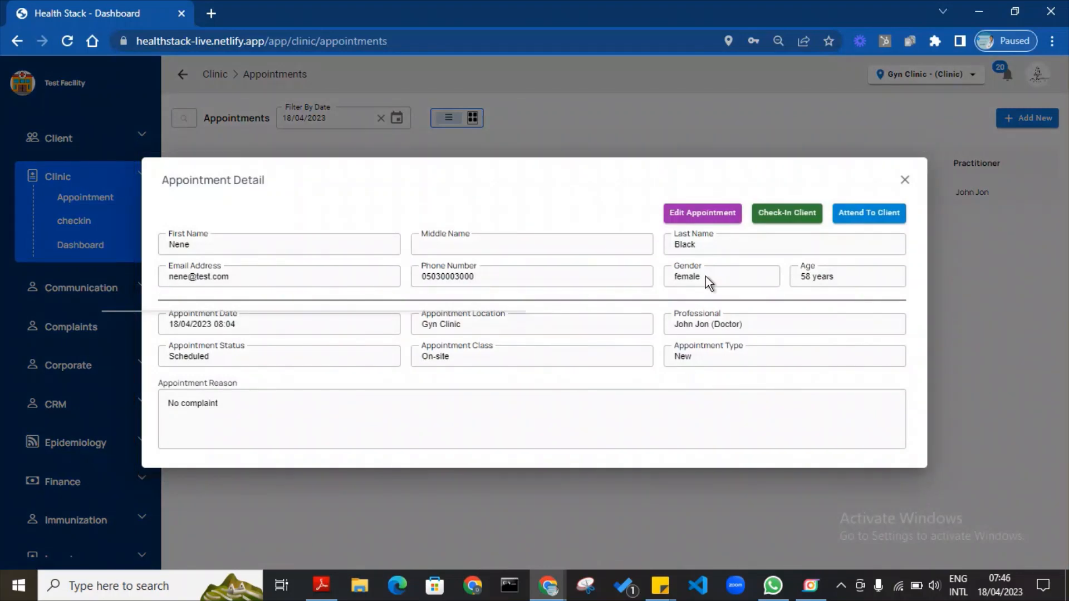
pyautogui.click(797, 214)
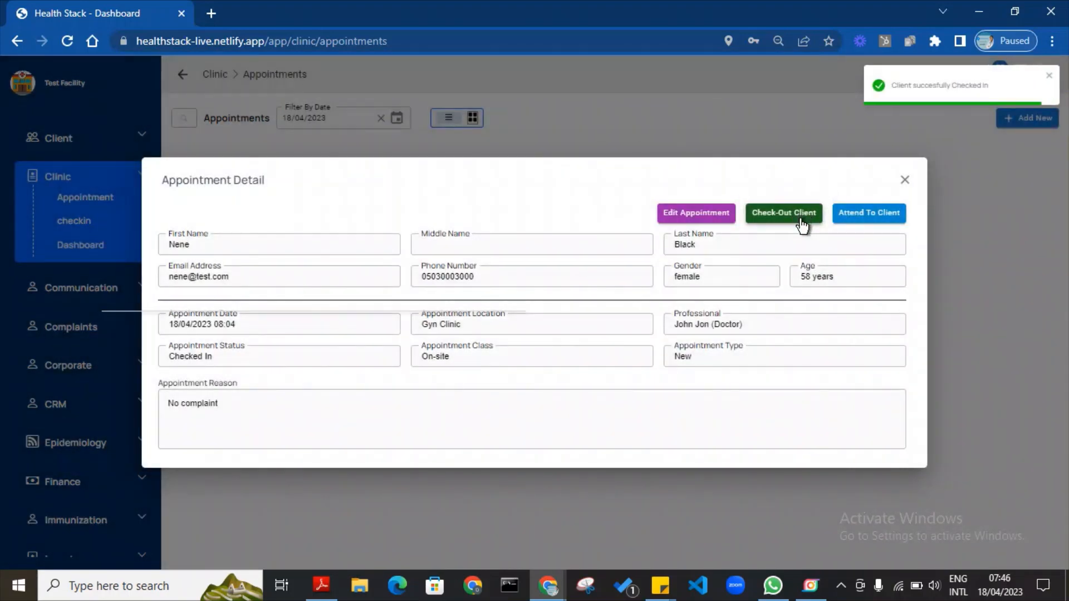
pyautogui.click(882, 214)
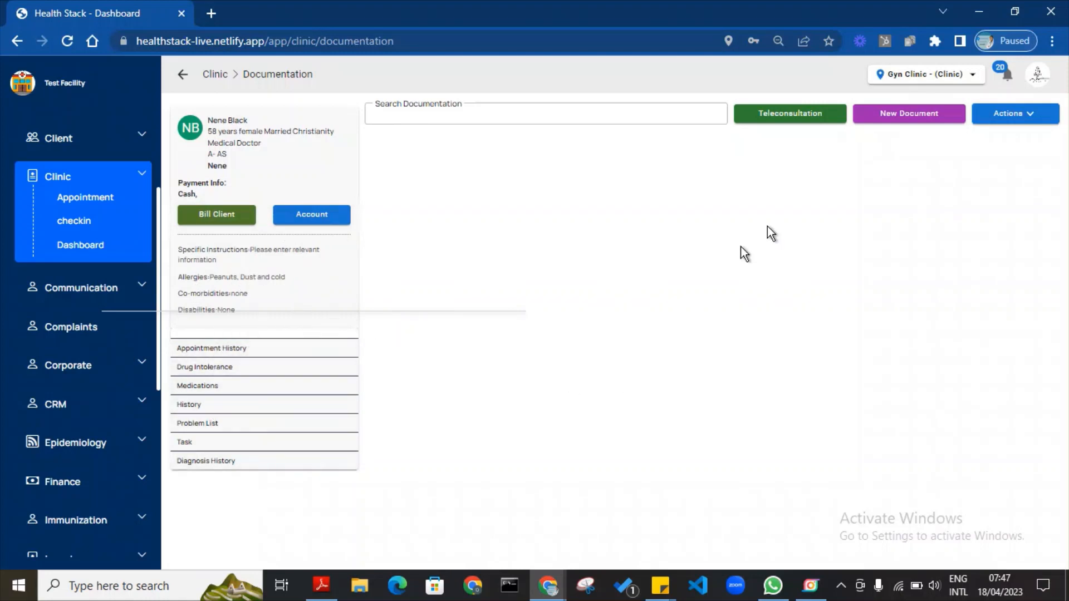
pyautogui.click(944, 111)
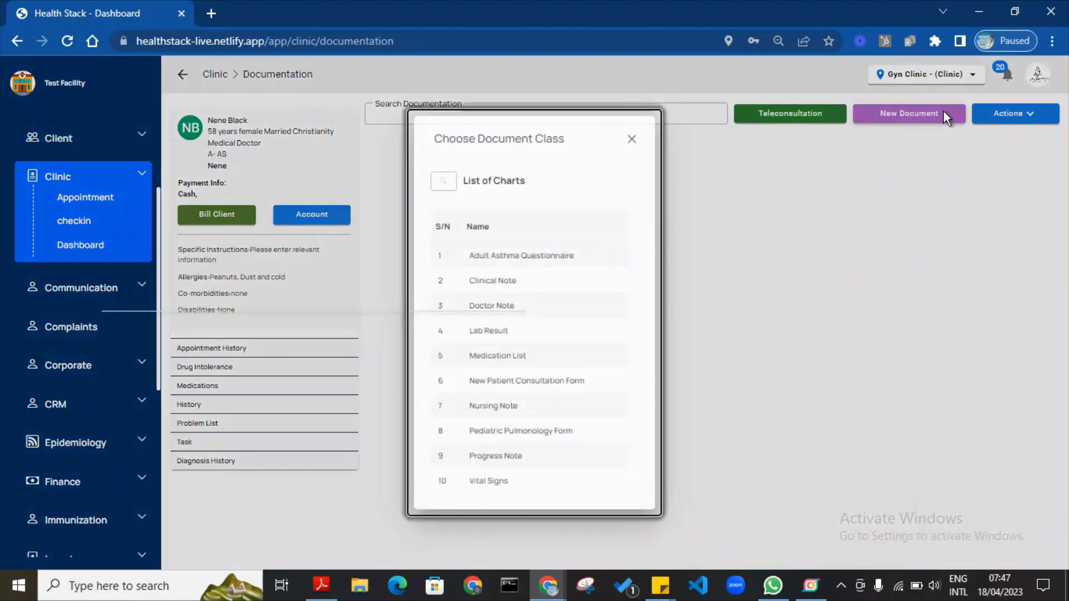
# Start a Vital Signs chart: temperature 36, pulse 62, respiration 54, glucose 144, BP 120/100.
pyautogui.click(497, 485)
pyautogui.click(759, 103)
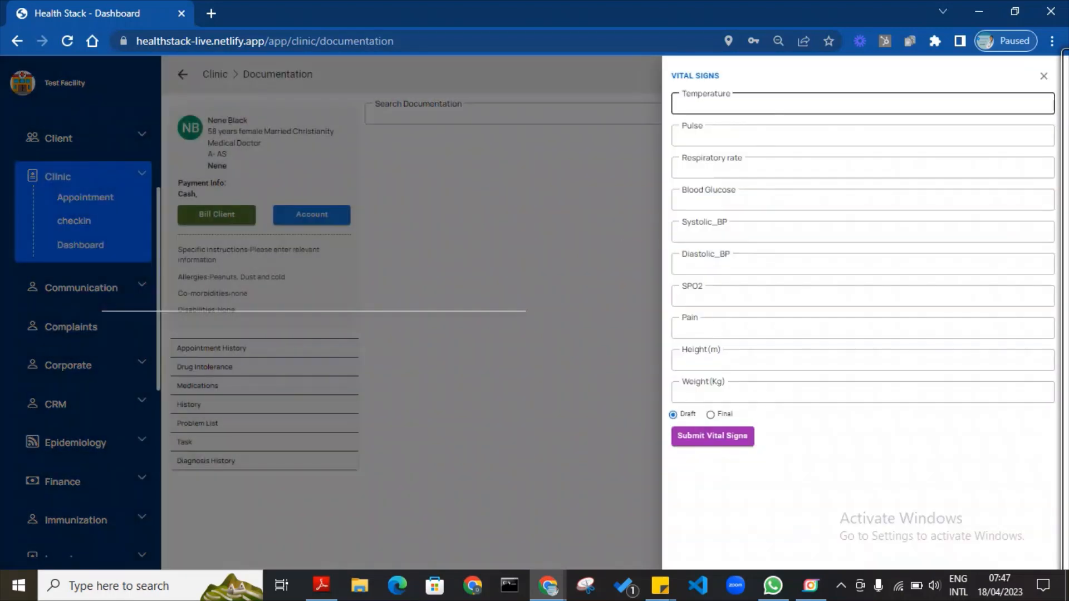
pyautogui.click(766, 140)
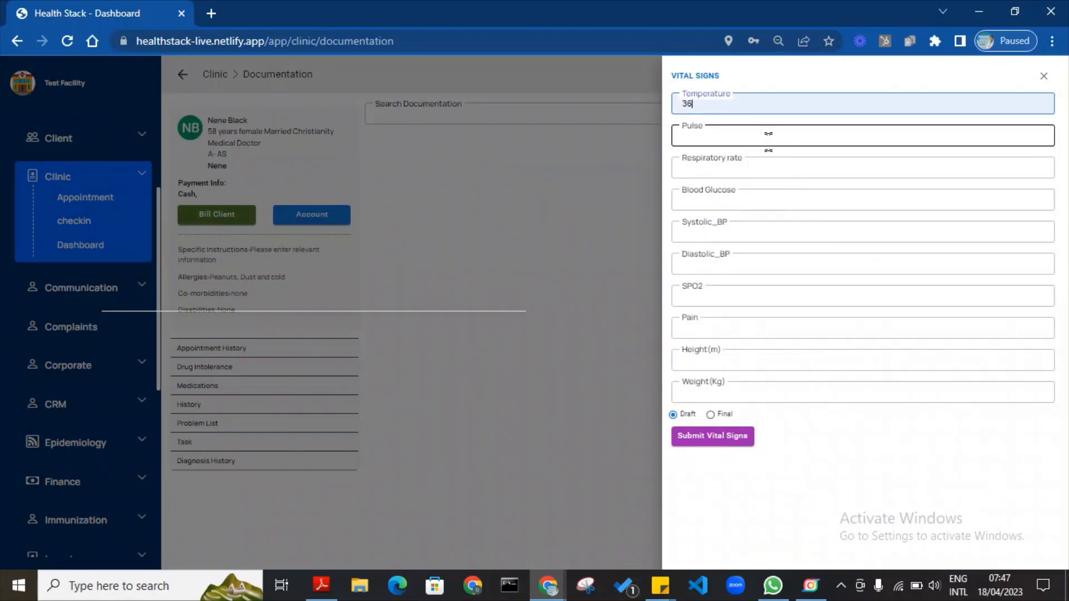
pyautogui.click(766, 134)
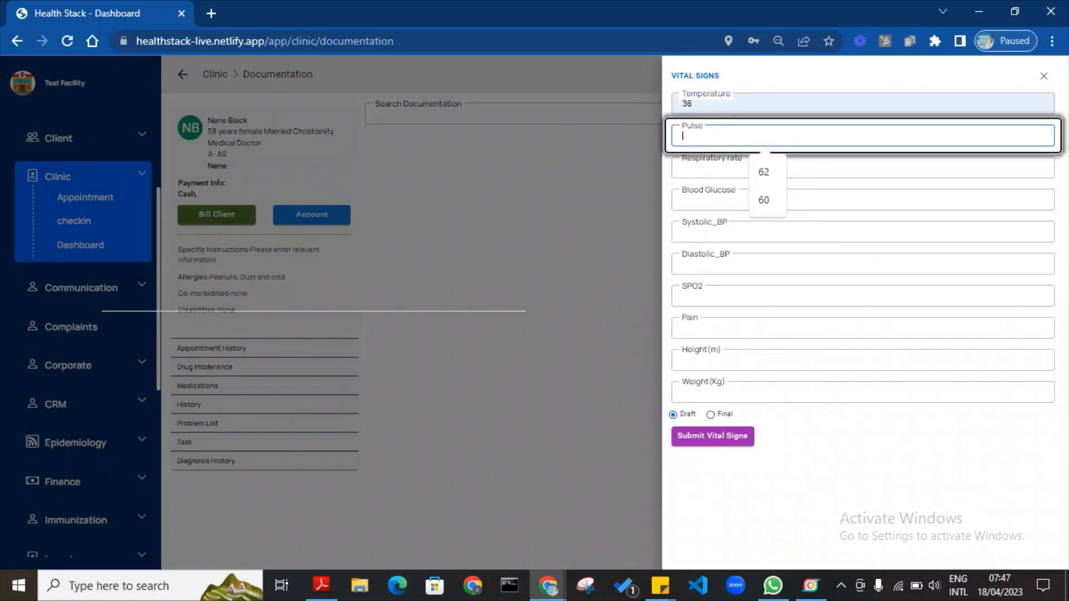
pyautogui.click(769, 172)
pyautogui.click(770, 173)
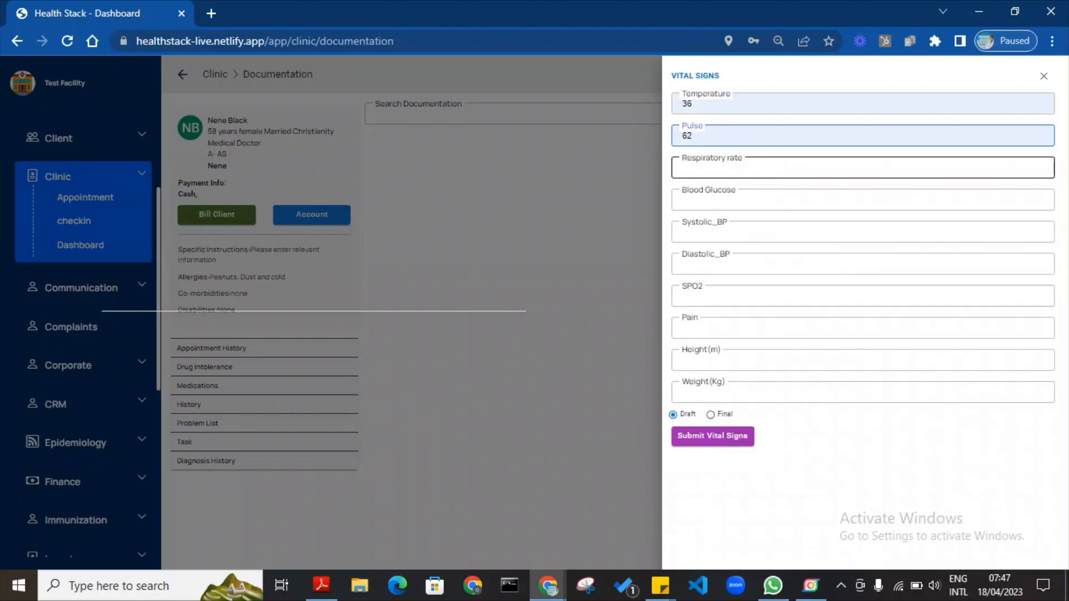
pyautogui.click(769, 206)
pyautogui.click(769, 206)
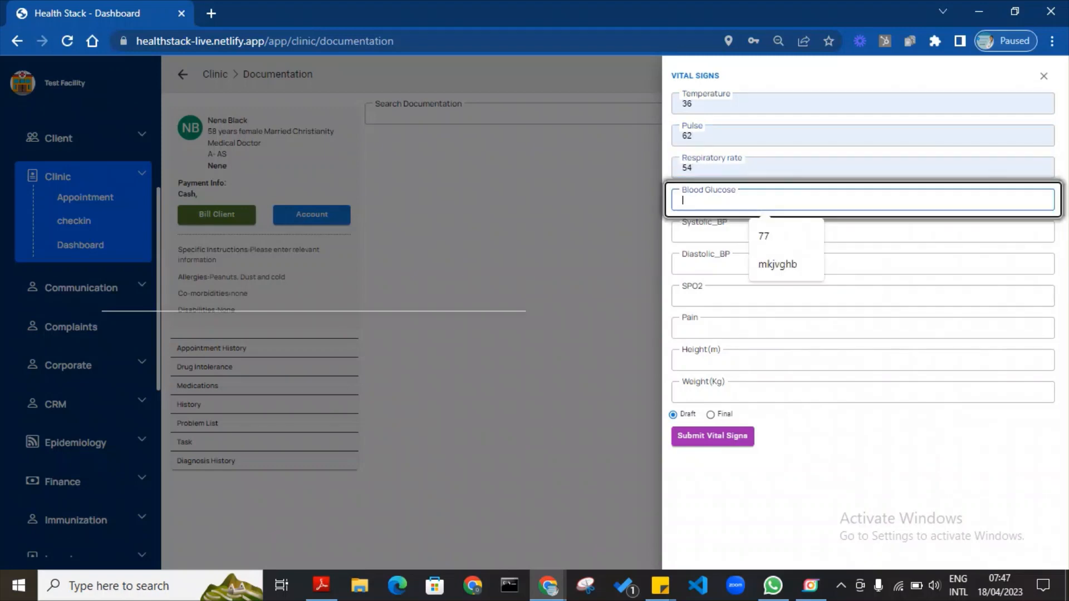
pyautogui.write('144')
pyautogui.click(773, 237)
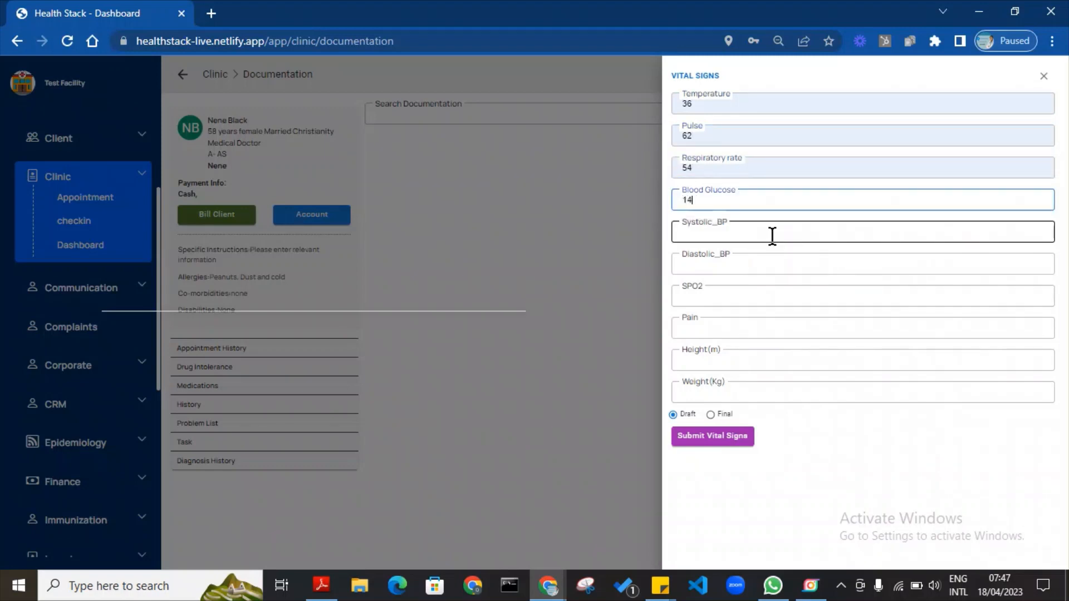
pyautogui.click(771, 240)
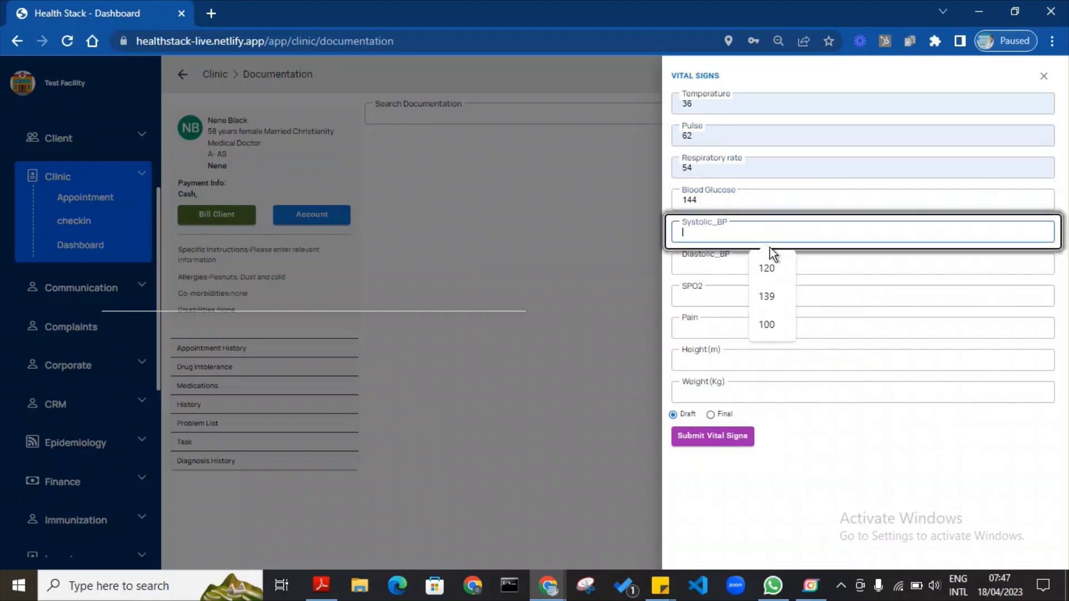
pyautogui.click(775, 278)
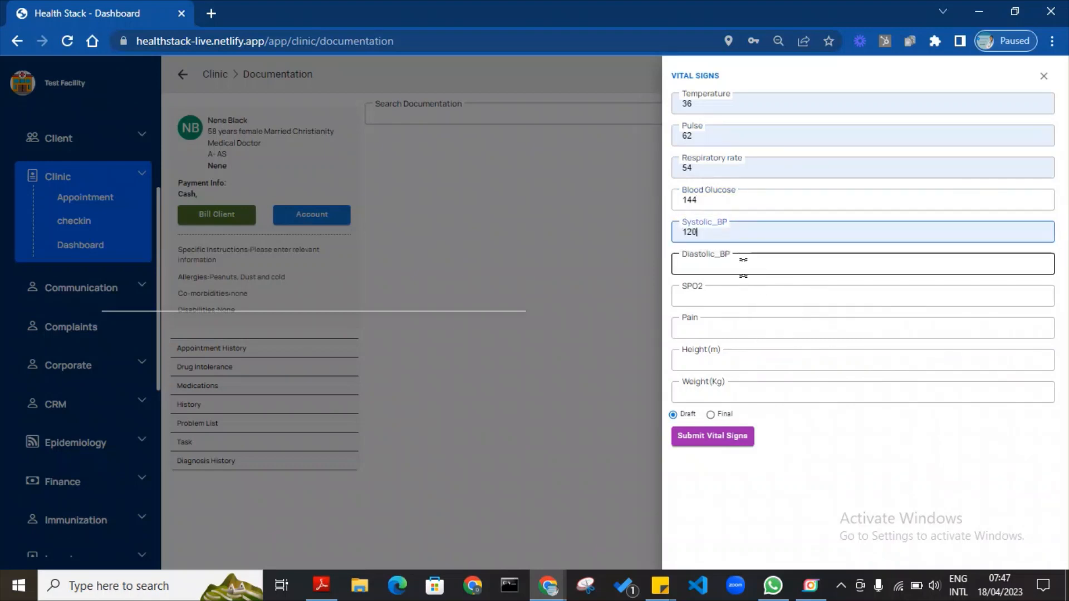
pyautogui.click(767, 264)
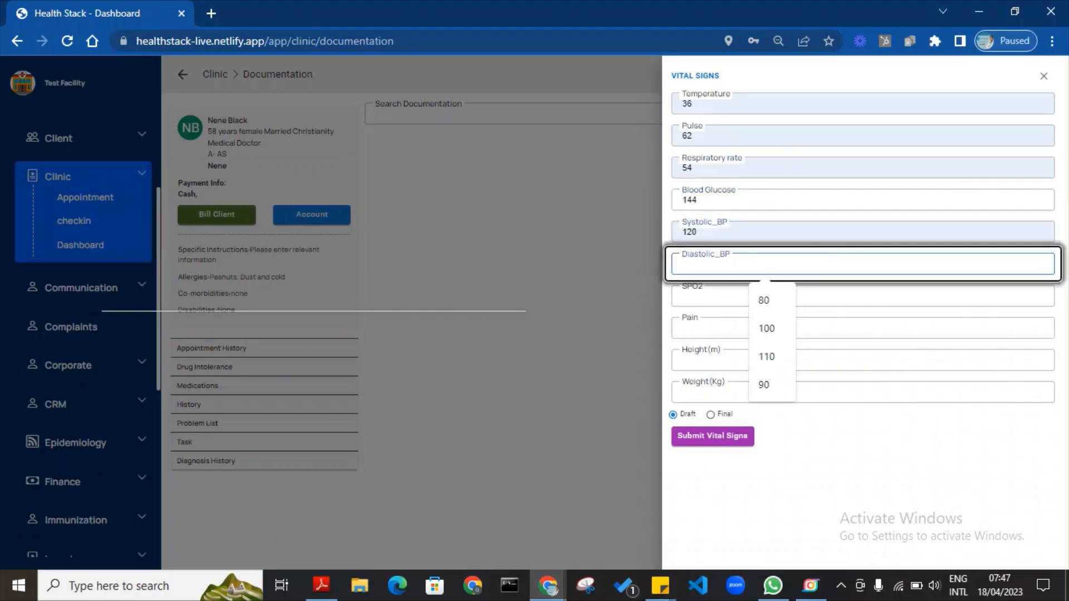
pyautogui.click(769, 331)
# Add pain 6, height 6 and weight 90, then submit the record as Draft.
pyautogui.click(759, 300)
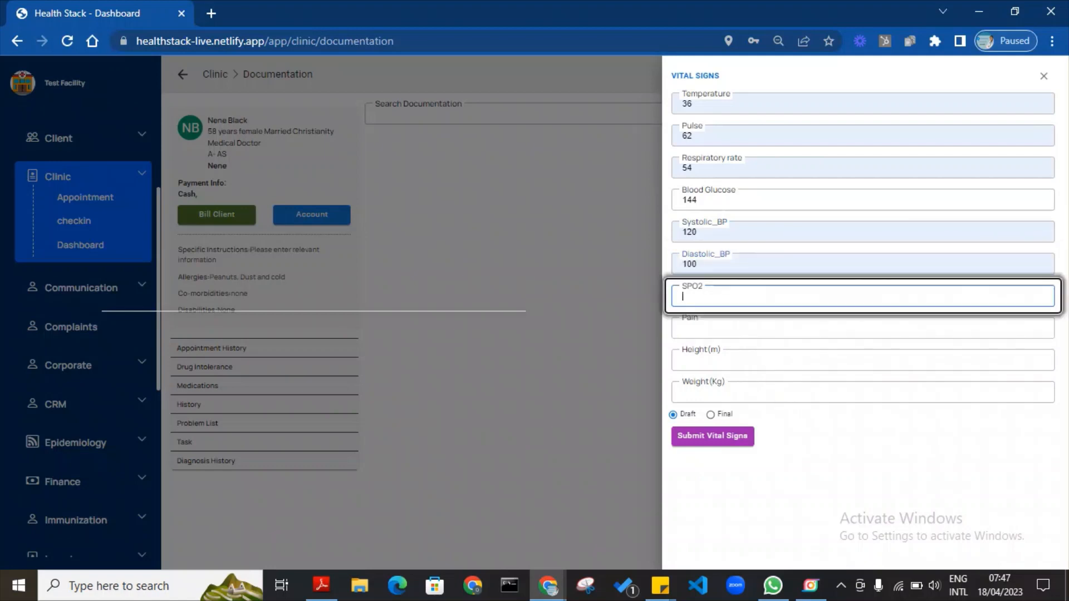
pyautogui.click(745, 328)
pyautogui.click(760, 362)
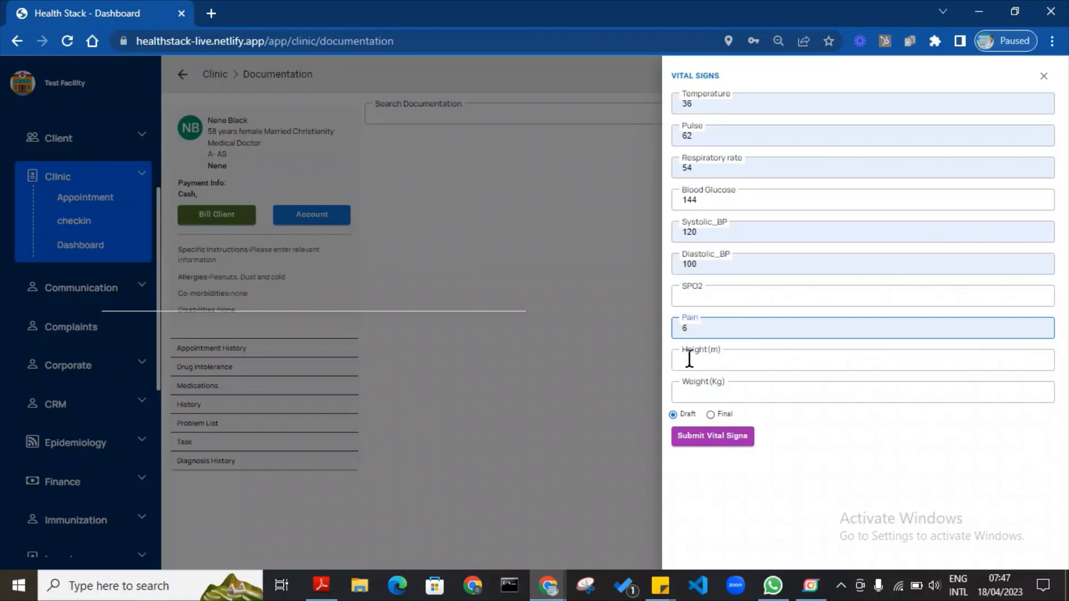
pyautogui.click(763, 360)
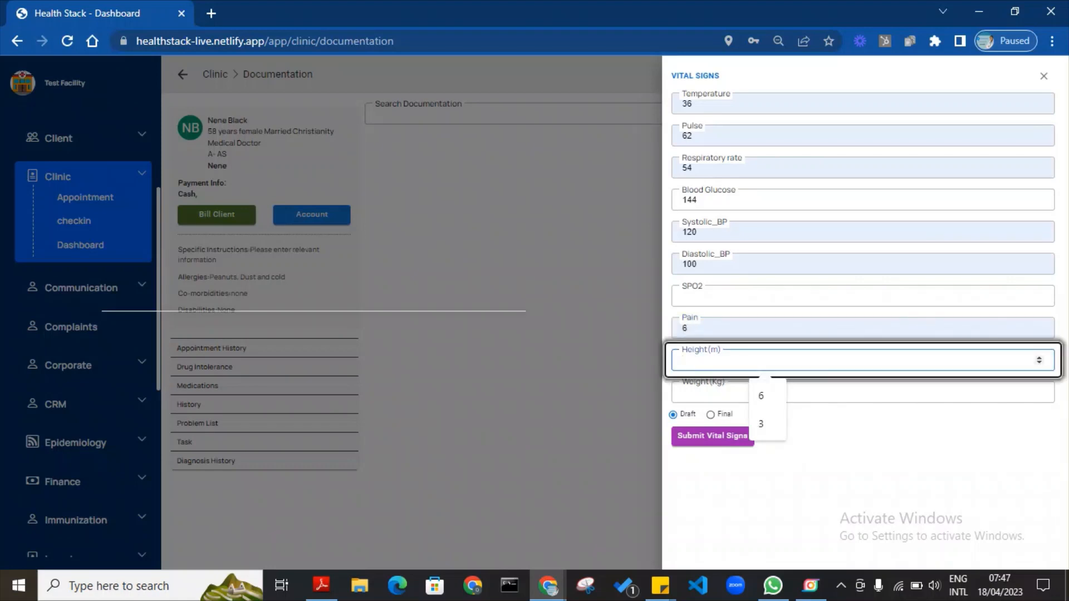
pyautogui.write('6')
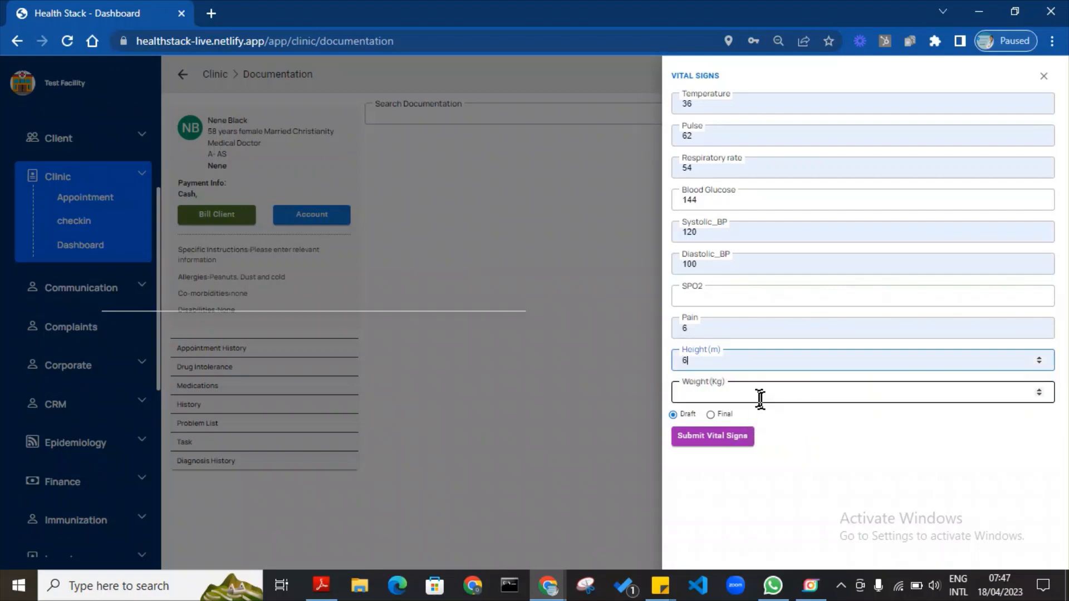
pyautogui.click(761, 395)
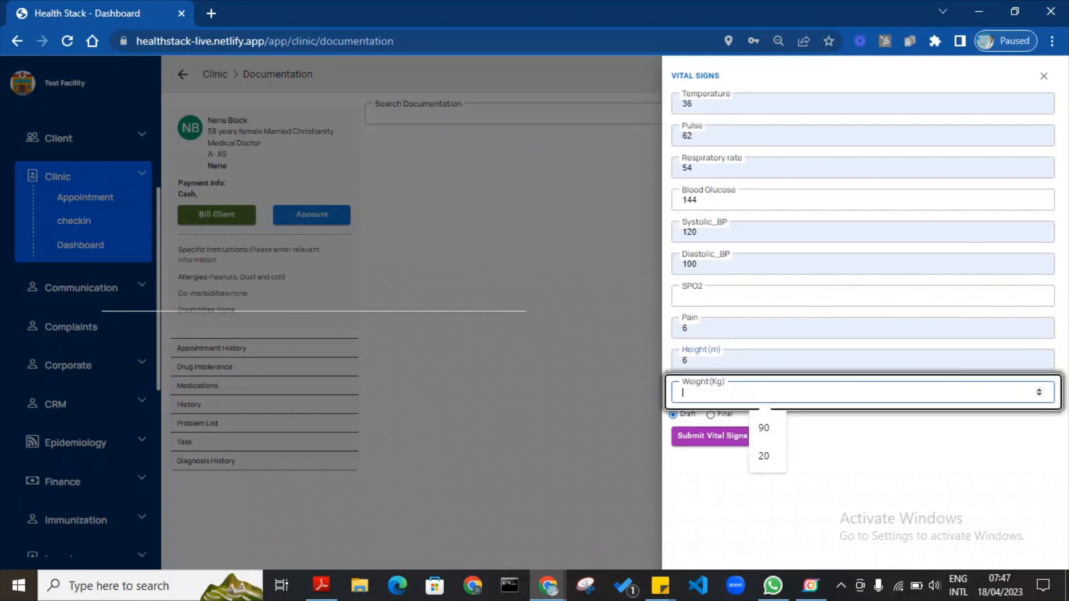
pyautogui.click(766, 429)
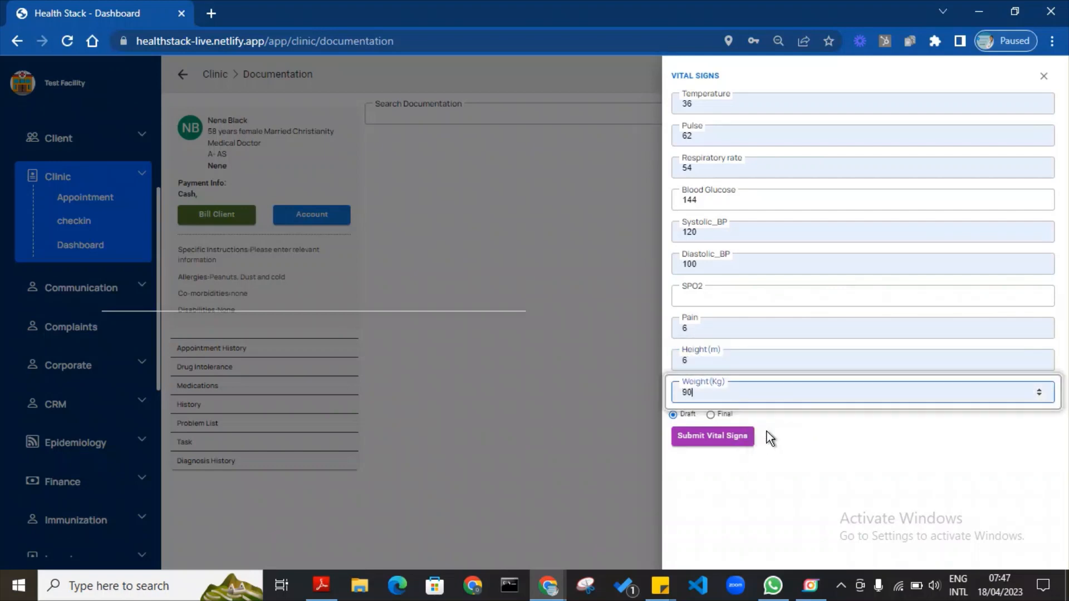
pyautogui.click(710, 415)
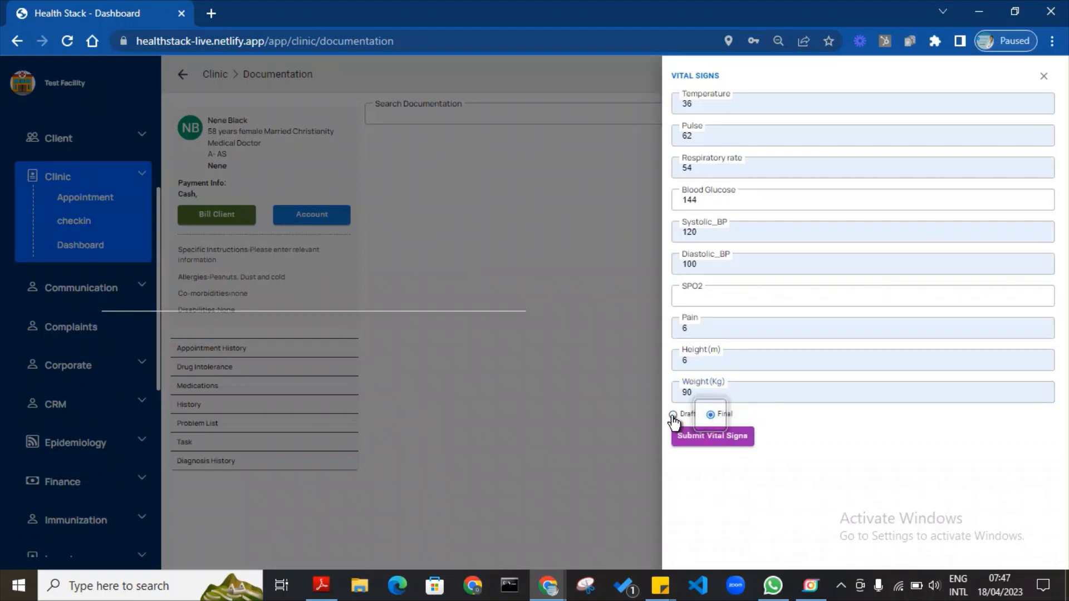
pyautogui.click(674, 416)
pyautogui.click(703, 440)
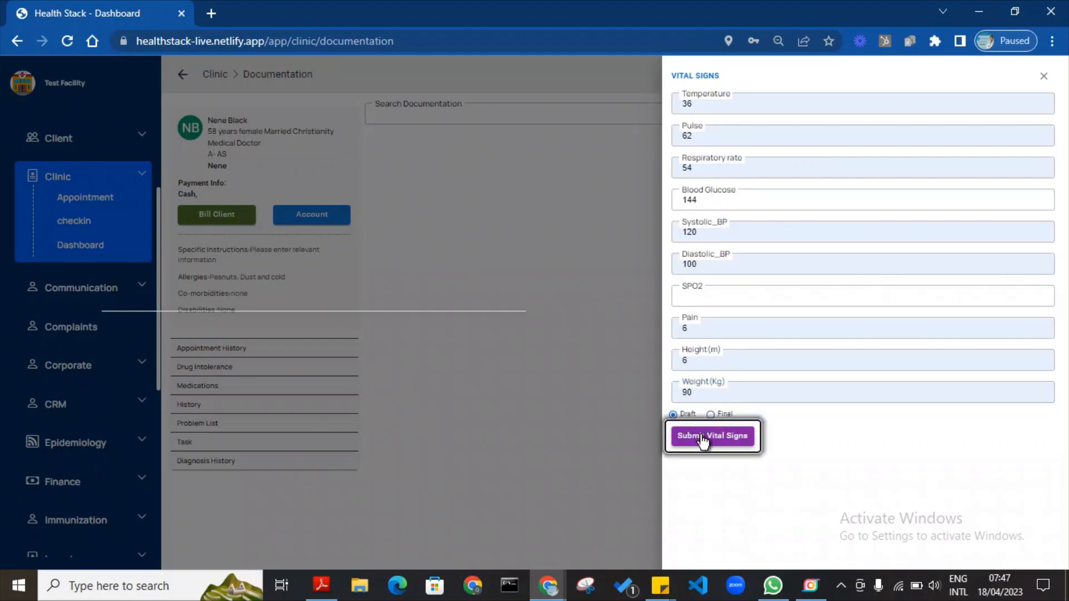
pyautogui.click(687, 354)
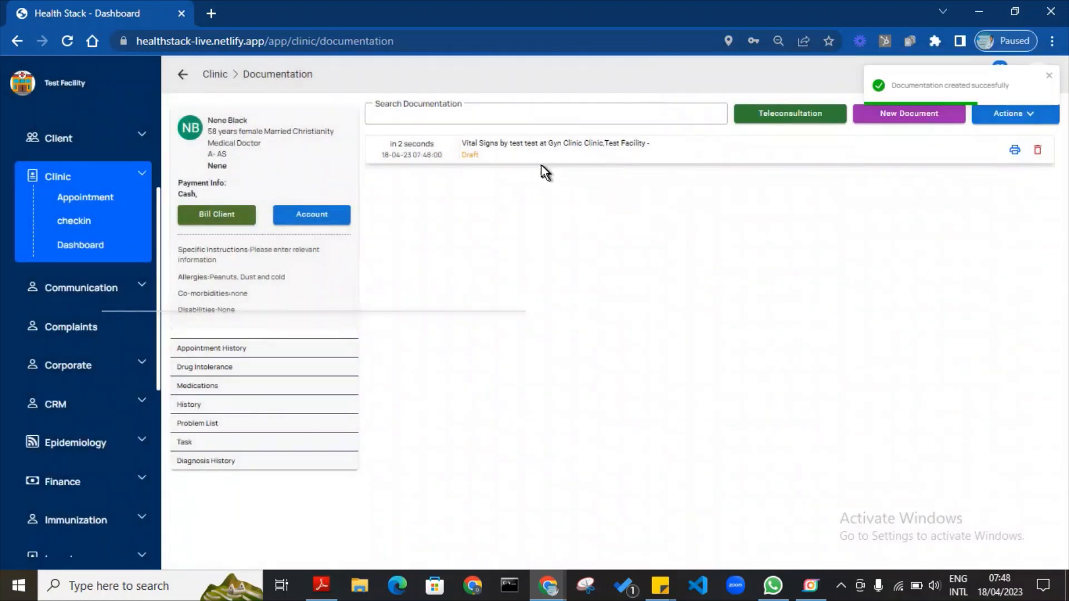
# Change the vital-signs height to 5.8, save it as Final, and expand the entry.
pyautogui.click(524, 150)
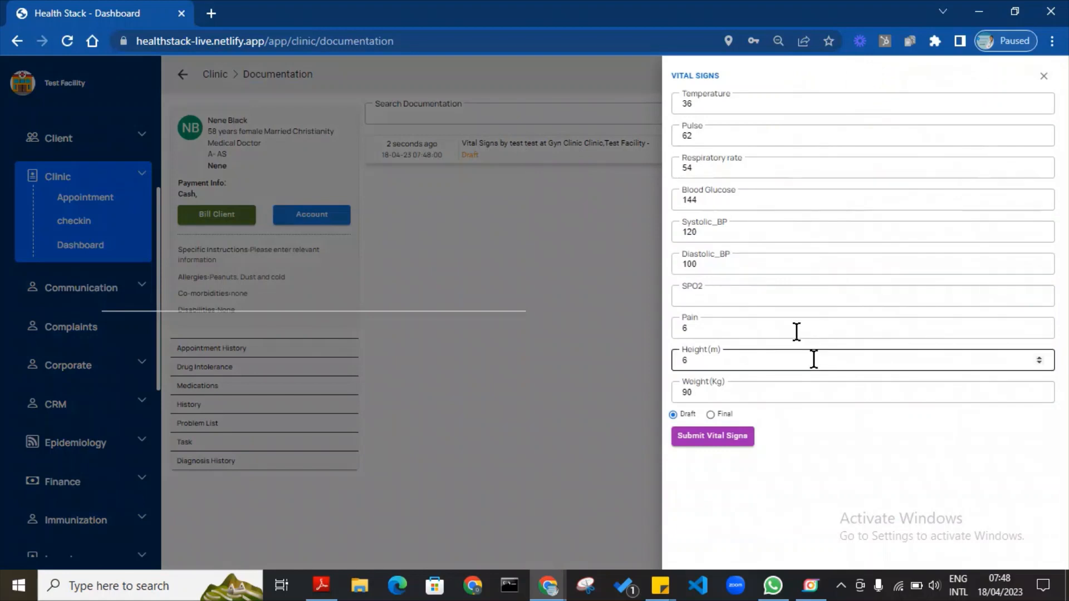
pyautogui.click(706, 366)
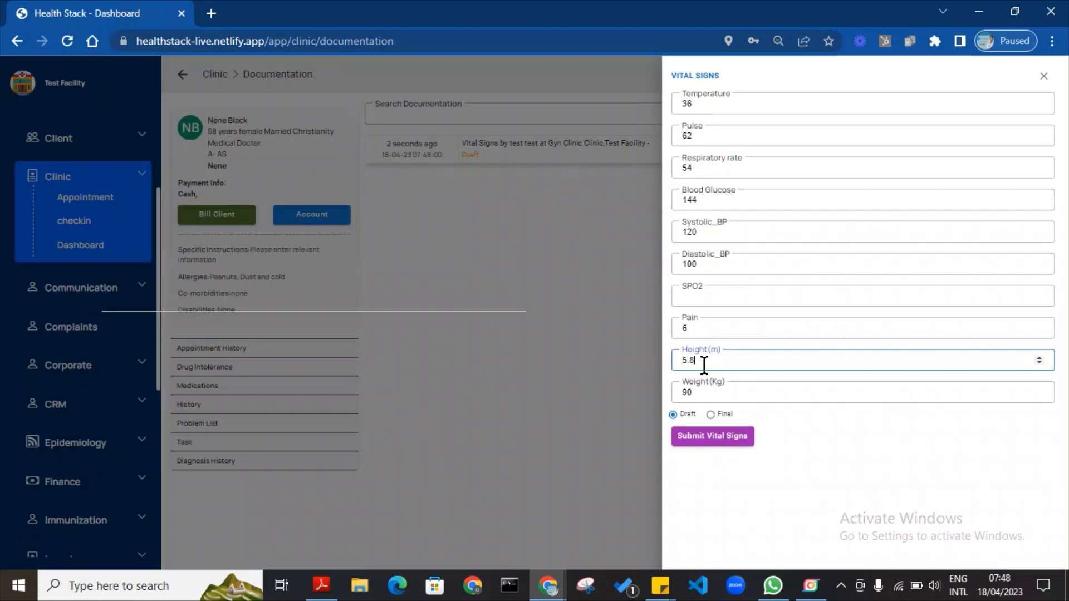
pyautogui.click(713, 413)
pyautogui.click(715, 443)
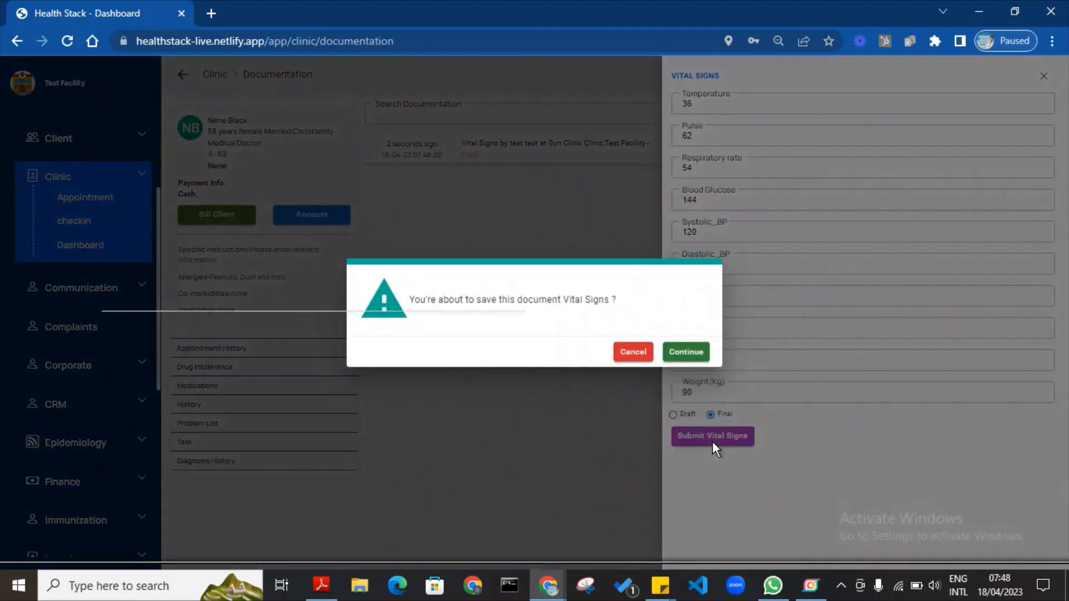
pyautogui.click(690, 362)
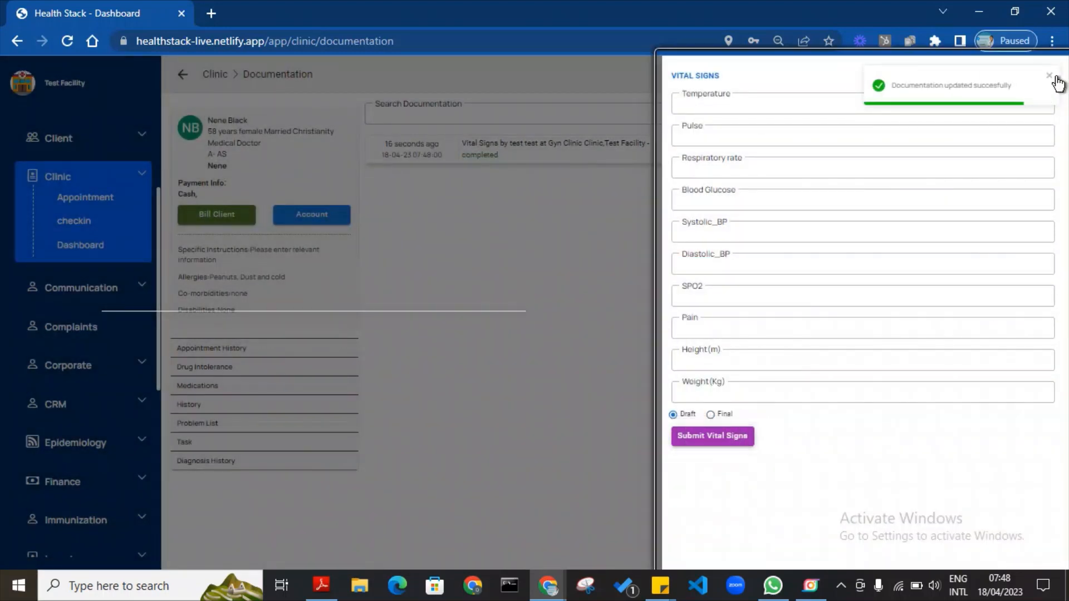
pyautogui.click(1049, 79)
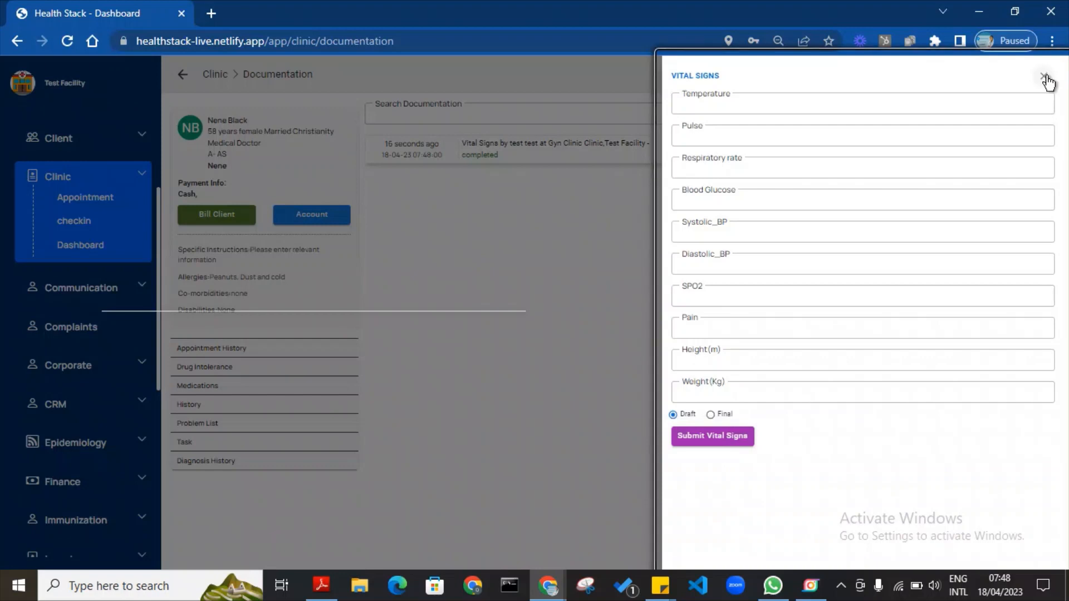
pyautogui.click(1045, 78)
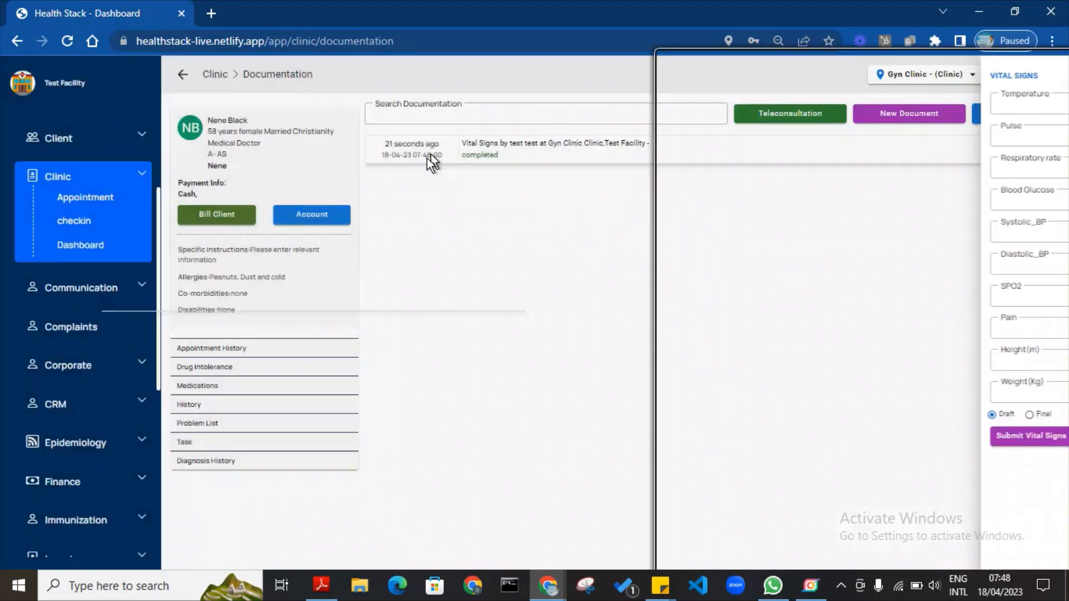
pyautogui.click(525, 143)
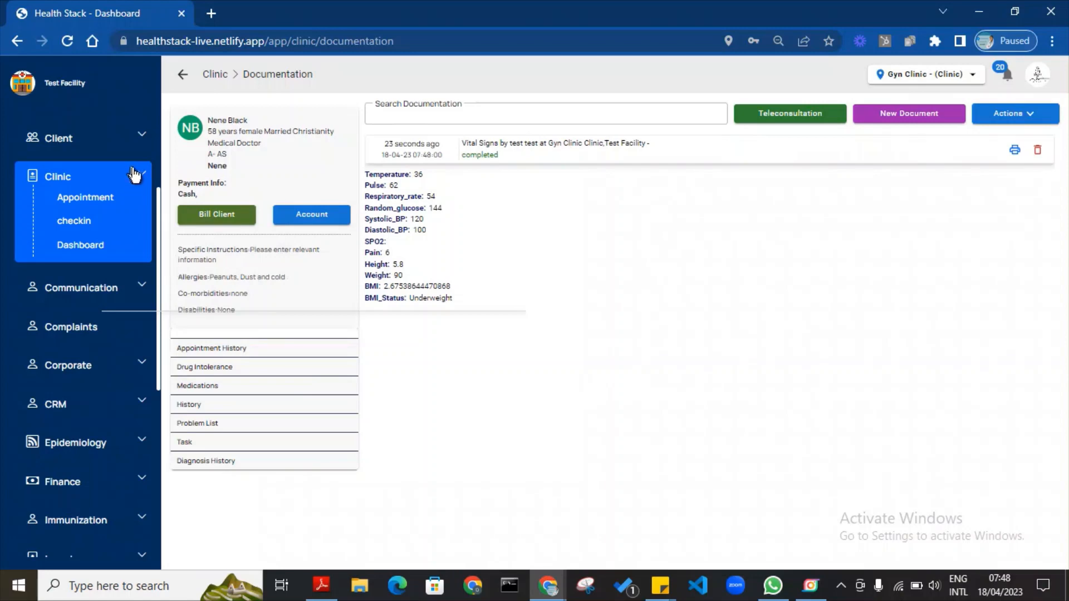
# Change the patient's appointment status to Vitals Taken and save it.
pyautogui.click(89, 198)
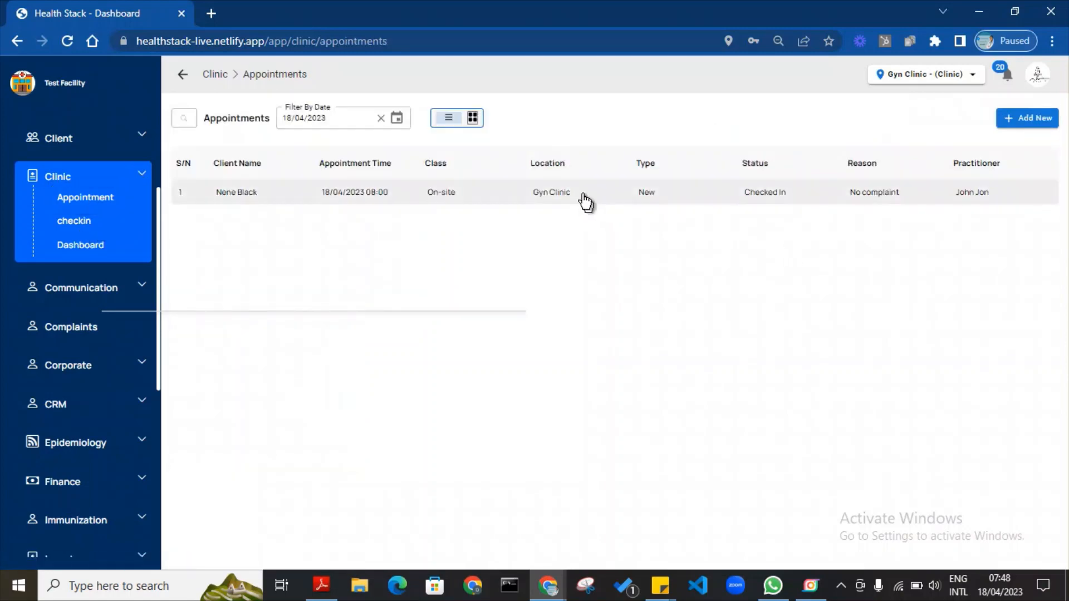
pyautogui.click(584, 200)
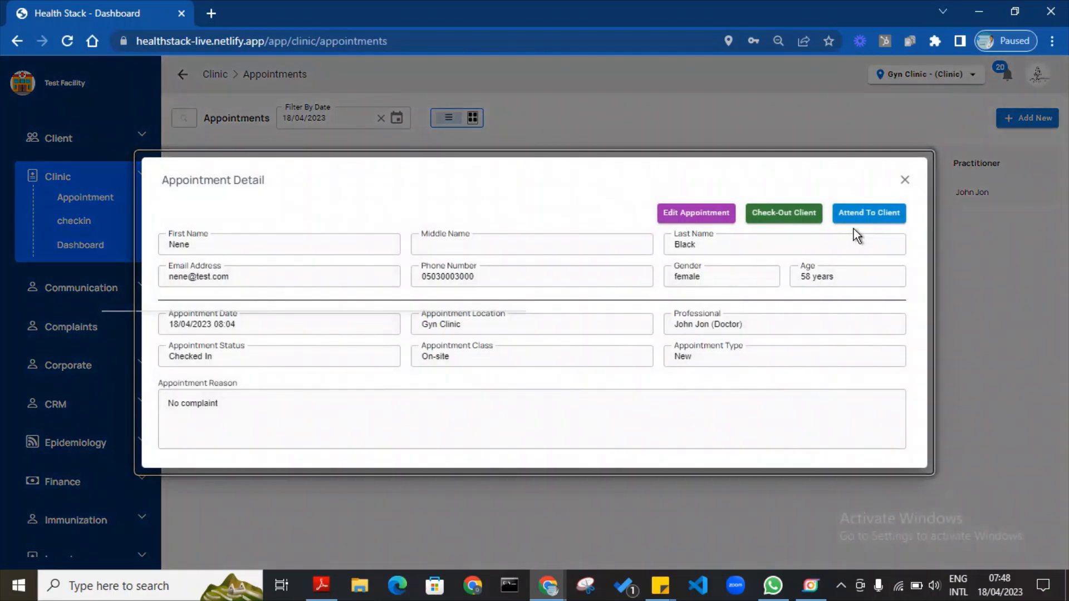
pyautogui.click(690, 215)
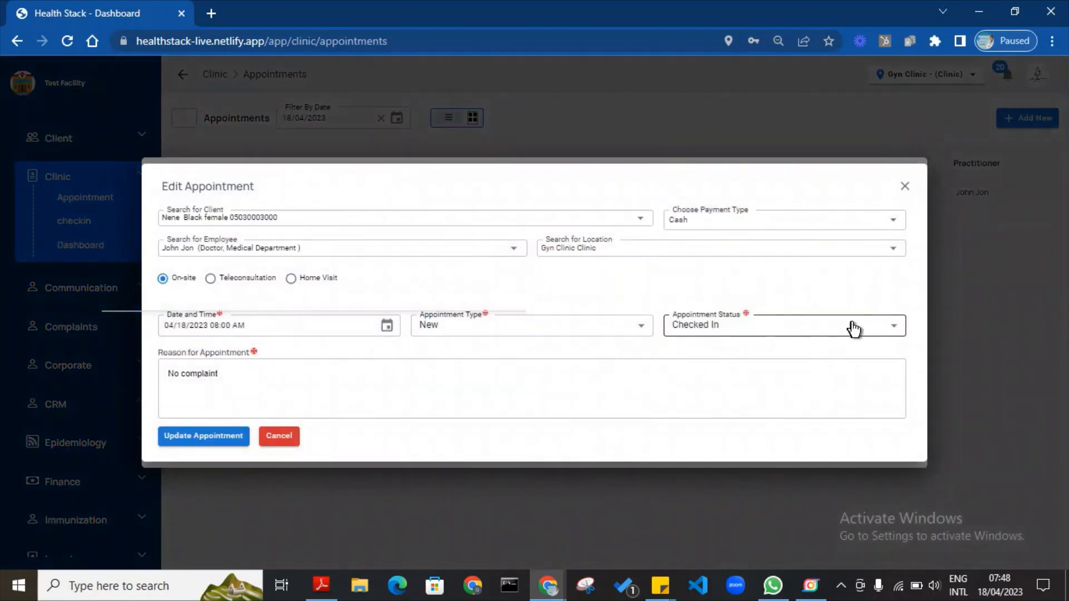
pyautogui.click(895, 333)
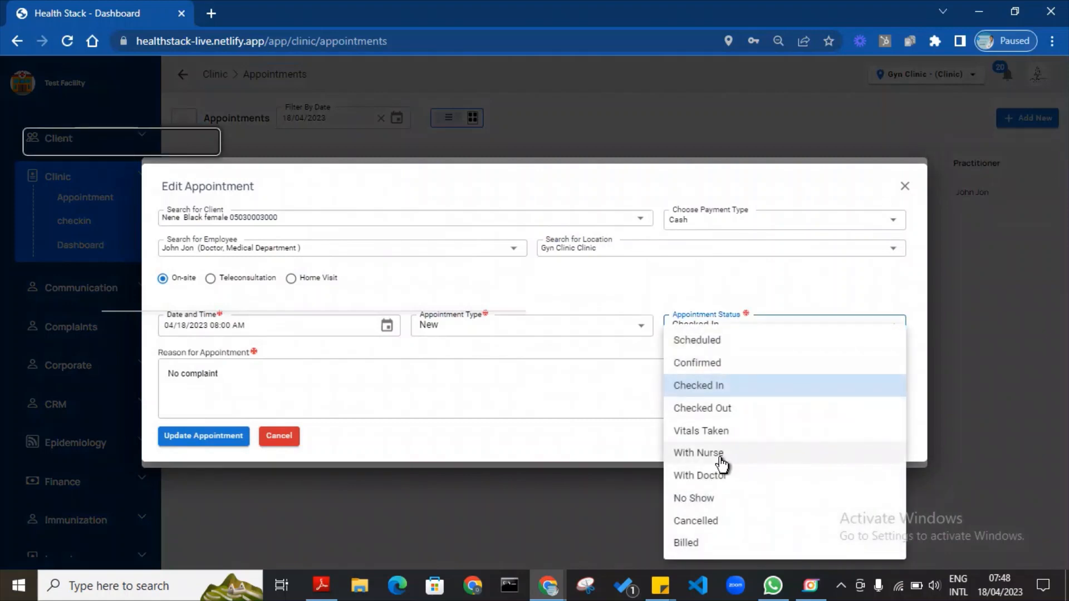
pyautogui.click(711, 432)
pyautogui.click(206, 445)
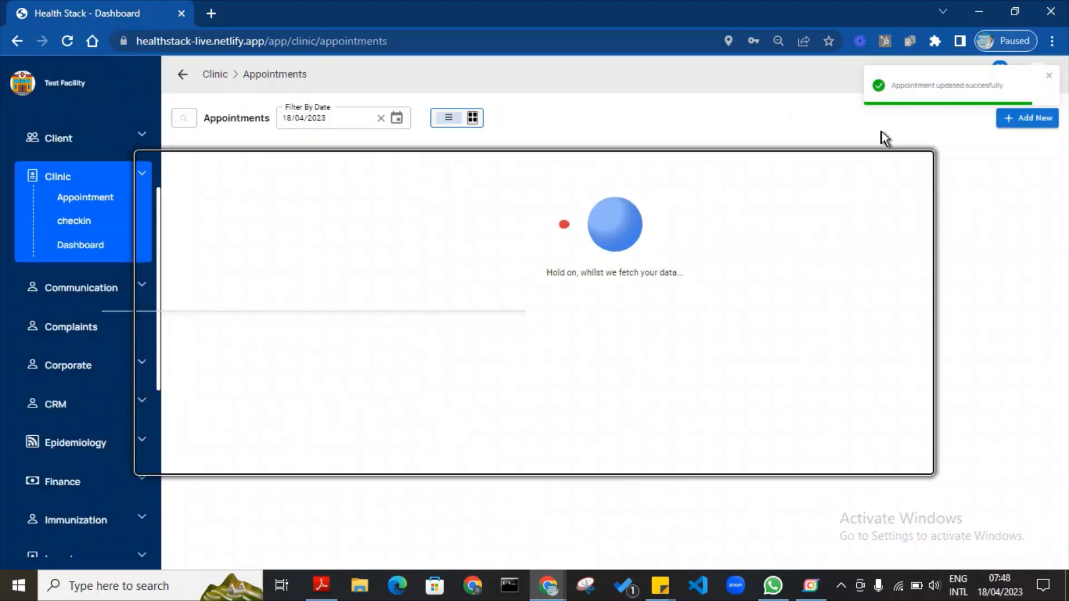
pyautogui.click(740, 122)
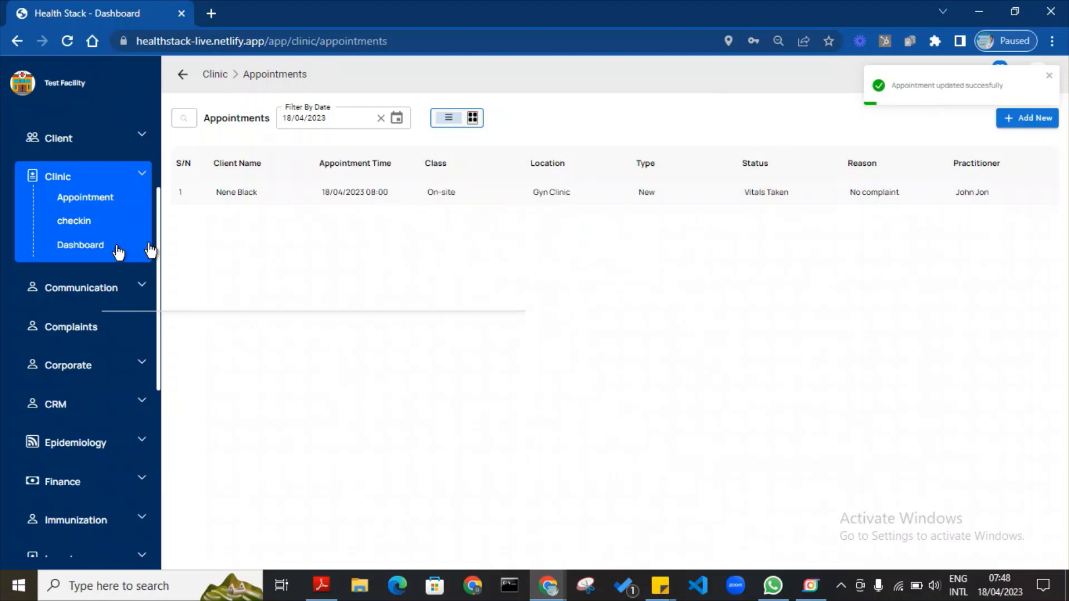
# Return via the Clinic dashboard to the 18/04/2023 Clinic Appointments list.
pyautogui.click(144, 179)
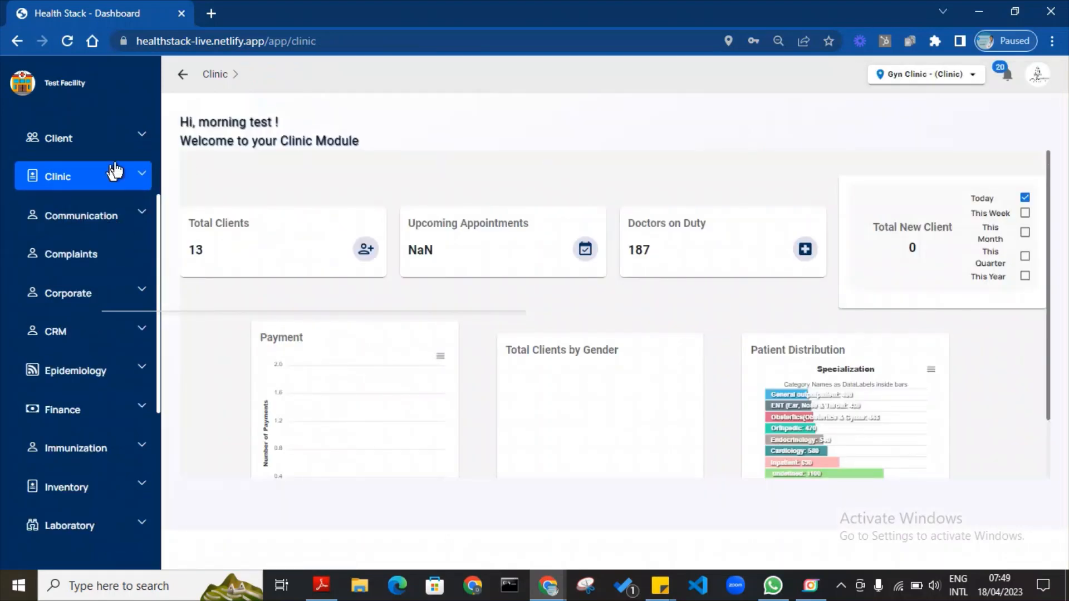
pyautogui.click(140, 179)
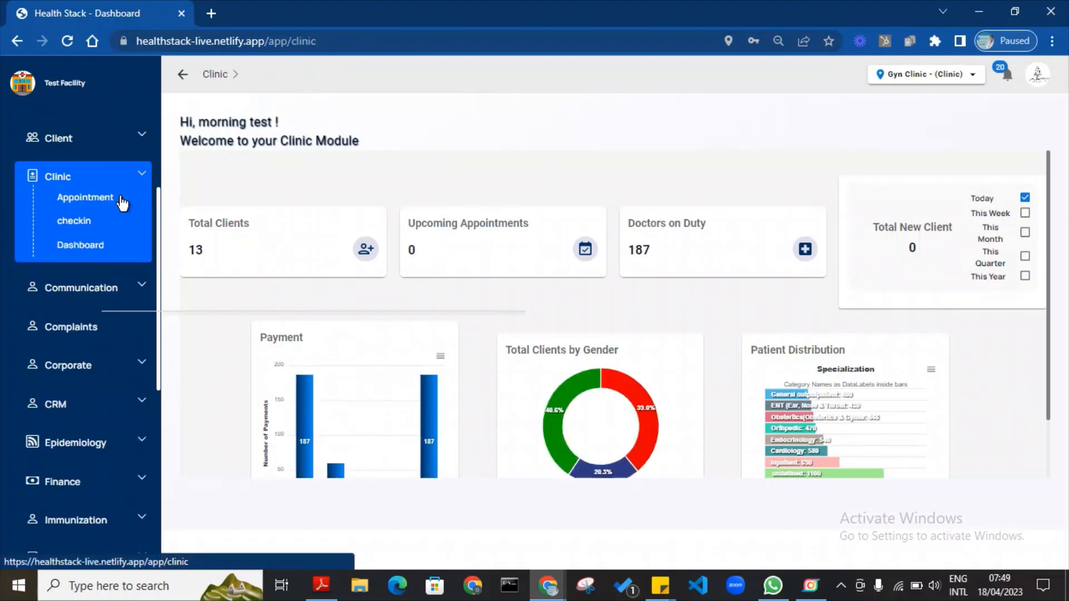
pyautogui.click(88, 206)
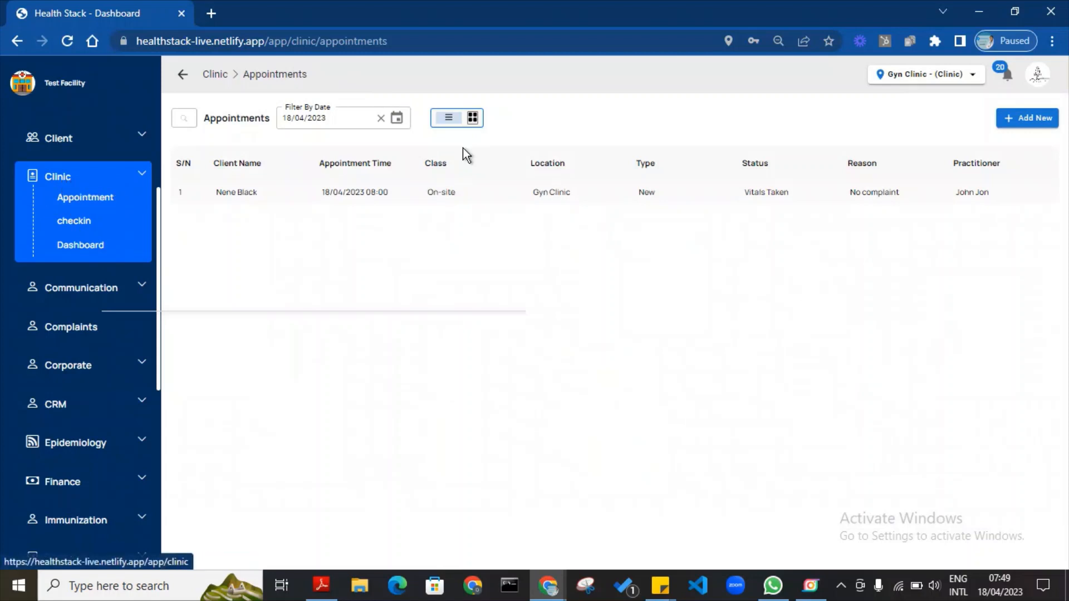
# Attend to the patient's appointment and review her recorded Vital Signs.
pyautogui.click(488, 200)
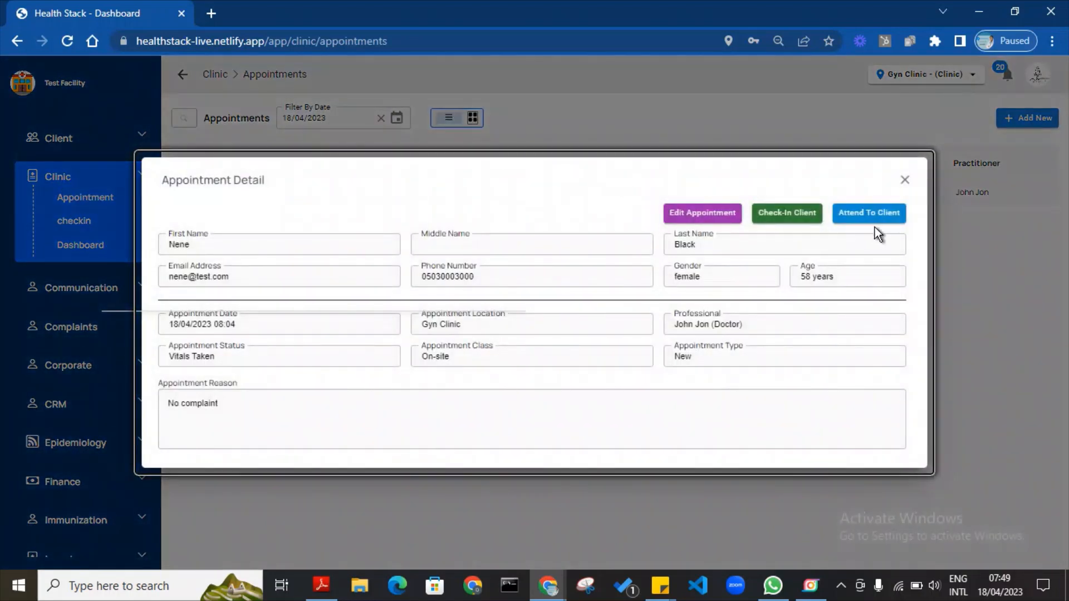
pyautogui.click(875, 217)
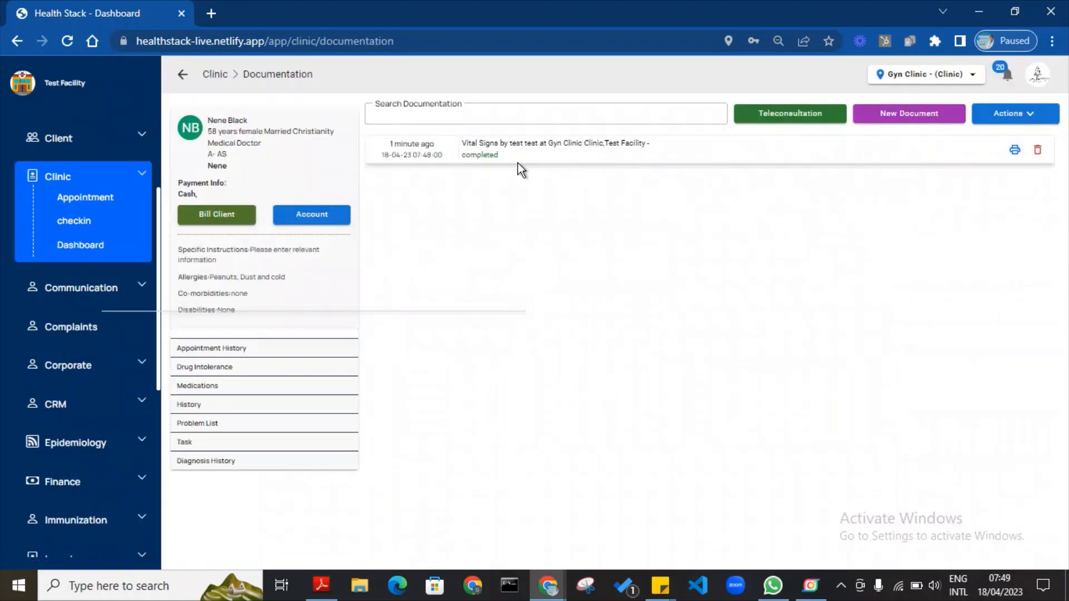
pyautogui.click(519, 144)
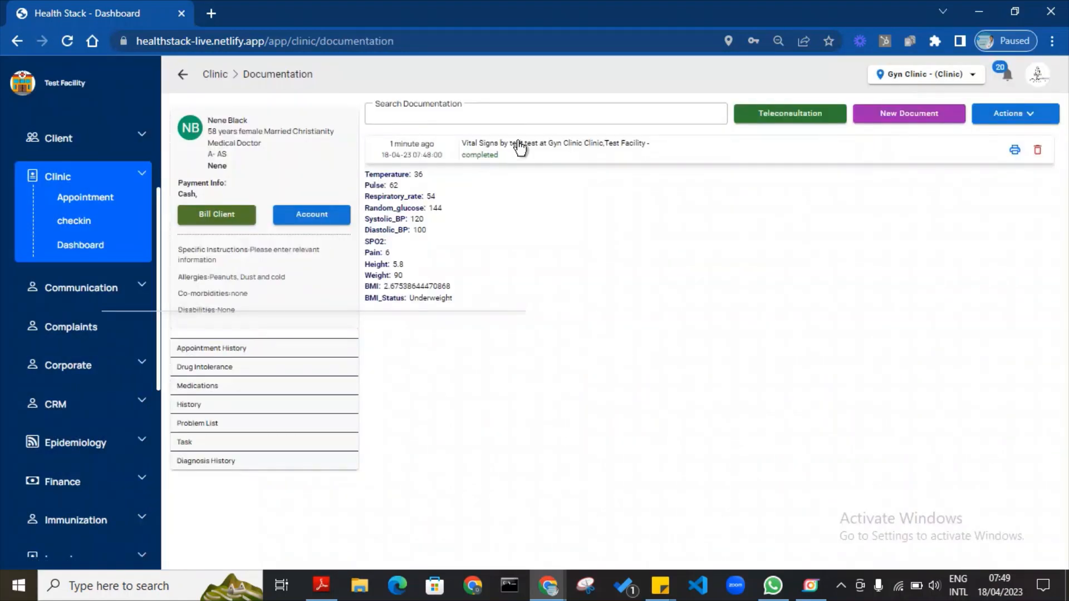
pyautogui.click(544, 157)
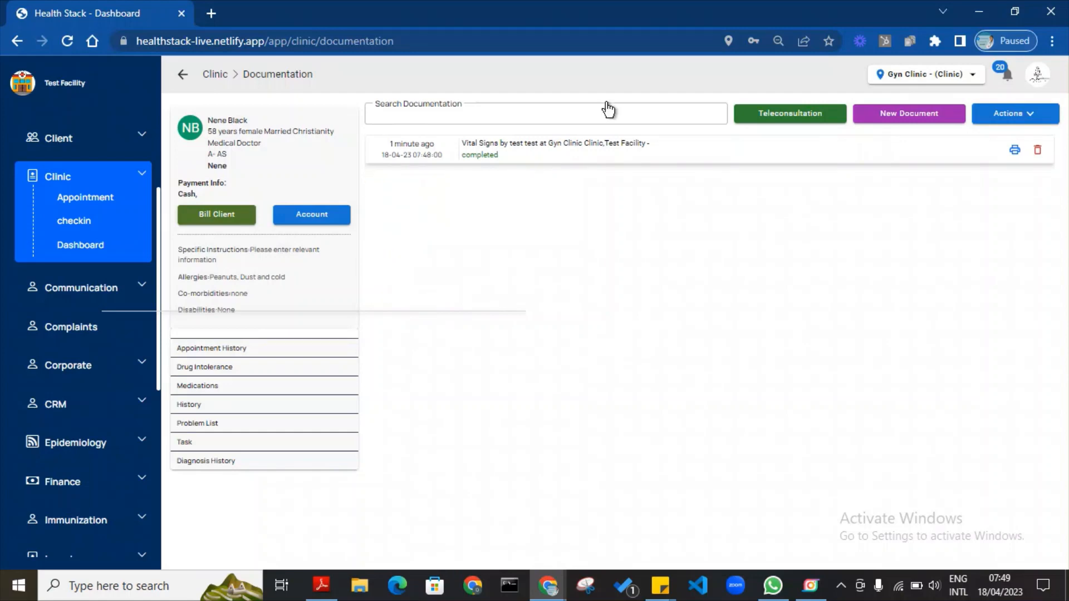
# Discard an unneeded New Patient Consultation Form and bring up the document class list again.
pyautogui.click(897, 114)
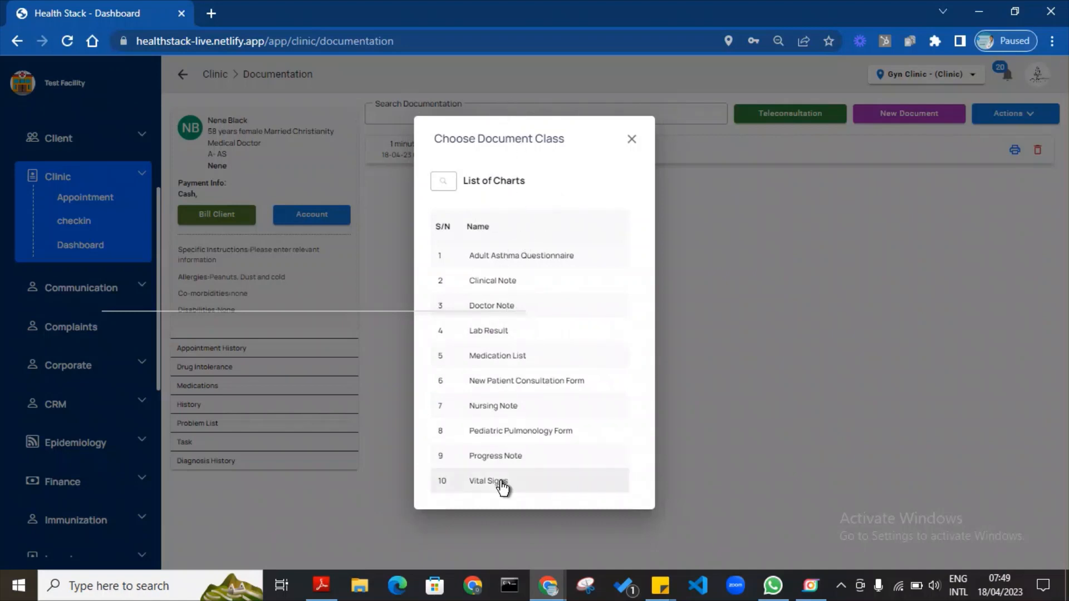
pyautogui.click(497, 384)
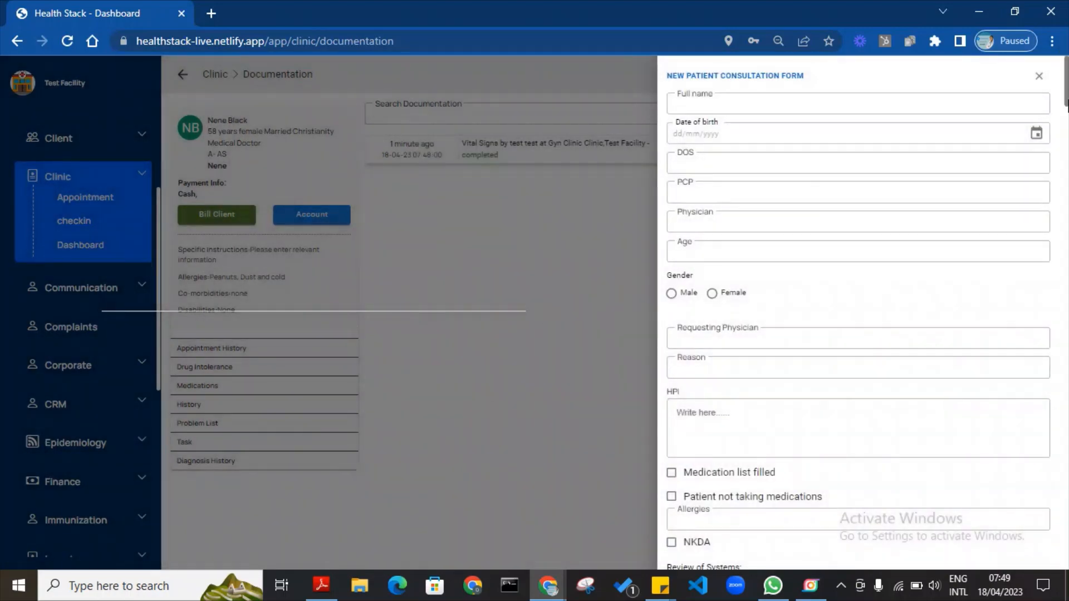
pyautogui.moveTo(1066, 106); pyautogui.dragTo(1067, 567)
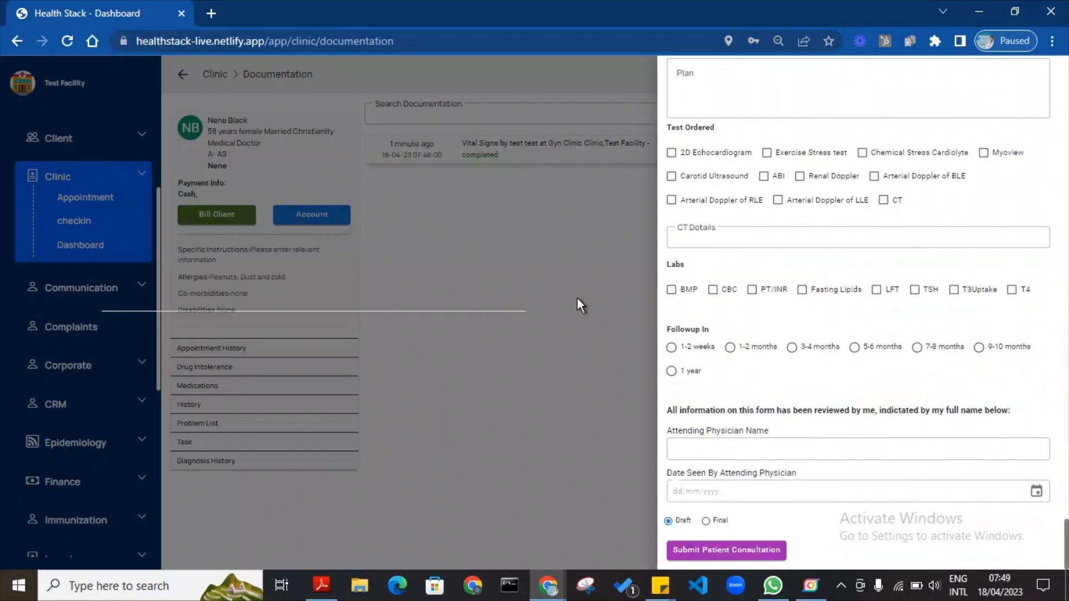
pyautogui.click(576, 297)
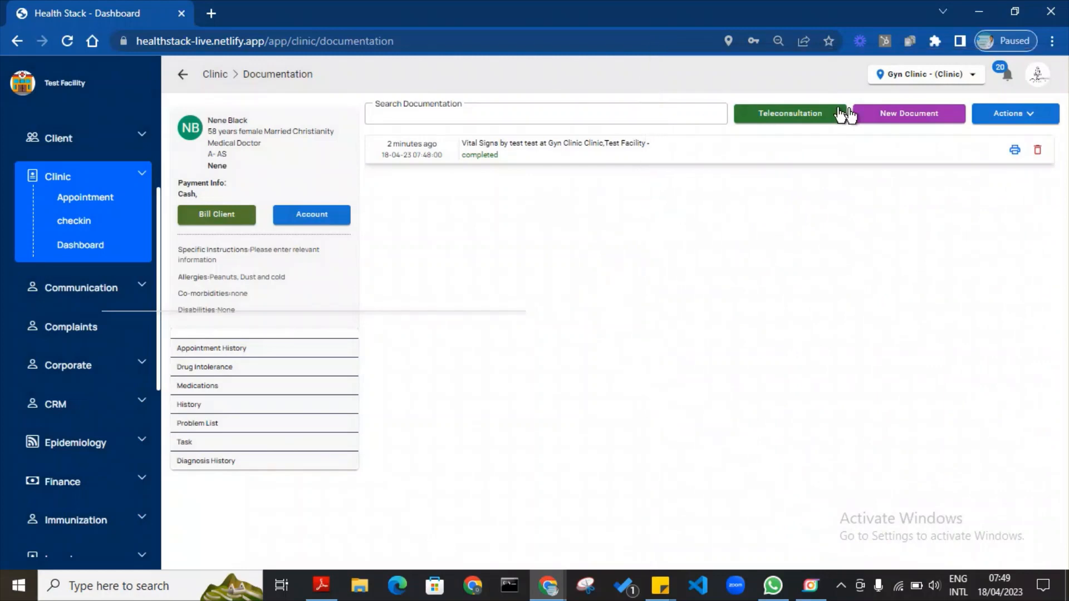
pyautogui.click(937, 111)
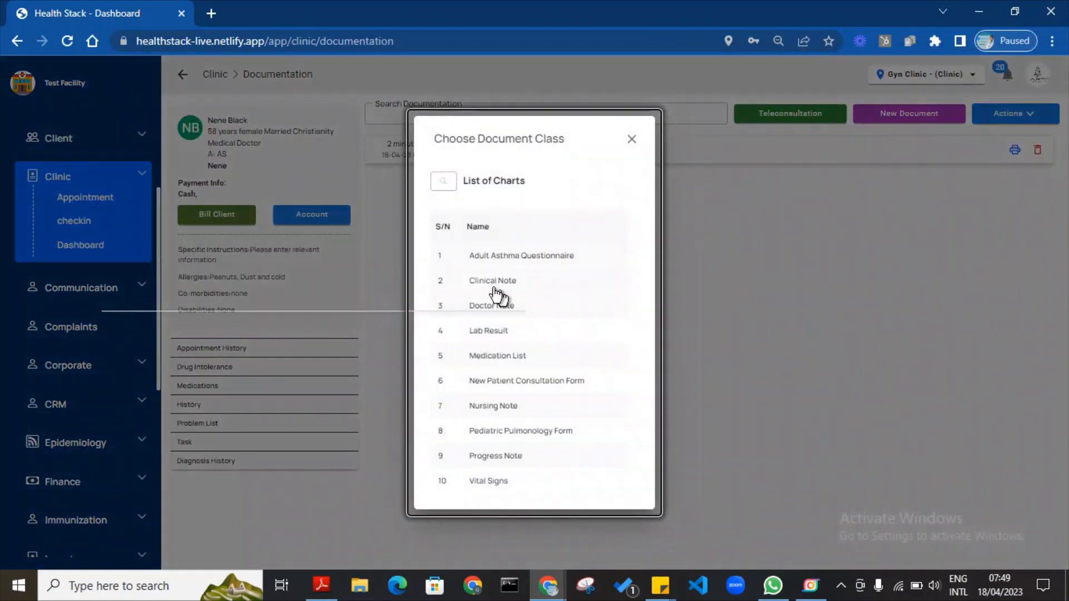
# Write a Clinical Note: symptoms 'Pain in lower back', finding Pain, diagnosis Cysts, plan lab tests and pelvic scan.
pyautogui.click(494, 287)
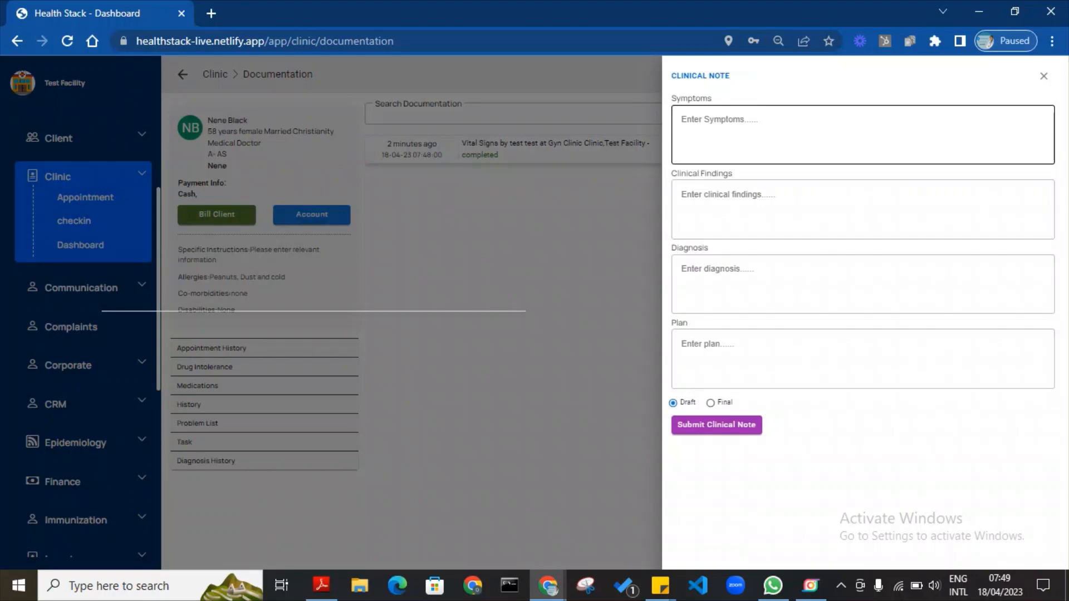
pyautogui.write('Pa')
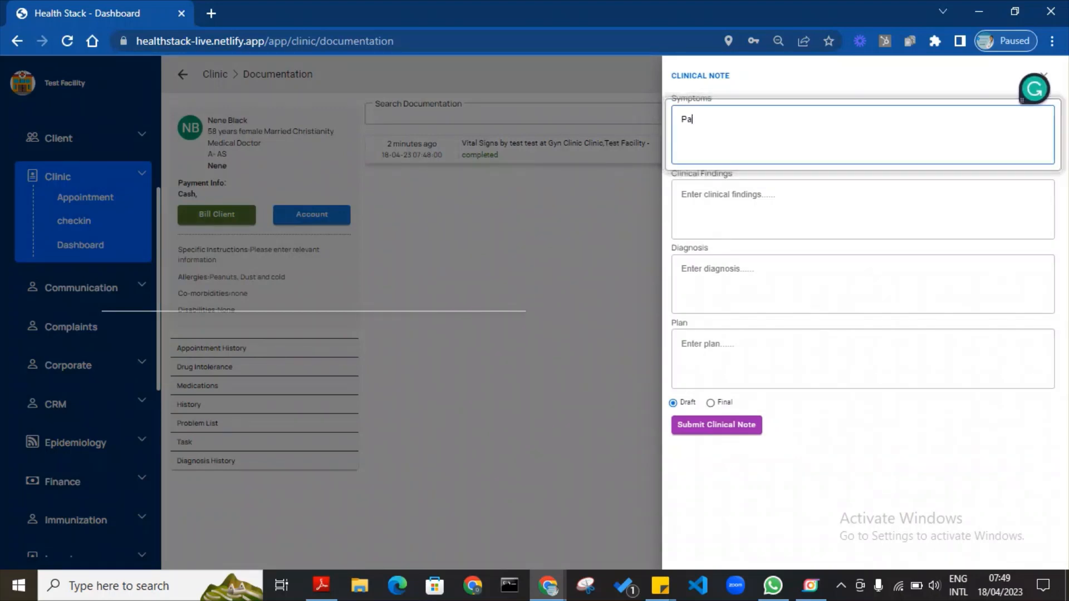
pyautogui.write('in in ')
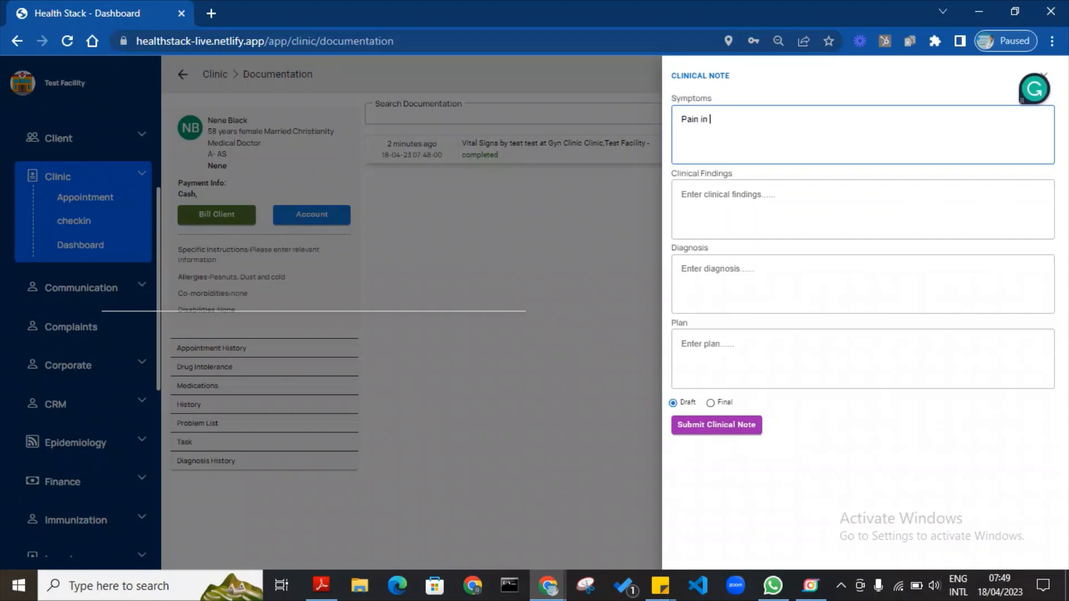
pyautogui.write('lower back')
pyautogui.click(756, 196)
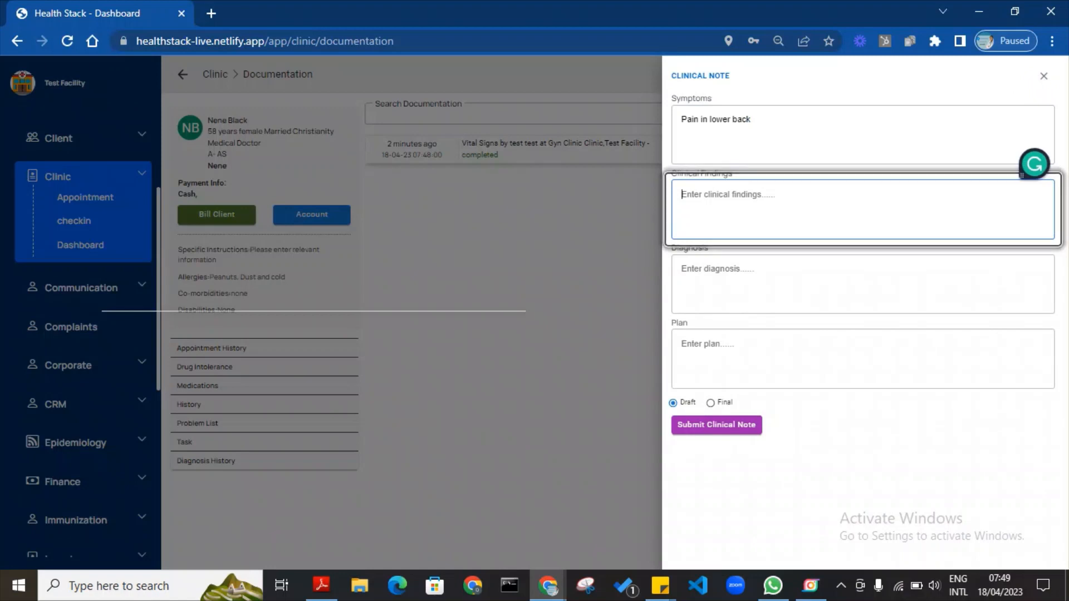
pyautogui.write('Pain')
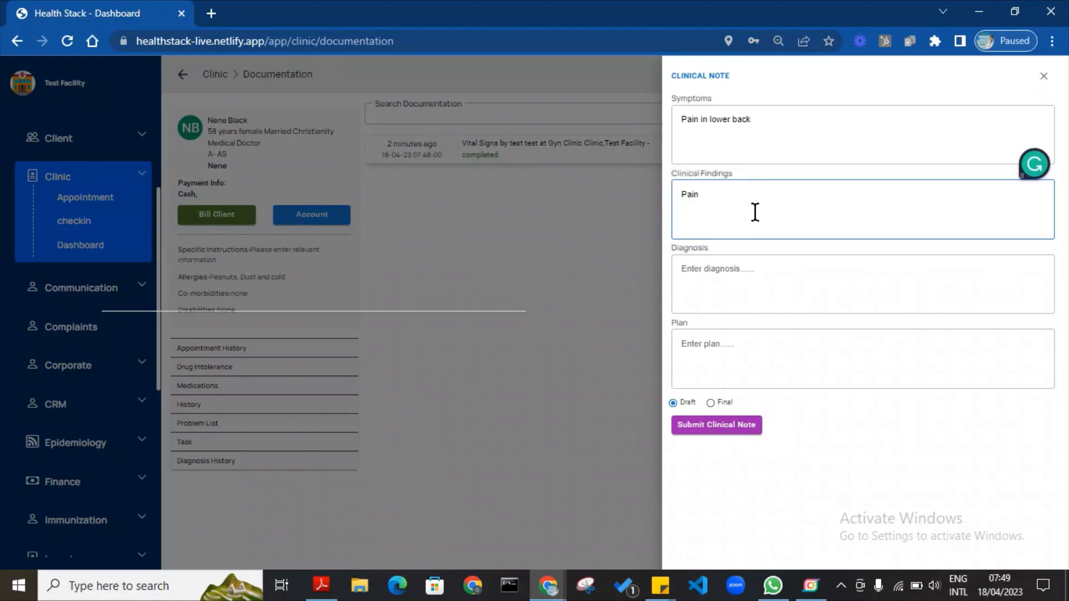
pyautogui.click(747, 289)
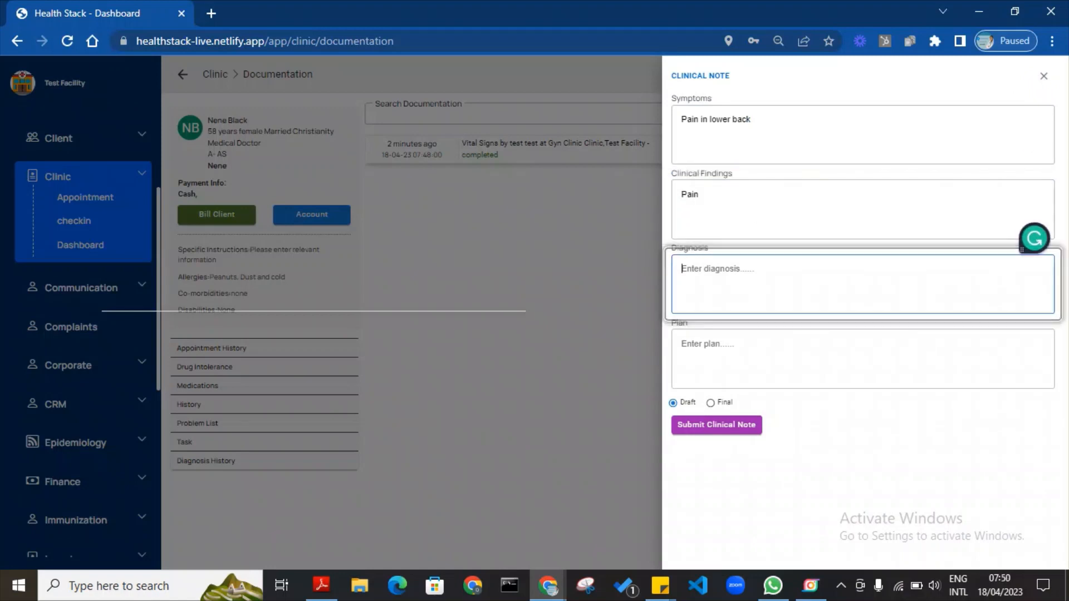
pyautogui.write('Cuy')
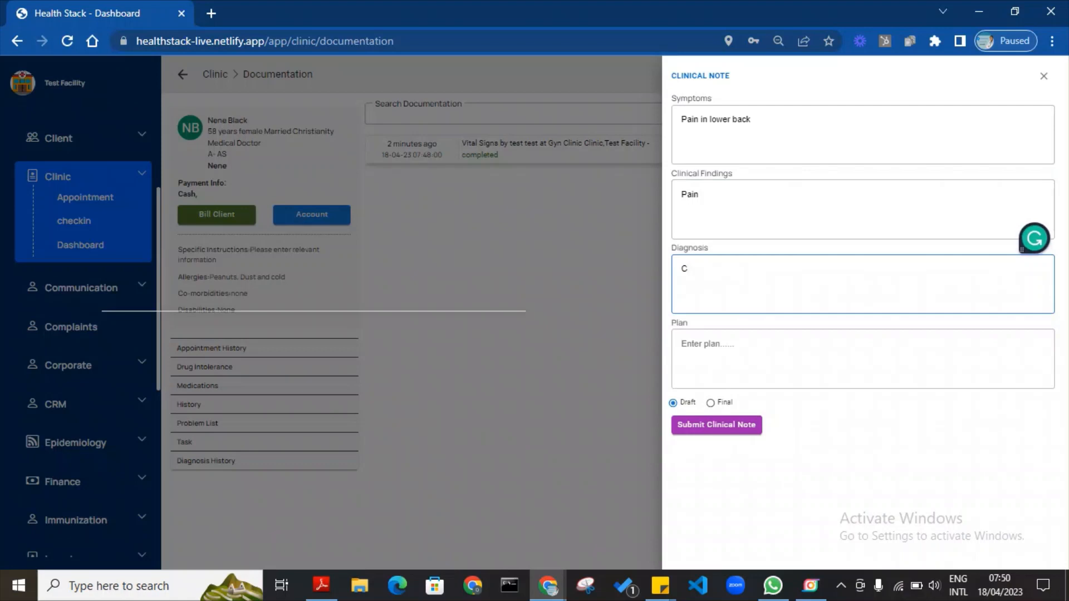
pyautogui.click(733, 353)
pyautogui.write('Lab tests and Pelic scan')
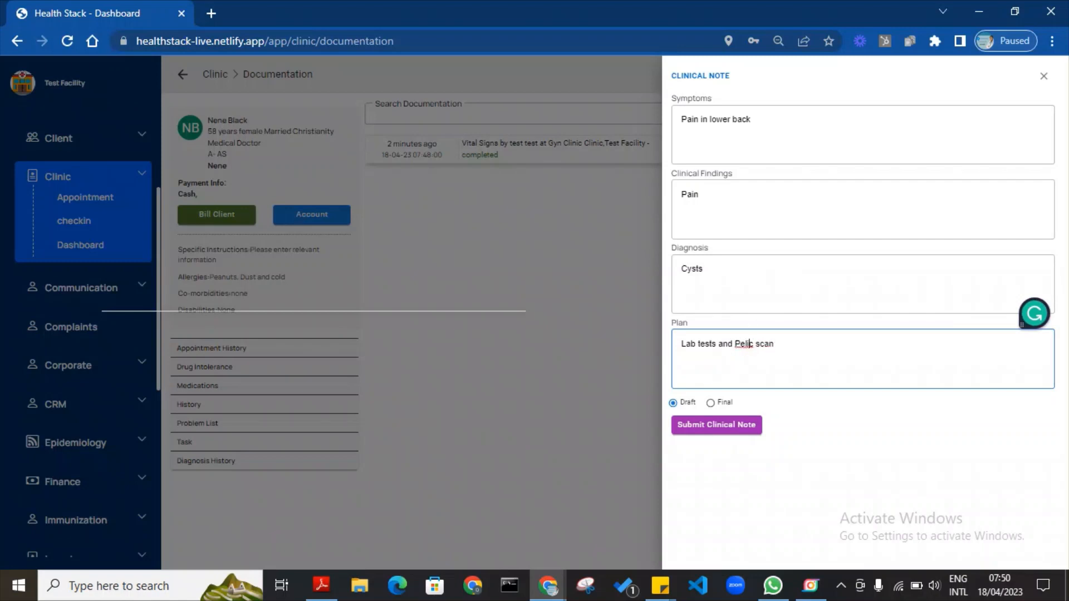
# Correct 'Pelic' to 'Pelvic', then submit the note as Final and close it.
pyautogui.rightClick(746, 344)
pyautogui.click(819, 108)
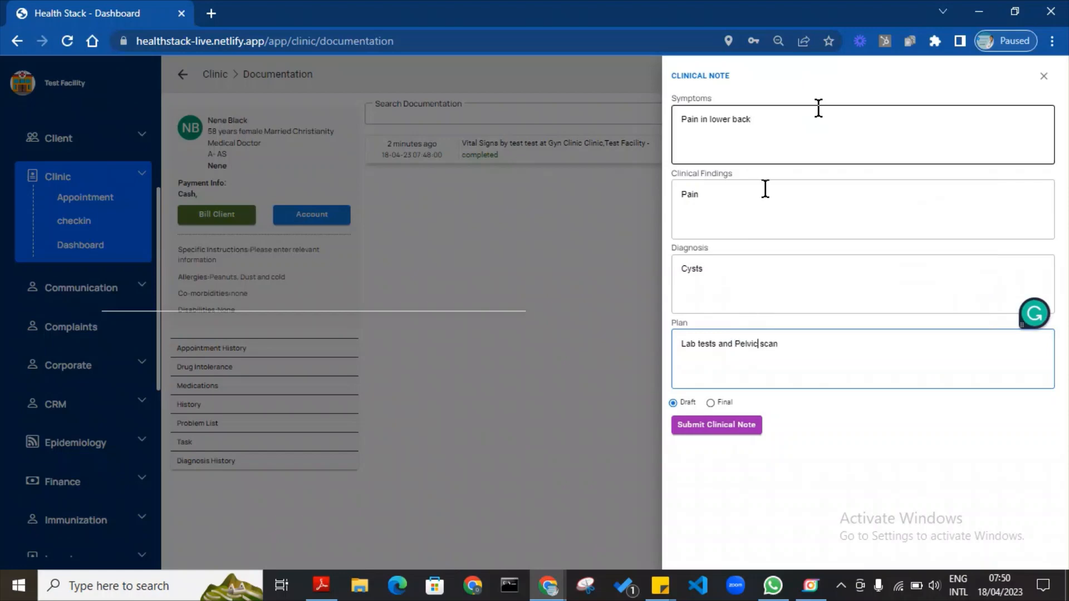
pyautogui.click(712, 403)
pyautogui.click(718, 426)
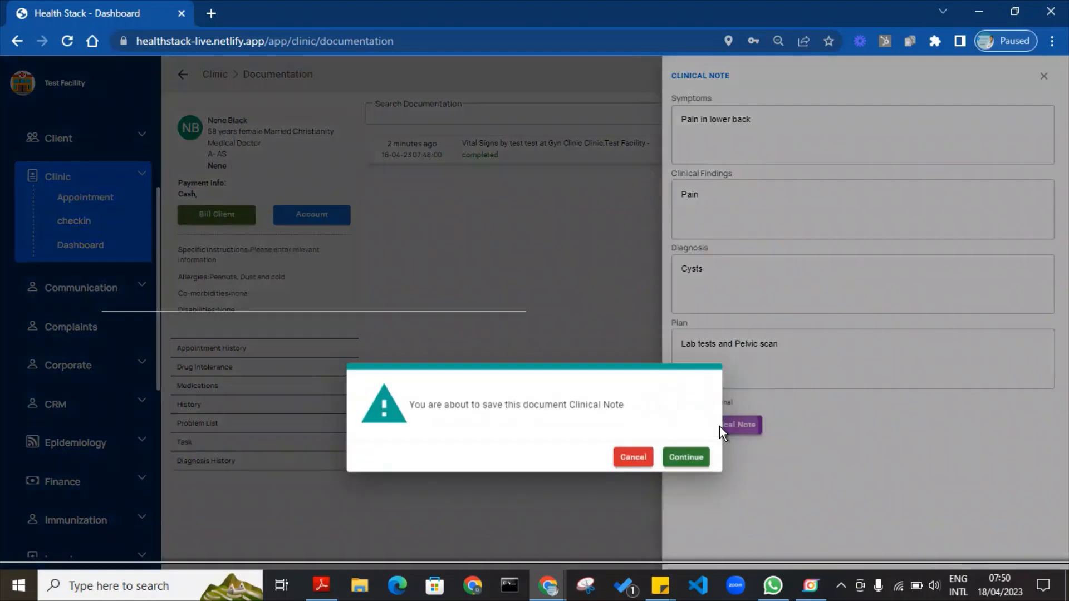
pyautogui.click(680, 356)
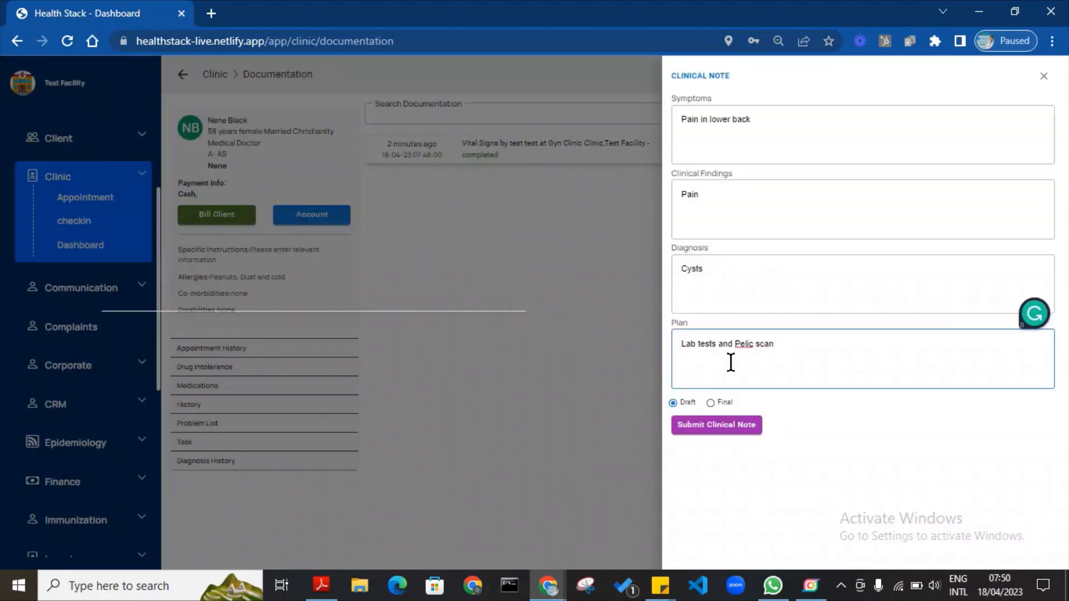
pyautogui.rightClick(745, 344)
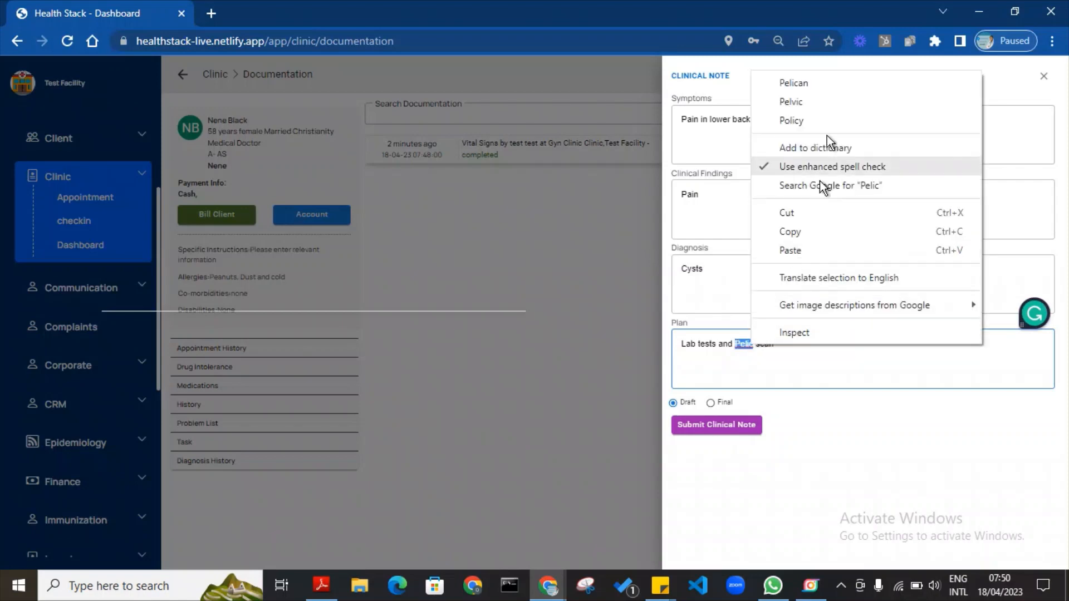
pyautogui.click(820, 106)
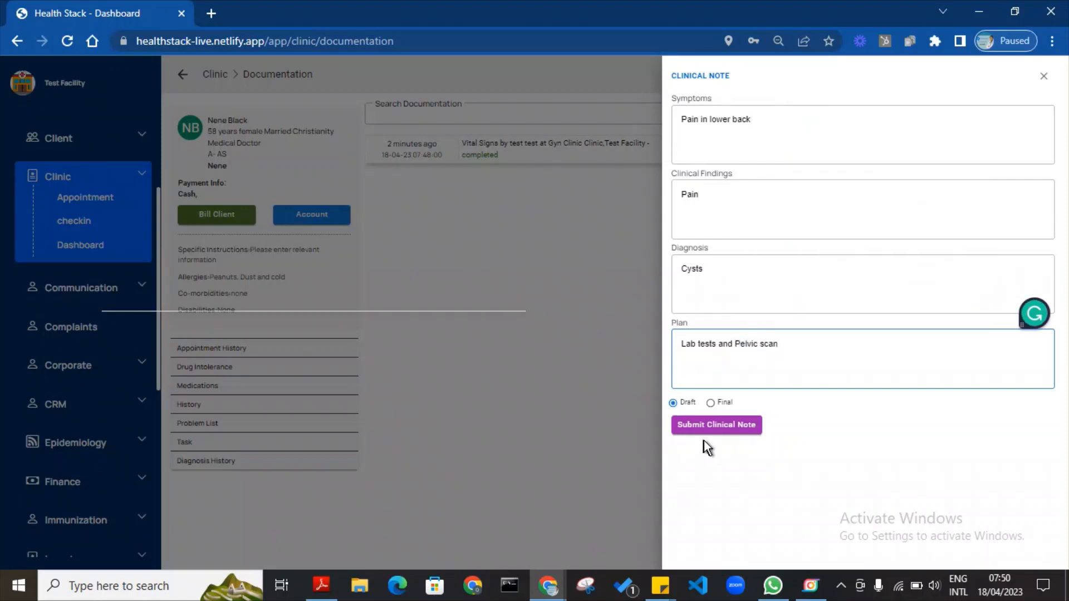
pyautogui.click(713, 403)
pyautogui.click(719, 426)
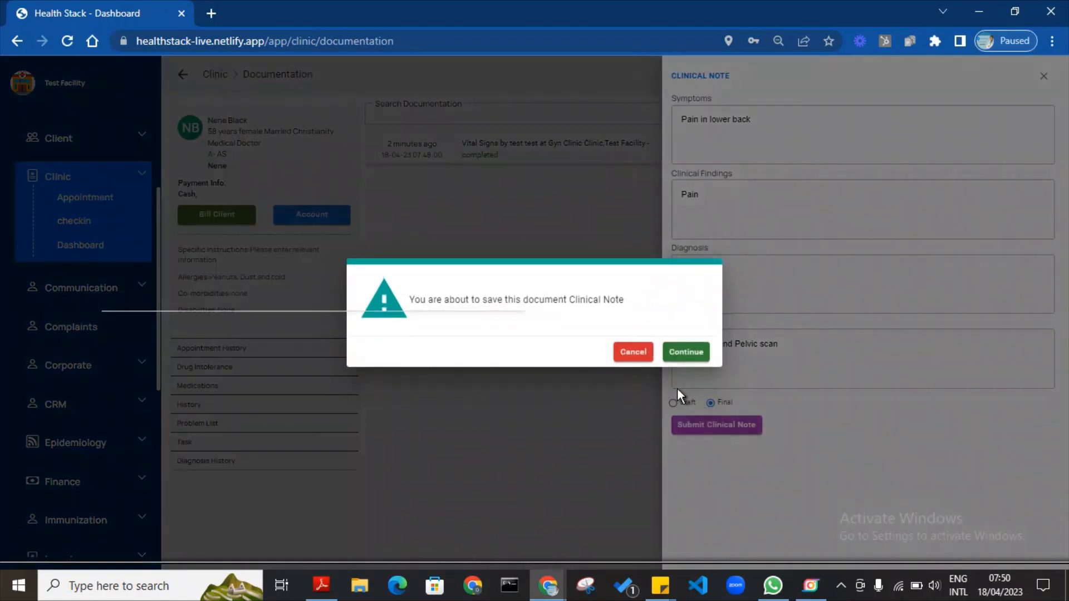
pyautogui.click(681, 353)
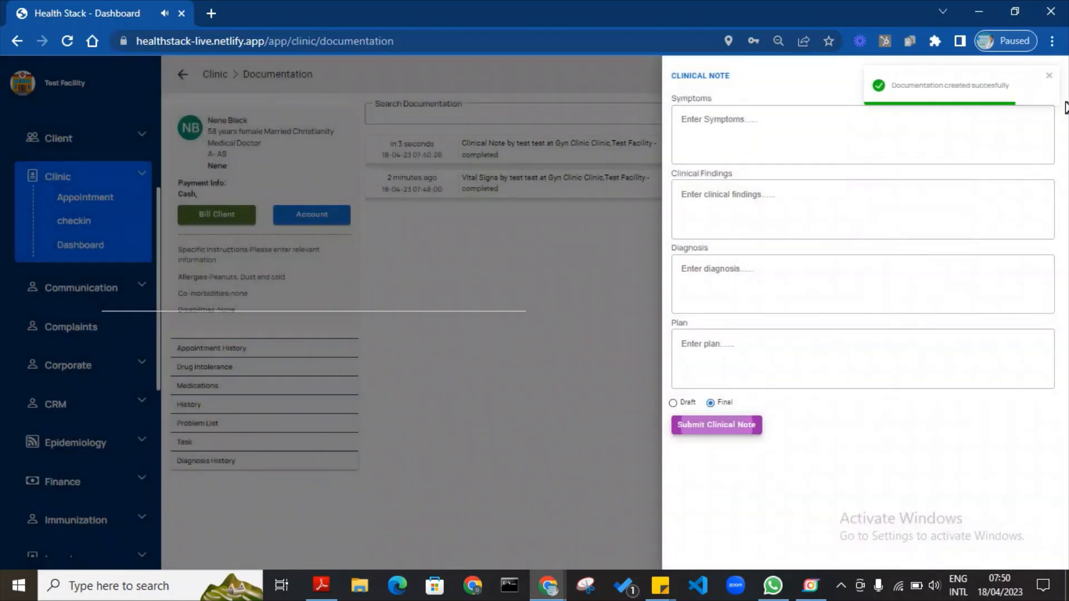
pyautogui.click(1044, 78)
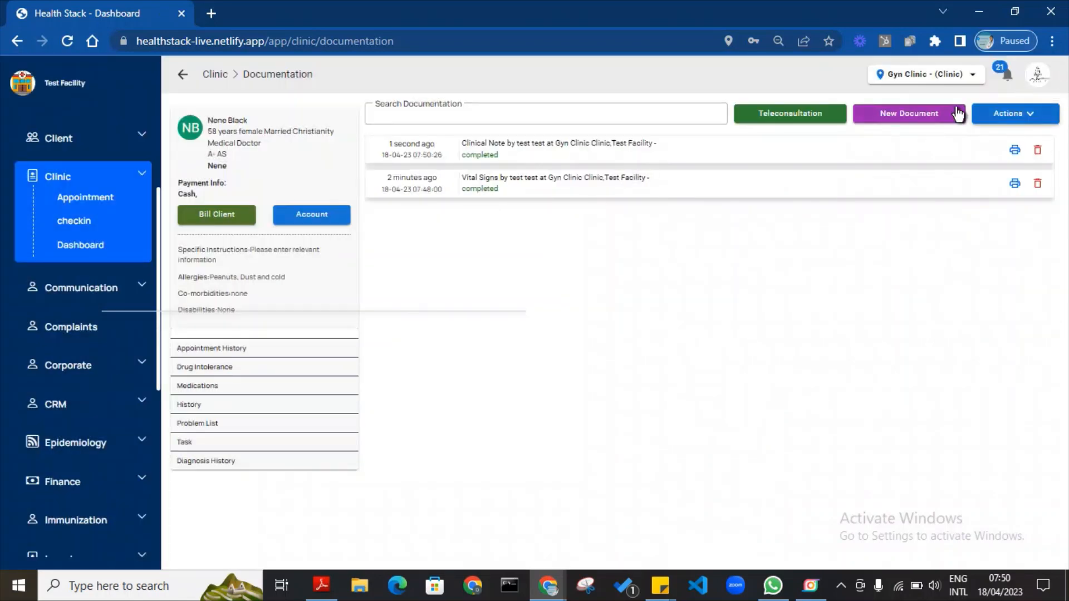
pyautogui.click(1009, 118)
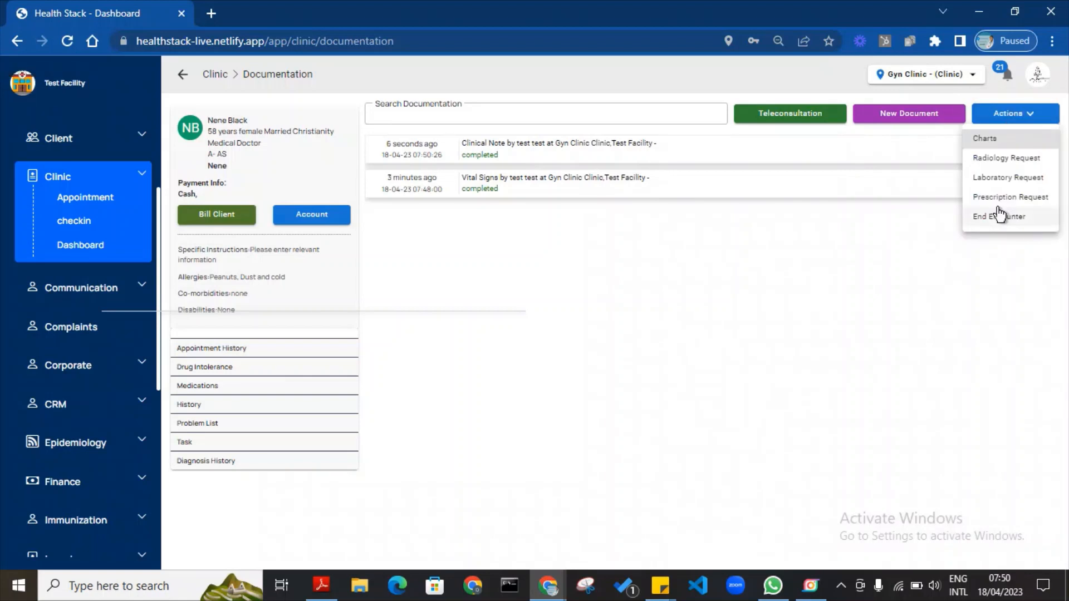
# Start a laboratory request and add the Hormonal profile test.
pyautogui.click(1004, 179)
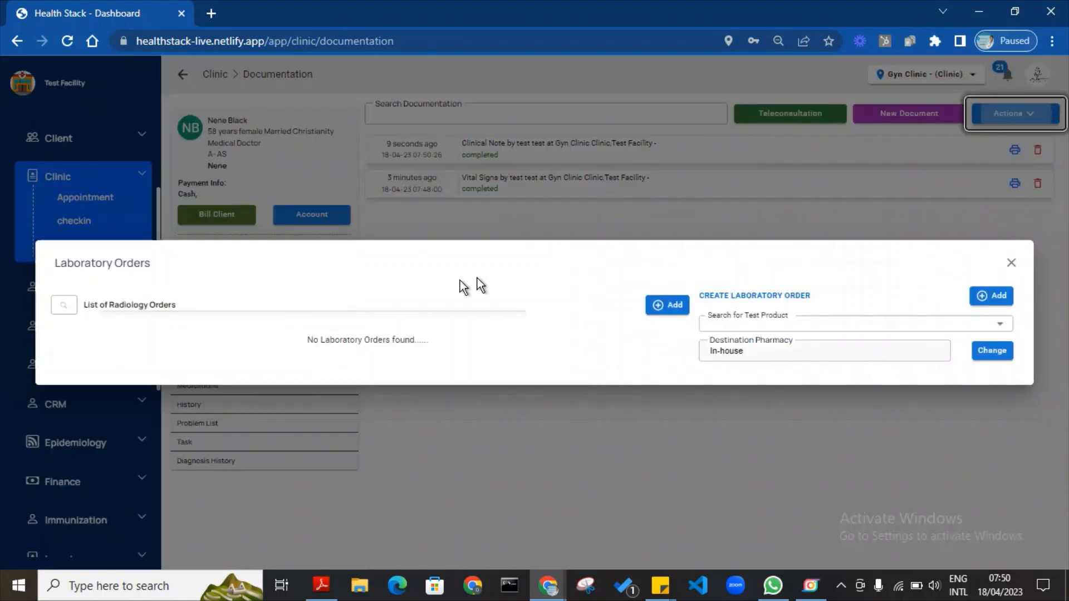
pyautogui.click(783, 326)
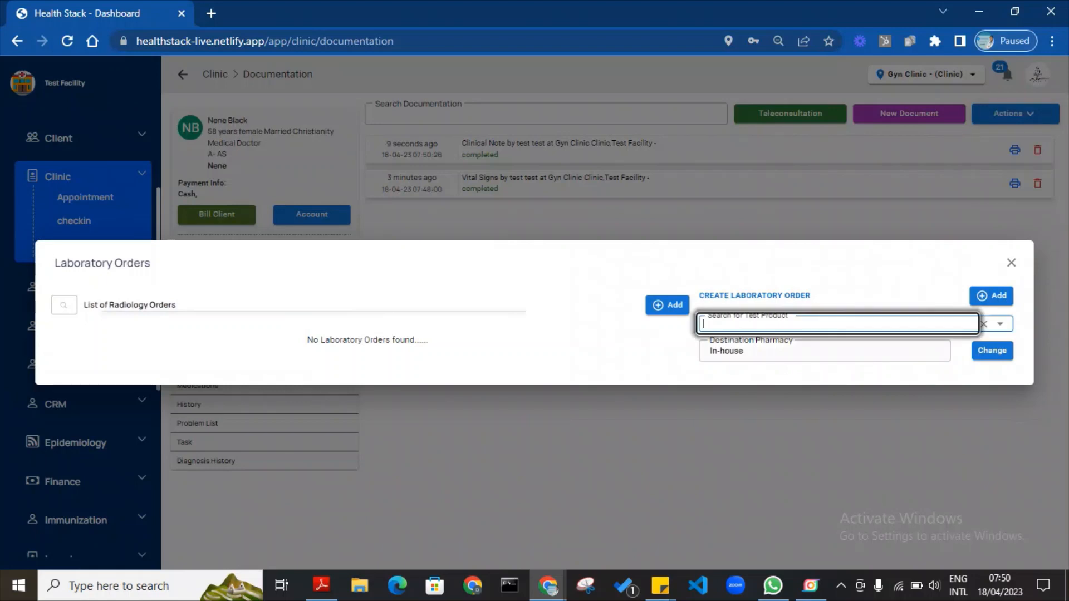
pyautogui.write('Horma')
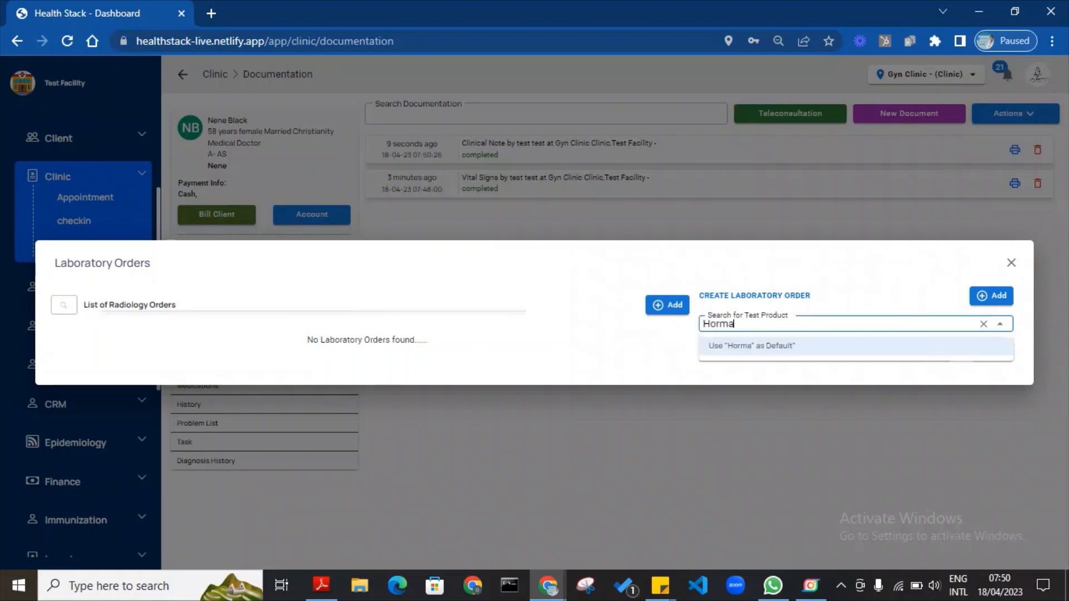
pyautogui.press('BackSpace')
pyautogui.write('onal')
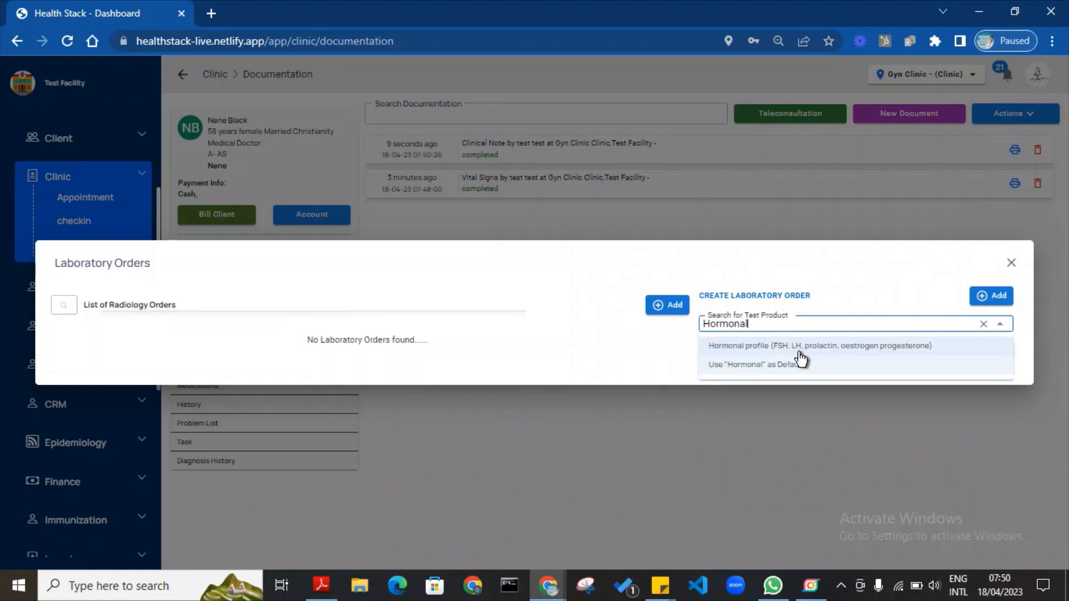
pyautogui.click(799, 350)
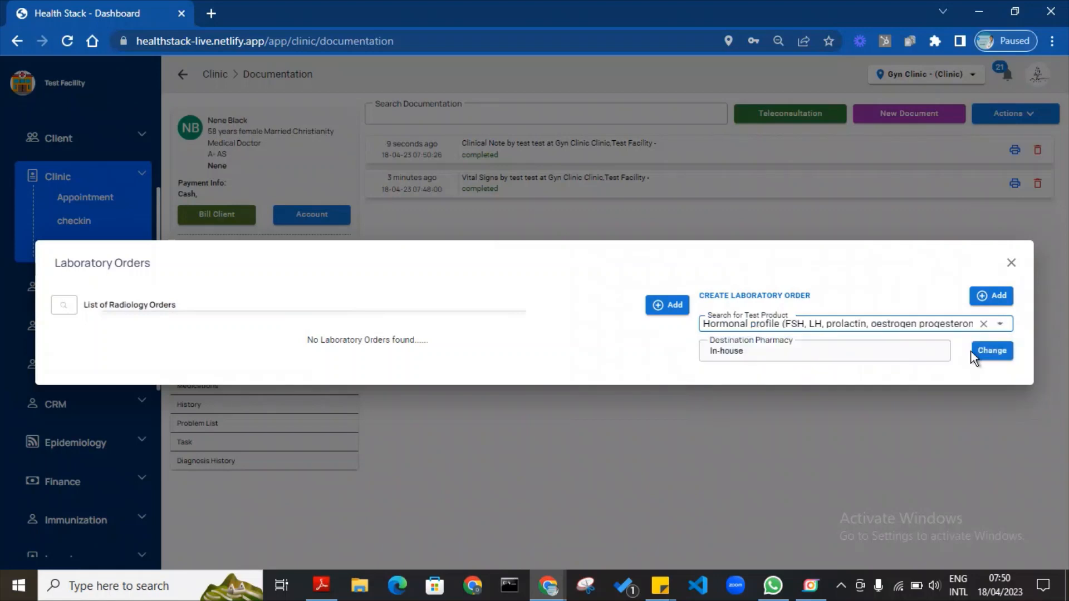
pyautogui.click(996, 296)
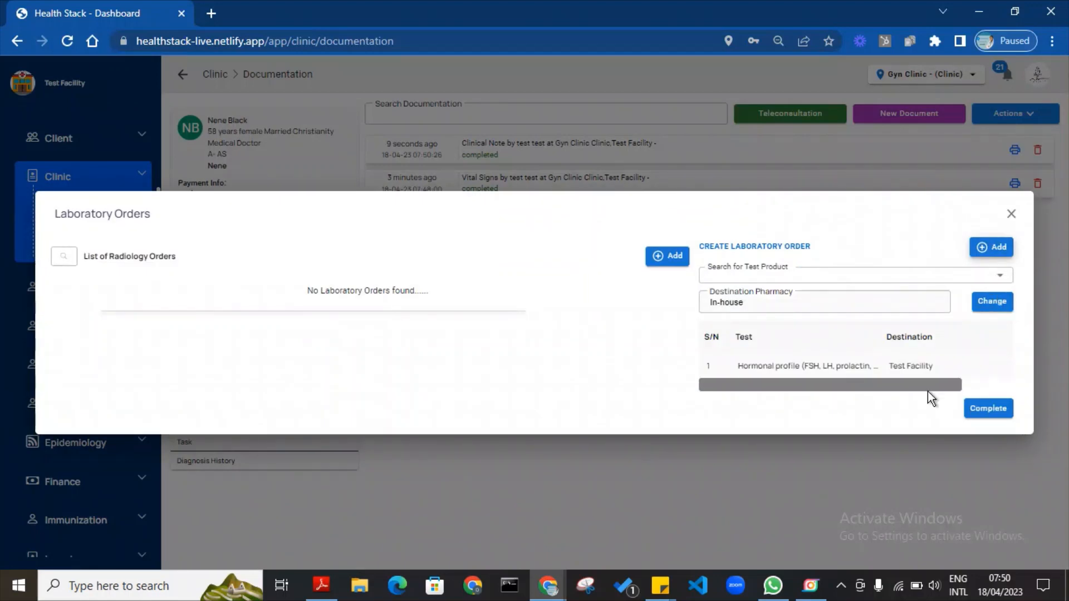
# Complete the Hormonal profile lab order and close the laboratory orders window.
pyautogui.moveTo(927, 389); pyautogui.dragTo(773, 422)
pyautogui.click(990, 411)
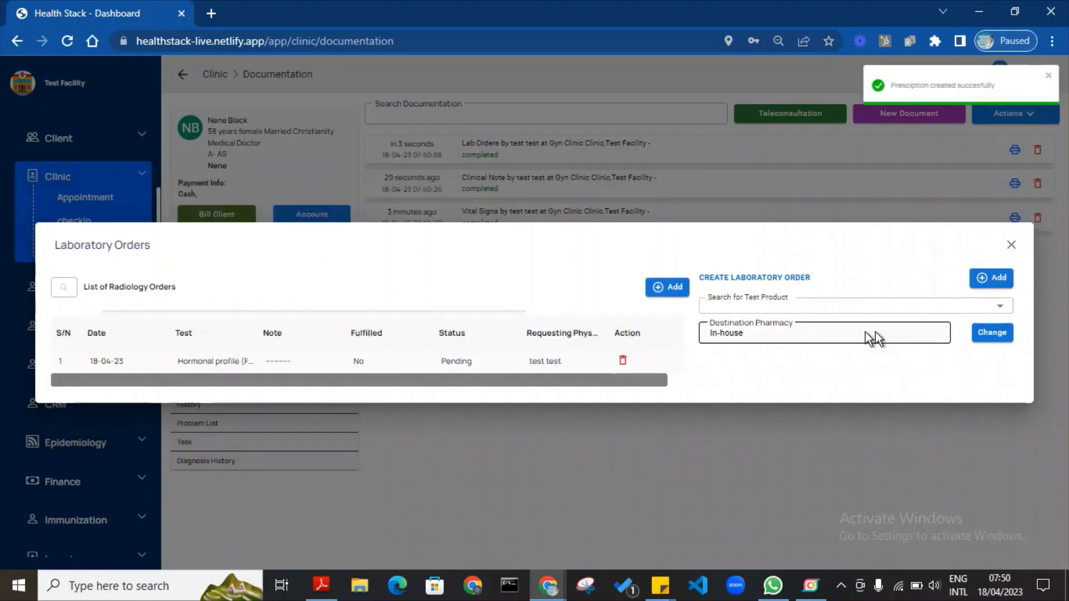
pyautogui.click(820, 310)
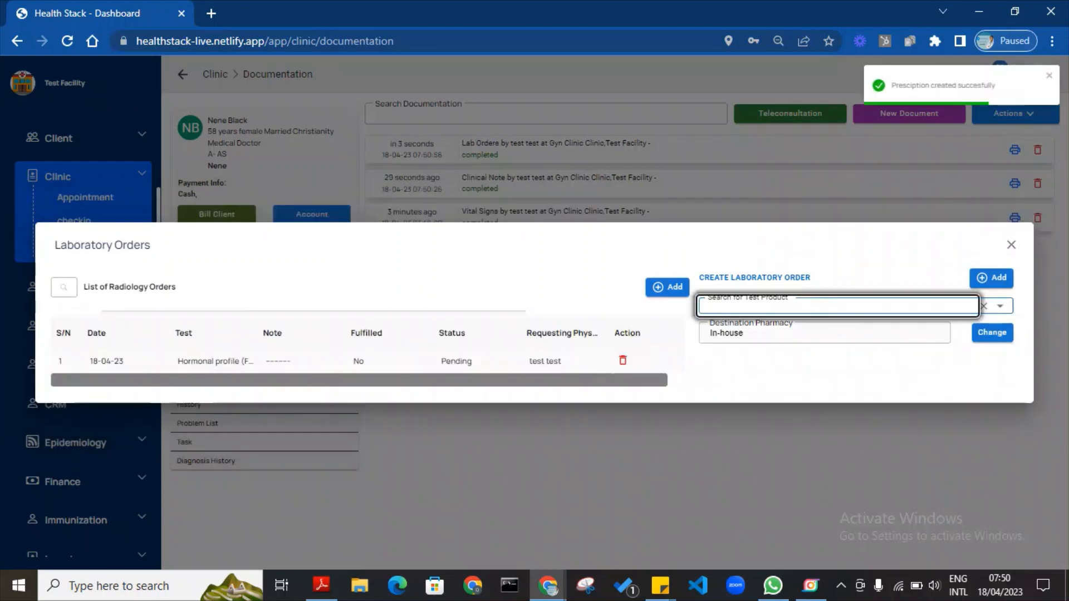
pyautogui.write('L')
pyautogui.press('BackSpace')
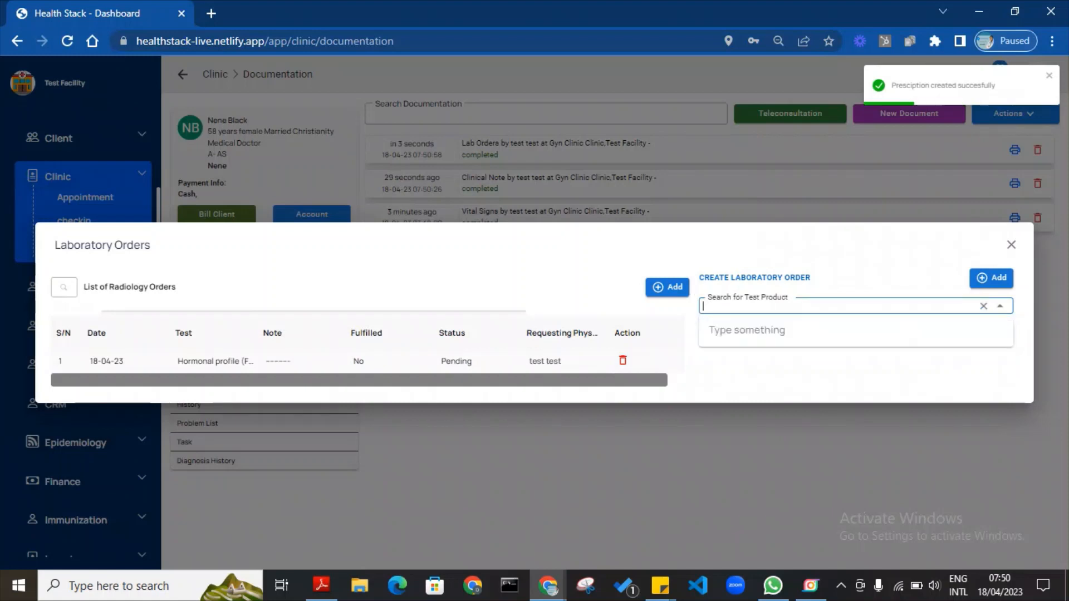
pyautogui.click(1013, 245)
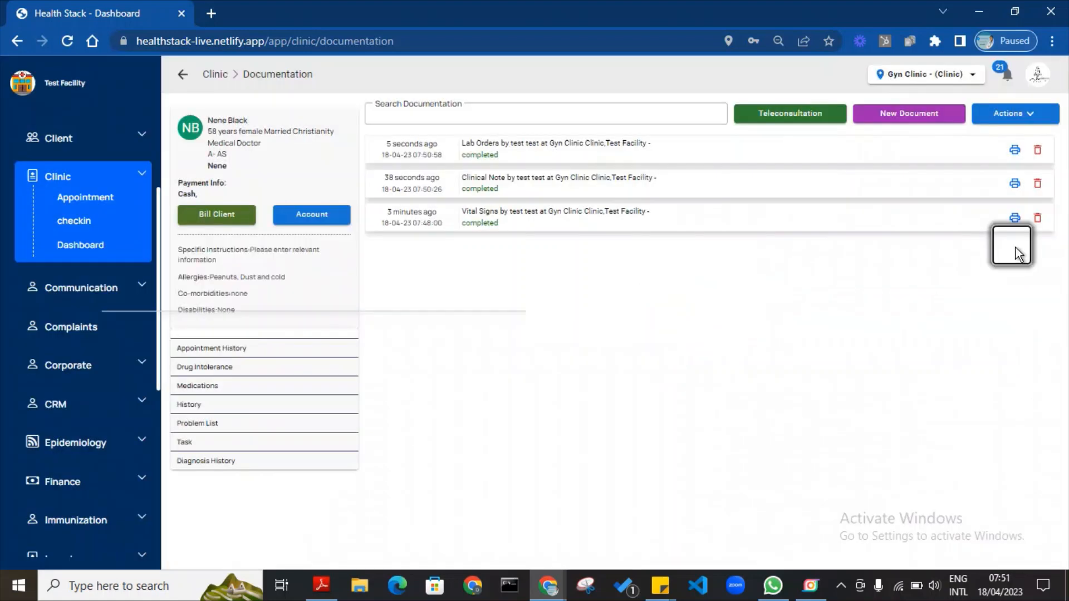
# Start a radiology request and add the pelvic Scan test to it.
pyautogui.click(1020, 119)
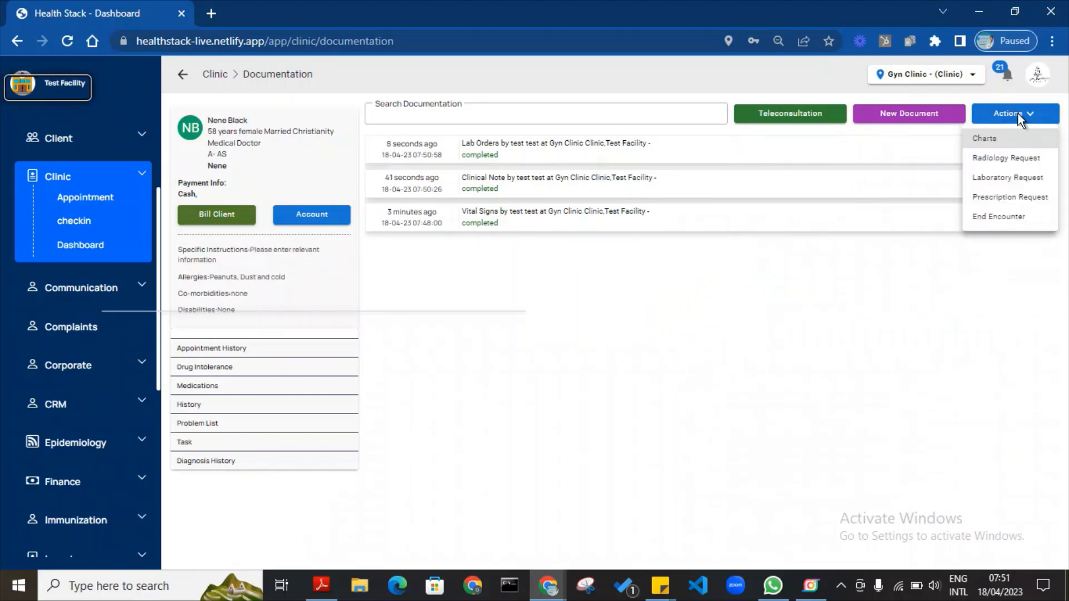
pyautogui.click(991, 161)
pyautogui.click(836, 309)
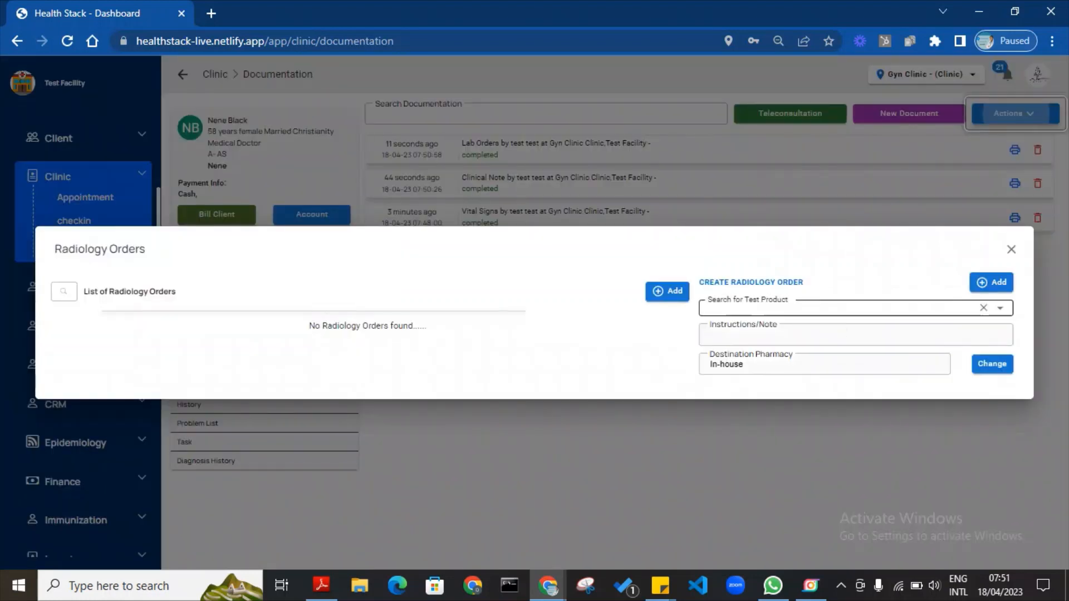
pyautogui.write('Pel')
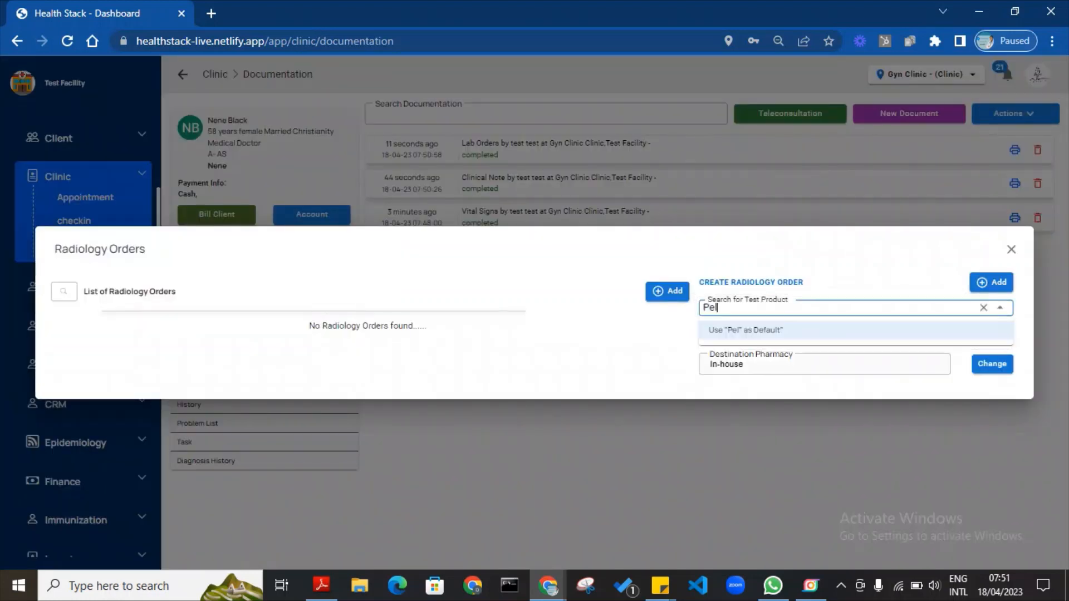
pyautogui.write('vic Scan')
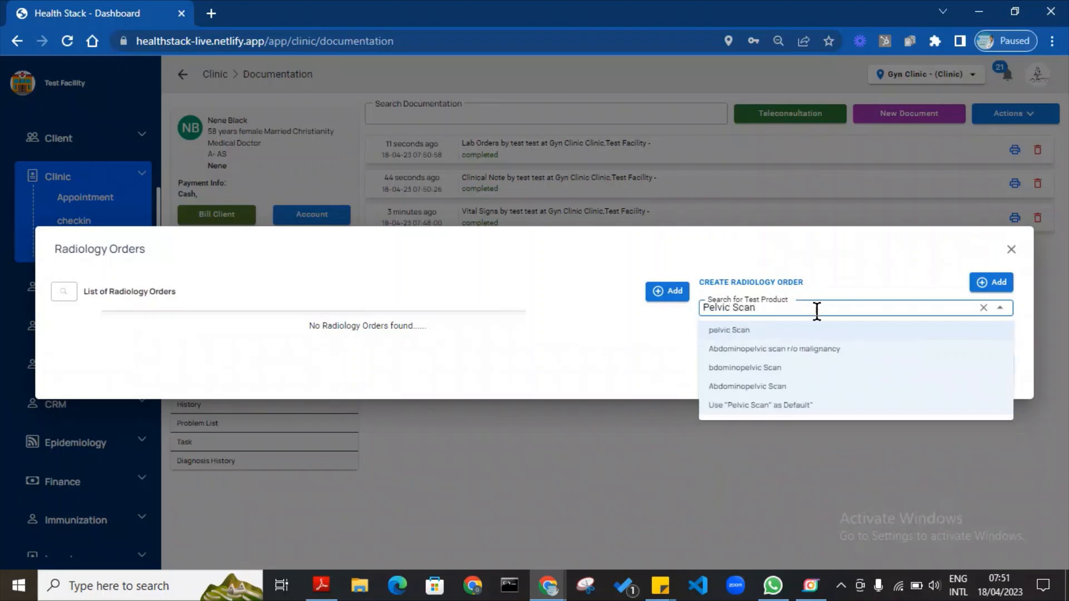
pyautogui.click(802, 332)
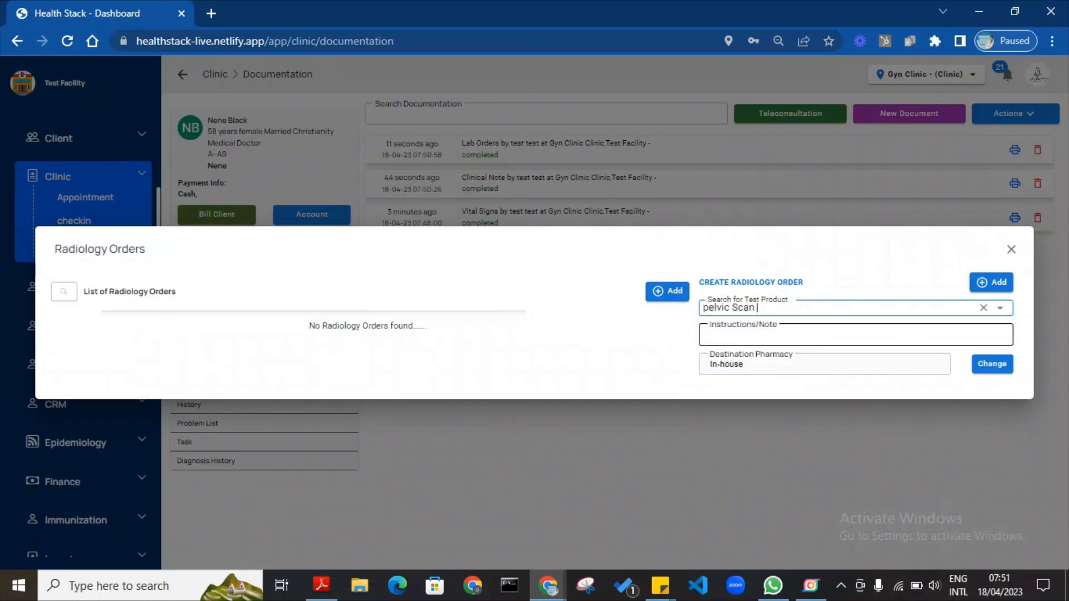
pyautogui.click(802, 335)
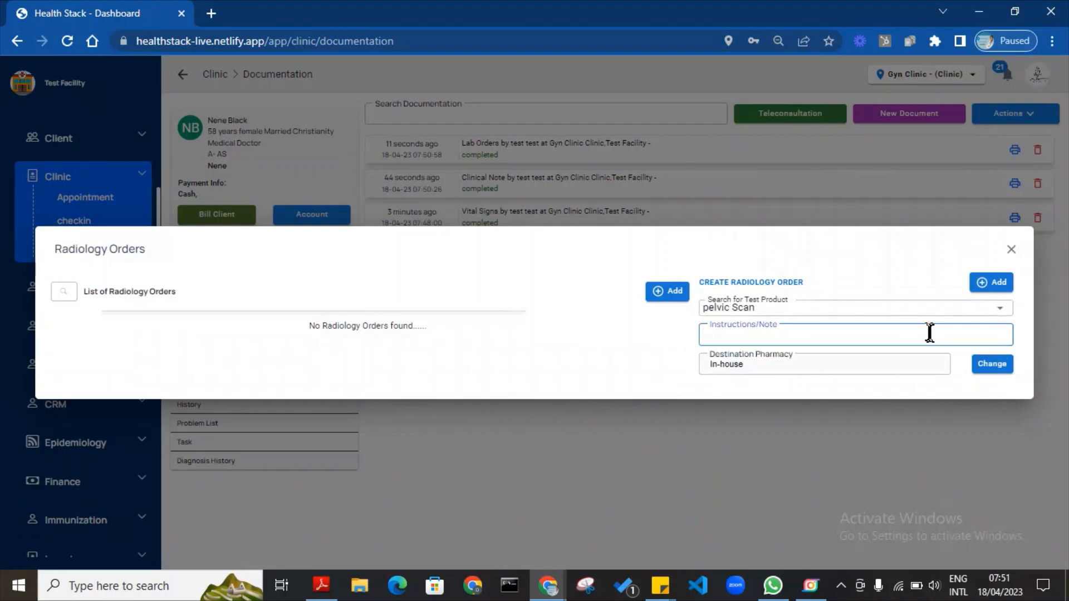
pyautogui.click(995, 286)
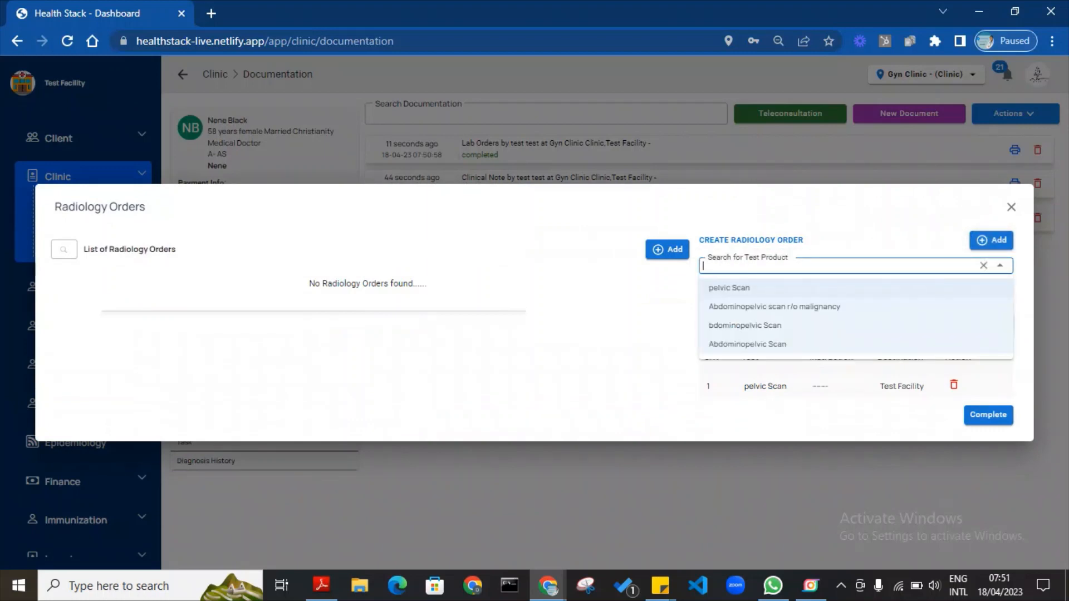
# Add 'Abdominopelvic USS - rule out uterine fibroids' with the note 'Rule out fibroid' to the order.
pyautogui.write('A')
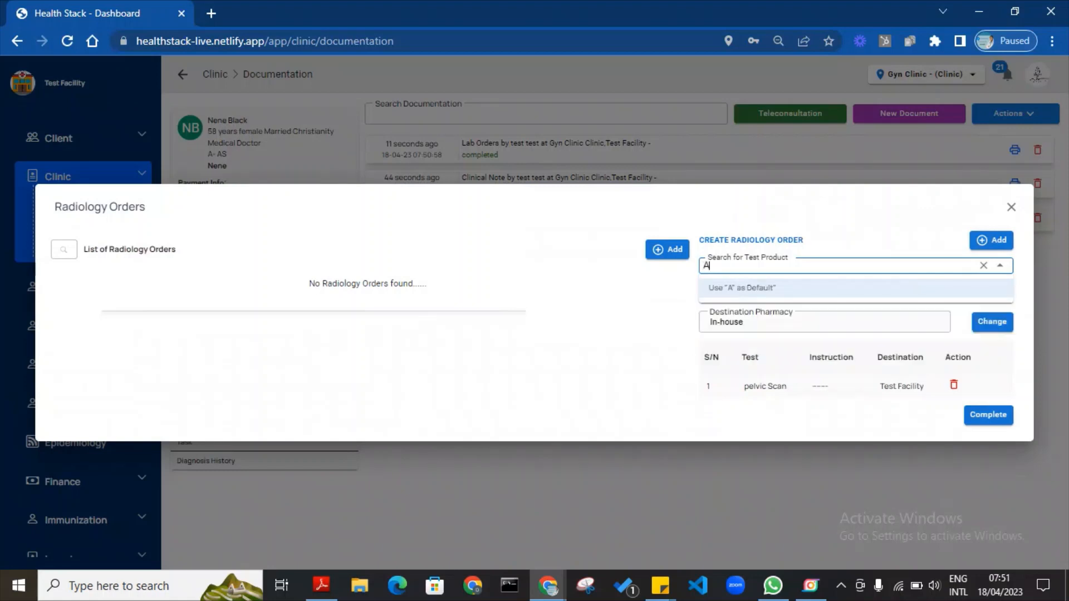
pyautogui.write('d')
pyautogui.write('do')
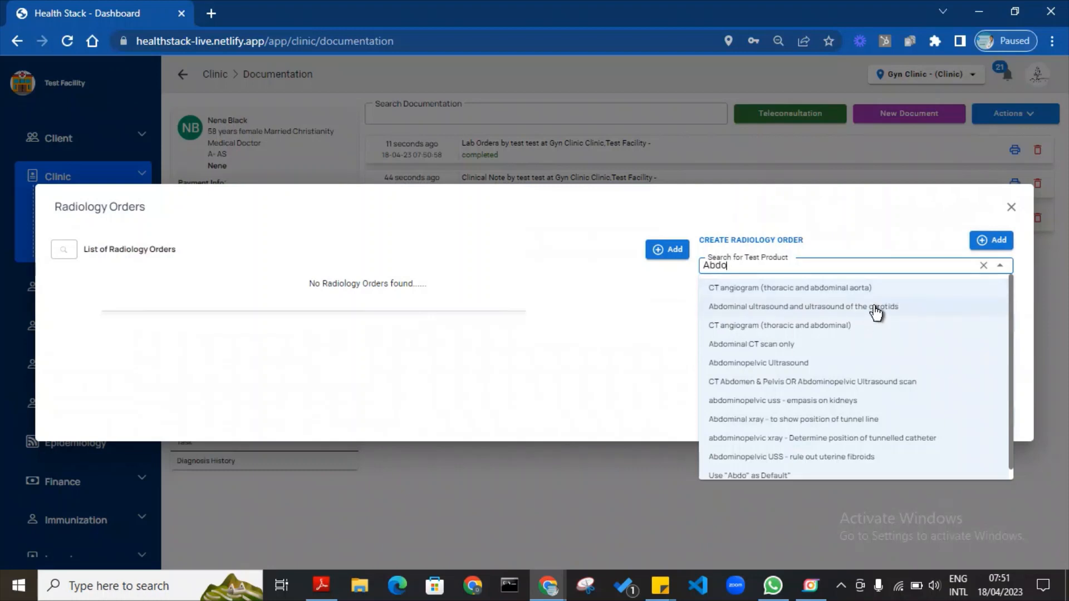
pyautogui.click(782, 365)
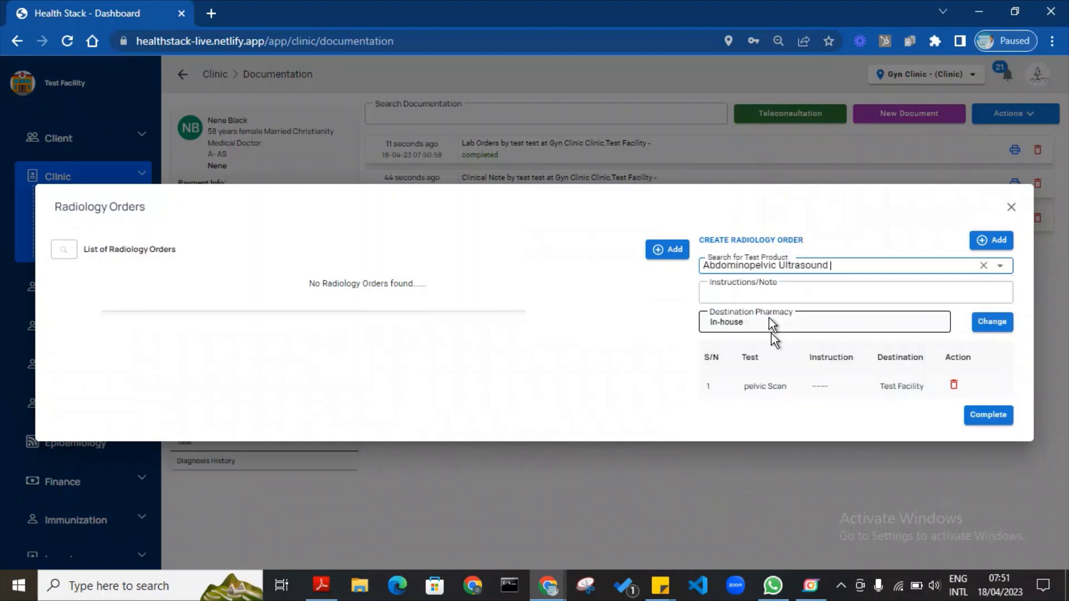
pyautogui.click(760, 288)
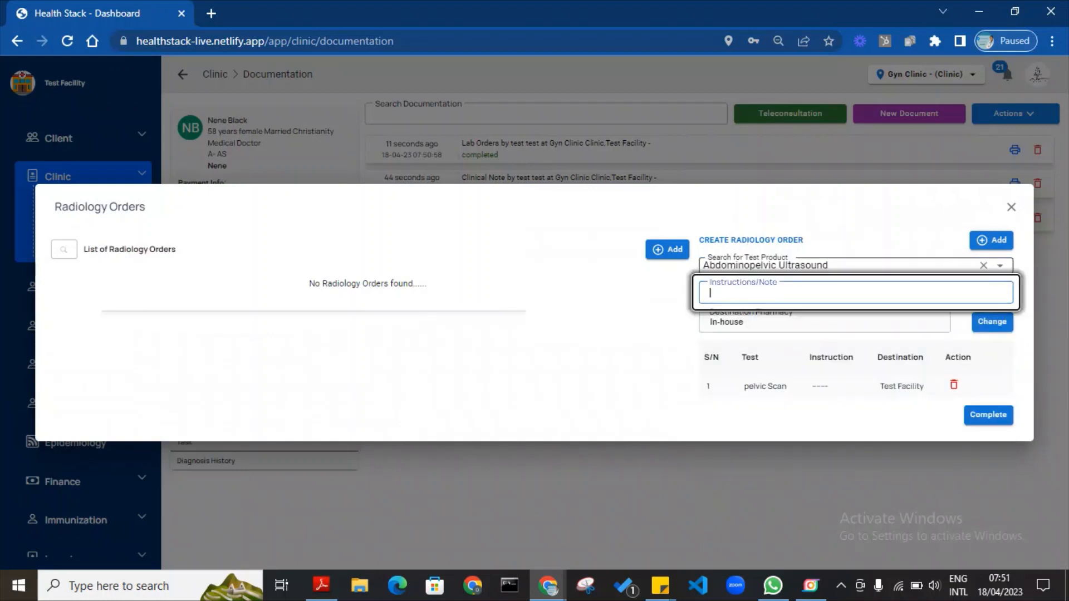
pyautogui.write('different')
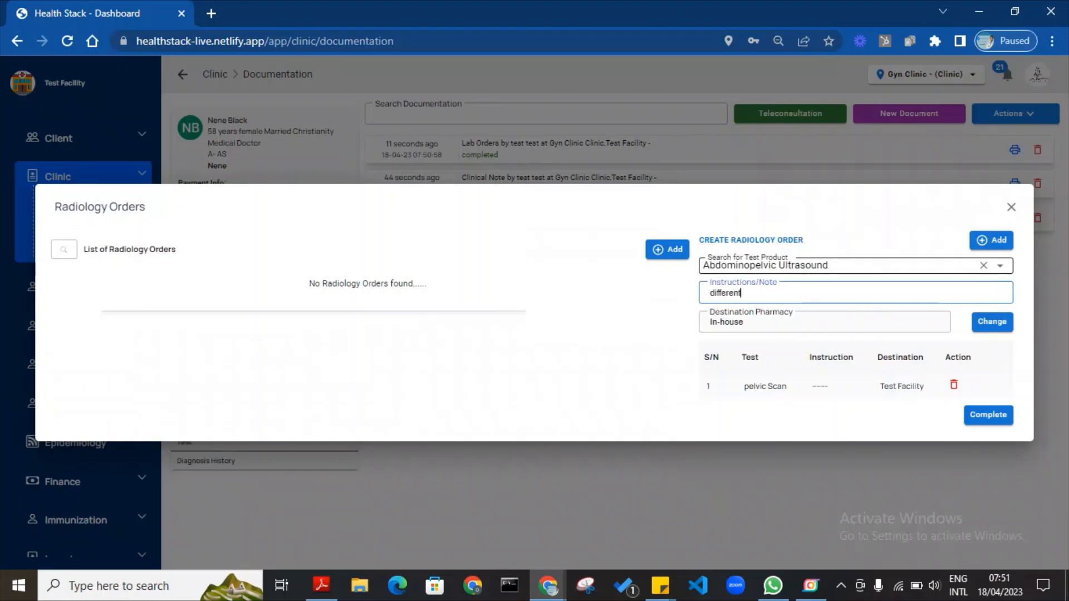
pyautogui.write(' from pUSS')
pyautogui.click(738, 266)
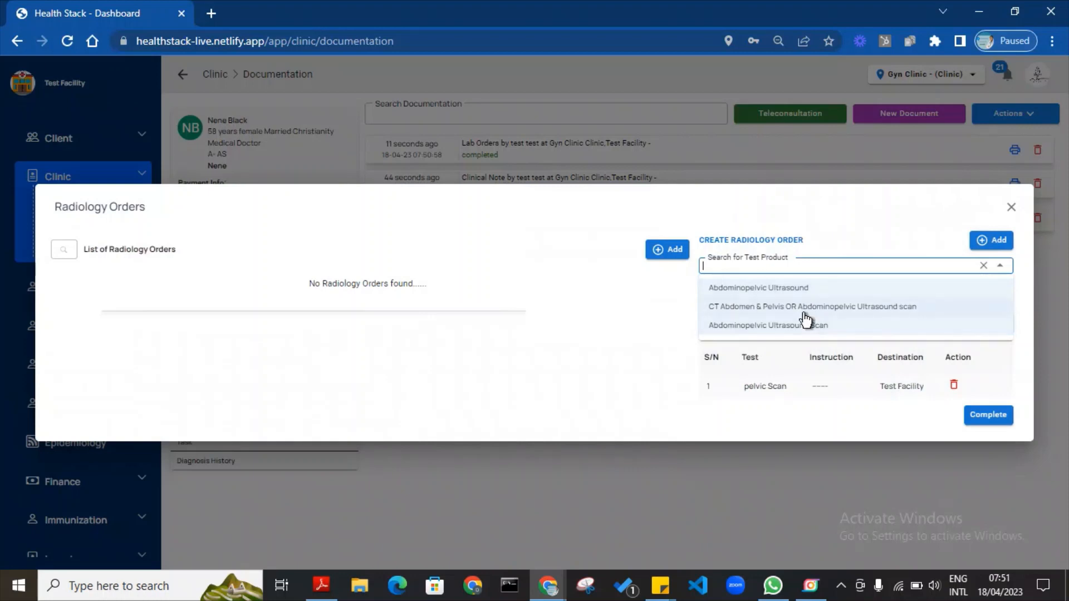
pyautogui.write('a')
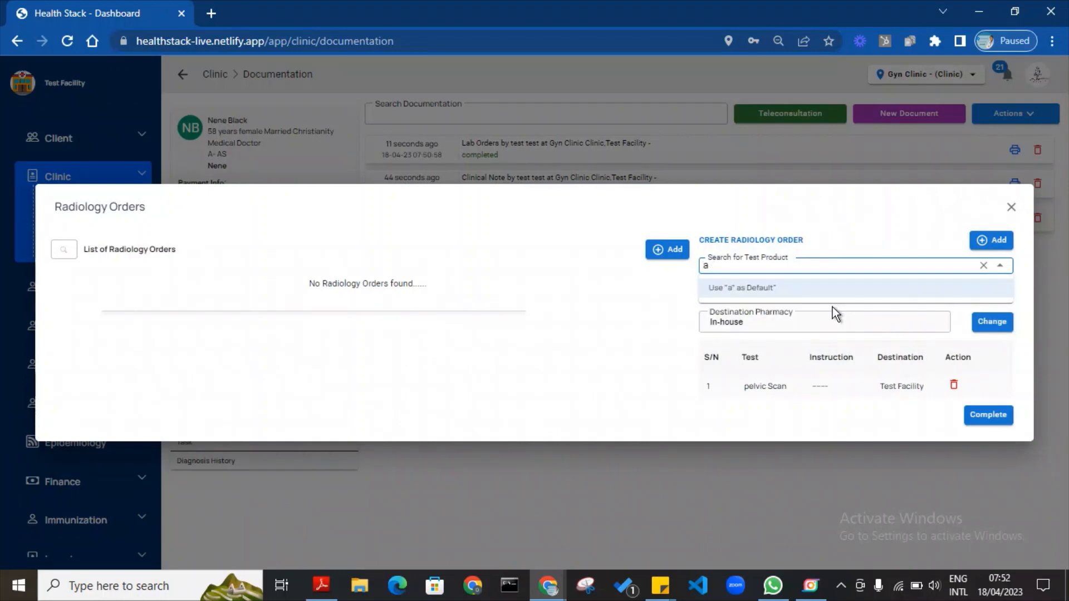
pyautogui.write('bdom')
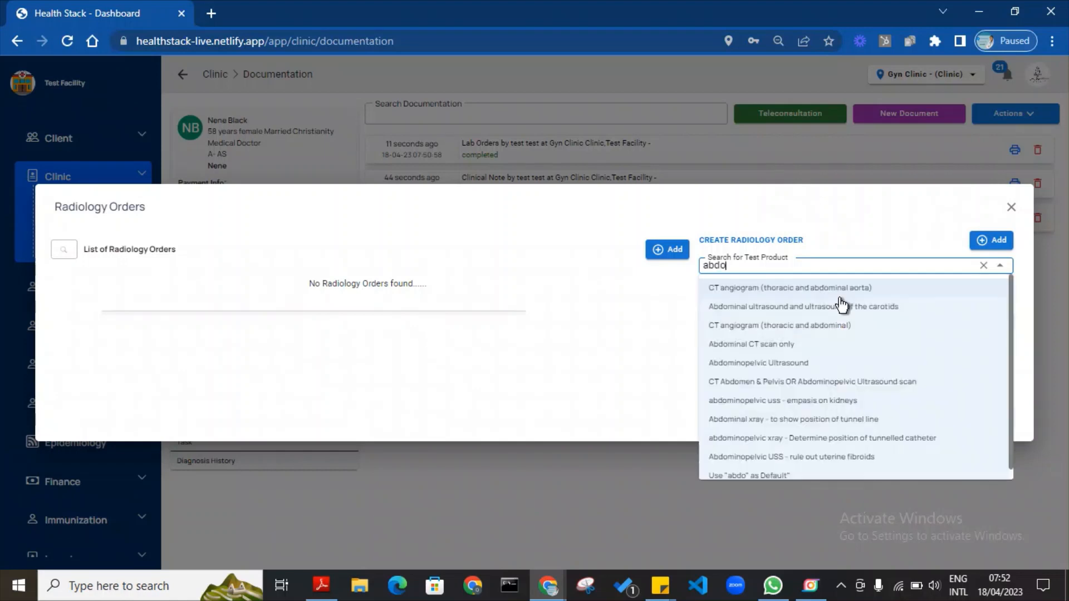
pyautogui.click(778, 461)
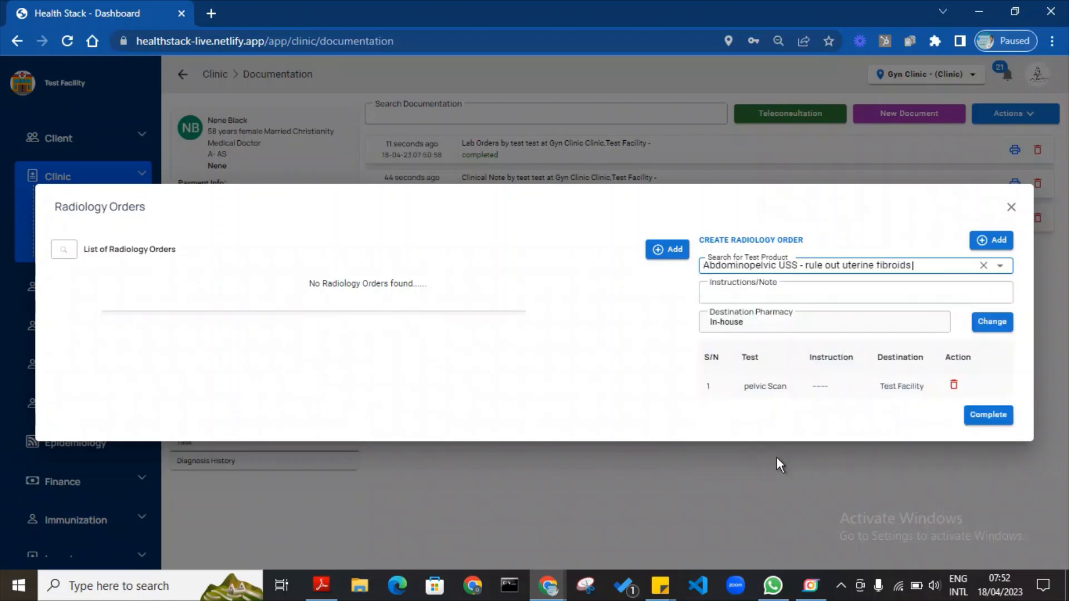
pyautogui.click(826, 285)
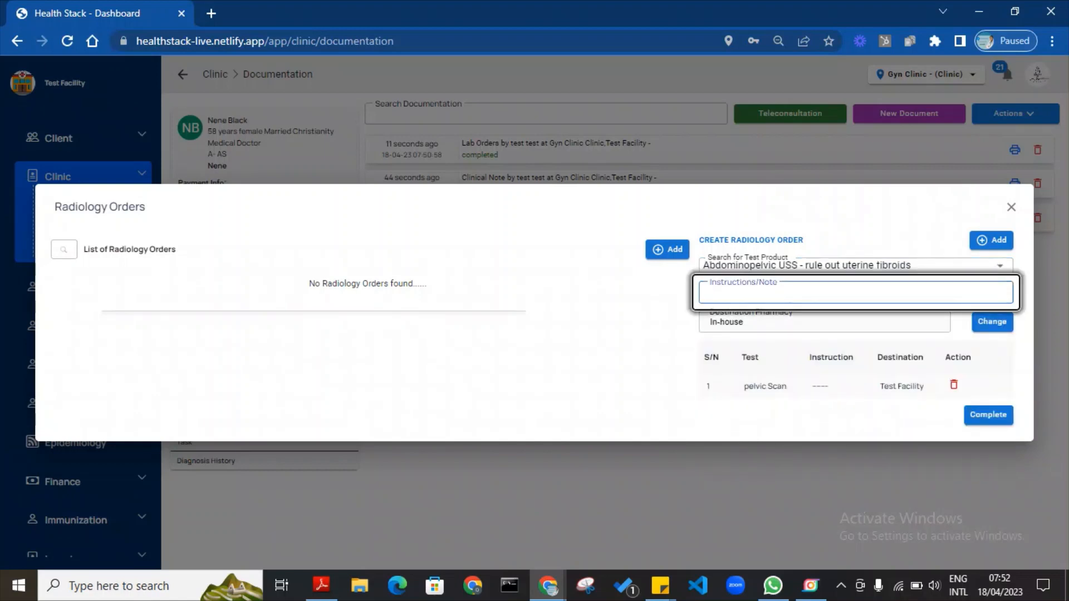
pyautogui.write('Rule o')
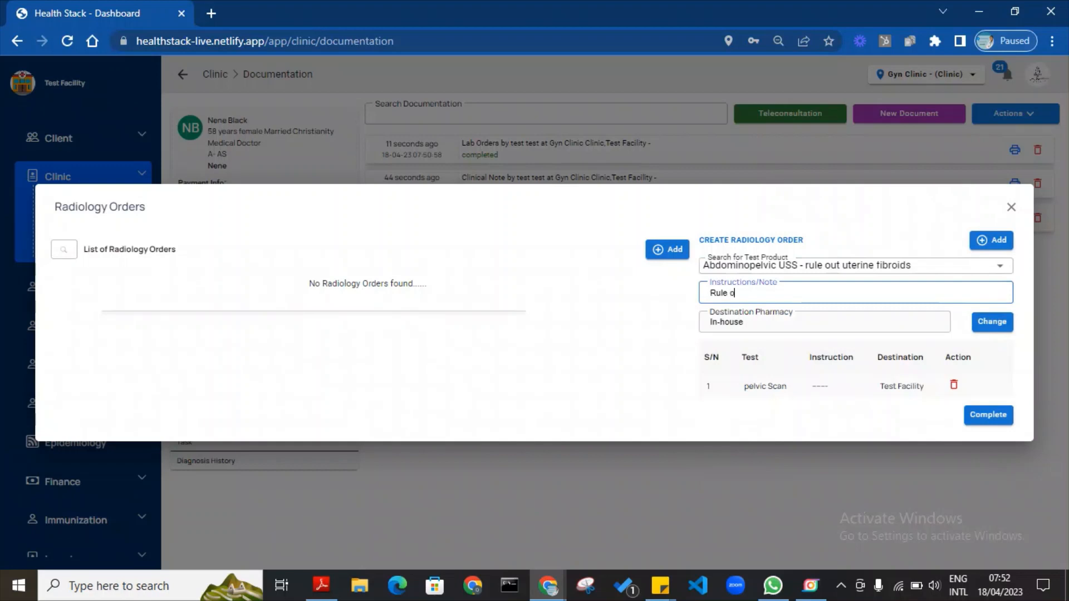
pyautogui.write('ut fibroid')
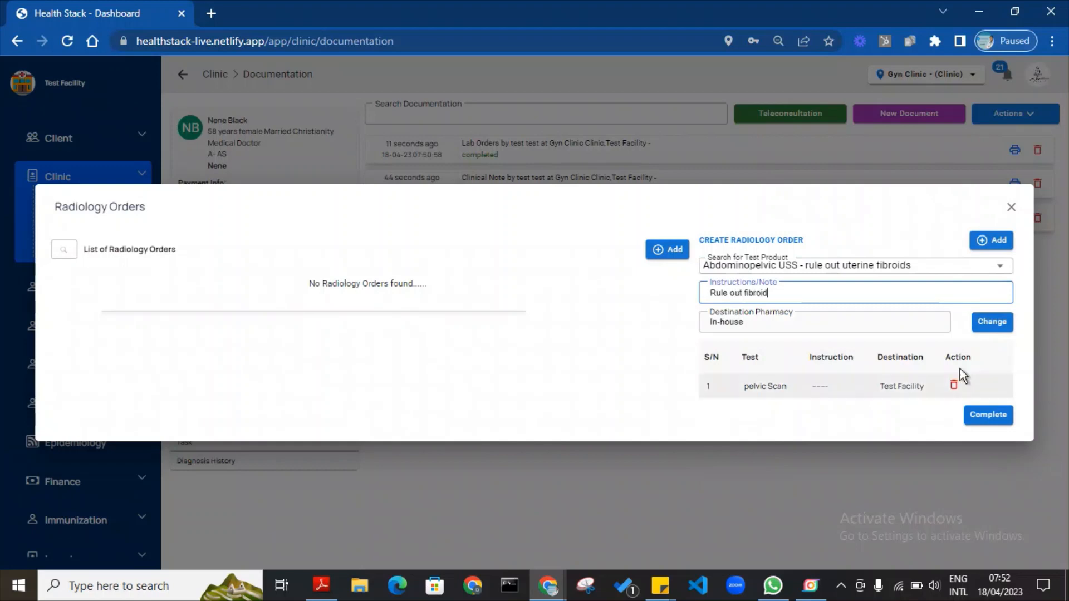
pyautogui.click(988, 236)
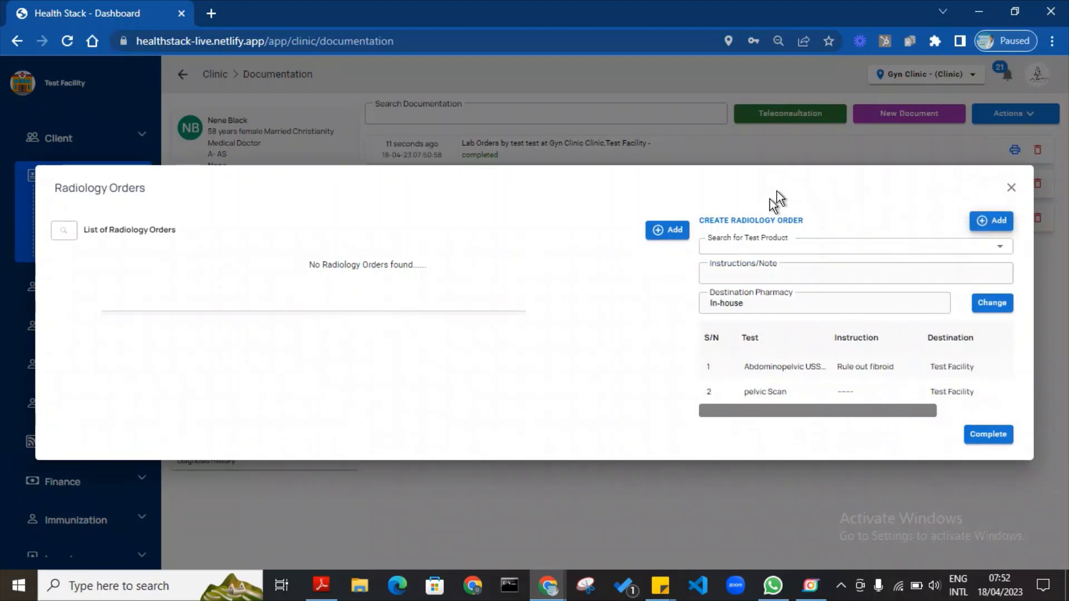
# Dismiss the destination picker, complete both radiology orders, and close the window.
pyautogui.click(1000, 307)
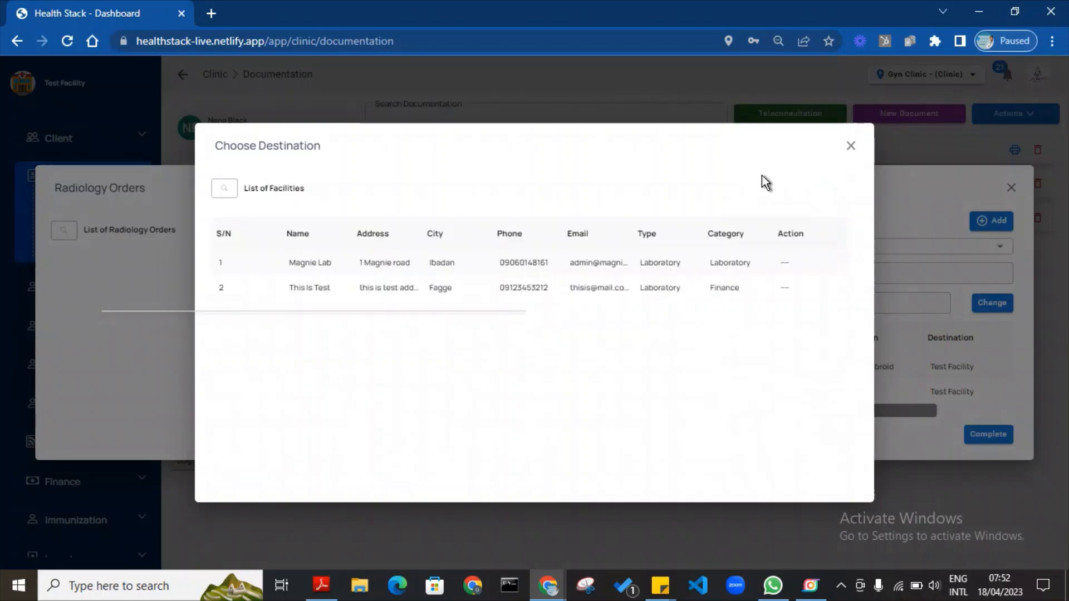
pyautogui.click(851, 146)
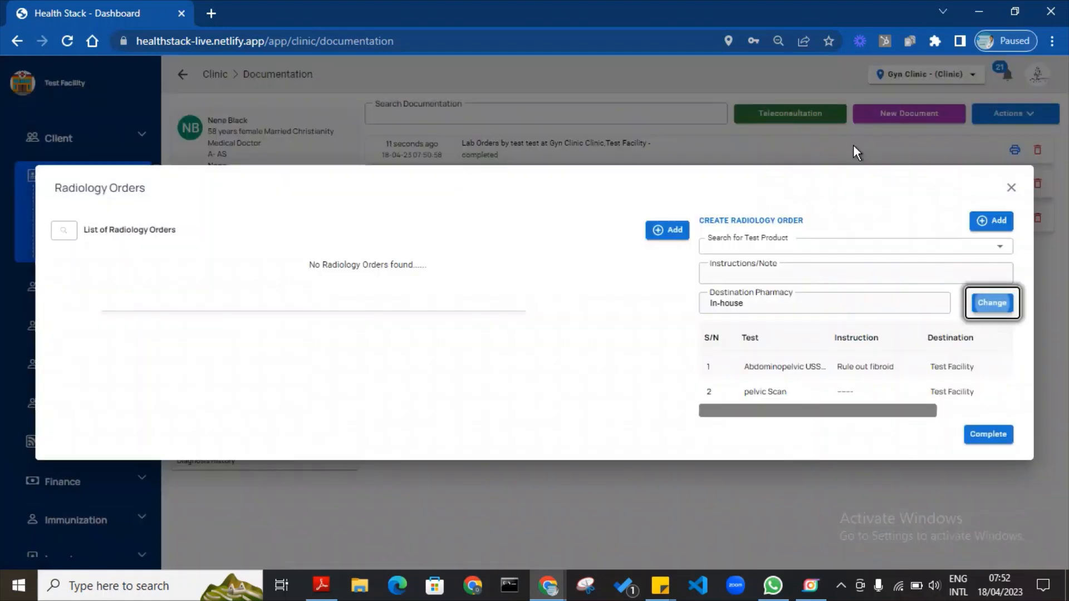
pyautogui.click(984, 443)
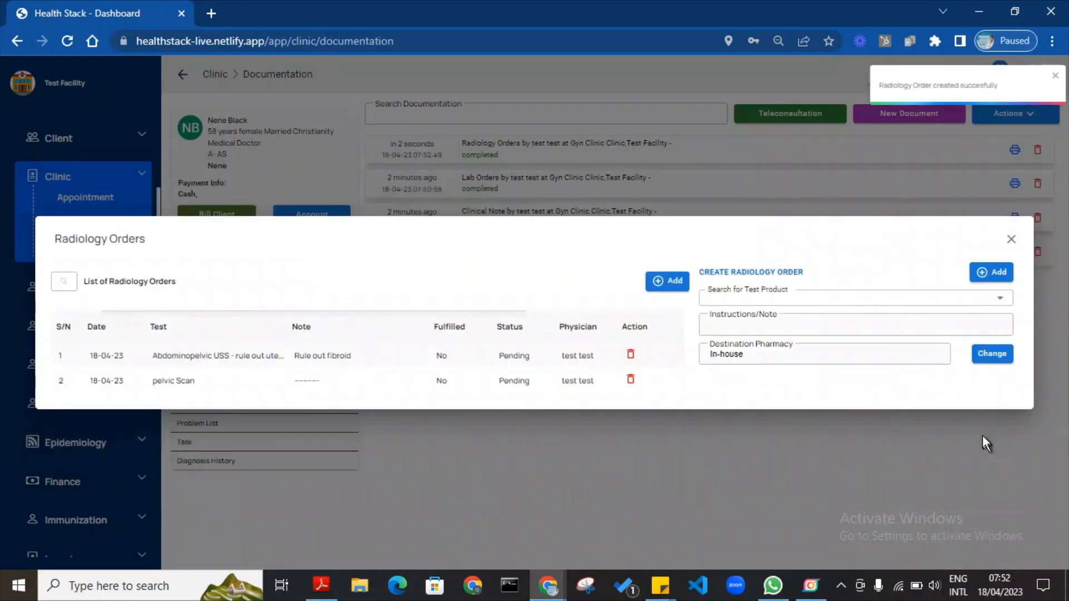
pyautogui.click(527, 489)
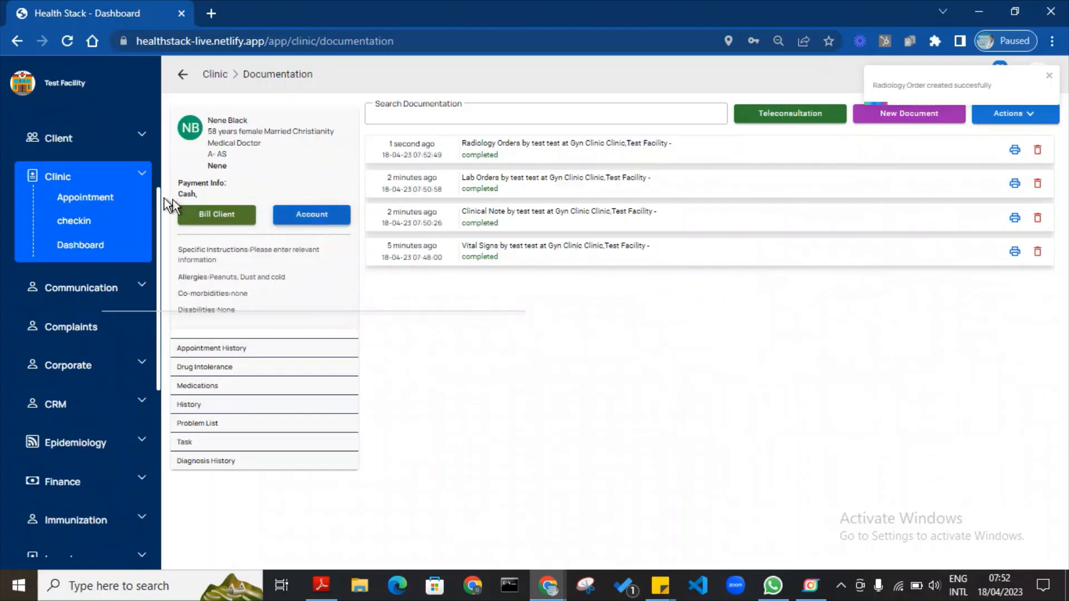
pyautogui.click(146, 176)
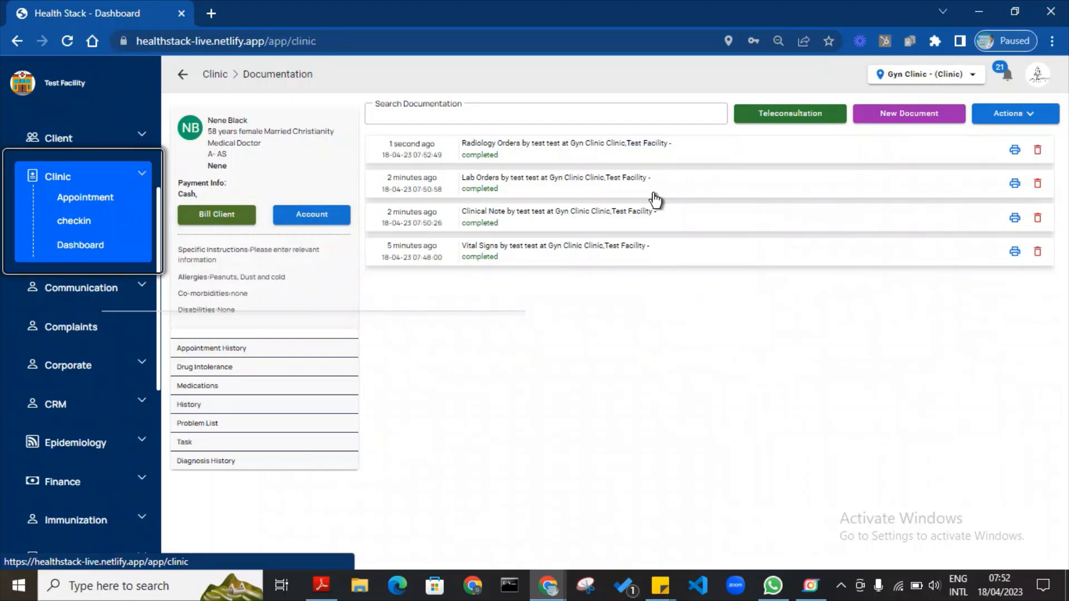
pyautogui.click(16, 43)
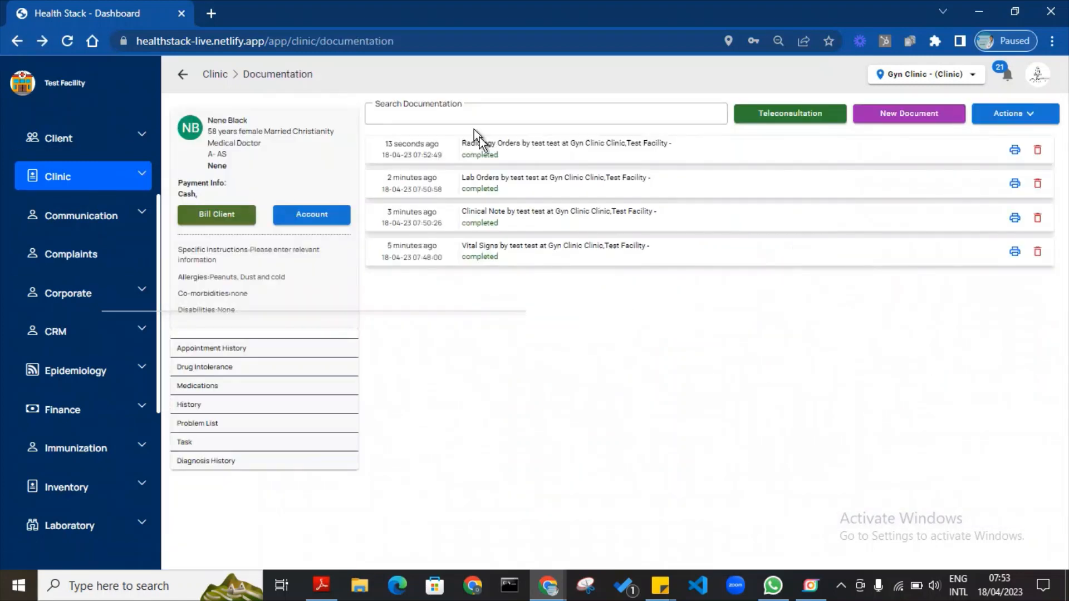
pyautogui.click(1008, 117)
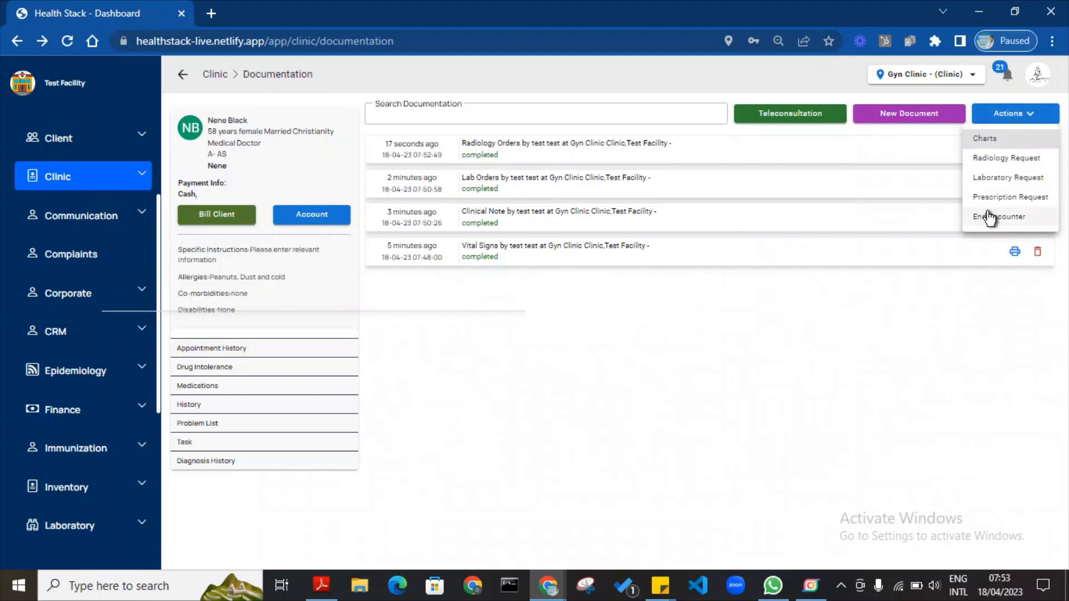
pyautogui.click(989, 222)
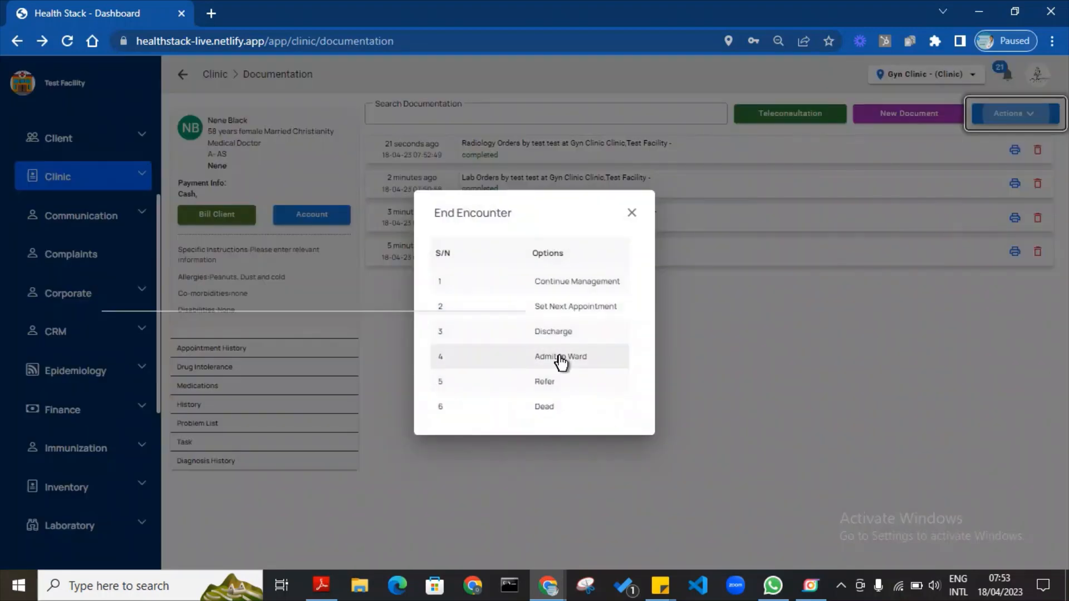
pyautogui.click(560, 357)
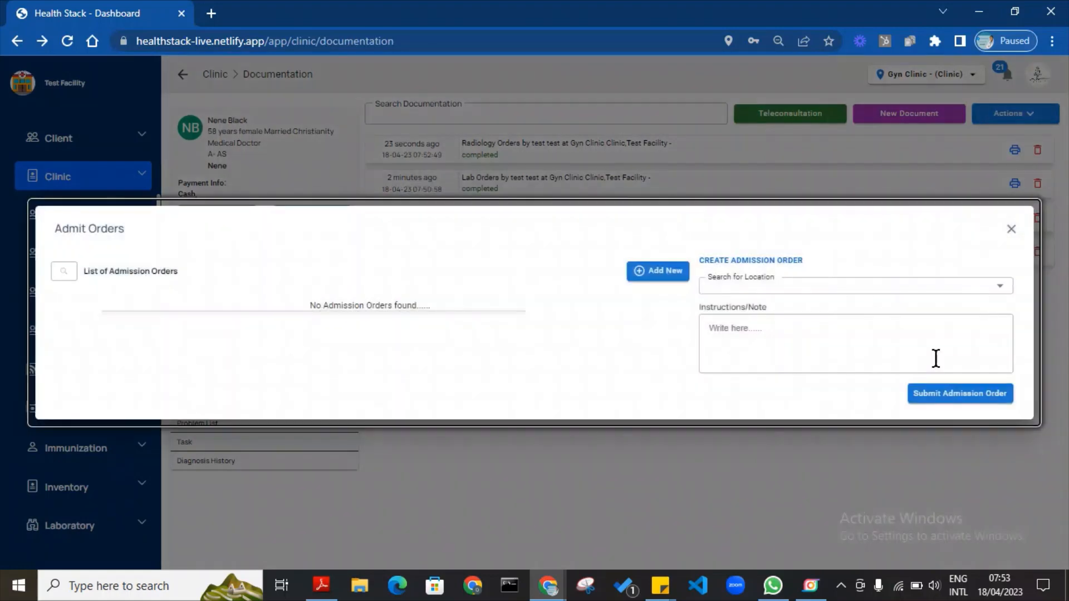
pyautogui.click(1012, 229)
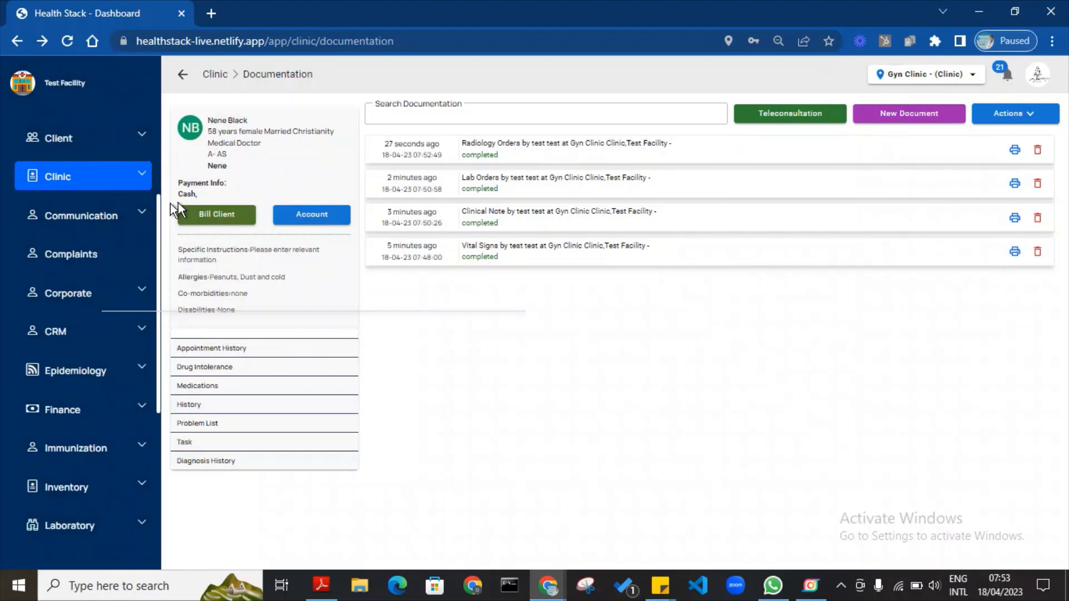
# Prescribe IV Morphine 2mg 12hrly with instruction '2x today', then complete and close the prescription.
pyautogui.click(1007, 118)
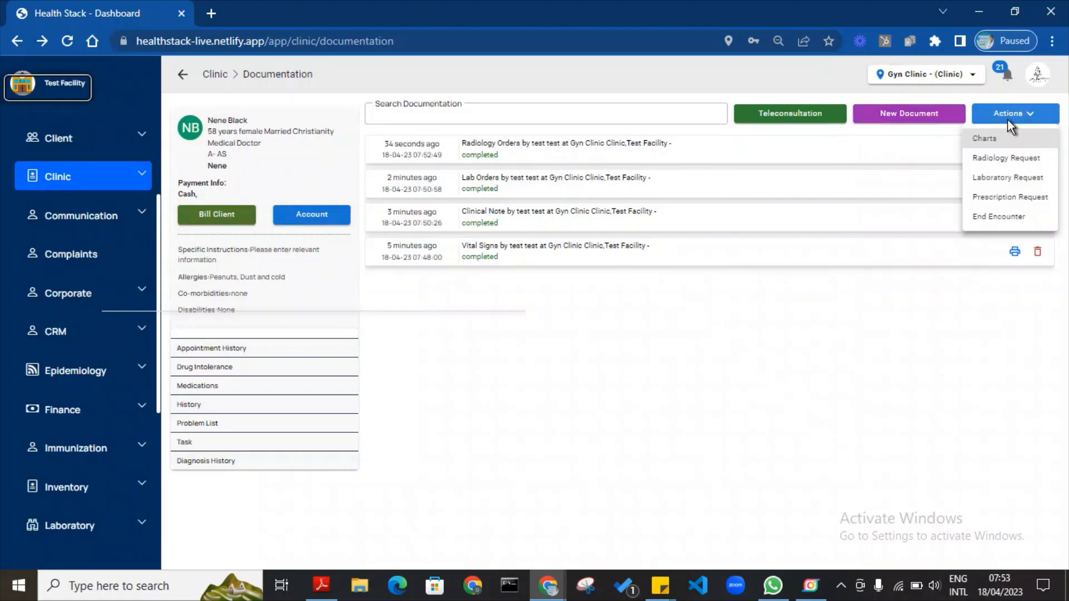
pyautogui.click(1009, 198)
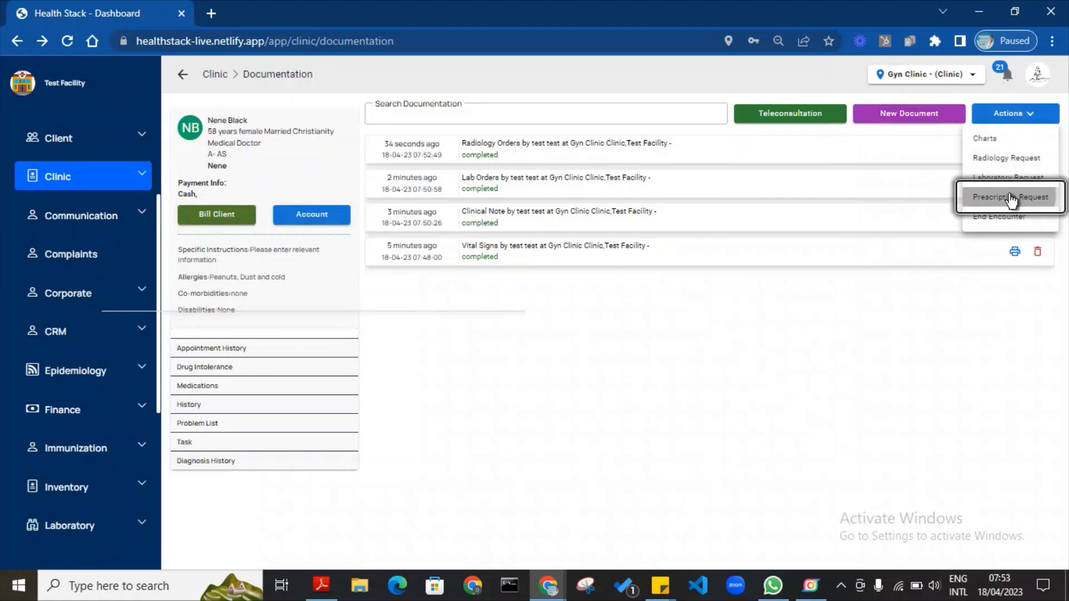
pyautogui.click(748, 311)
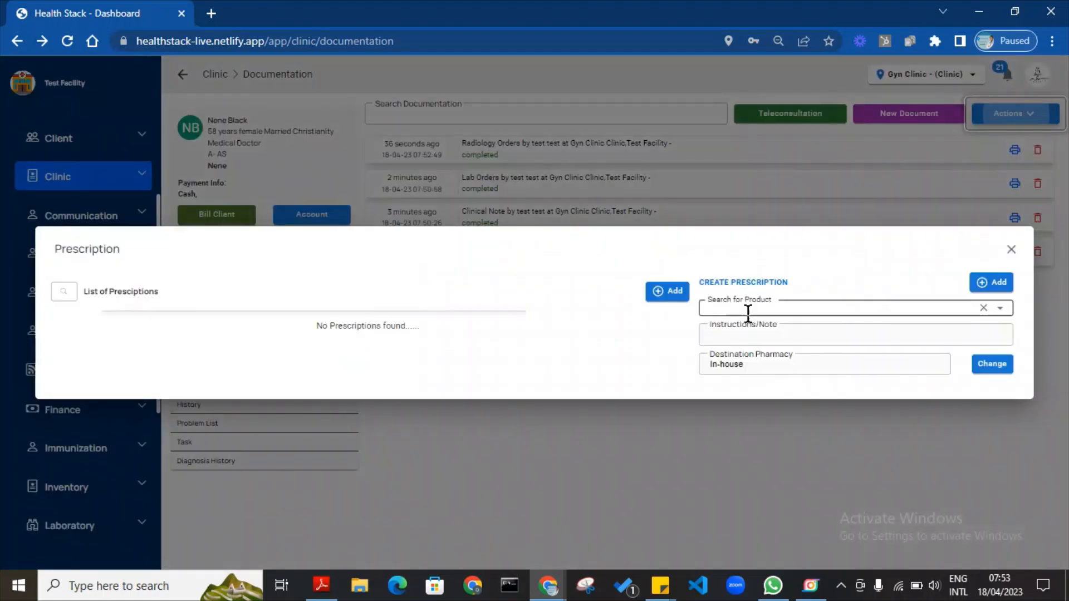
pyautogui.write('M')
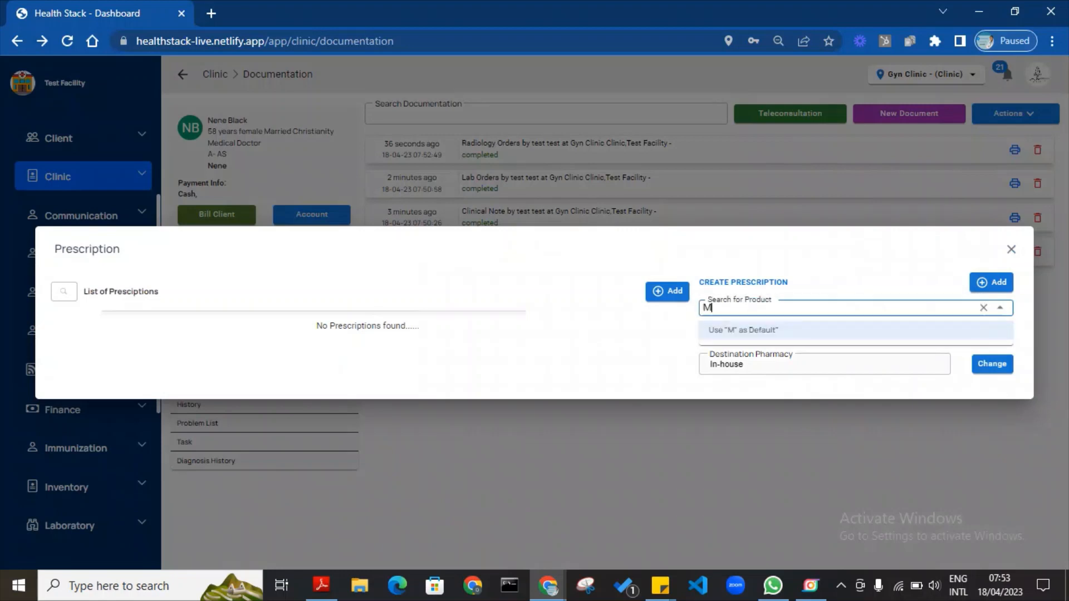
pyautogui.write('orphin')
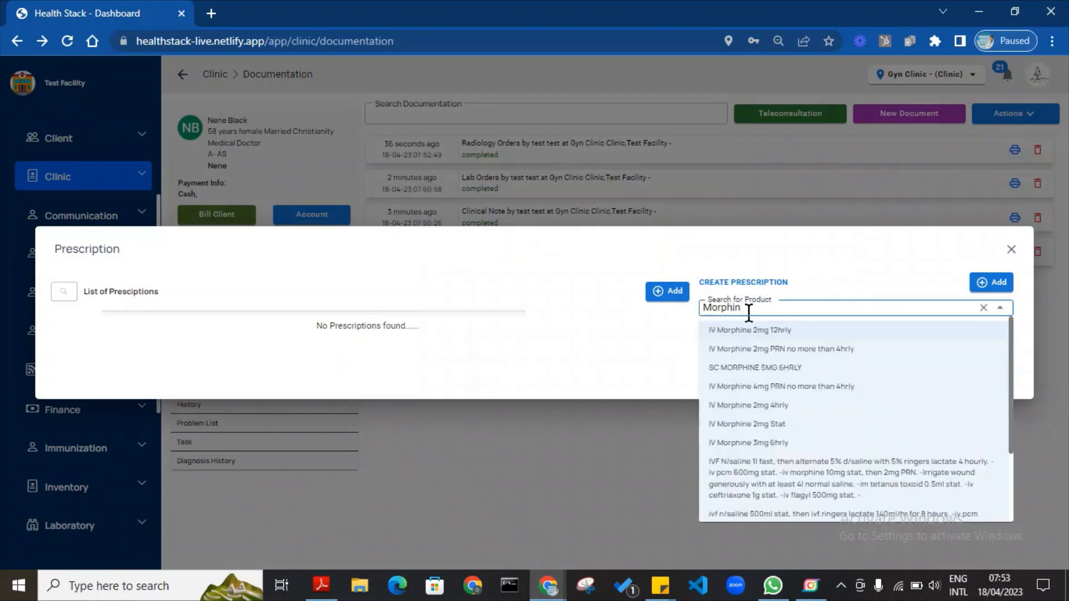
pyautogui.click(758, 332)
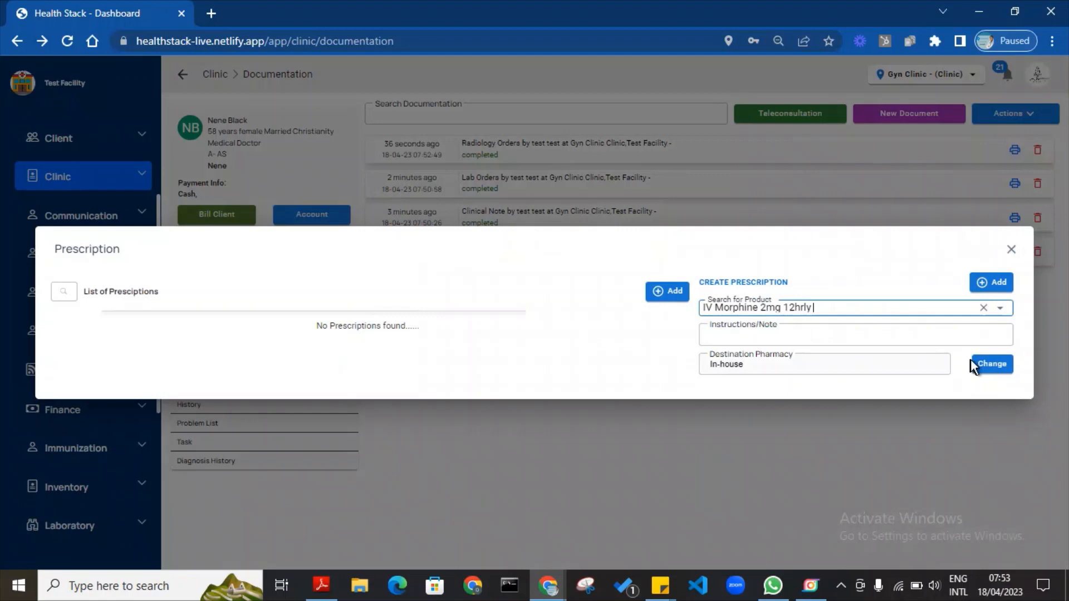
pyautogui.click(914, 335)
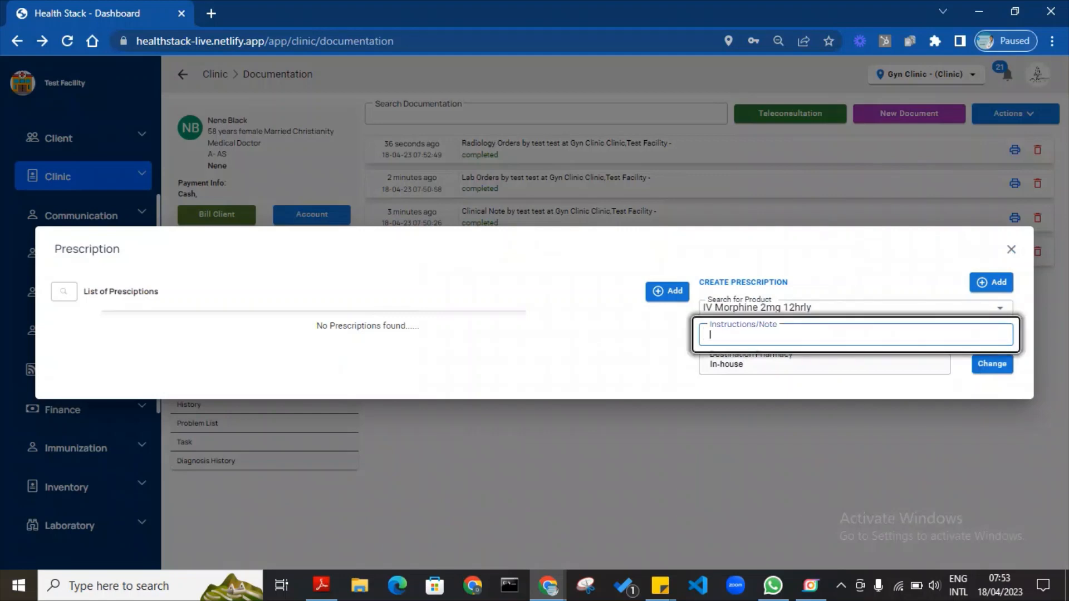
pyautogui.write('2x to')
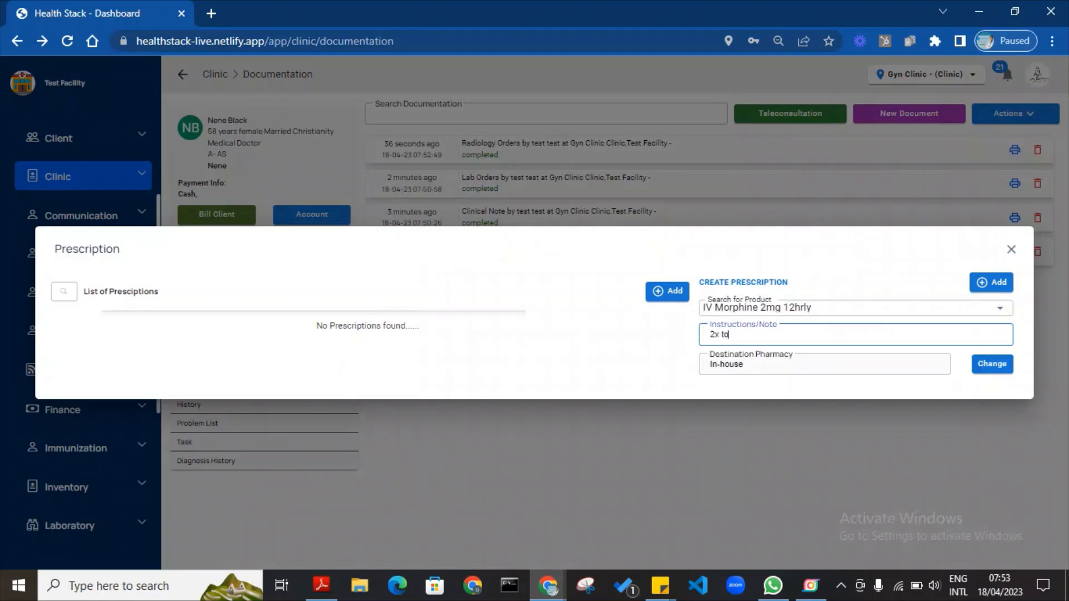
pyautogui.write('day')
pyautogui.click(992, 283)
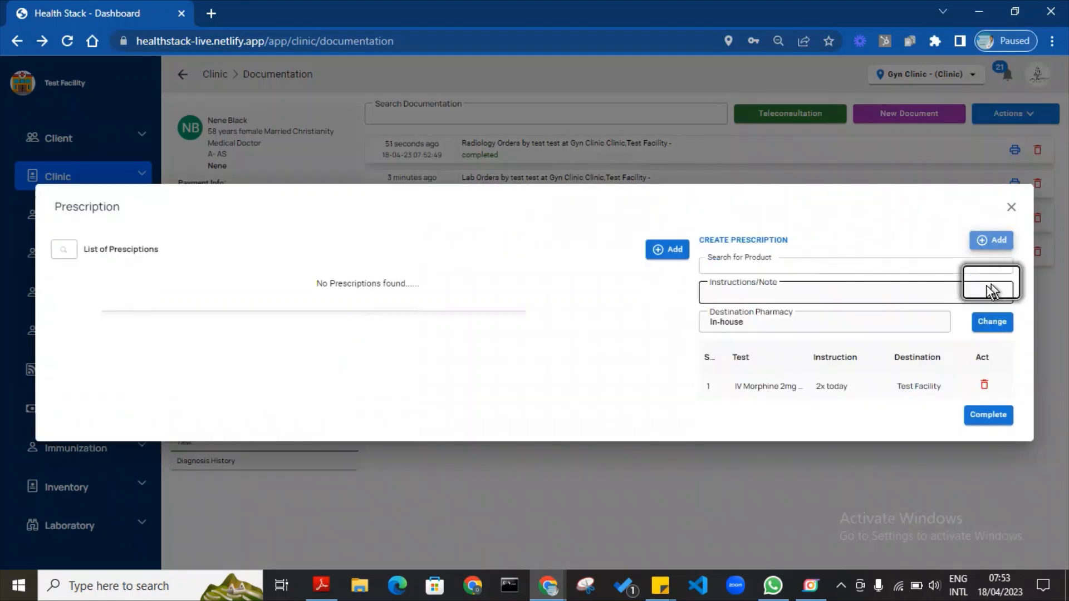
pyautogui.click(988, 416)
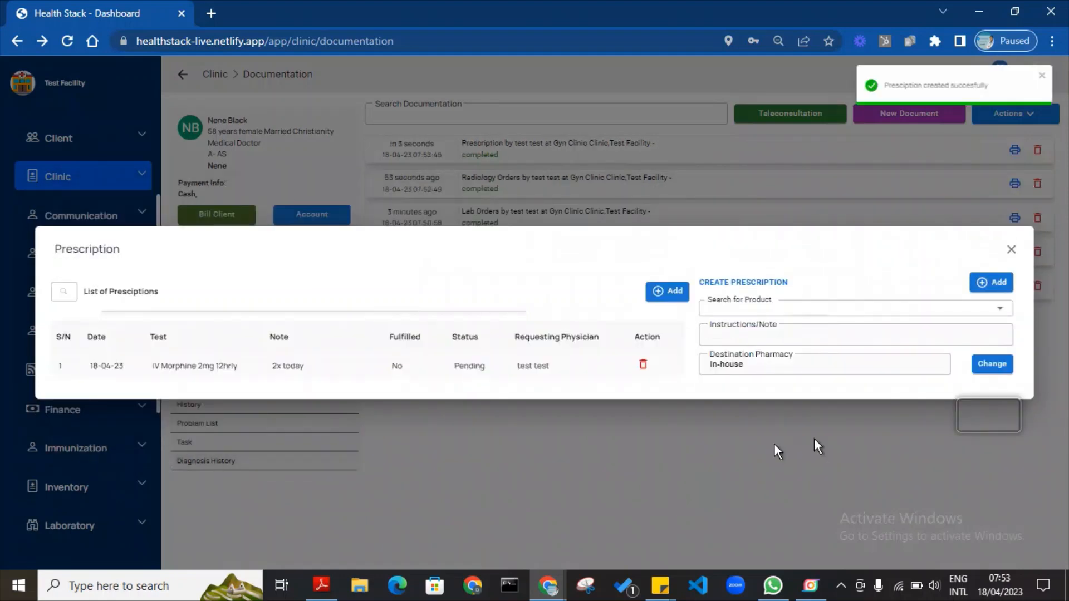
pyautogui.click(1011, 252)
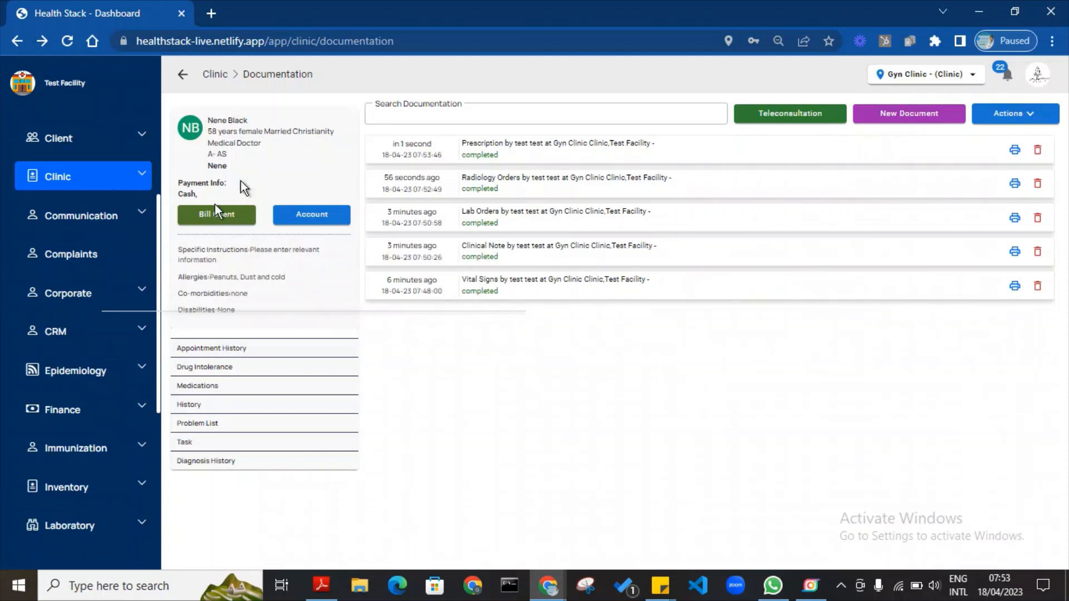
# In the medications list, comment 'given at 8:30am next at 6pm' on the morphine prescription.
pyautogui.click(199, 386)
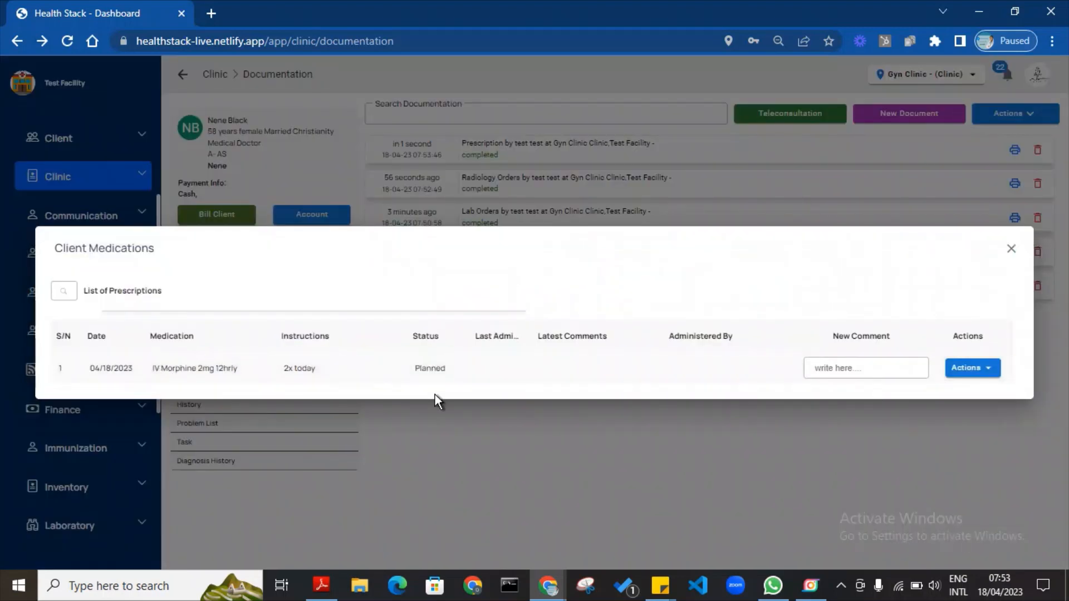
pyautogui.click(907, 364)
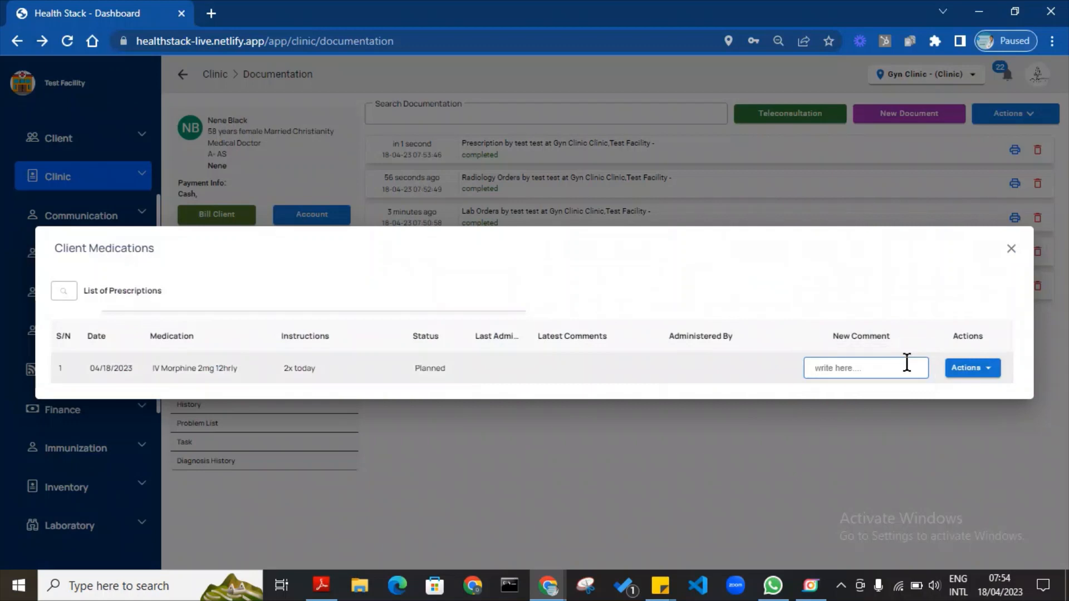
pyautogui.write('given at 12')
pyautogui.press('BackSpace')
pyautogui.press('BackSpace')
pyautogui.write('8')
pyautogui.write(':30am ne')
pyautogui.write('xt at')
pyautogui.write(' 8')
pyautogui.write('pm')
# Record a morphine dose as administered and close the medications window.
pyautogui.click(972, 368)
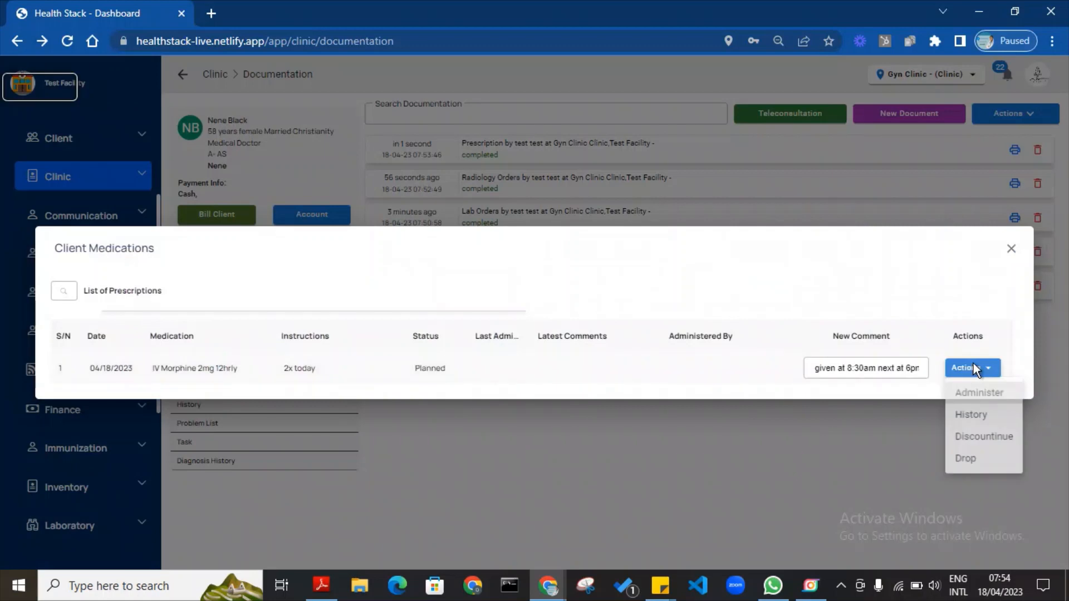
pyautogui.click(980, 394)
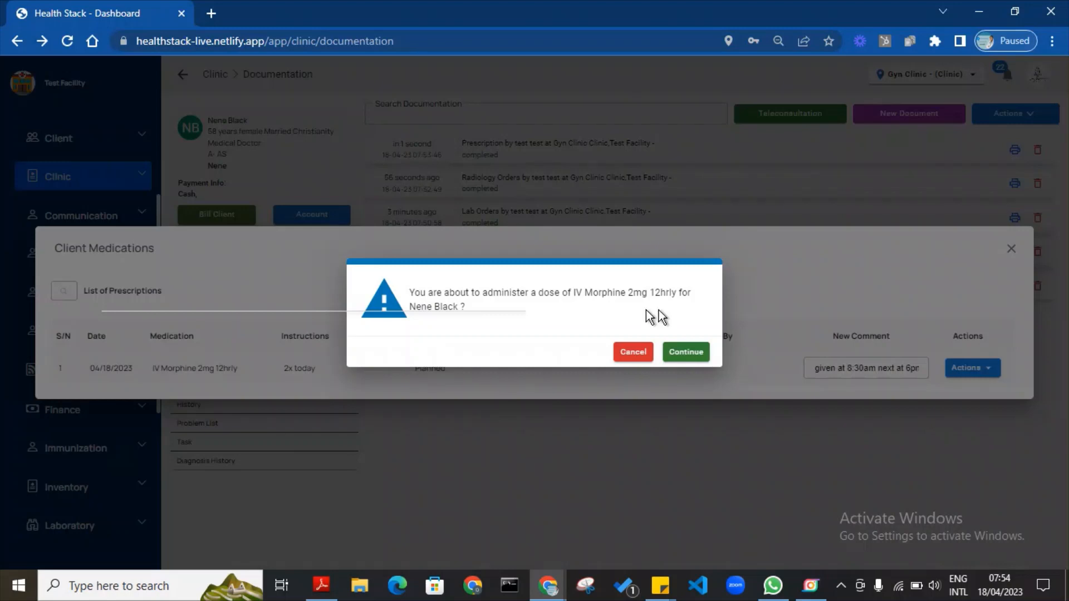
pyautogui.click(704, 352)
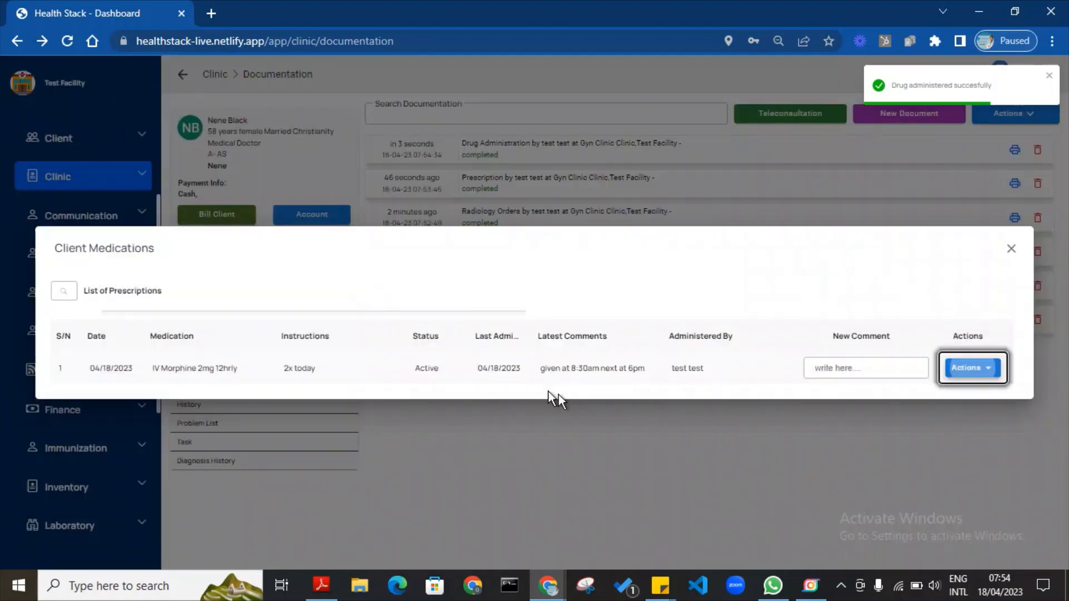
pyautogui.click(477, 371)
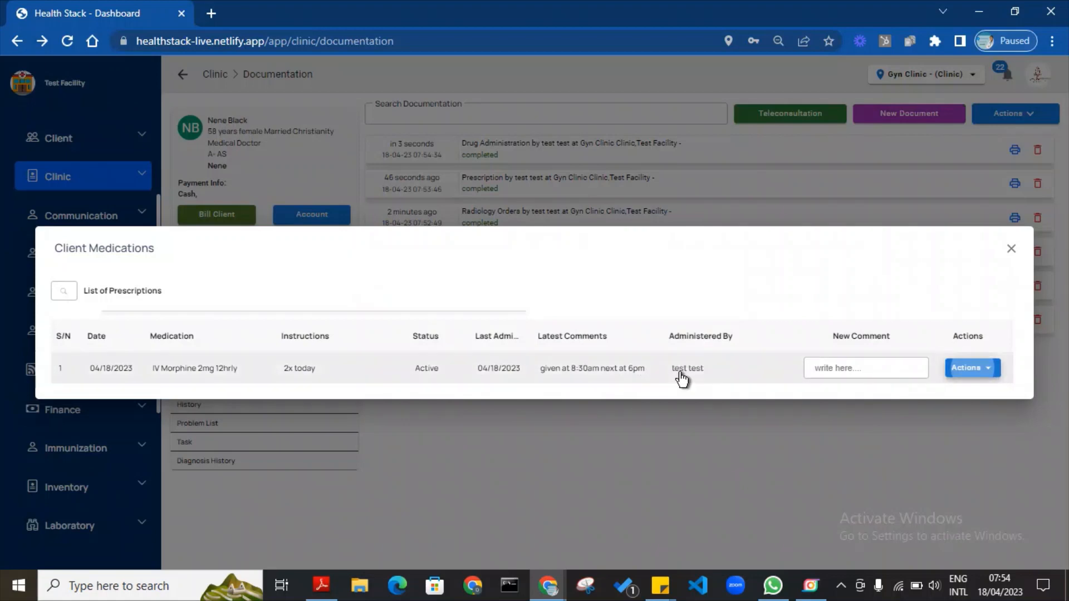
pyautogui.click(663, 440)
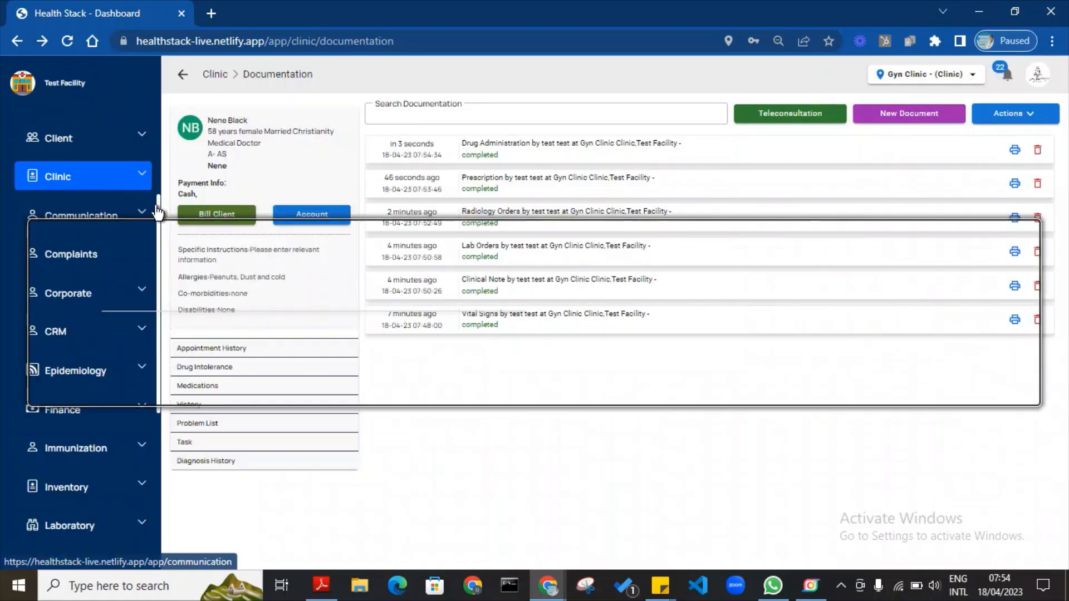
# Browse the Laboratory's billing and Lab Result pages, then return to the Laboratory Dashboard.
pyautogui.moveTo(158, 202); pyautogui.dragTo(161, 279)
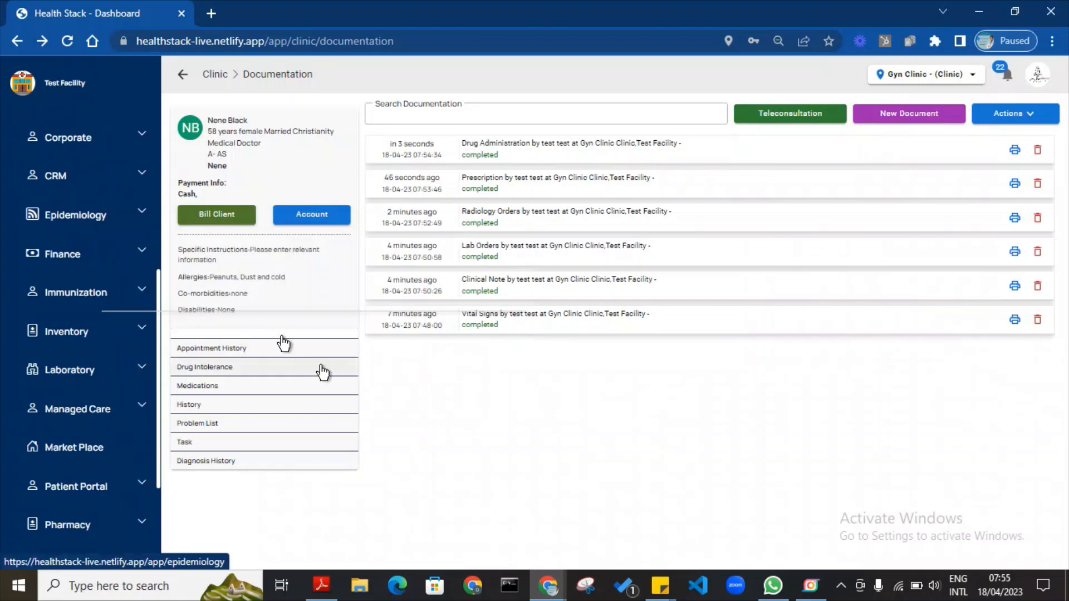
pyautogui.click(143, 372)
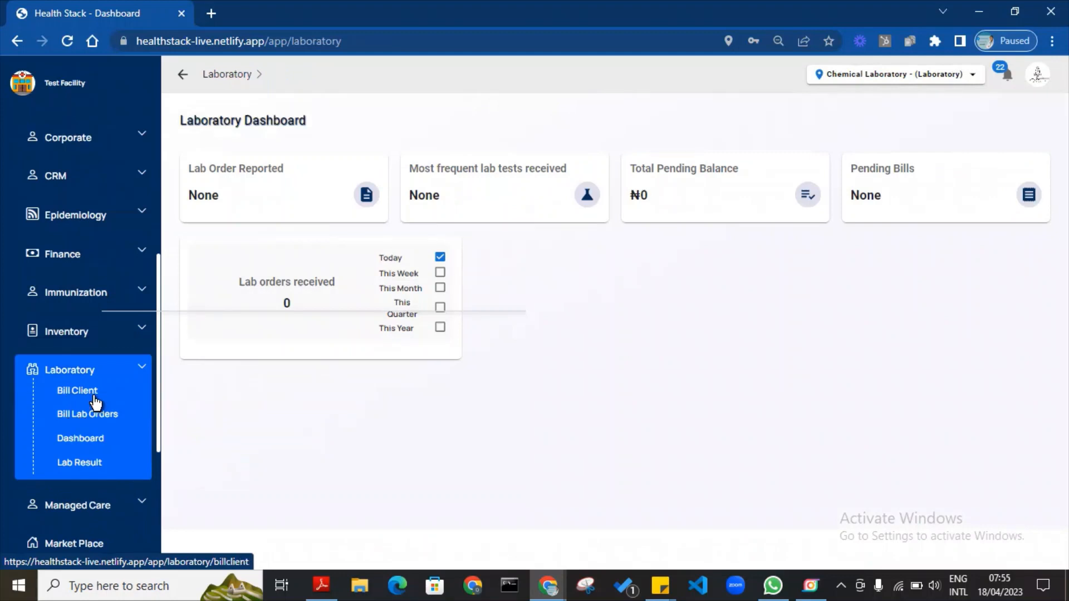
pyautogui.click(94, 418)
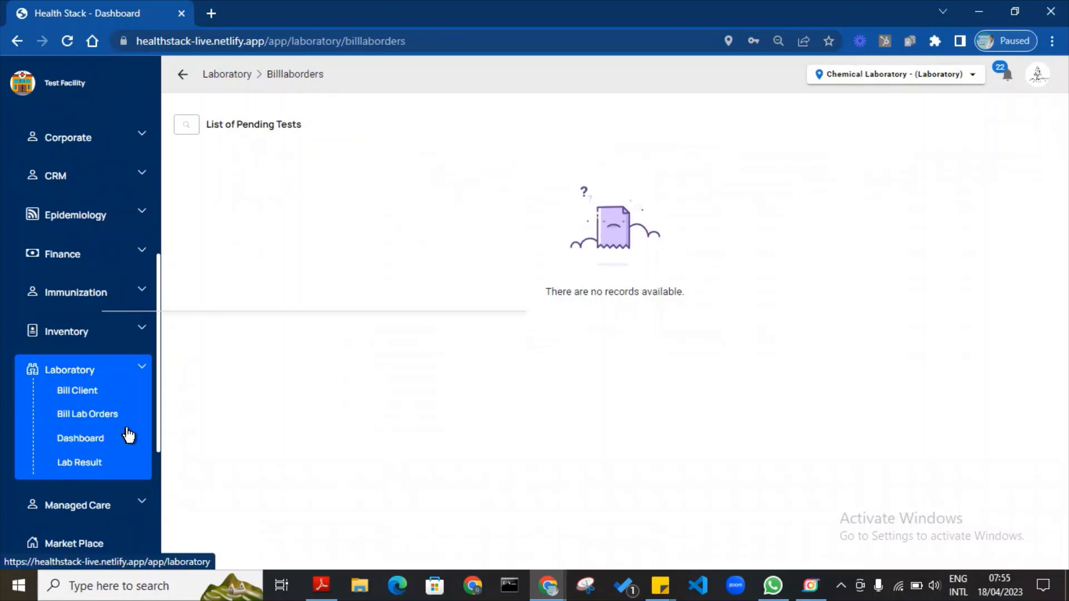
pyautogui.click(93, 467)
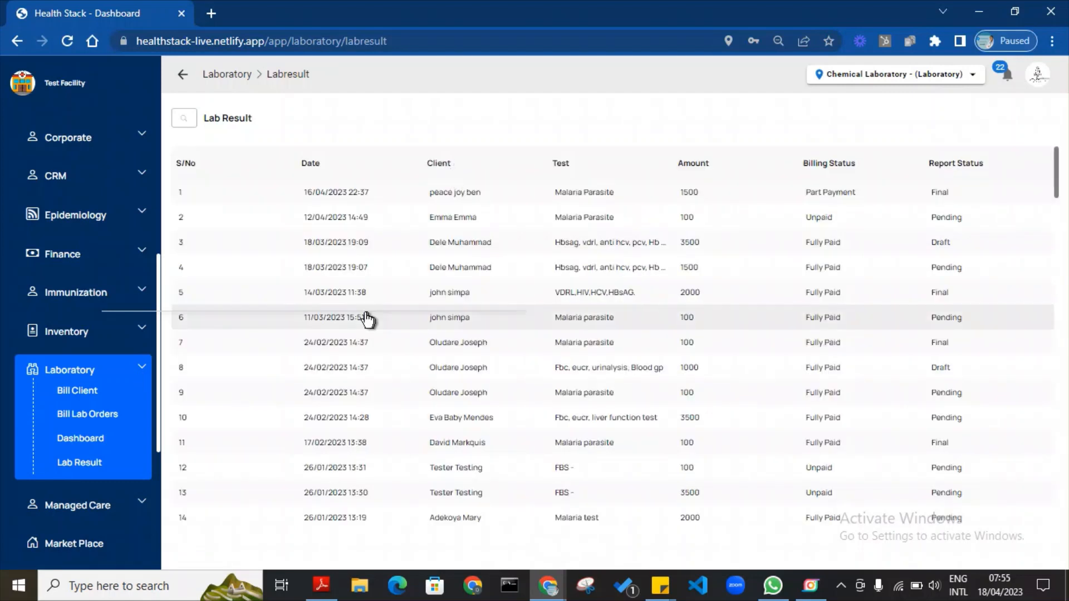
pyautogui.click(144, 376)
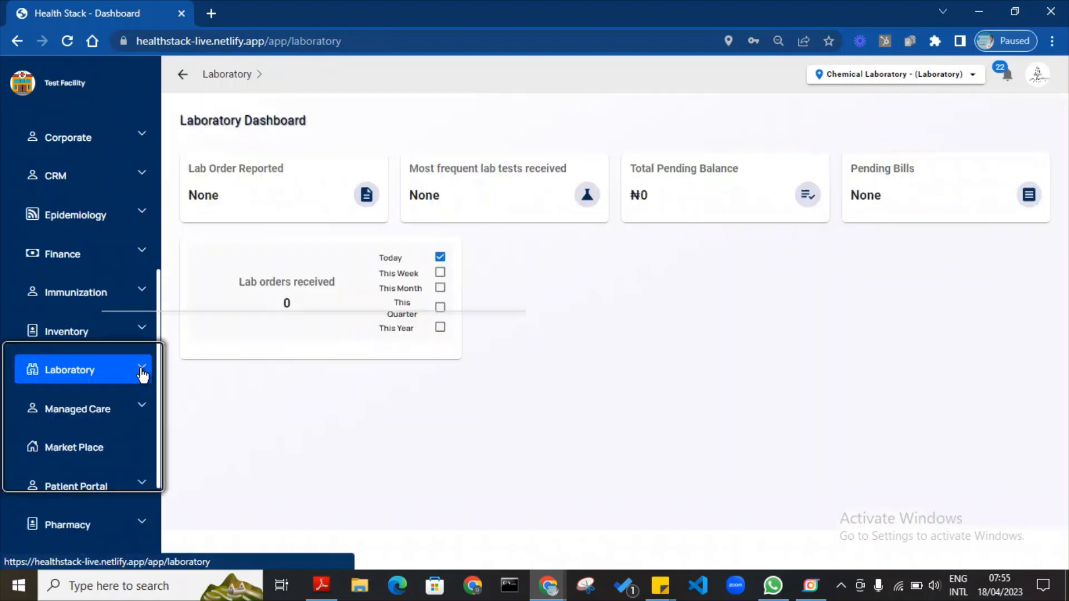
pyautogui.scroll(-3, 159, 323)
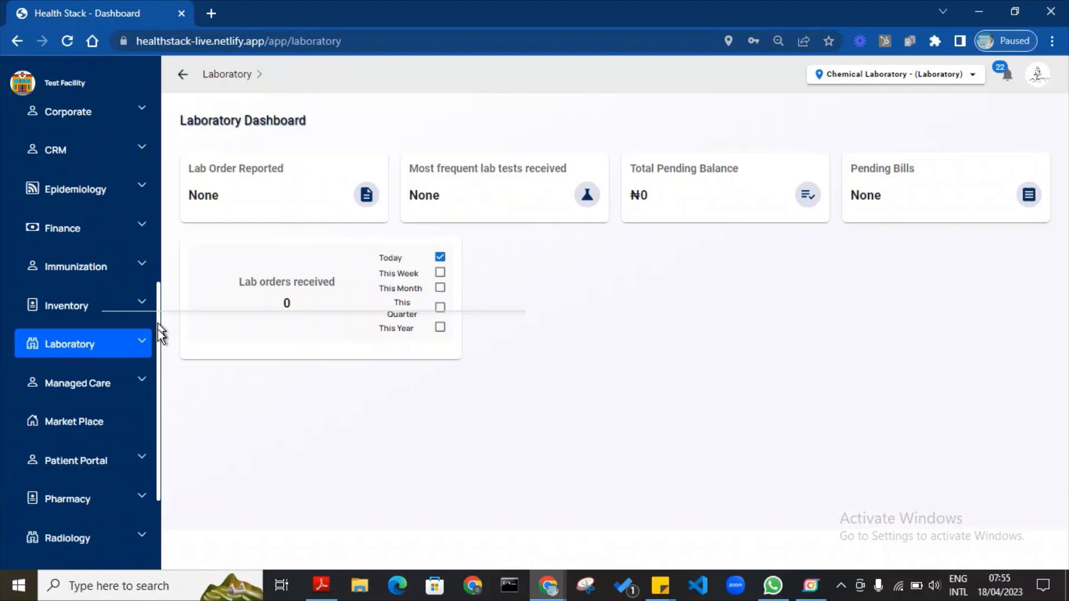
# Check Radiology Results, then list the radiology tests awaiting billing with their investigation counts.
pyautogui.click(142, 425)
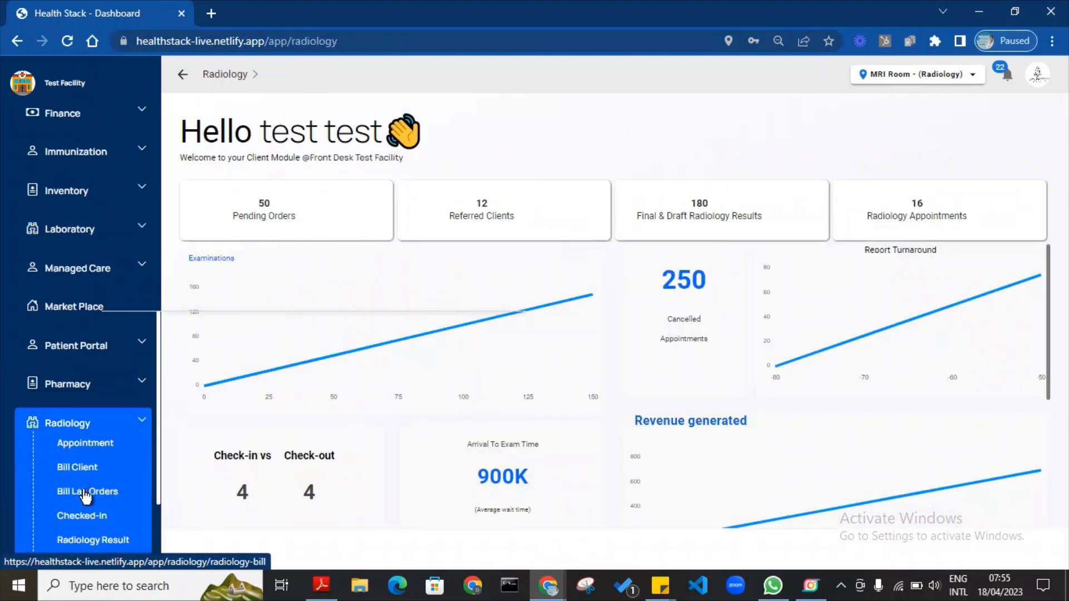
pyautogui.click(84, 493)
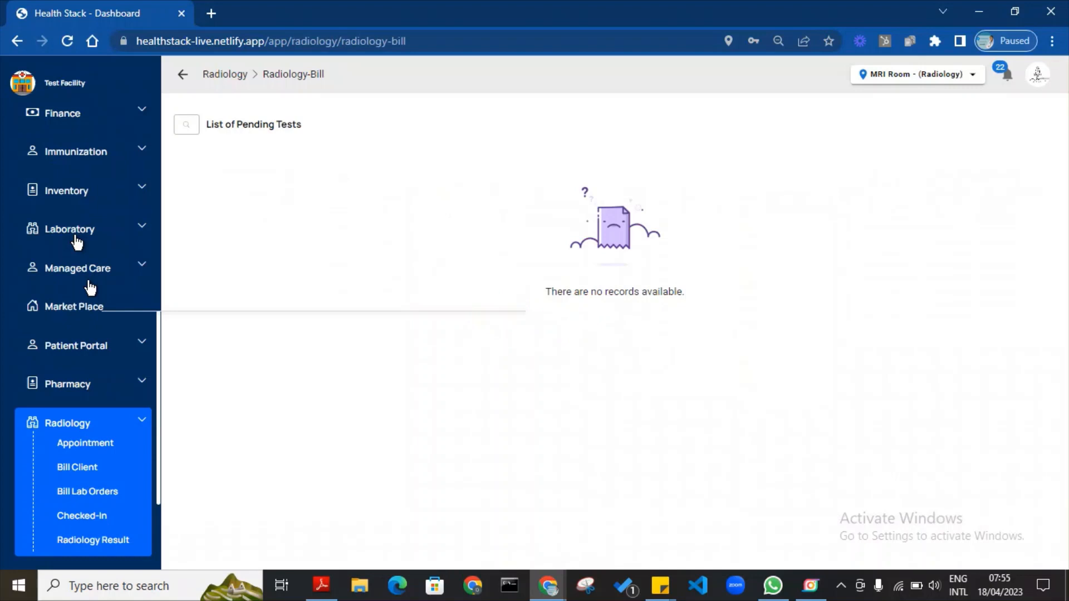
pyautogui.moveTo(159, 398); pyautogui.dragTo(160, 448)
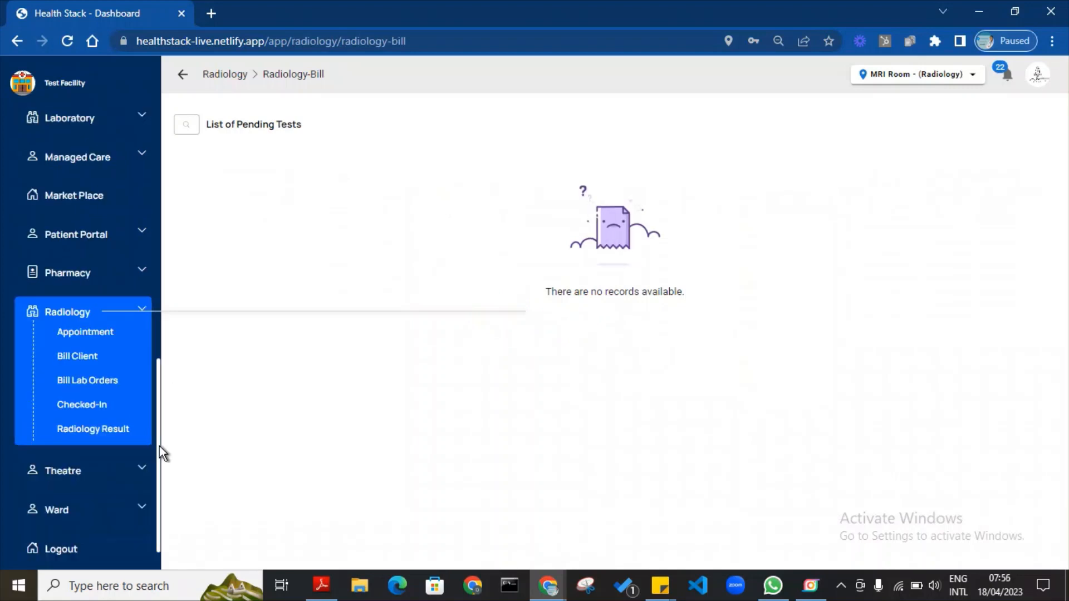
pyautogui.click(109, 432)
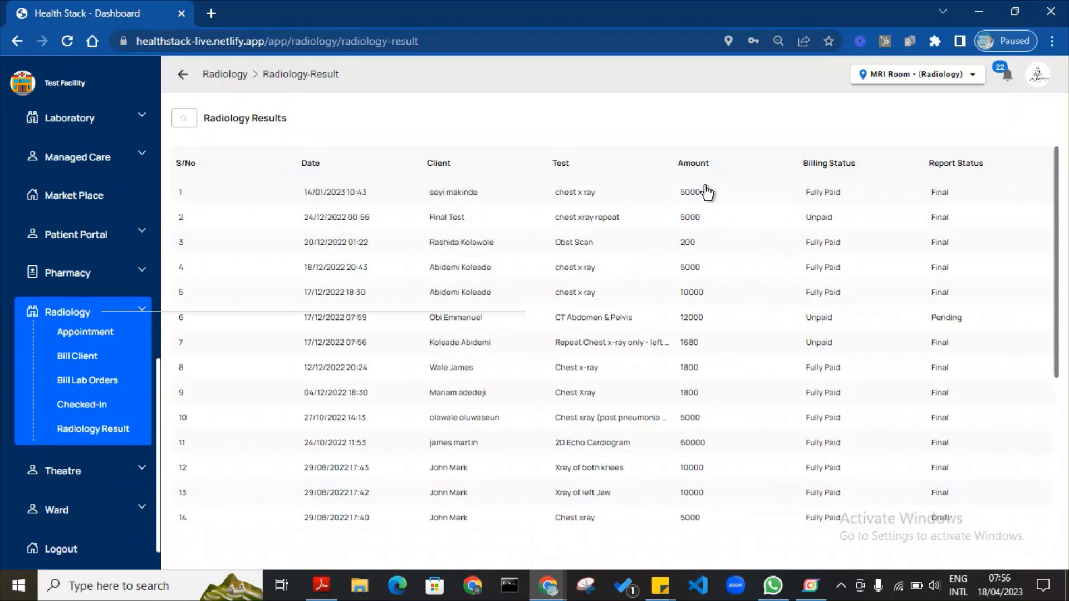
pyautogui.click(84, 382)
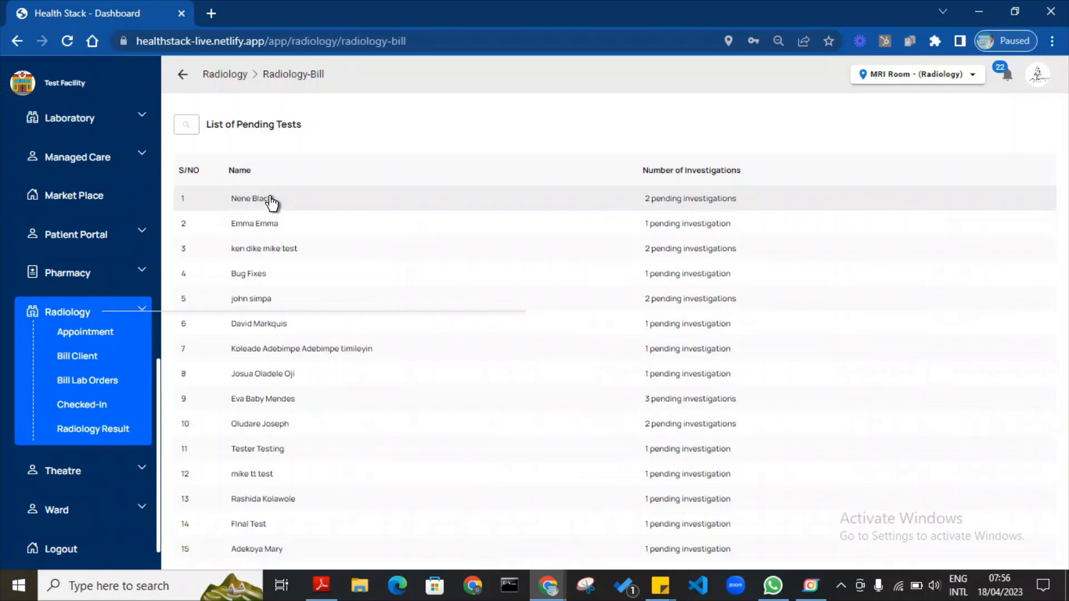
# Add Abdominal Pelvic USS to the bill for the patient's Abdominopelvic USS request.
pyautogui.click(696, 202)
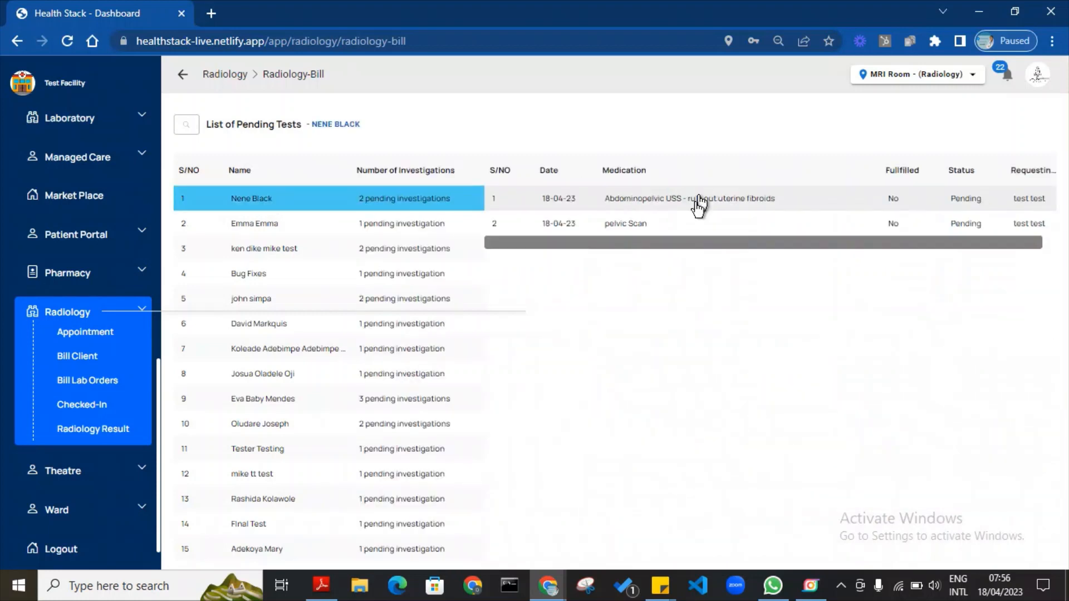
pyautogui.click(622, 201)
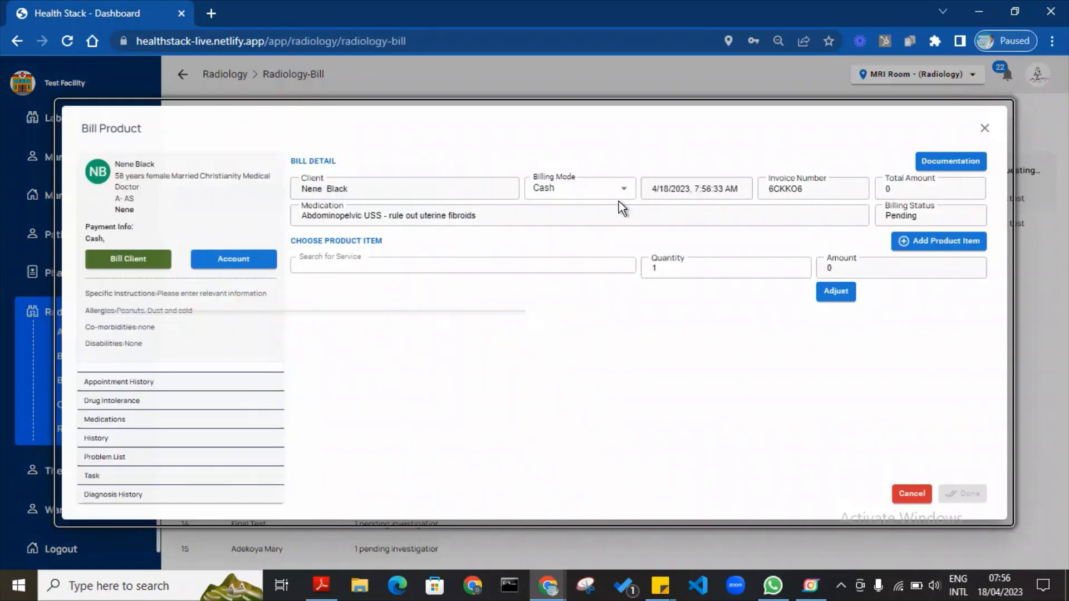
pyautogui.click(341, 267)
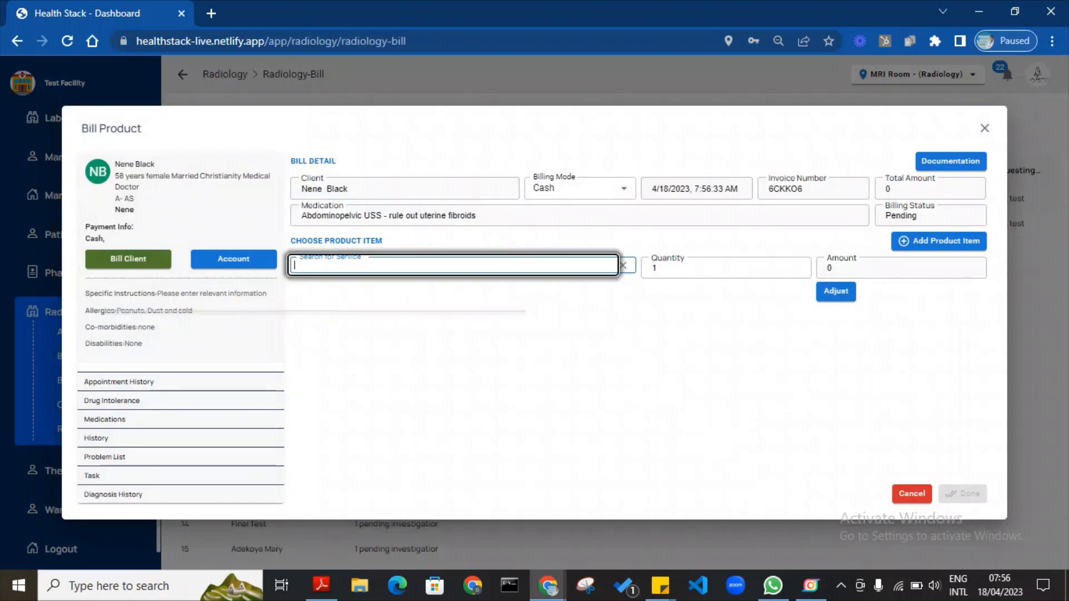
pyautogui.write('Abdomino')
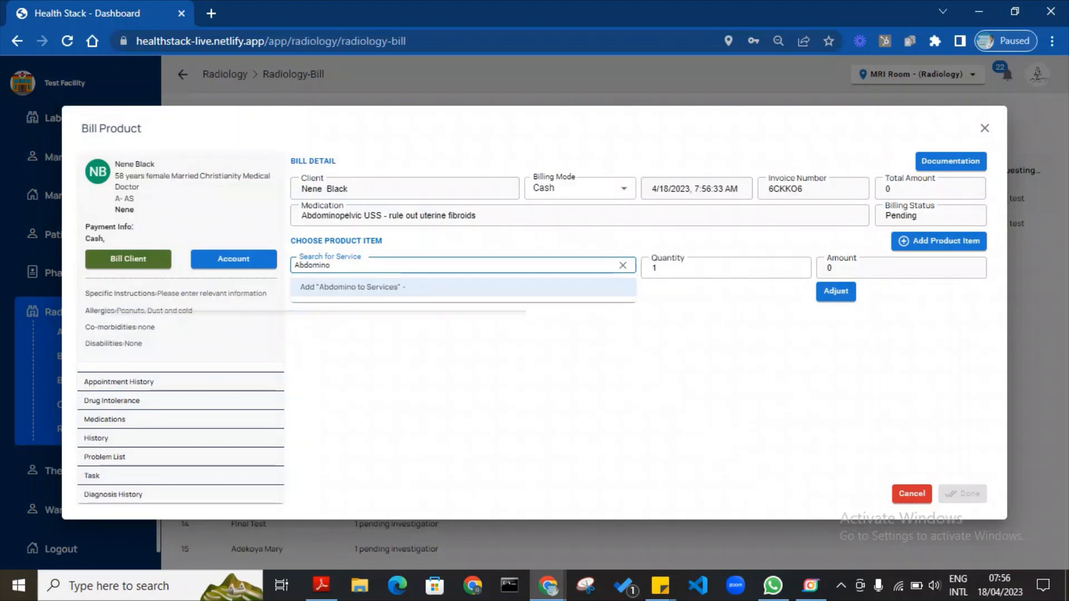
pyautogui.write('pelvic')
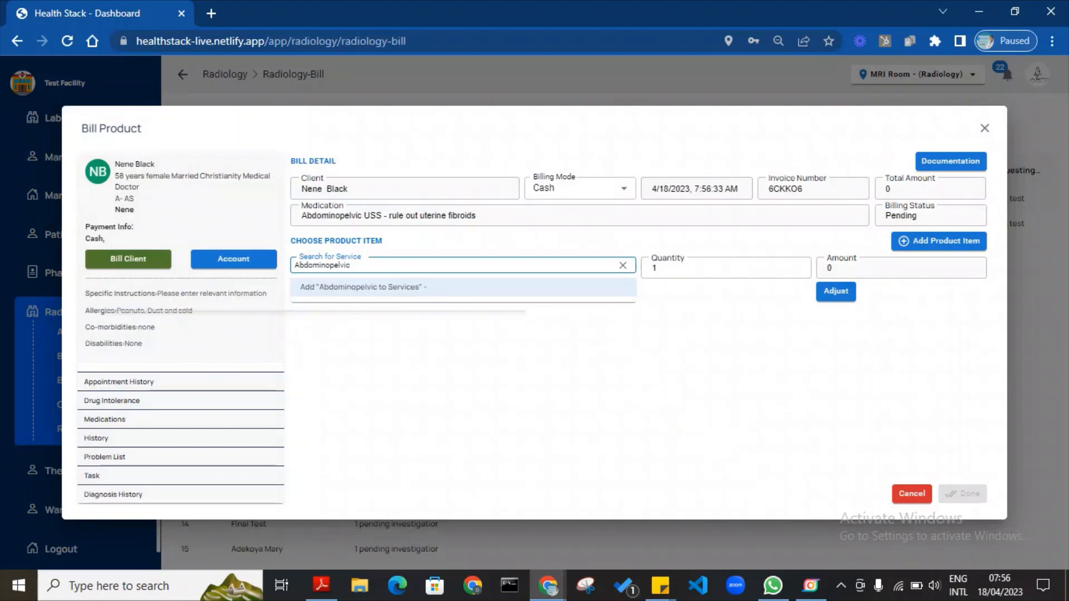
pyautogui.click(623, 266)
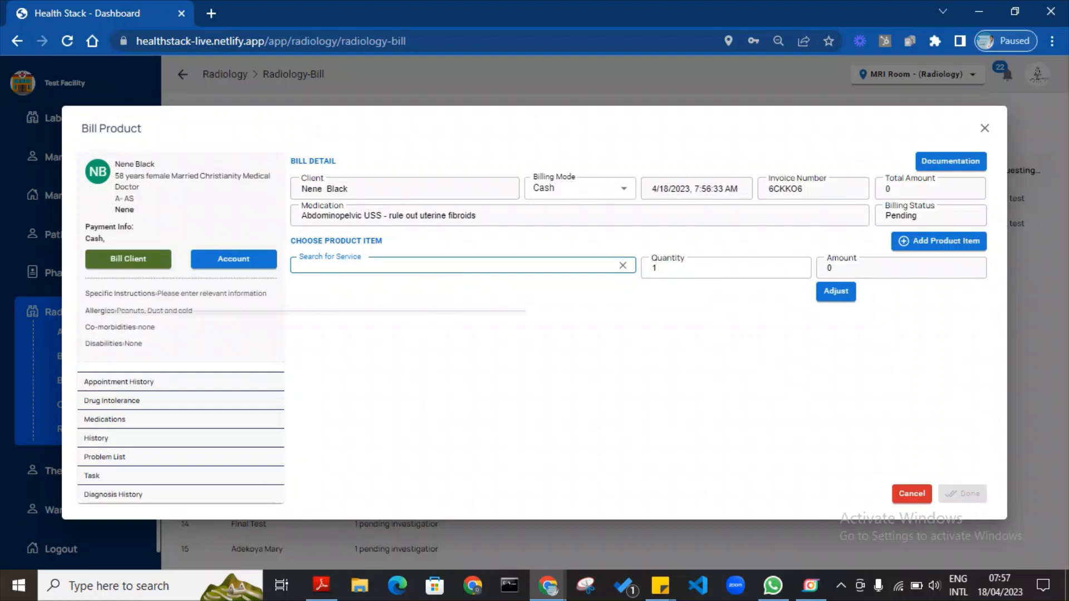
pyautogui.write('pelvic')
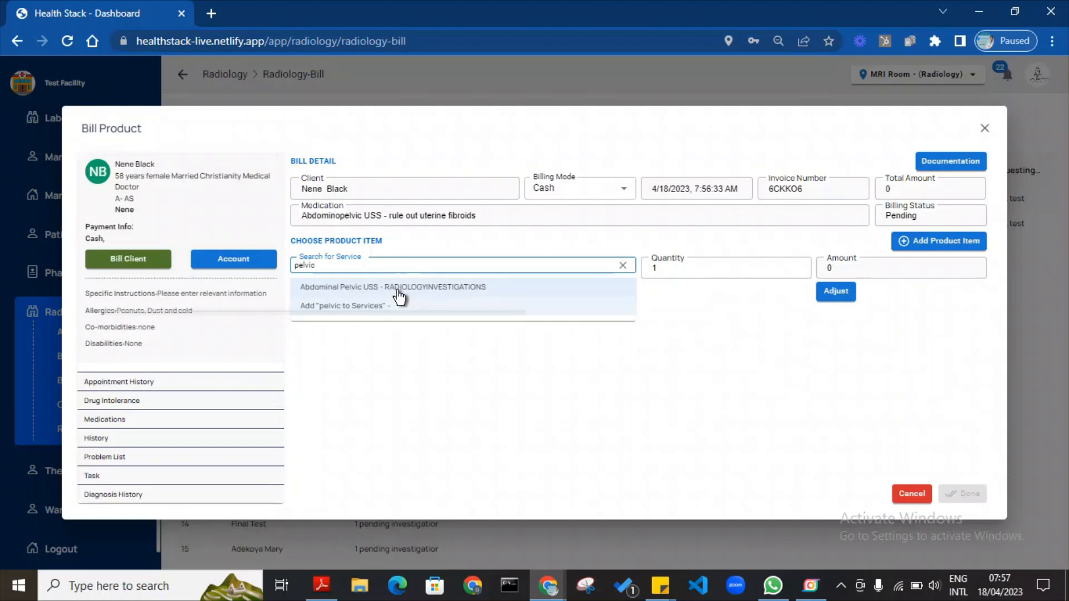
pyautogui.click(399, 293)
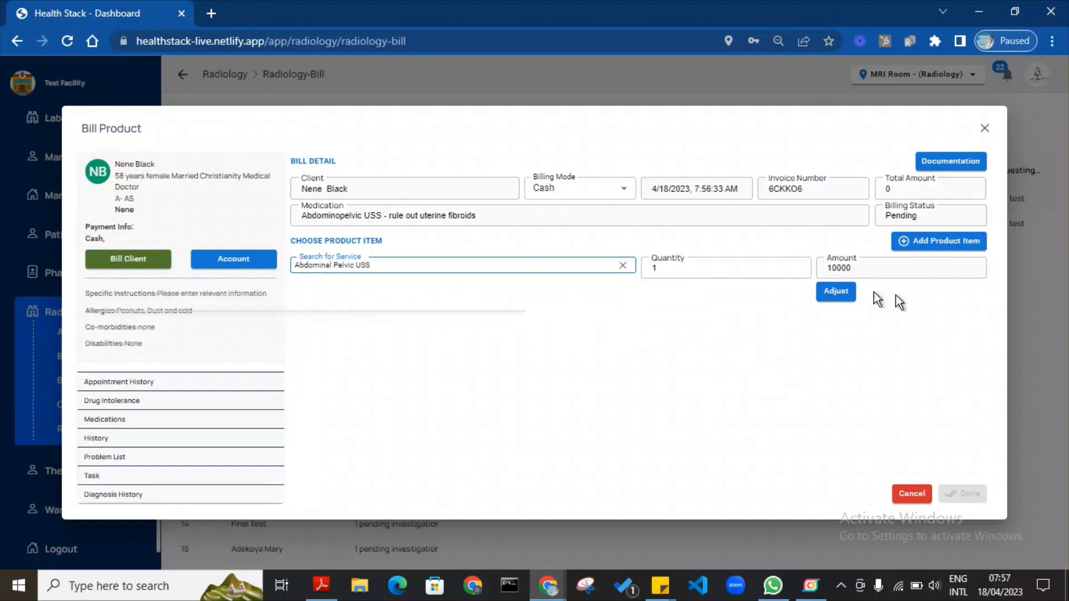
pyautogui.click(927, 243)
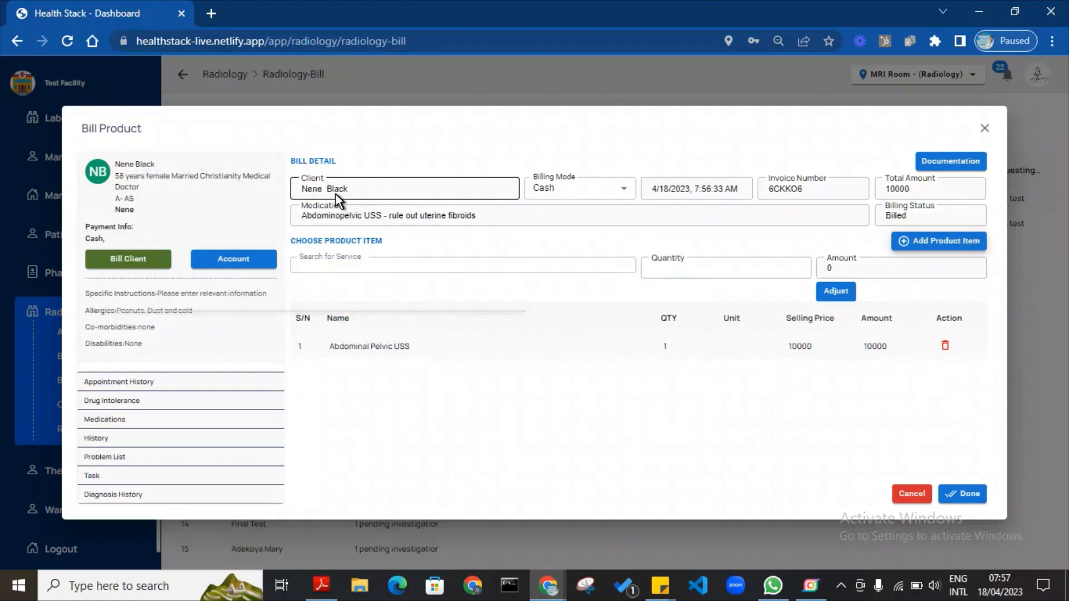
# Keep Cash as the billing mode and save the 10000 radiology bill.
pyautogui.click(600, 195)
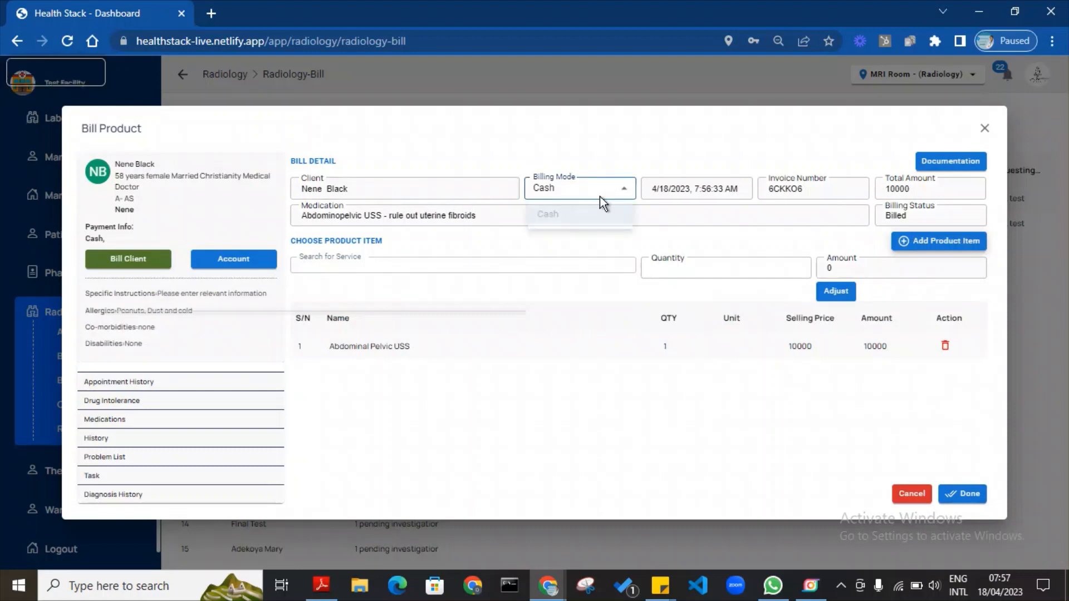
pyautogui.click(600, 195)
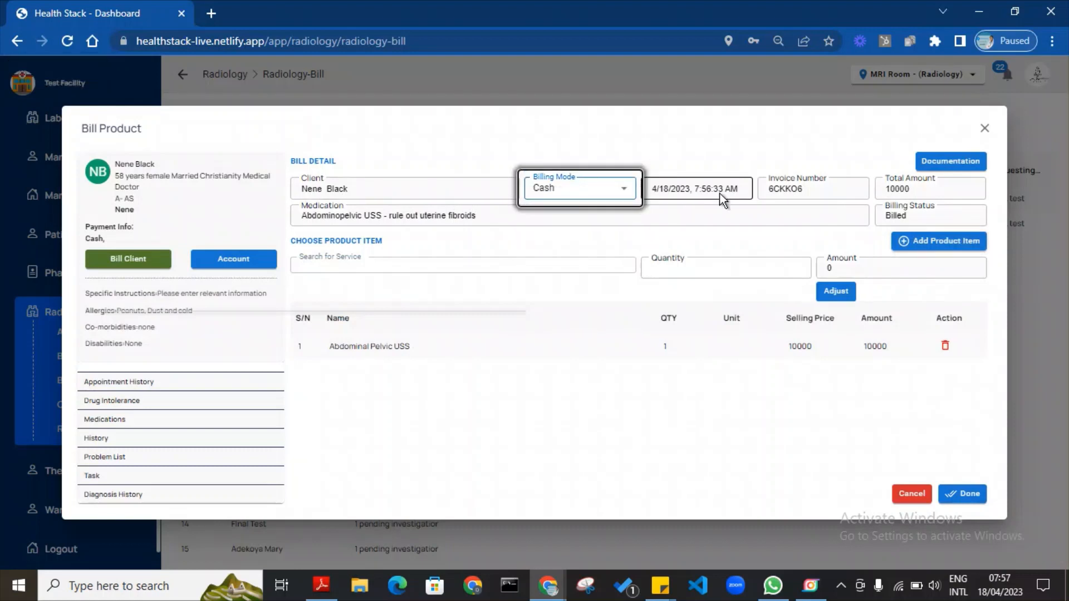
pyautogui.click(730, 159)
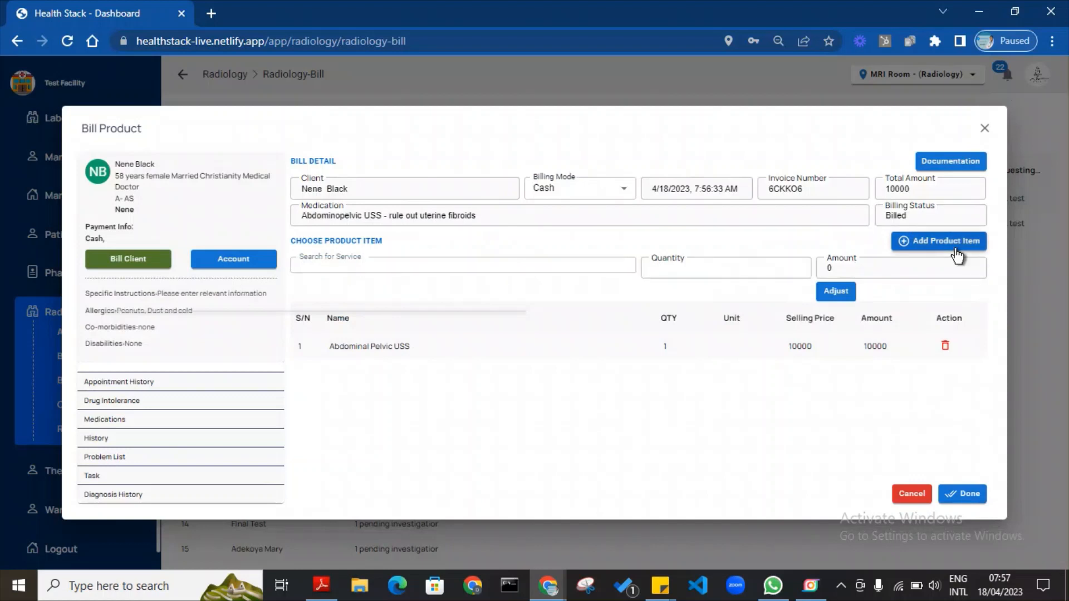
pyautogui.click(964, 492)
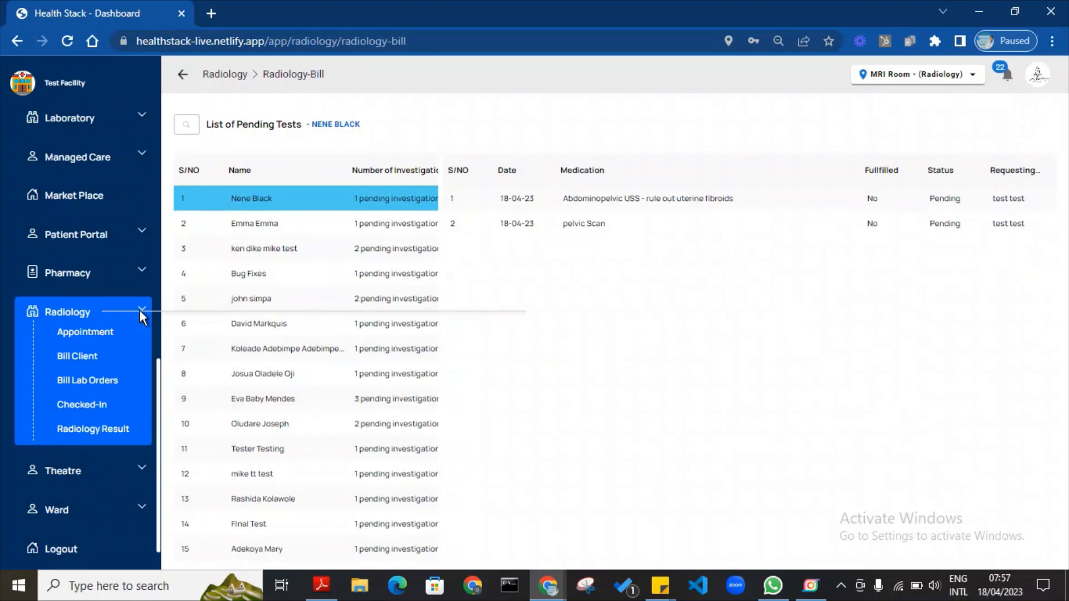
# Show the top patient's pending IV Morphine 2mg 12hrly prescription in Pharmacy's Bill Prescription Sent list.
pyautogui.click(142, 272)
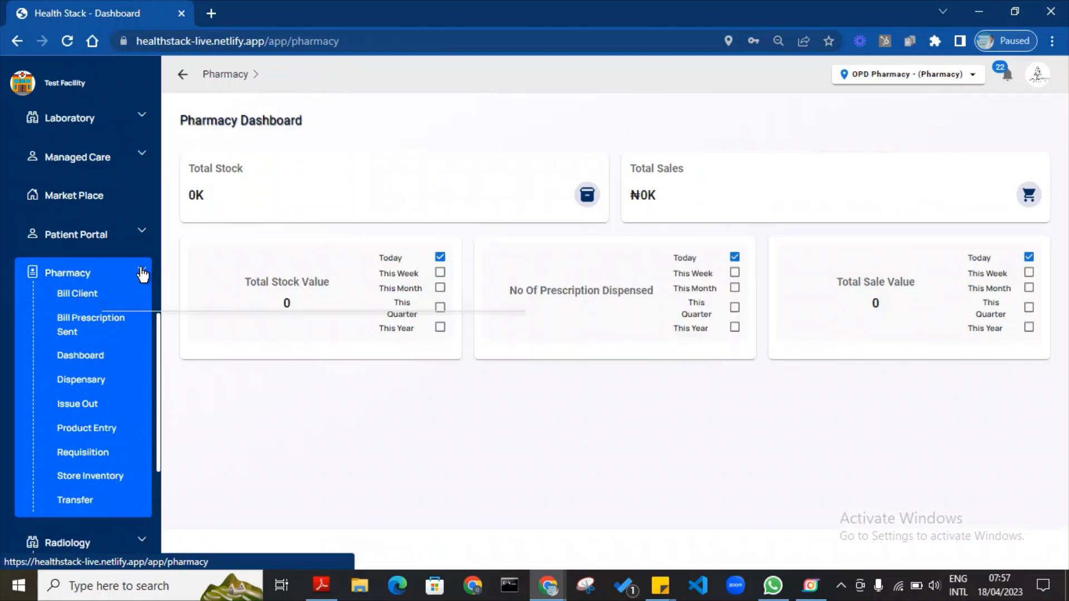
pyautogui.click(103, 330)
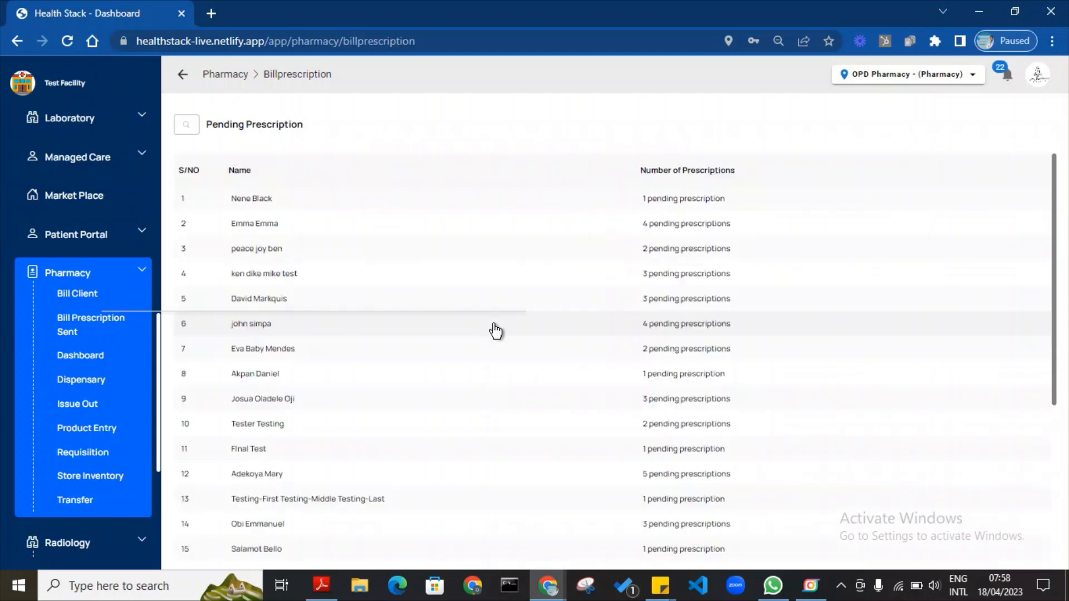
pyautogui.click(453, 210)
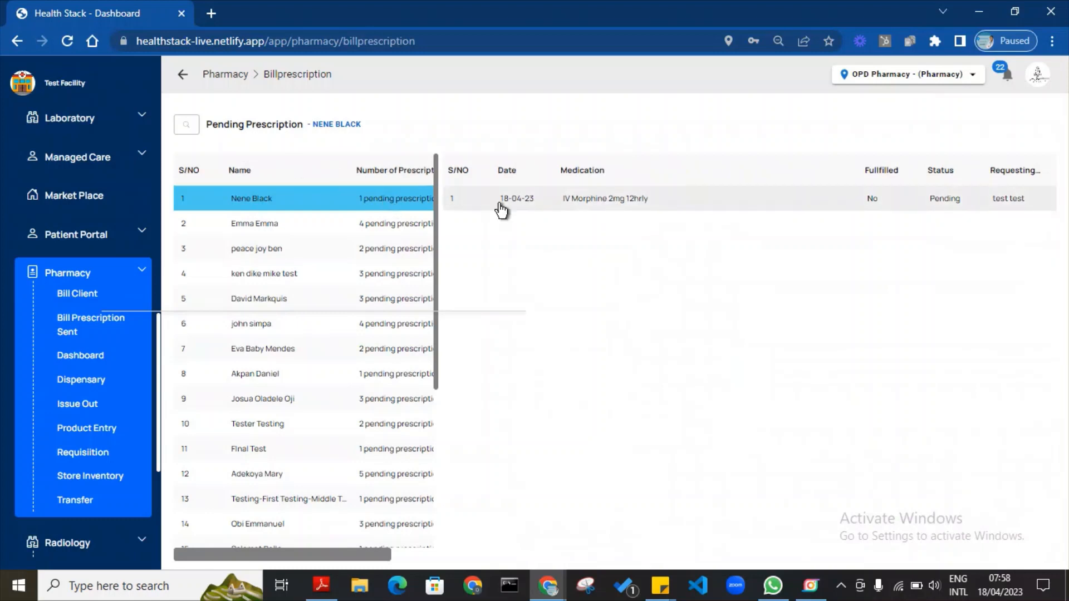
# Search the Morphine prescription's billing form for Morphine, then close it without billing.
pyautogui.click(631, 199)
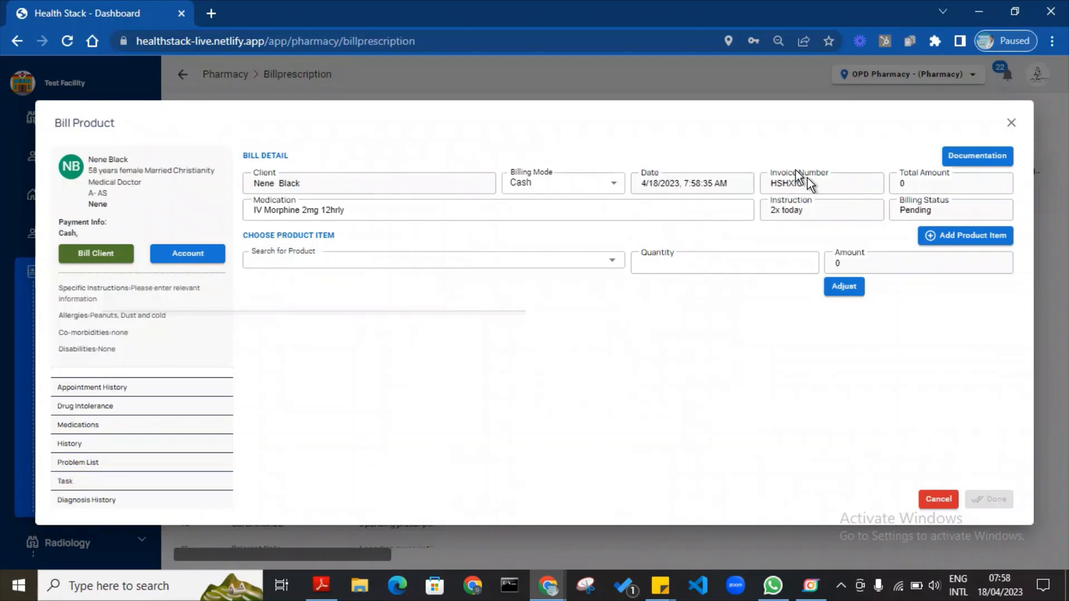
pyautogui.click(1011, 123)
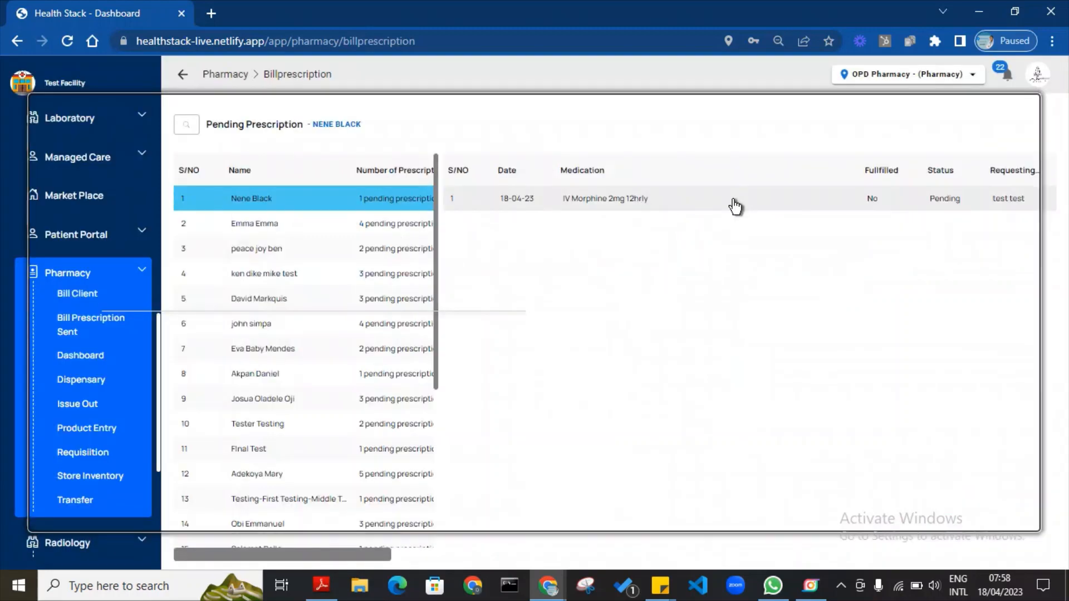
pyautogui.click(668, 204)
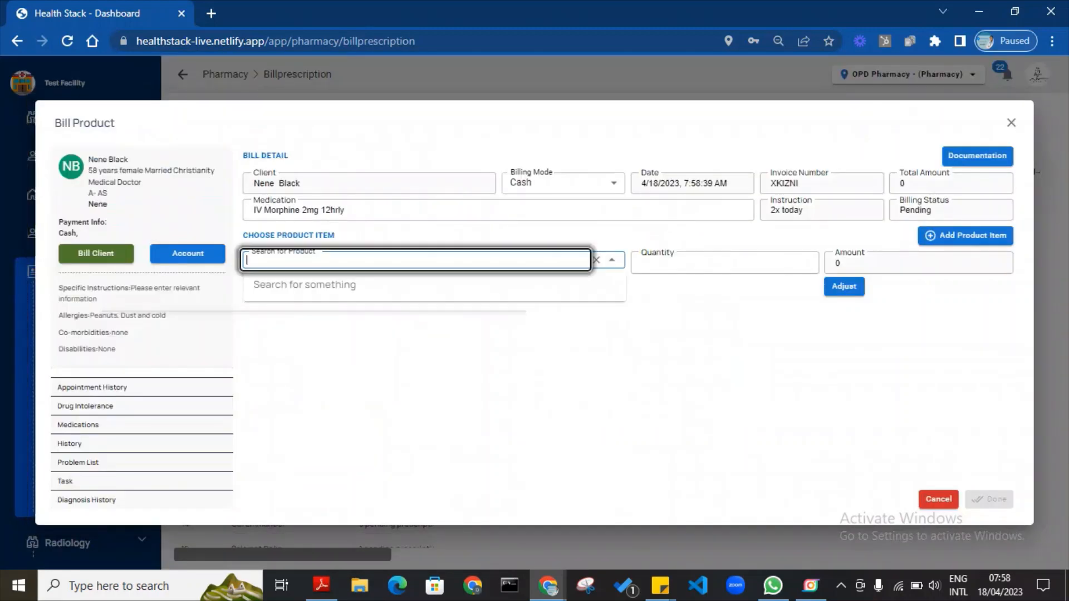
pyautogui.write('IV MOr')
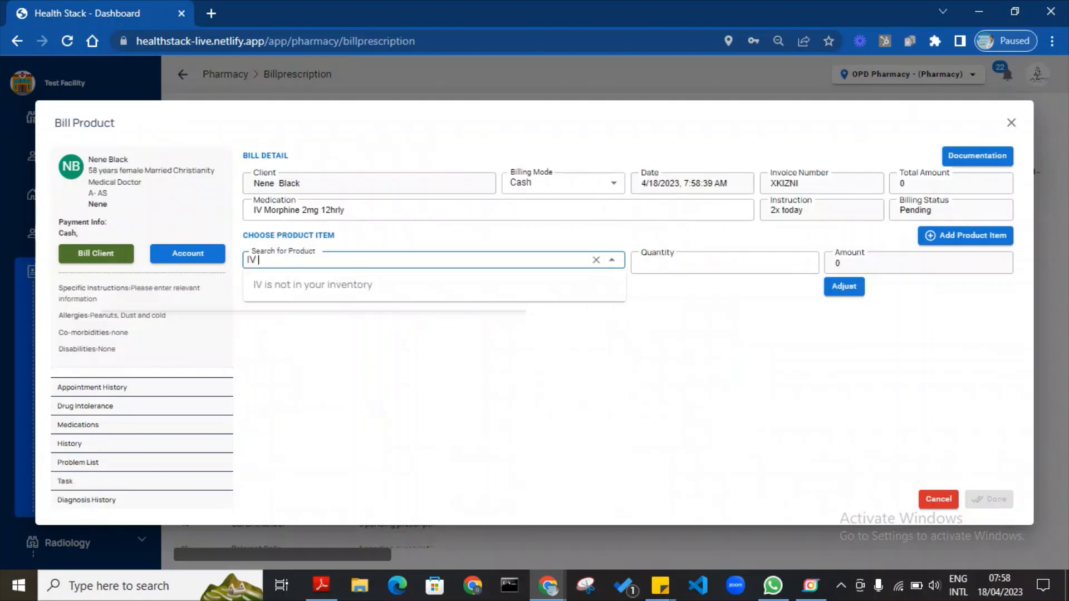
pyautogui.press('BackSpace')
pyautogui.press('BackSpace')
pyautogui.press('BackSpace')
pyautogui.press('BackSpace')
pyautogui.press('BackSpace')
pyautogui.press('BackSpace')
pyautogui.write('Mor')
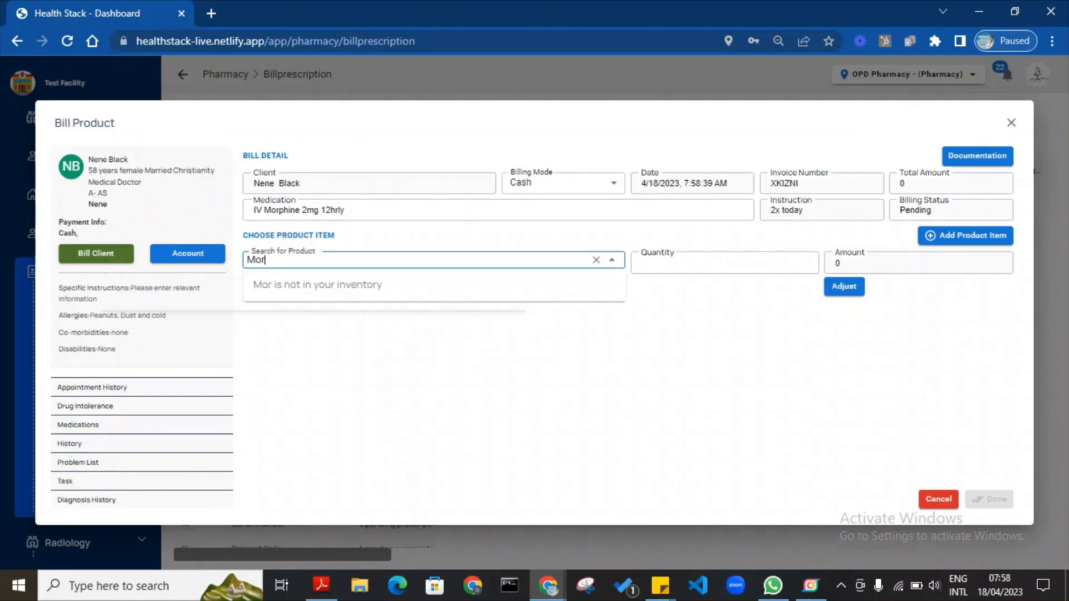
pyautogui.write('phine')
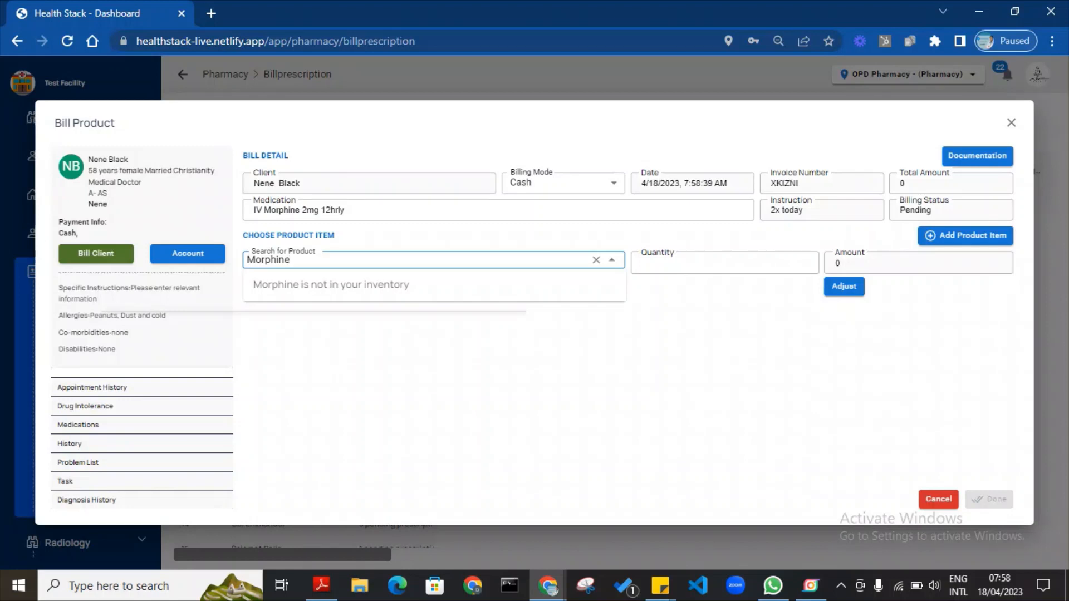
pyautogui.press('BackSpace')
pyautogui.click(1012, 123)
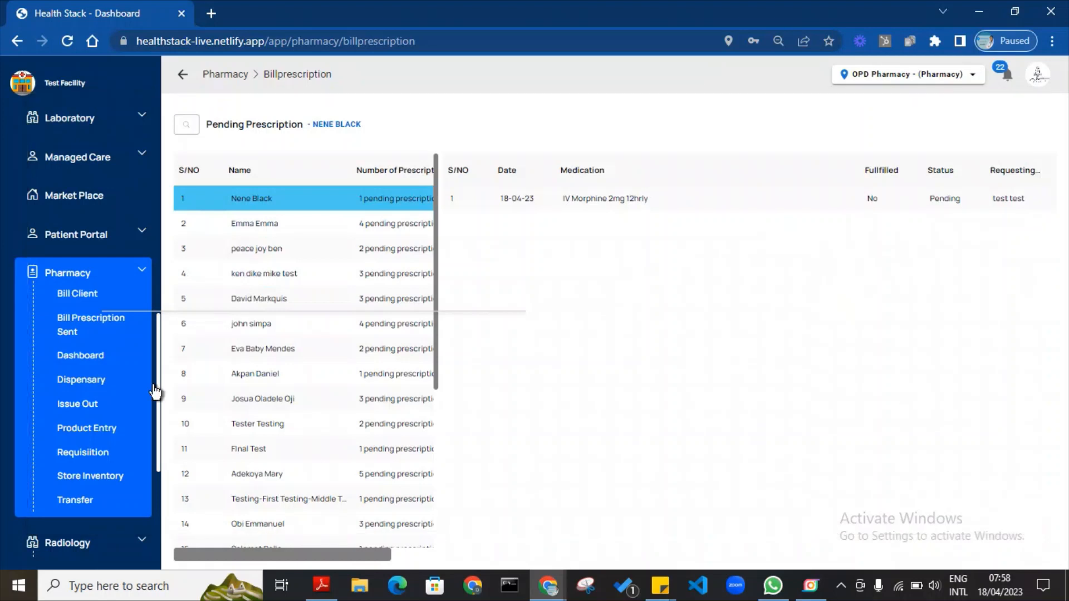
# Start a new pharmacy product entry from supplier Hmedix dated 01/04/2023.
pyautogui.click(98, 429)
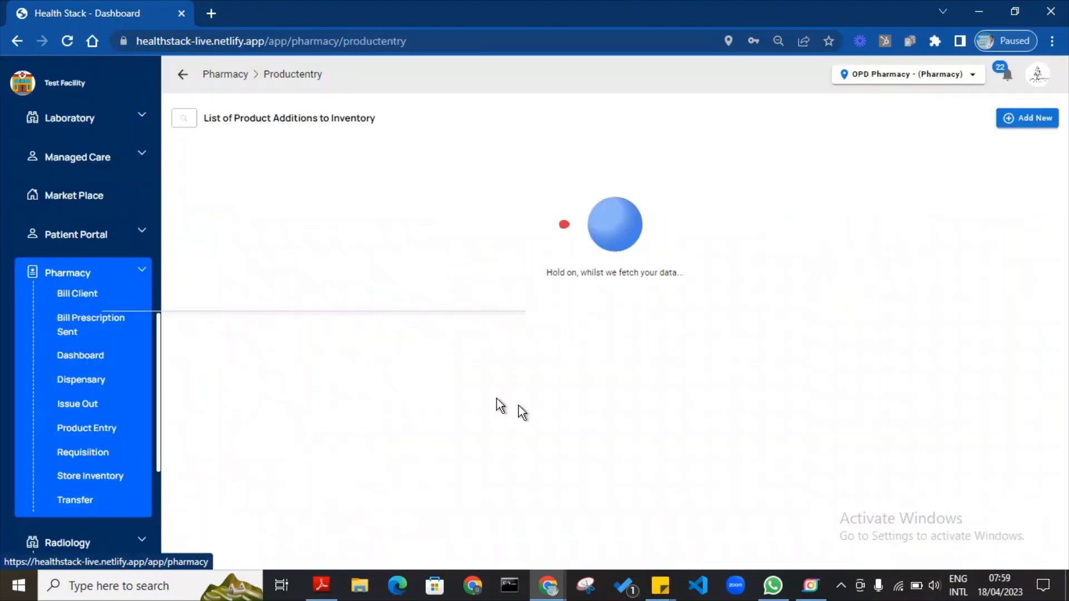
pyautogui.click(71, 429)
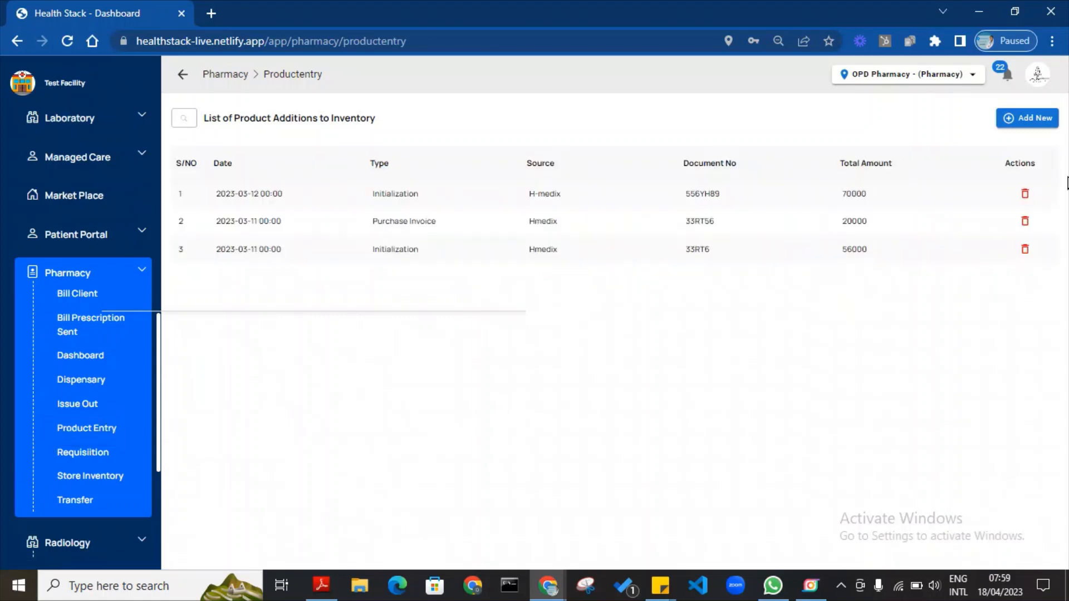
pyautogui.click(1039, 126)
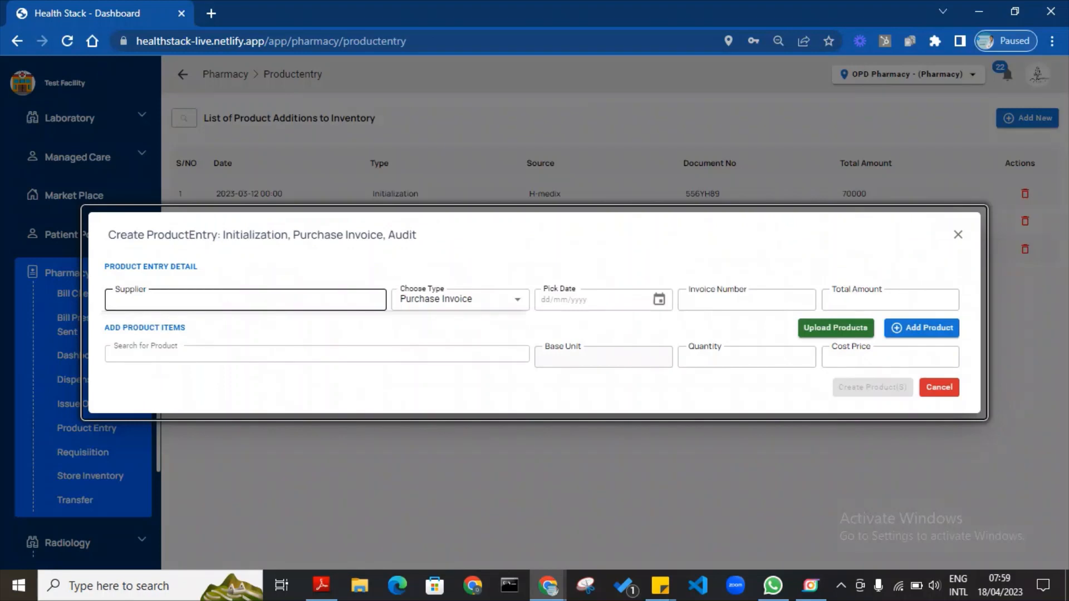
pyautogui.click(267, 300)
pyautogui.write('Hmedix')
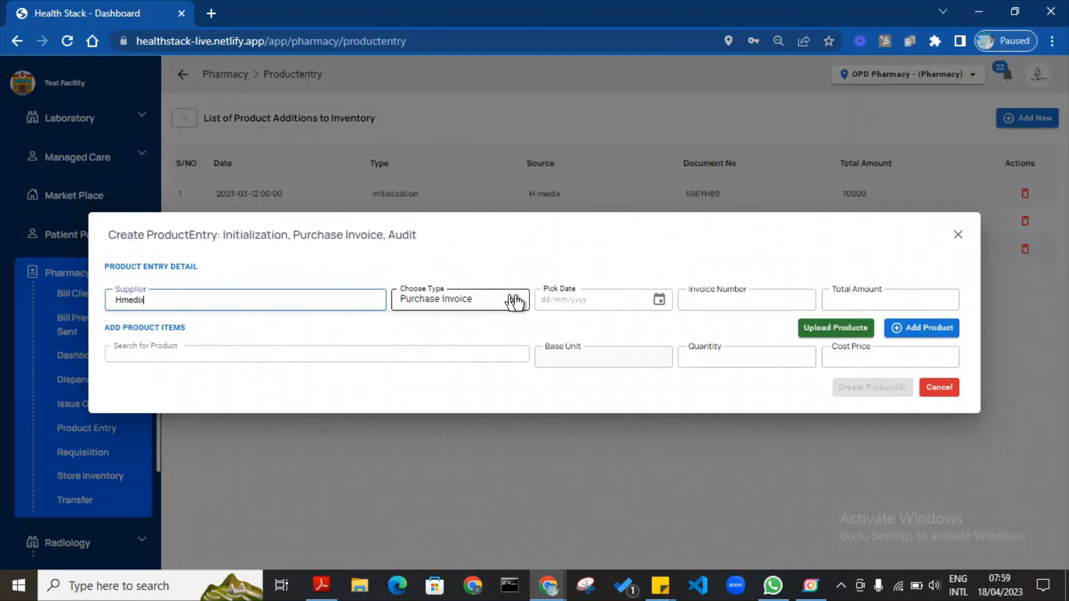
pyautogui.click(660, 306)
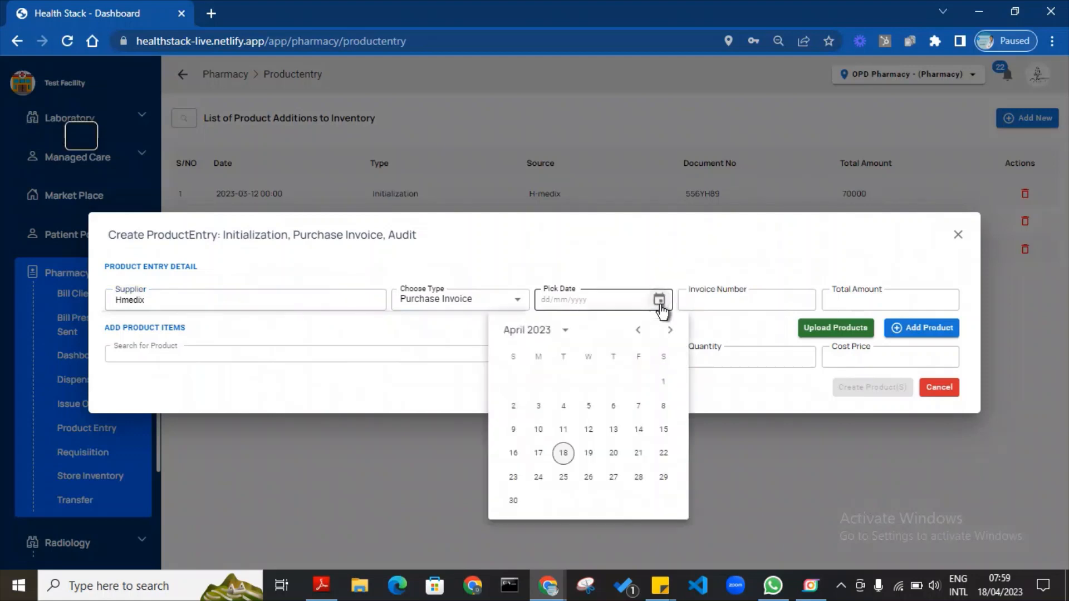
pyautogui.click(663, 382)
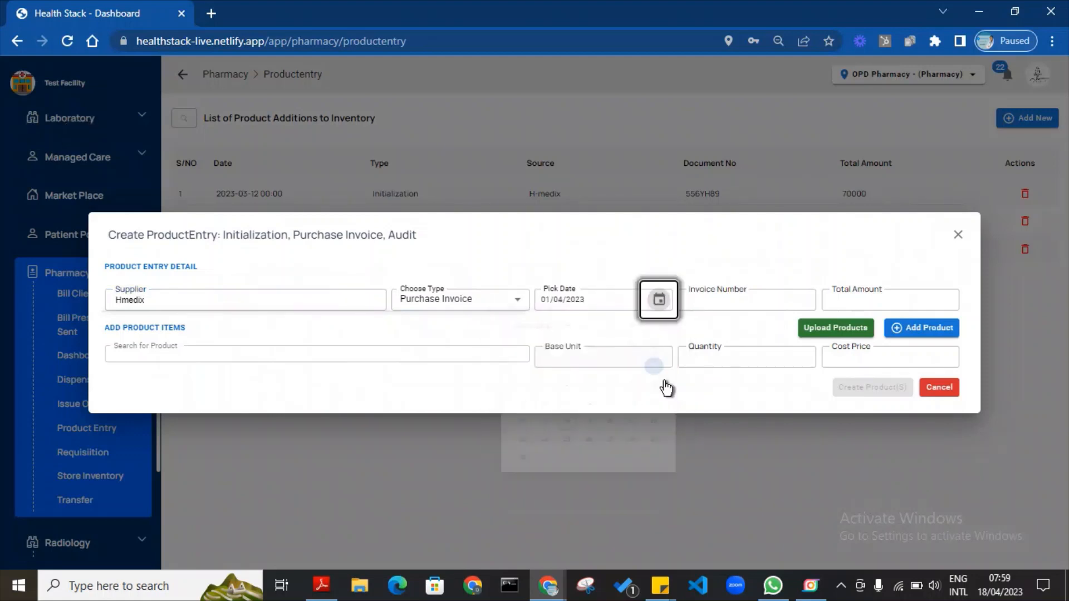
# Enter the invoice number and total amount 10000, then search for Morphine 2mg.
pyautogui.click(741, 300)
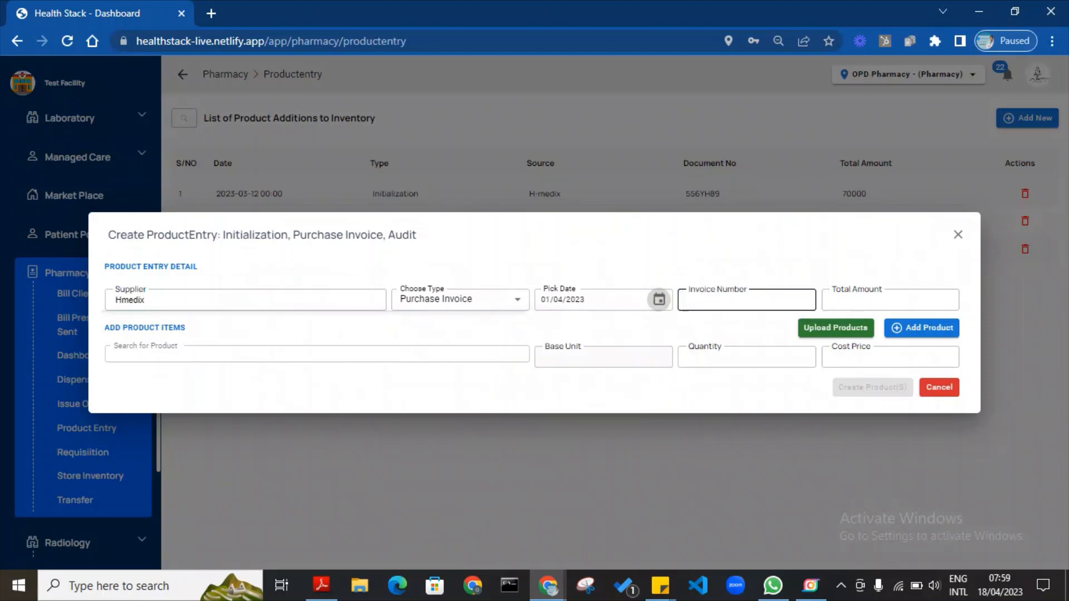
pyautogui.write('H')
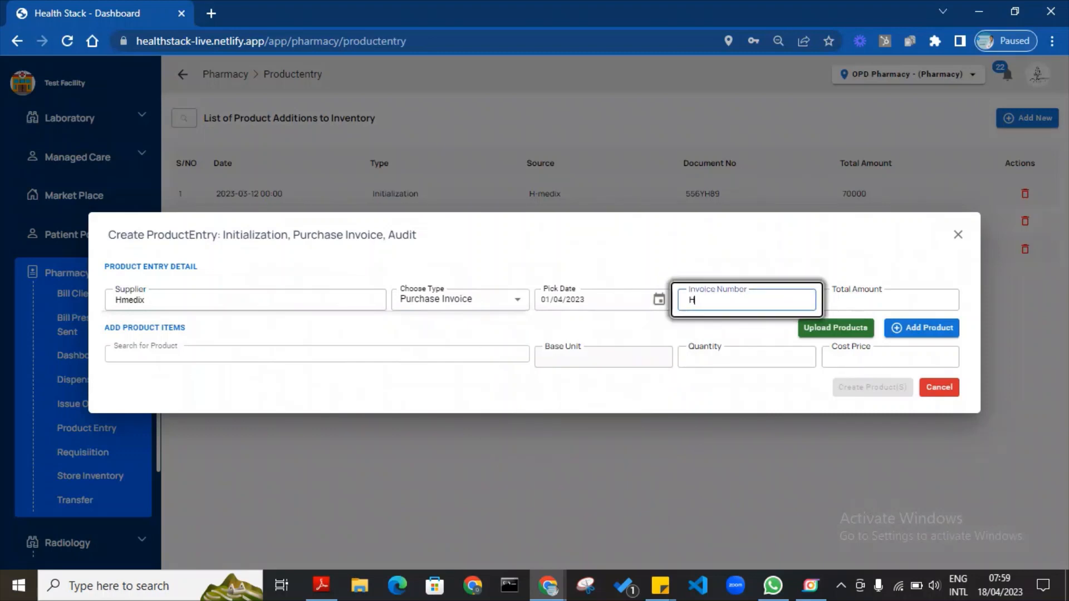
pyautogui.write('M#4')
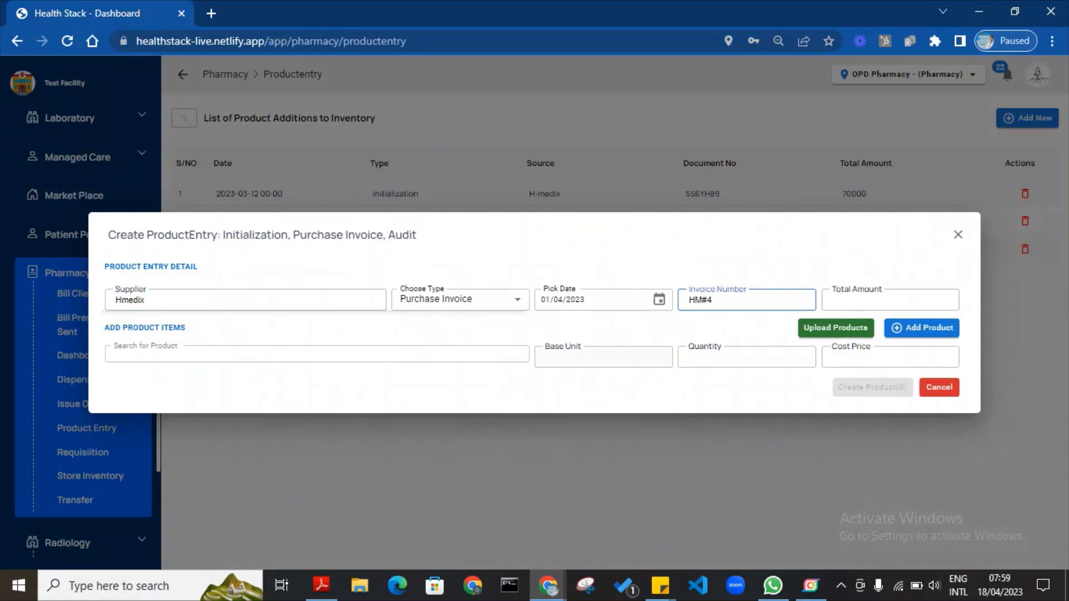
pyautogui.press('Tab')
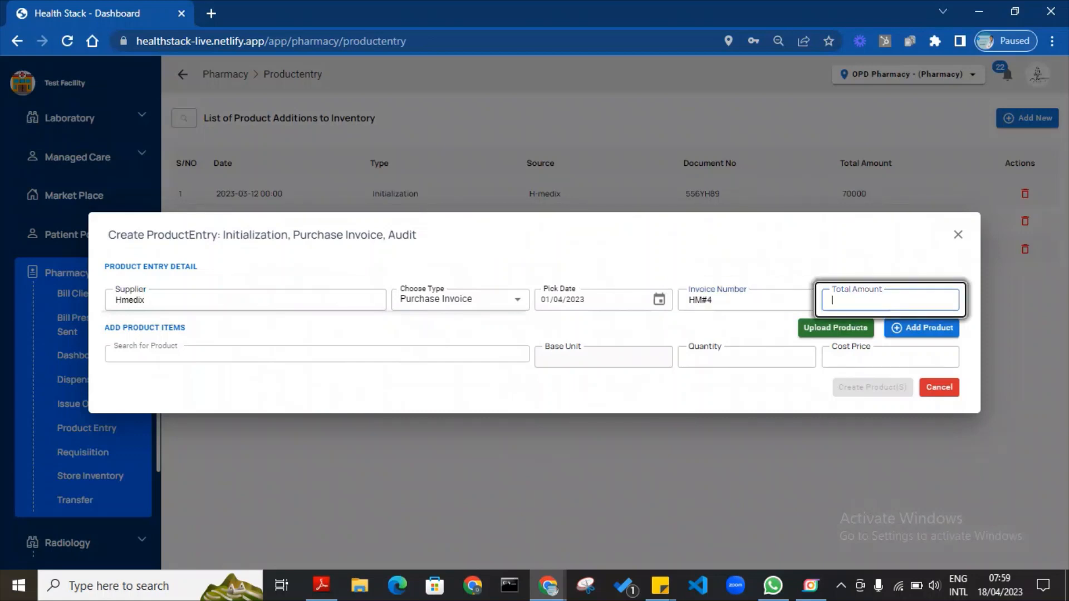
pyautogui.write('10000')
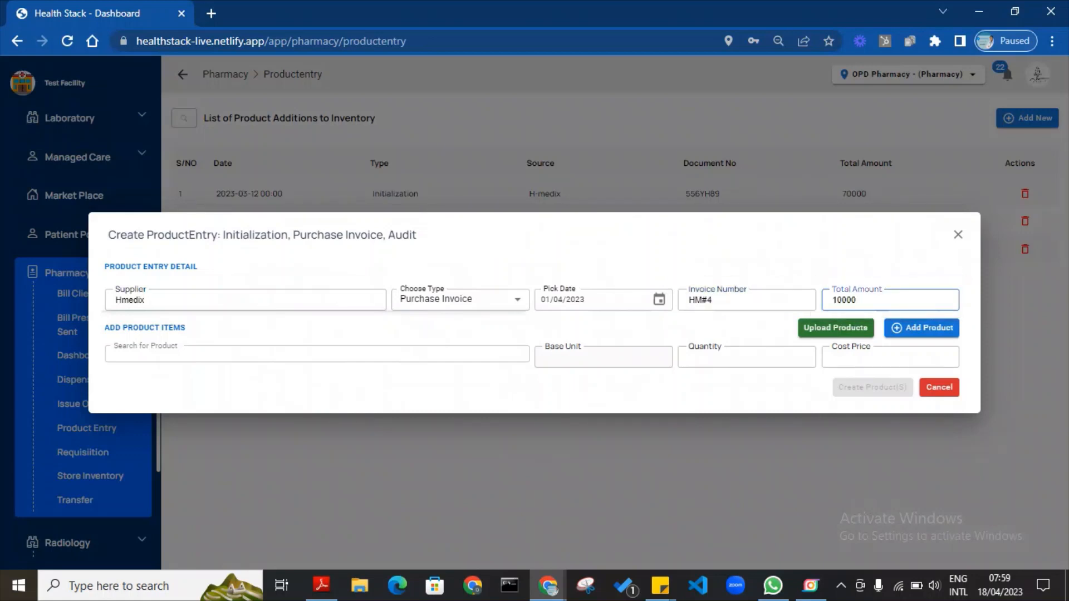
pyautogui.click(518, 361)
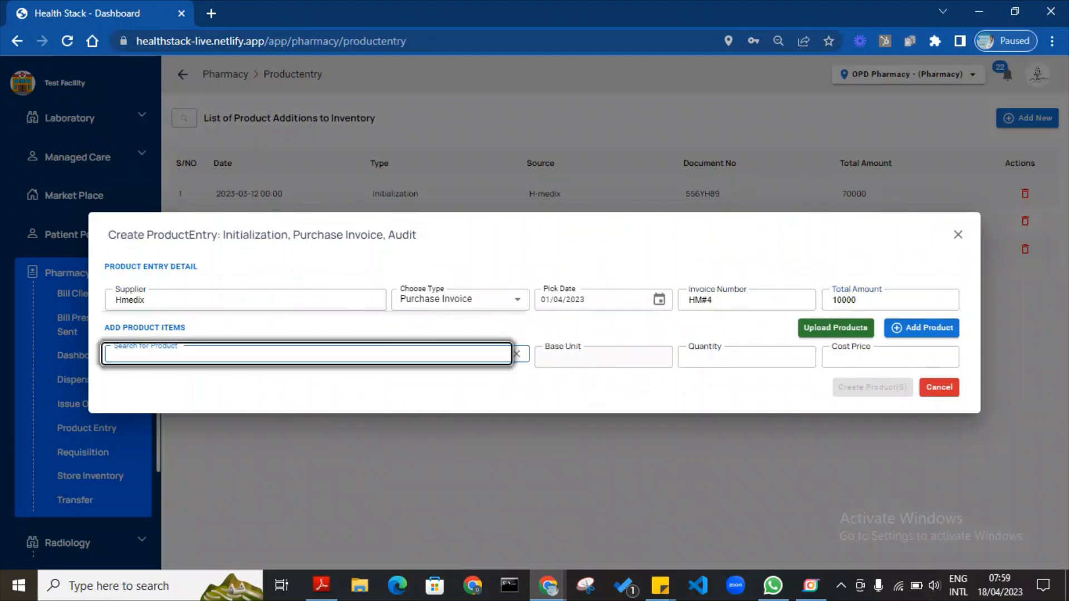
pyautogui.write('Morphai')
pyautogui.press('BackSpace')
pyautogui.press('BackSpace')
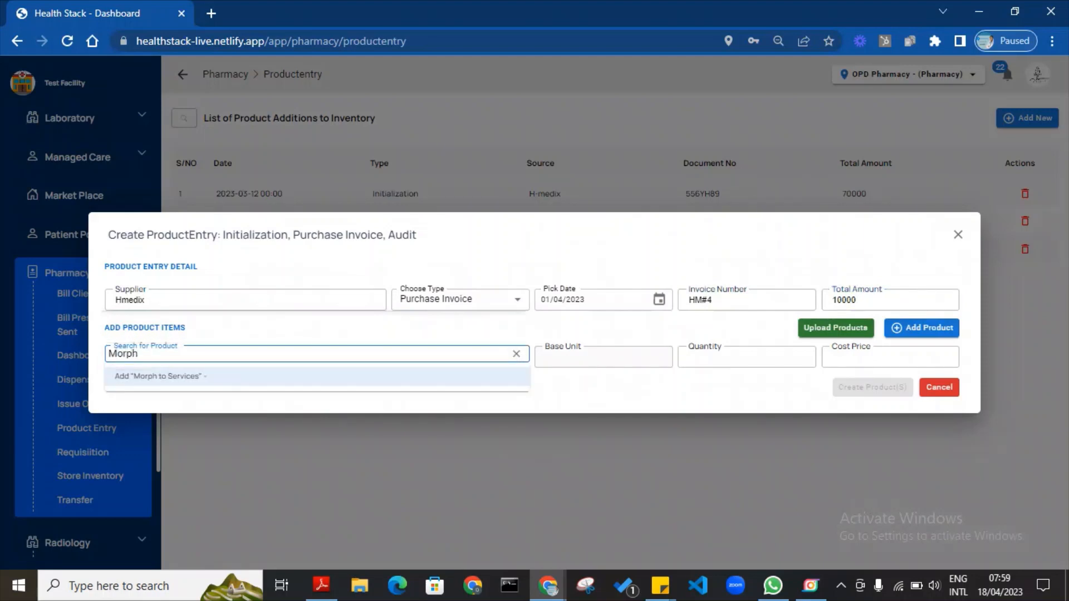
pyautogui.write('ine')
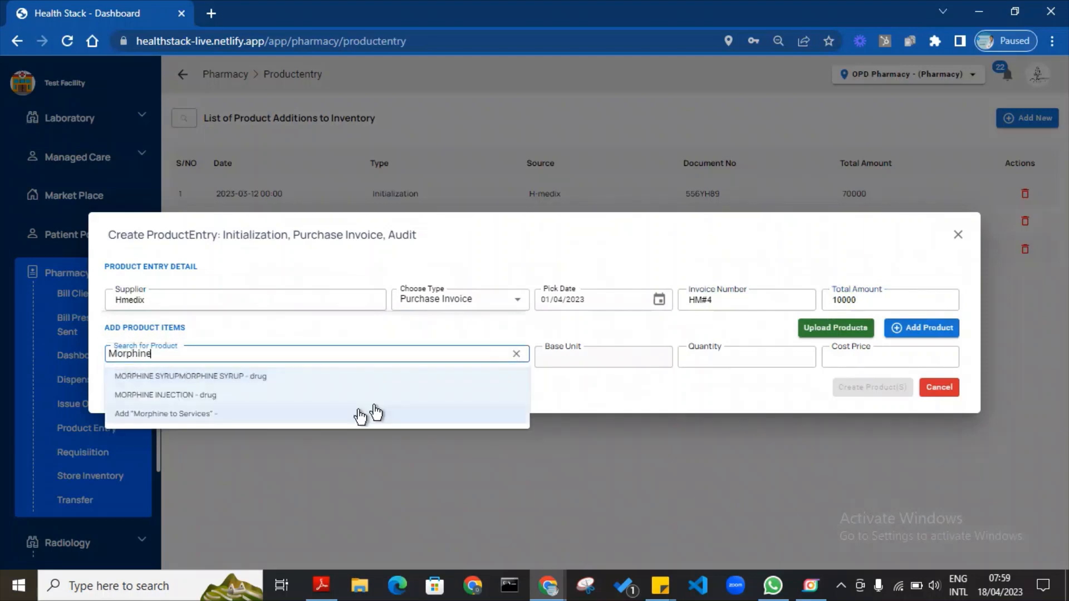
pyautogui.write(' 2')
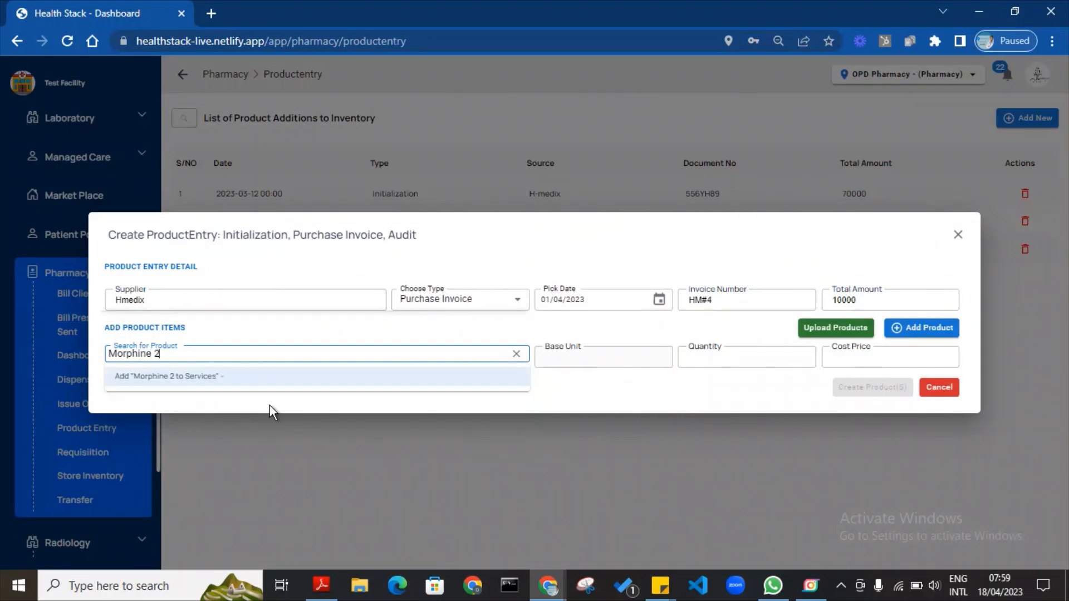
pyautogui.write('mg')
# Create product Morphine 2MG in category Drugs with base unit Vial, then close the form.
pyautogui.click(217, 377)
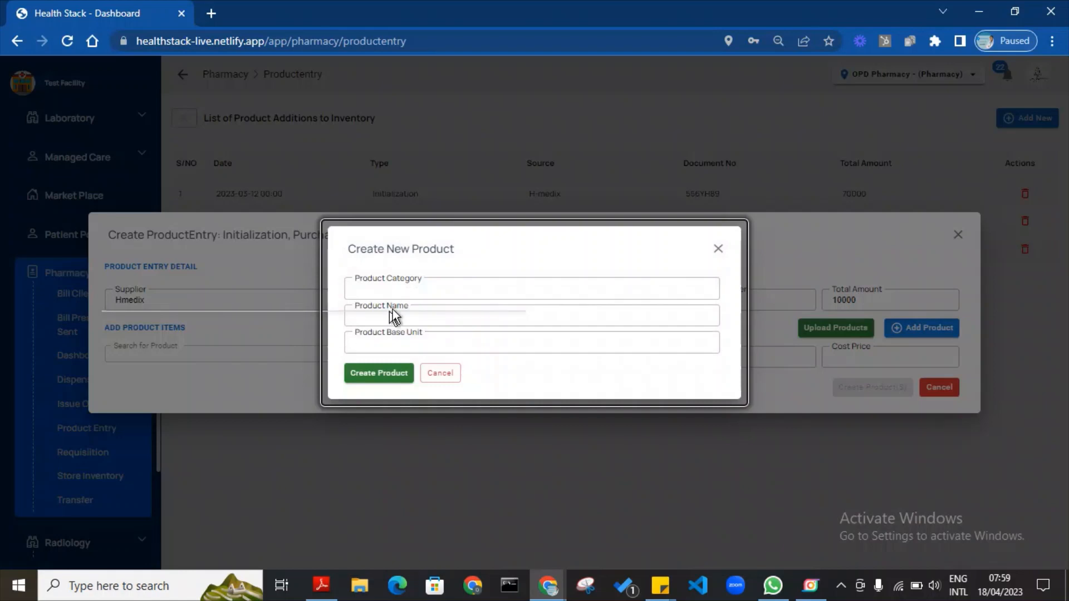
pyautogui.click(384, 289)
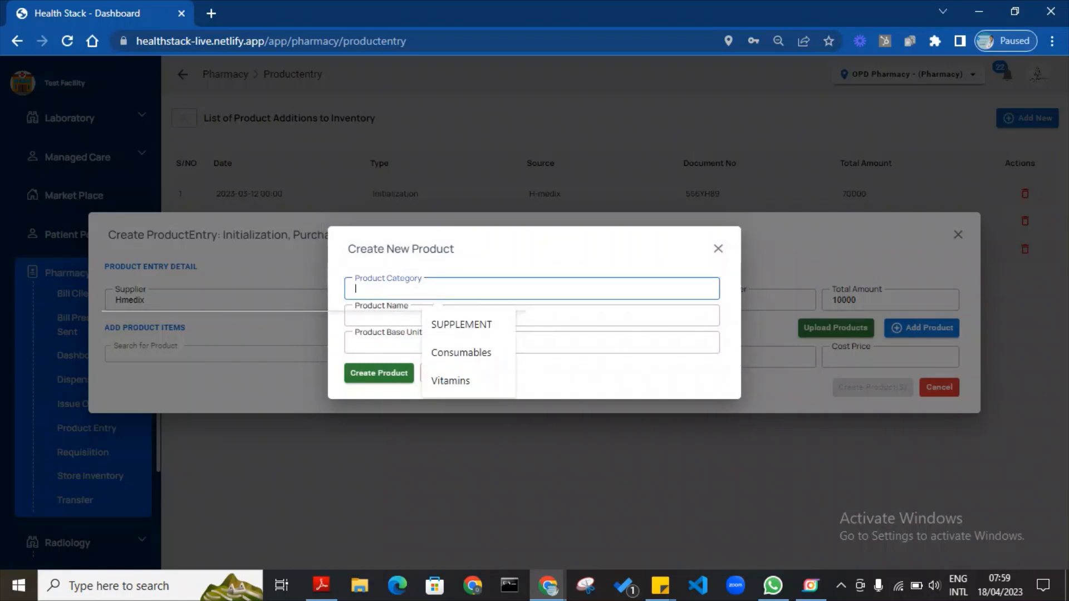
pyautogui.write('Injecti')
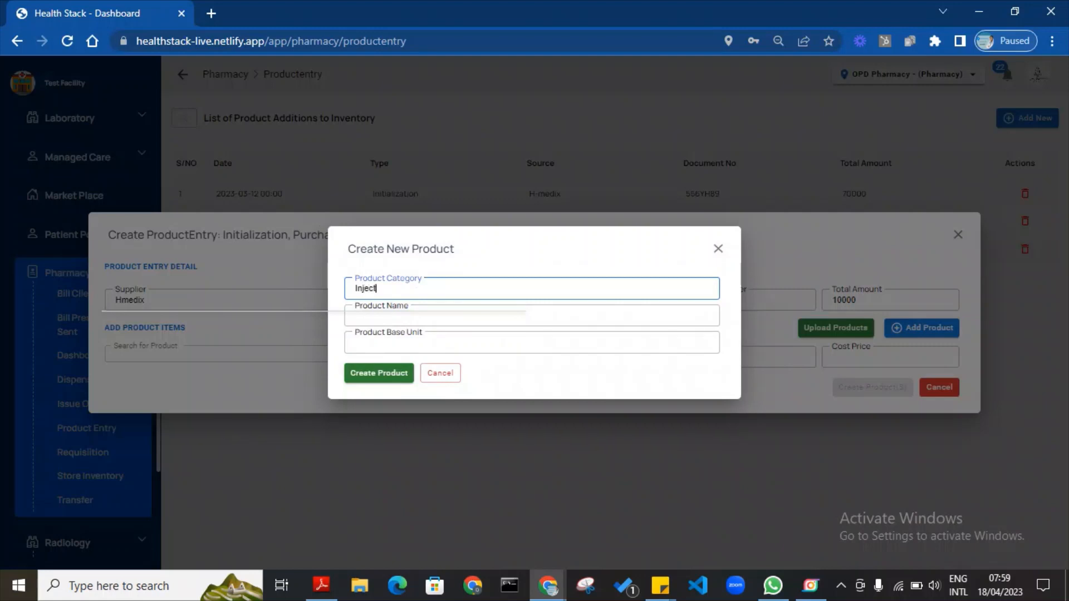
pyautogui.press('BackSpace')
pyautogui.press('BackSpace')
pyautogui.press('BackSpace')
pyautogui.press('BackSpace')
pyautogui.press('BackSpace')
pyautogui.press('BackSpace')
pyautogui.press('BackSpace')
pyautogui.write('Drugs')
pyautogui.press('Tab')
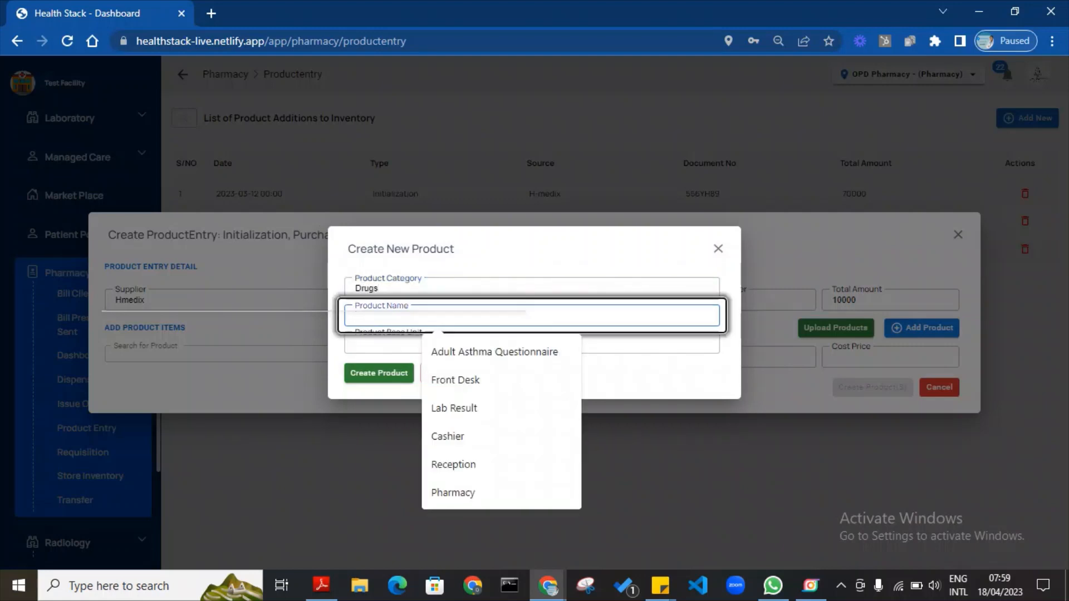
pyautogui.write('Morphnie')
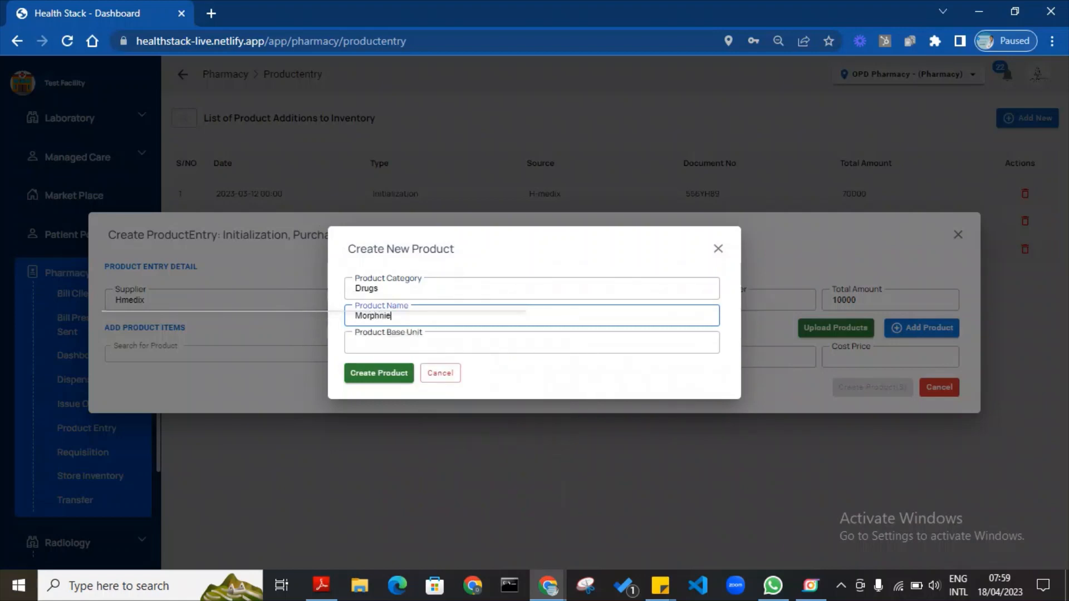
pyautogui.press('BackSpace')
pyautogui.press('BackSpace')
pyautogui.write('ine 2MG')
pyautogui.click(532, 343)
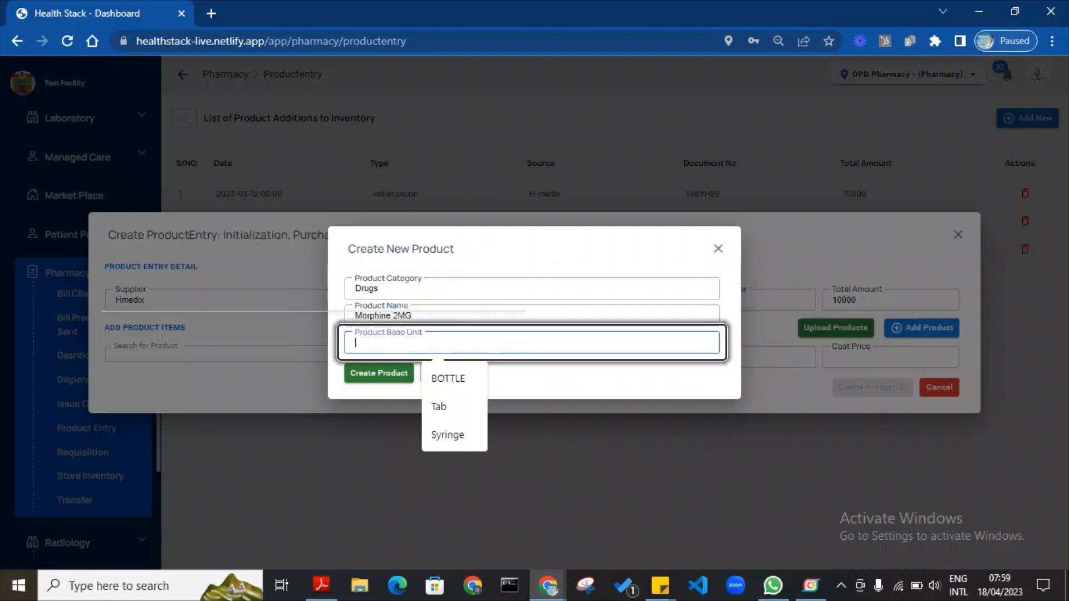
pyautogui.write('Vial')
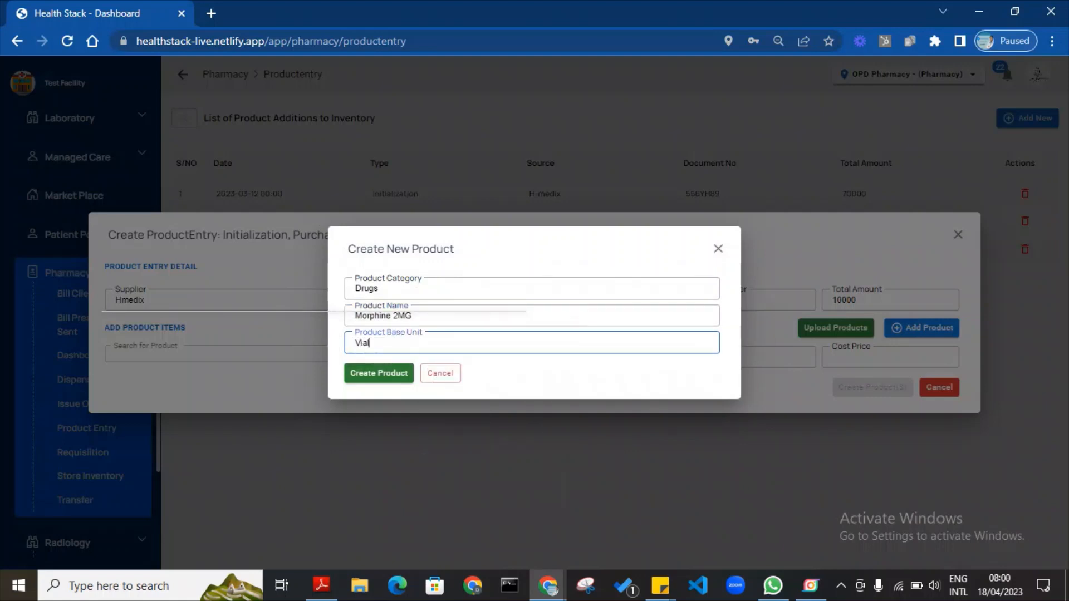
pyautogui.click(396, 374)
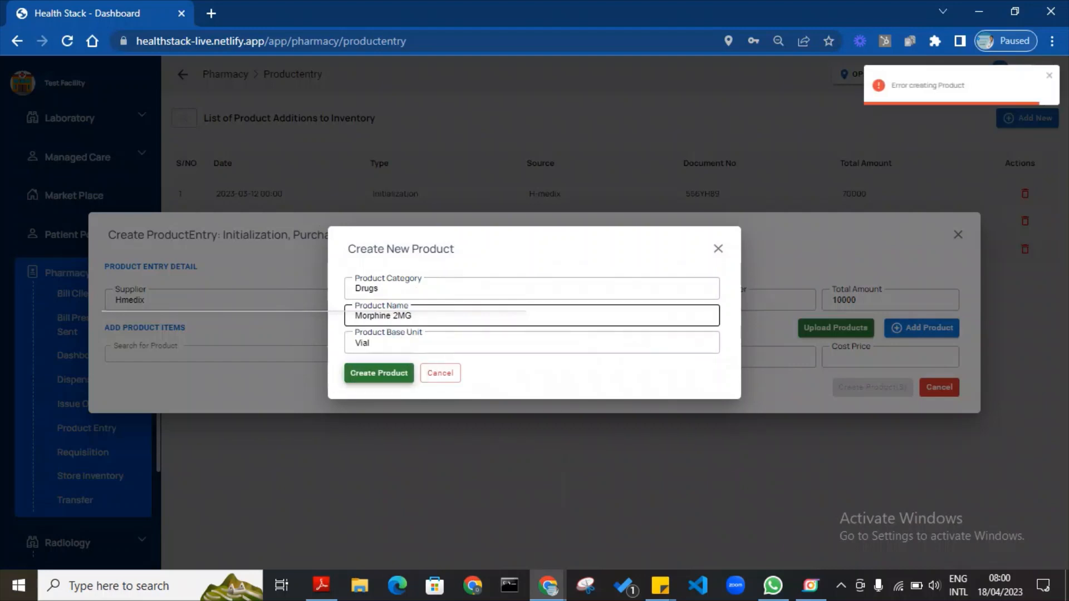
pyautogui.click(439, 381)
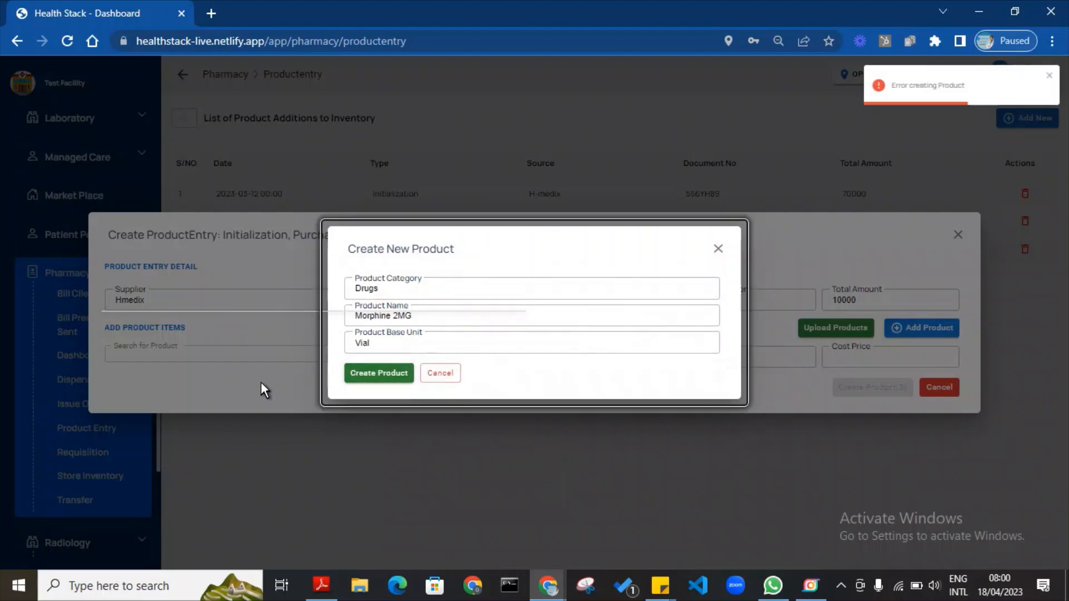
# Add Morphine 2MG to the entry with quantity 10 and cost price 1000.
pyautogui.write('Mor')
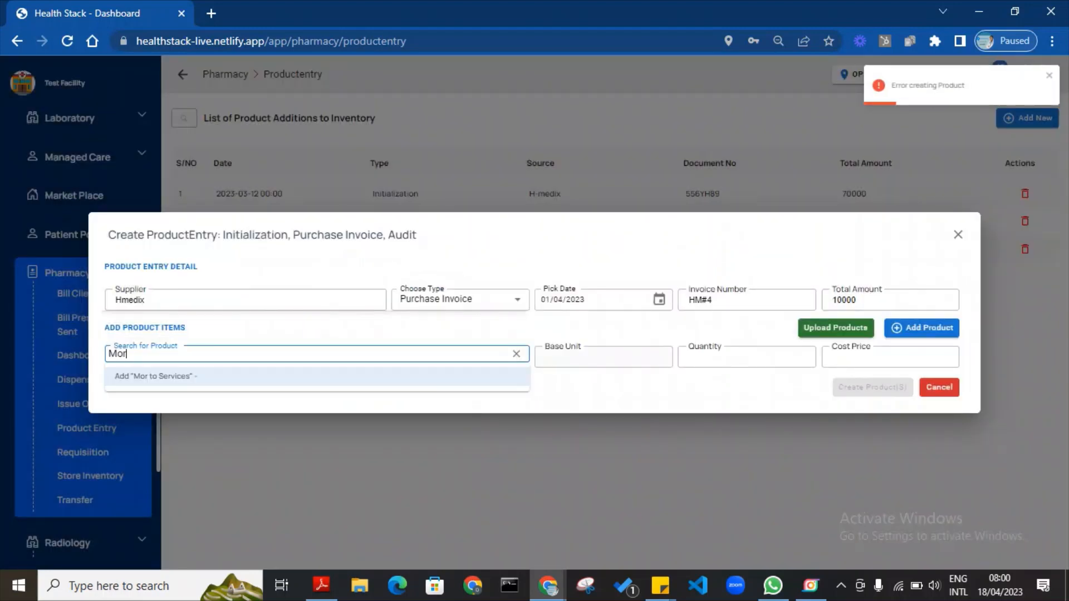
pyautogui.write('phone')
pyautogui.press('BackSpace')
pyautogui.press('BackSpace')
pyautogui.press('BackSpace')
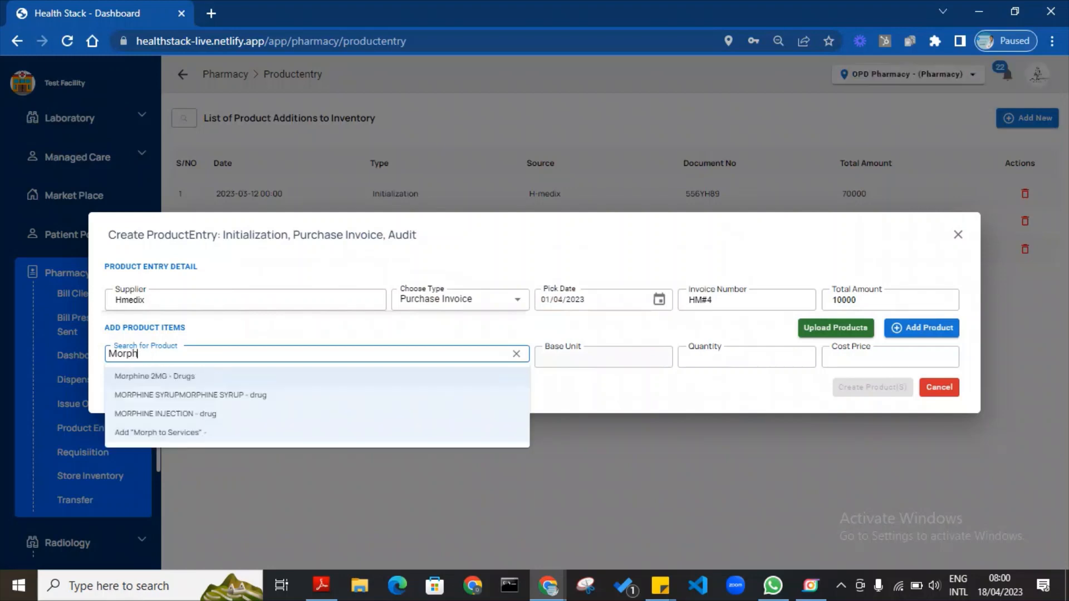
pyautogui.write('ine')
pyautogui.click(140, 381)
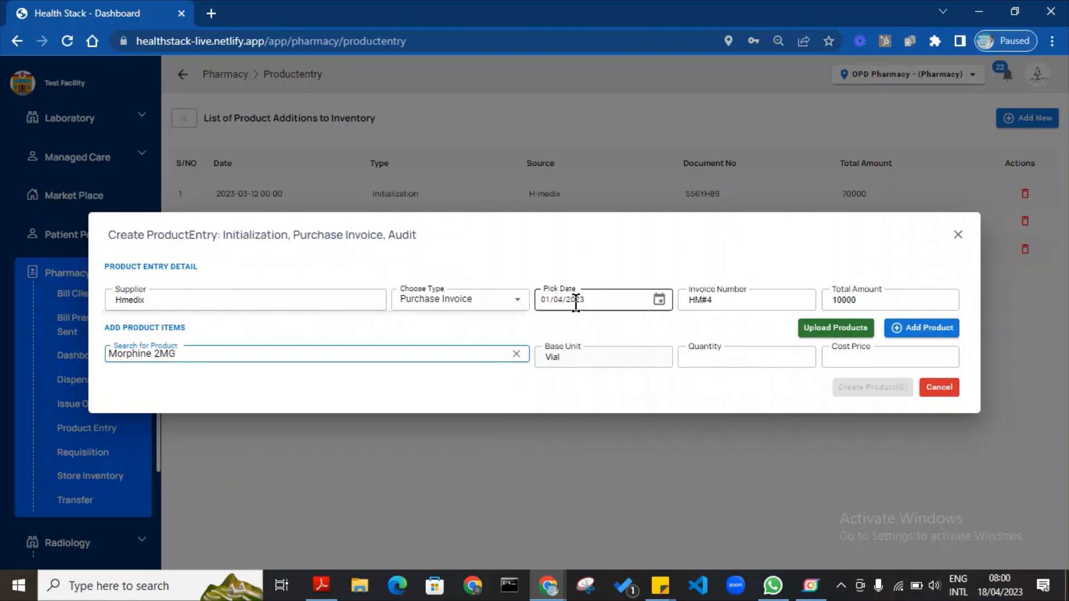
pyautogui.click(696, 357)
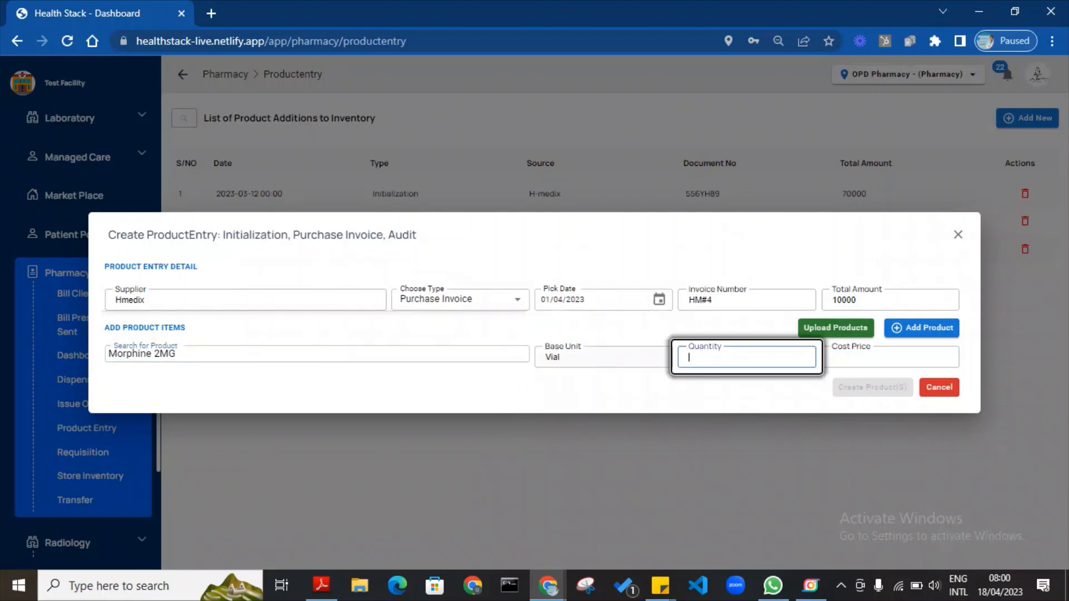
pyautogui.write('1')
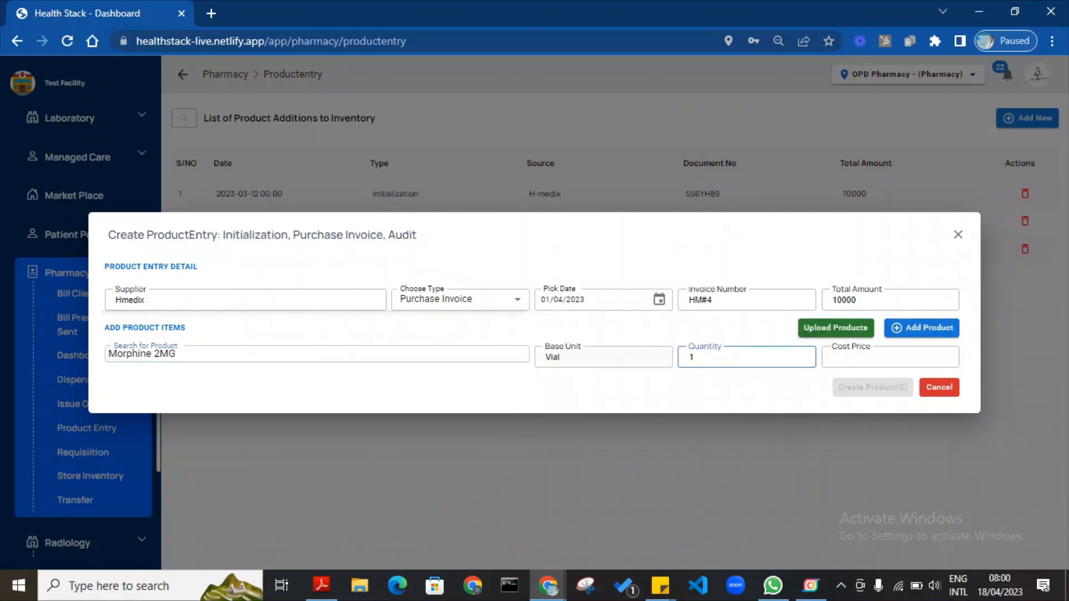
pyautogui.write('00')
pyautogui.click(841, 356)
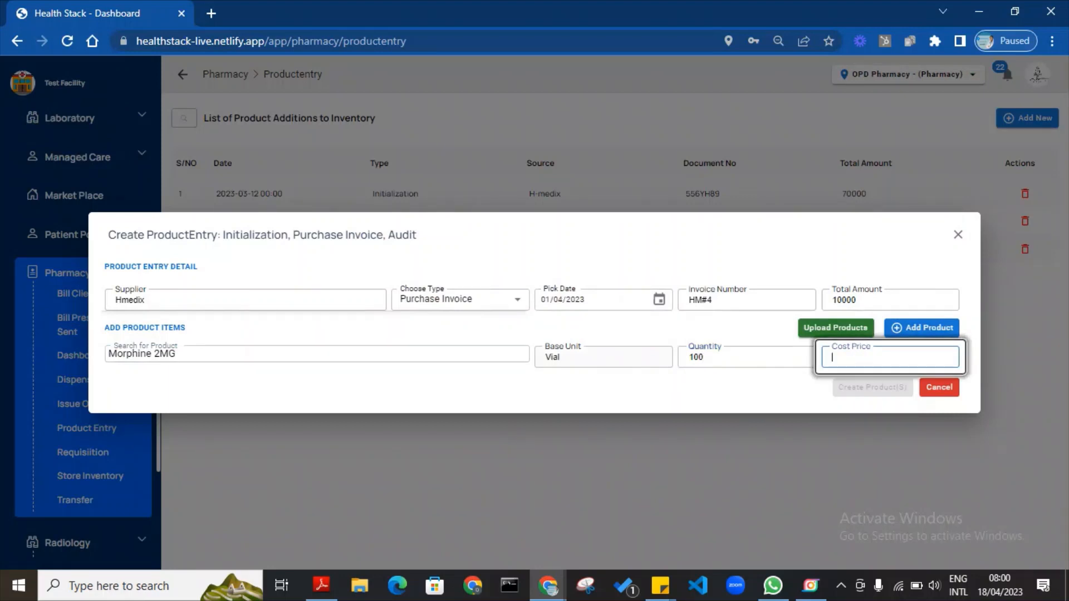
pyautogui.write('1000')
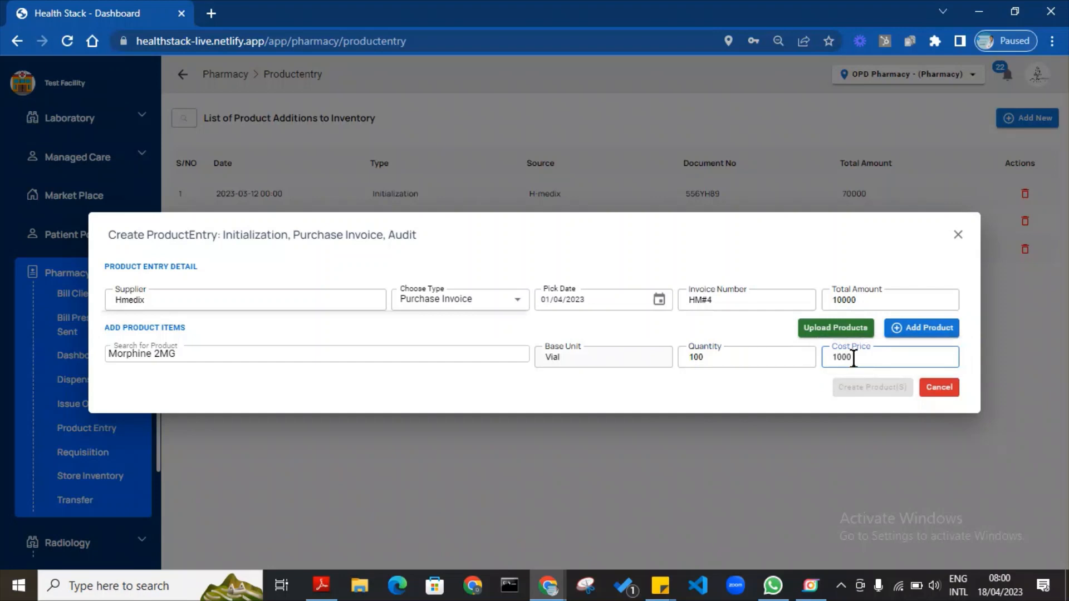
pyautogui.click(751, 360)
pyautogui.press('BackSpace')
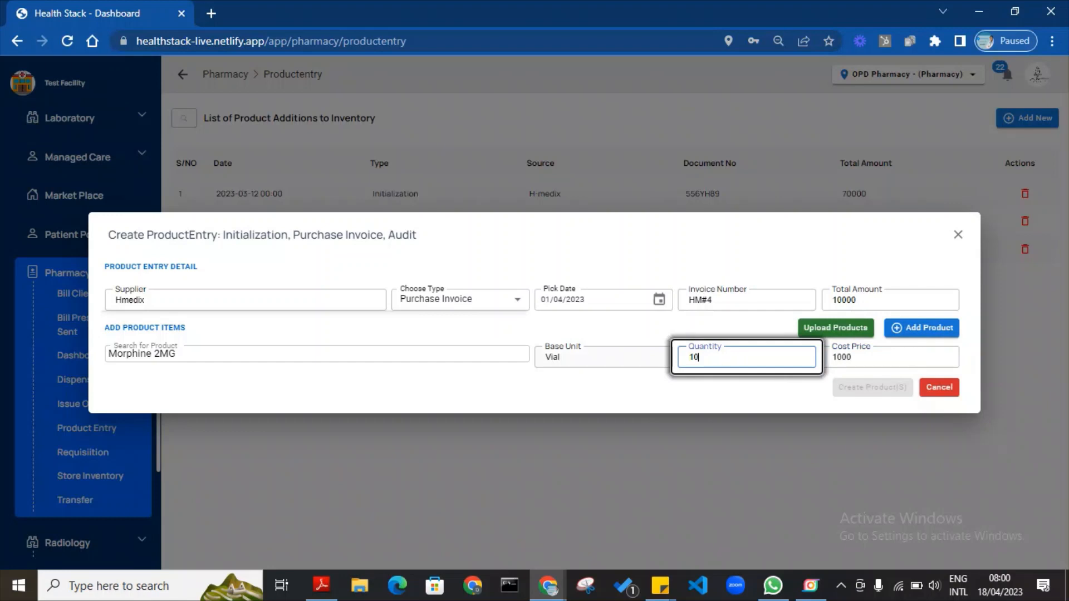
pyautogui.click(916, 334)
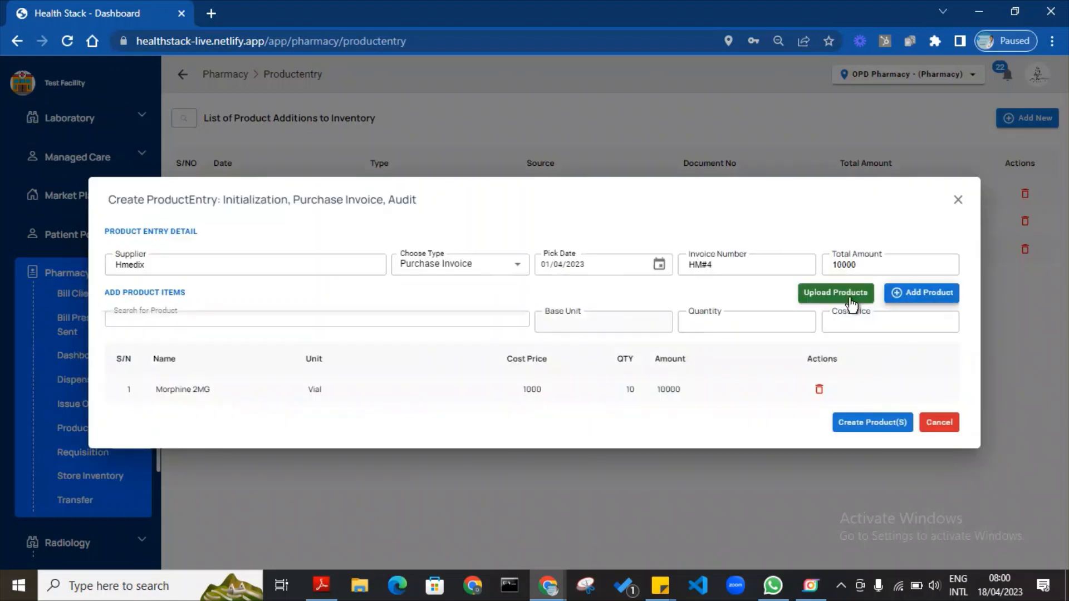
# Skip the file upload and save the purchase-invoice product entry.
pyautogui.click(838, 296)
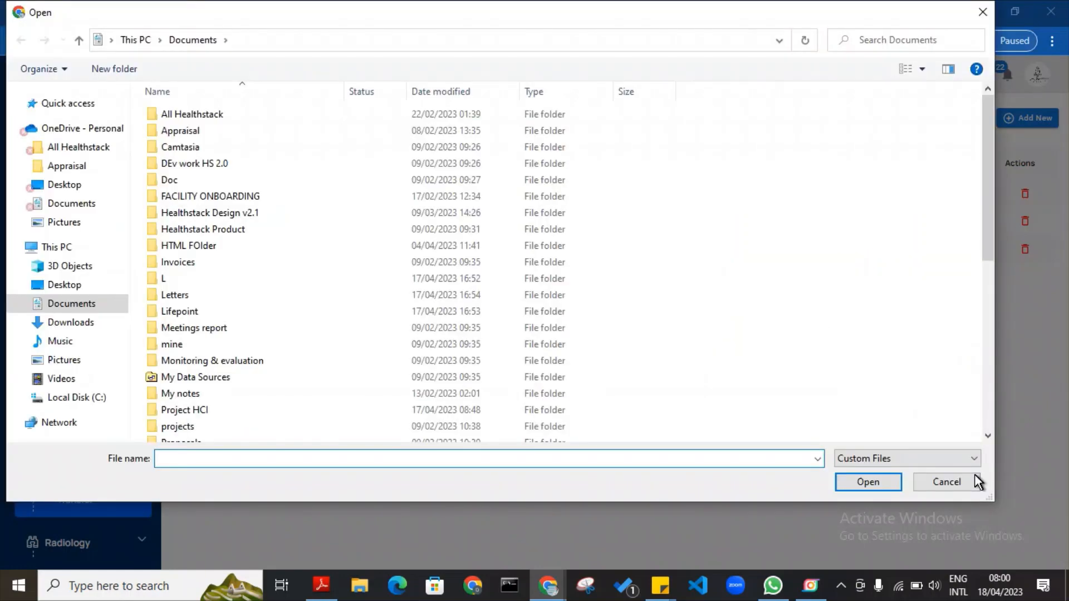
pyautogui.click(966, 479)
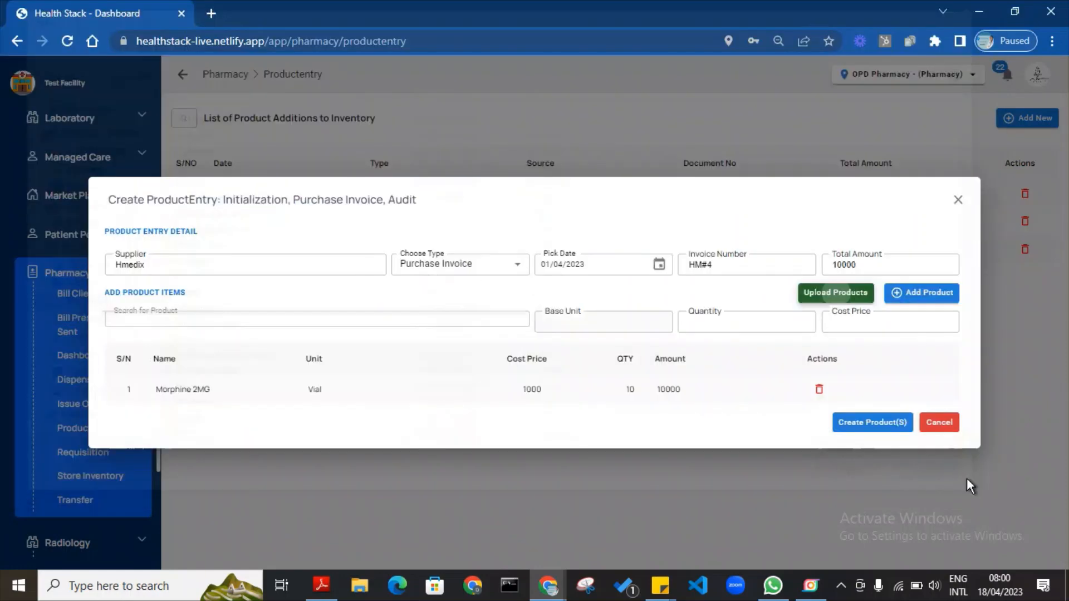
pyautogui.click(890, 423)
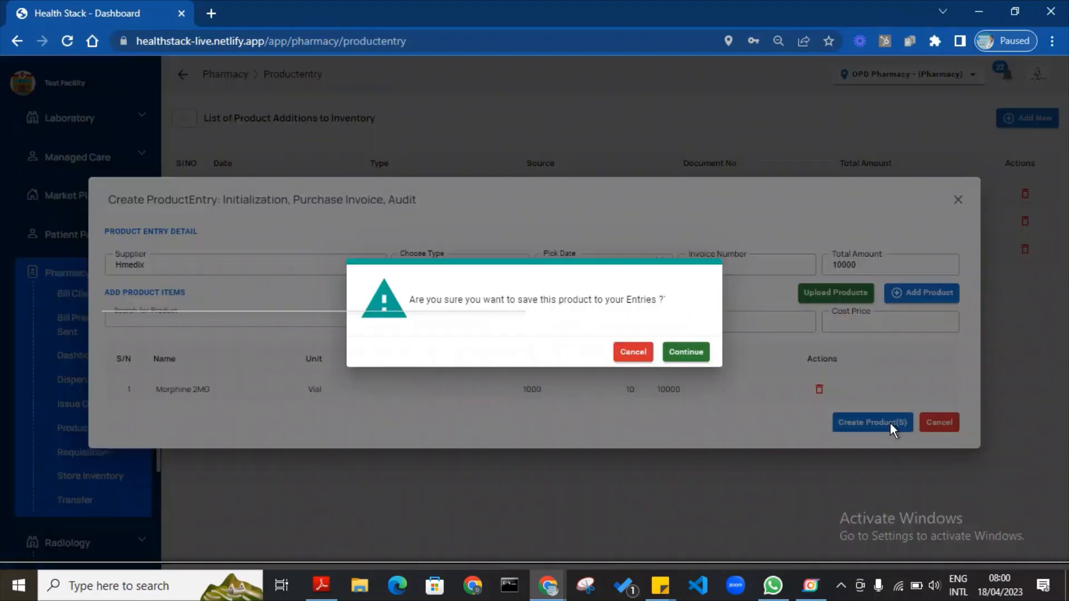
pyautogui.click(681, 352)
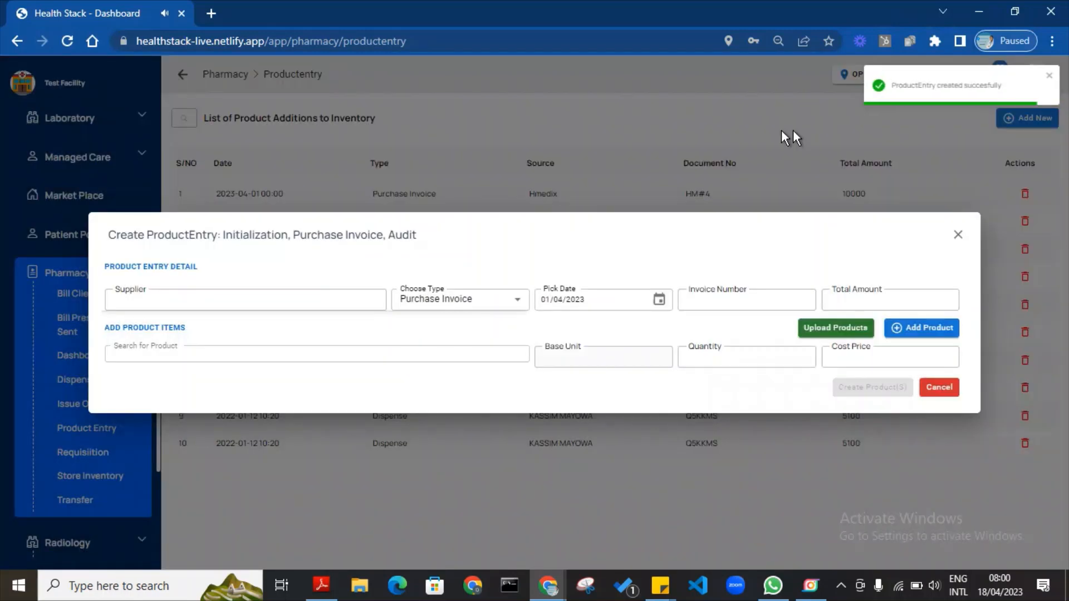
pyautogui.click(787, 135)
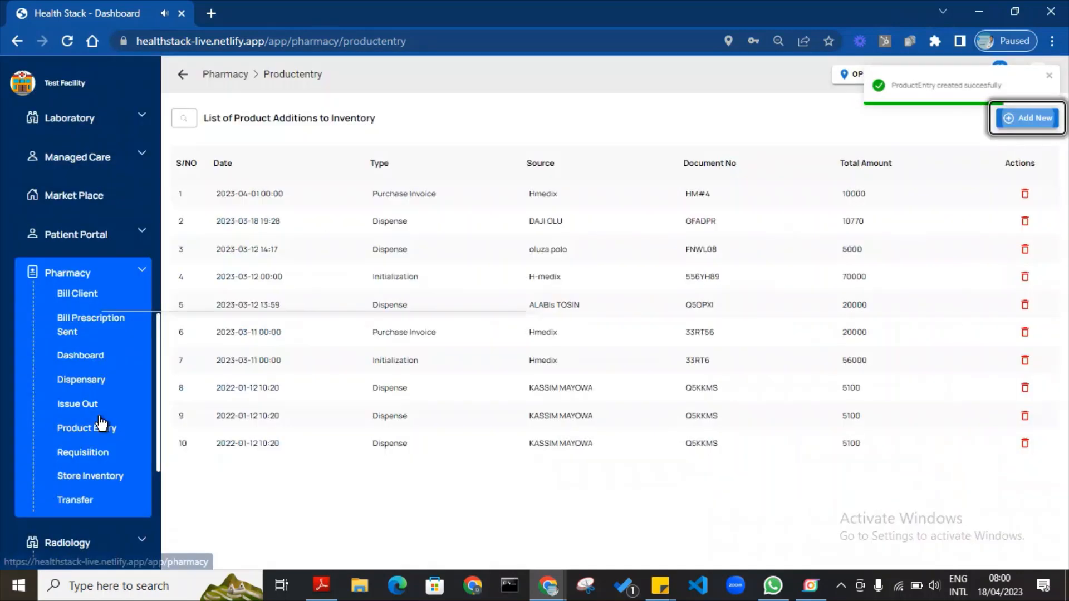
# Set Morphine 2MG's selling price to 2000 in the store inventory.
pyautogui.click(92, 476)
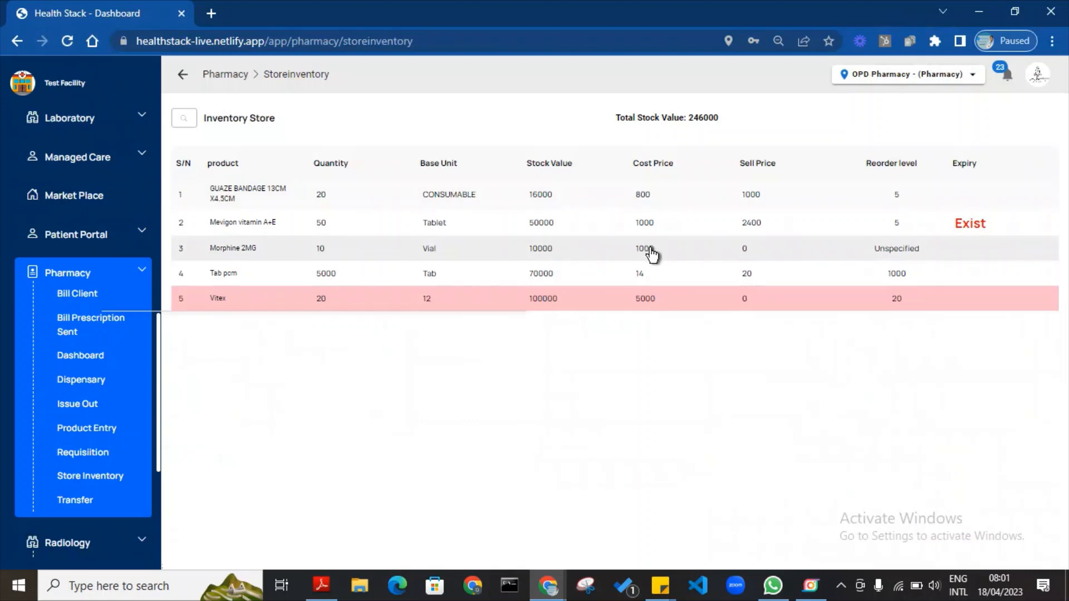
pyautogui.click(749, 252)
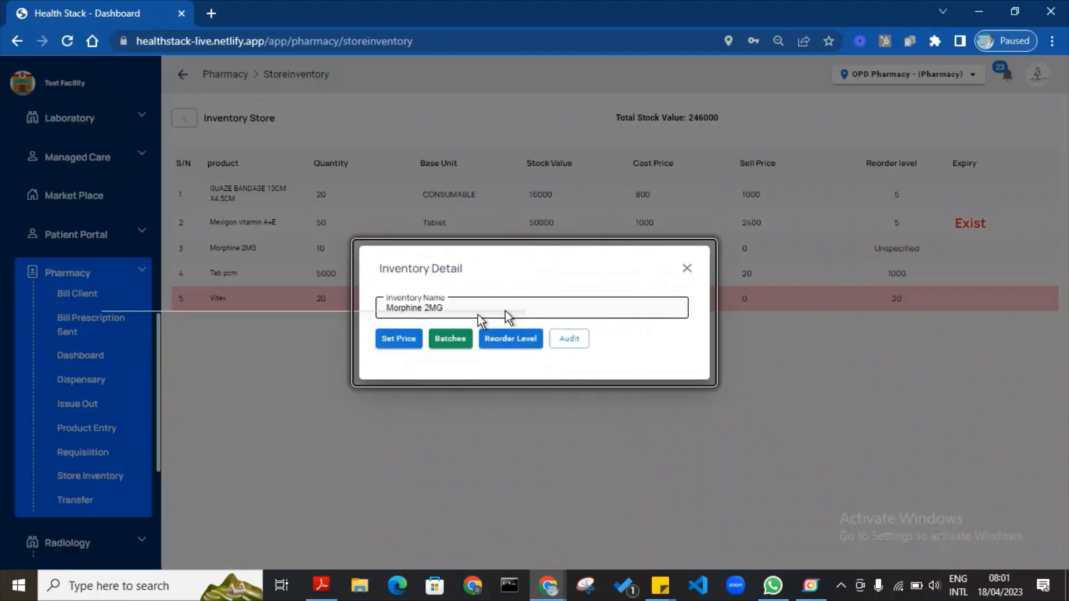
pyautogui.click(409, 339)
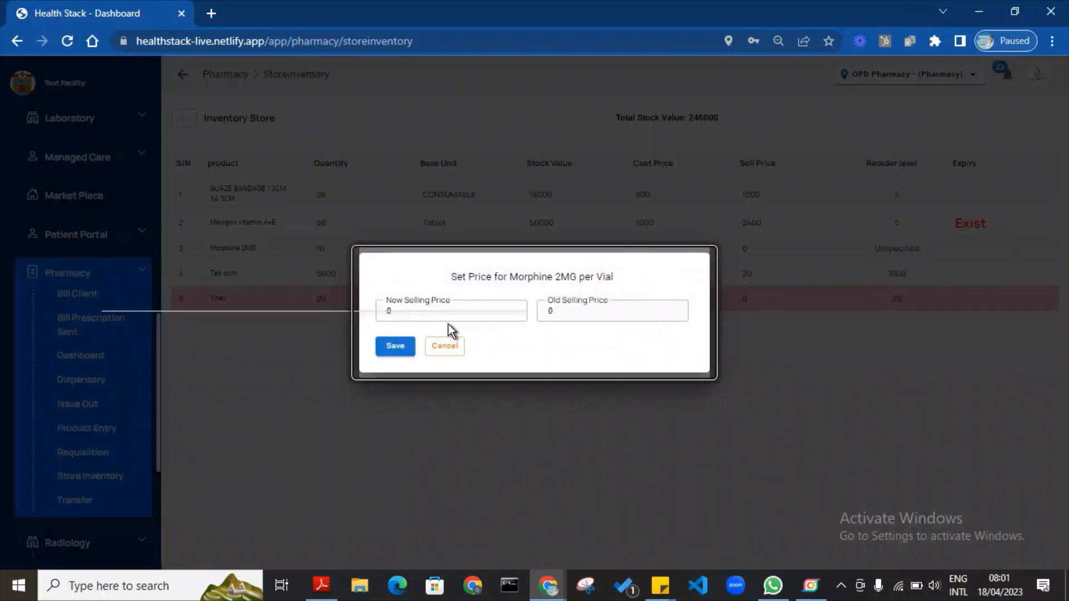
pyautogui.press('Tab')
pyautogui.write('2000')
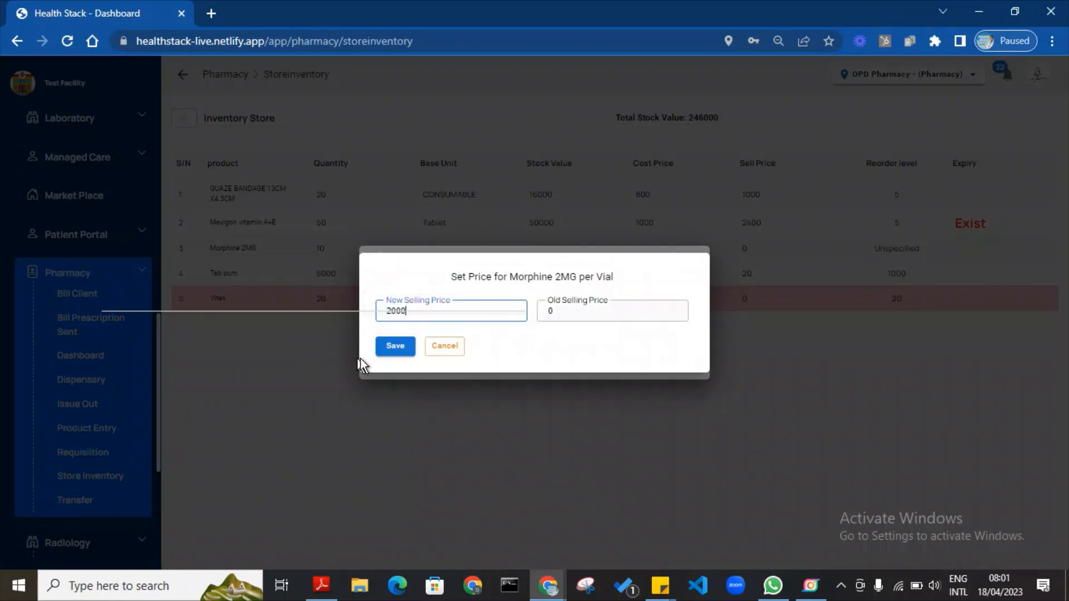
pyautogui.click(391, 348)
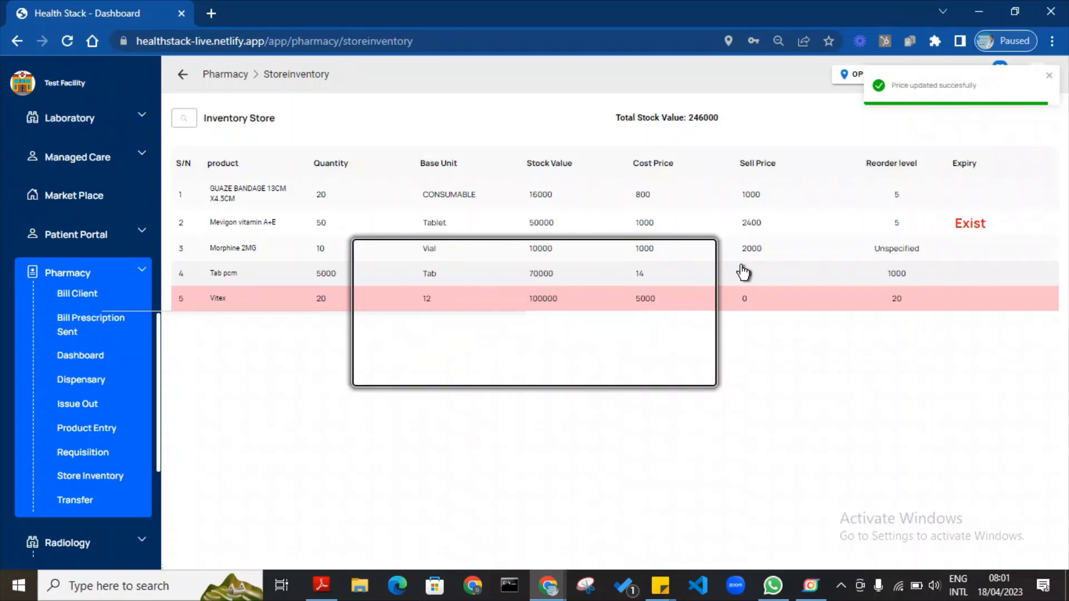
# Set Morphine 2MG's reorder level to 2 and reopen its inventory details.
pyautogui.click(288, 250)
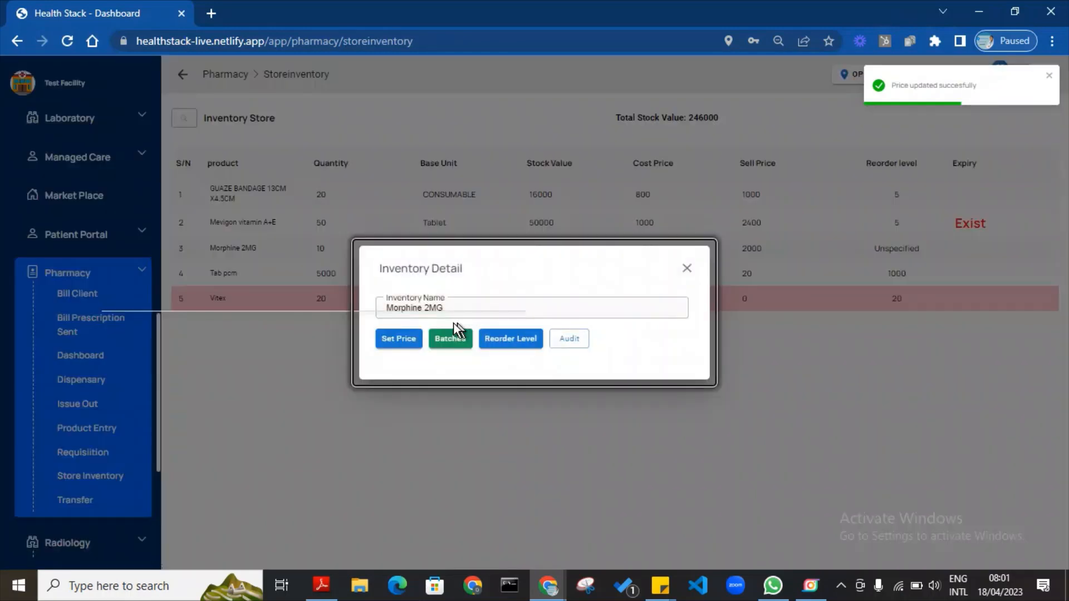
pyautogui.click(506, 346)
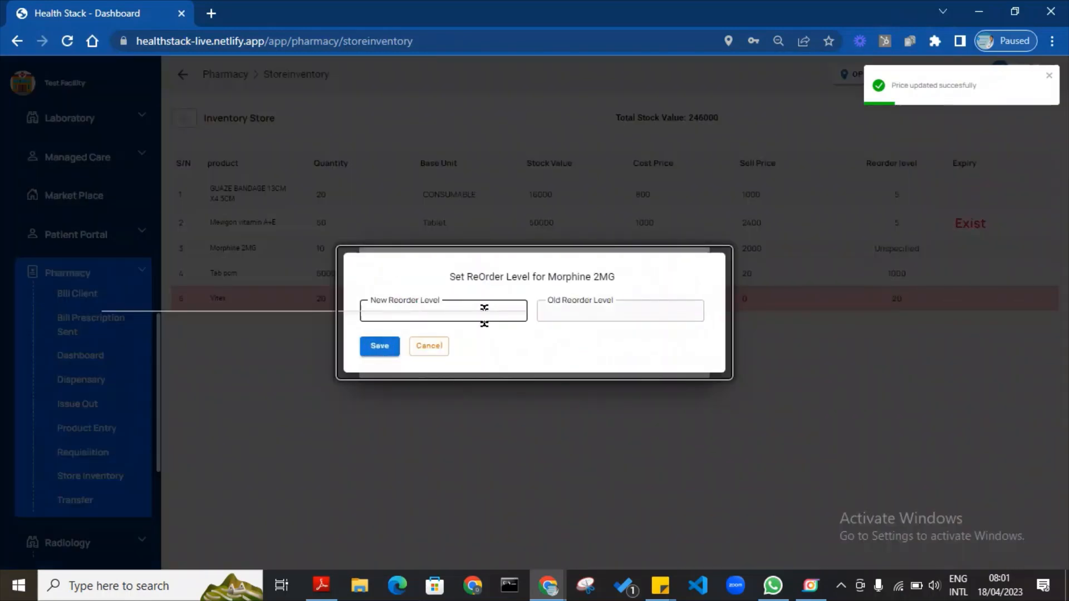
pyautogui.click(484, 314)
pyautogui.write('10')
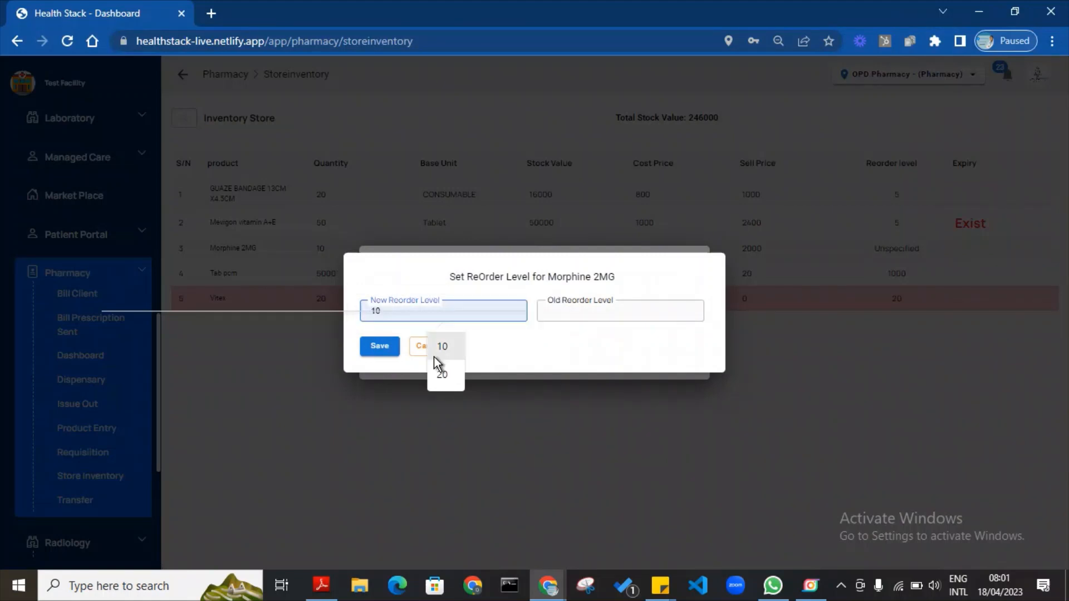
pyautogui.press('BackSpace')
pyautogui.write('2')
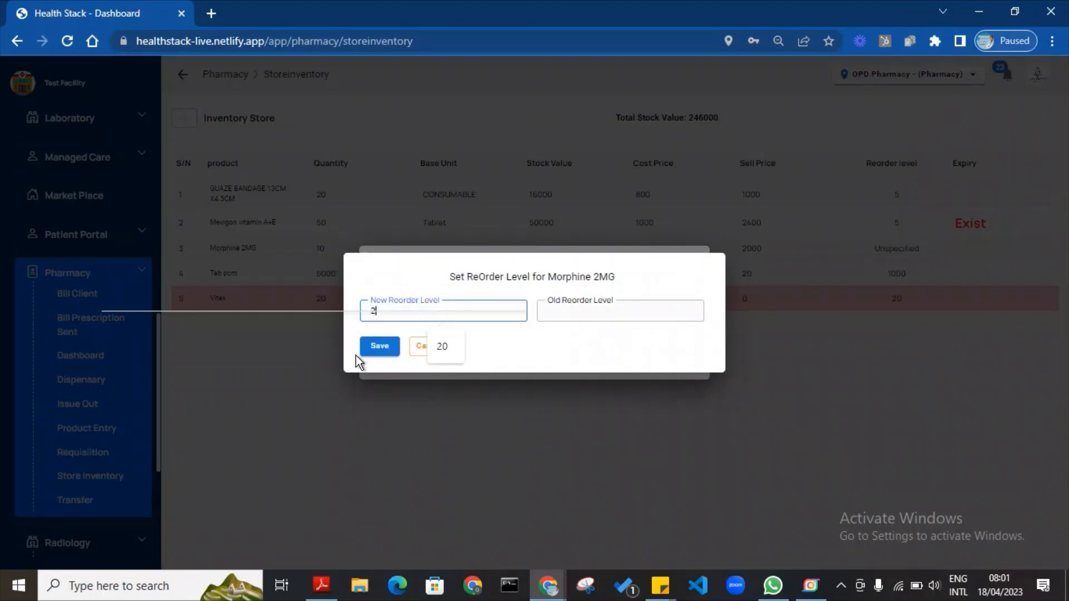
pyautogui.click(378, 350)
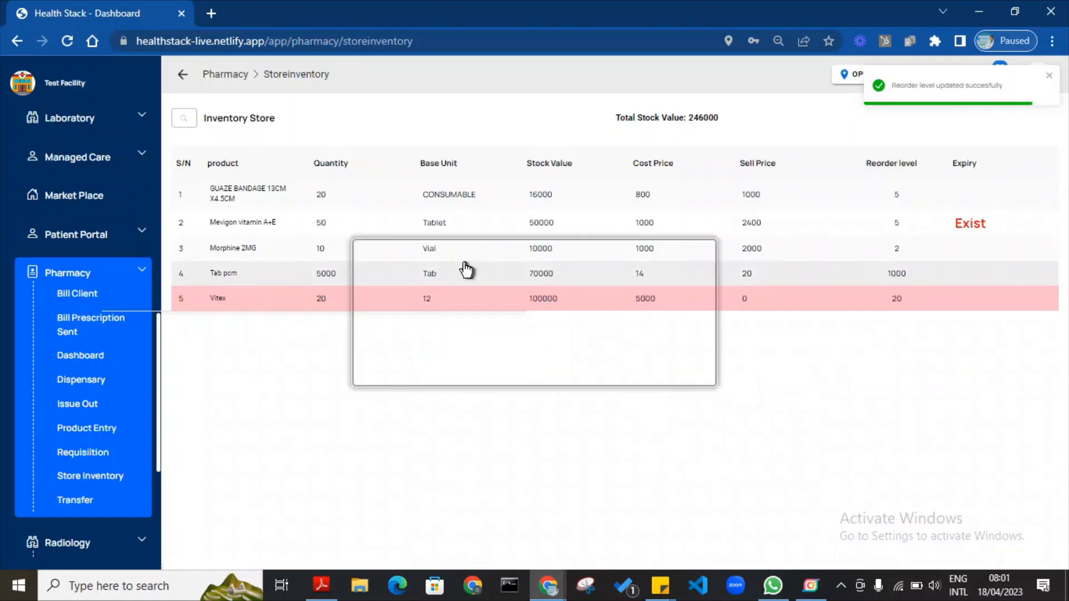
pyautogui.click(446, 251)
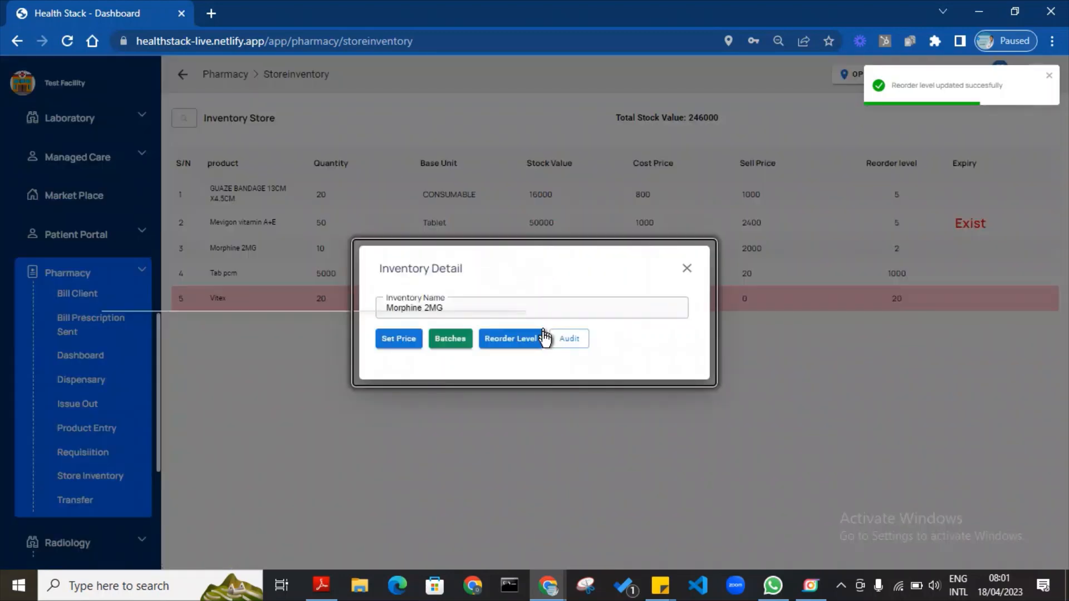
# Add and save batch VI267 of 10 units expiring 01/01/2024 for Morphine 2MG.
pyautogui.click(442, 342)
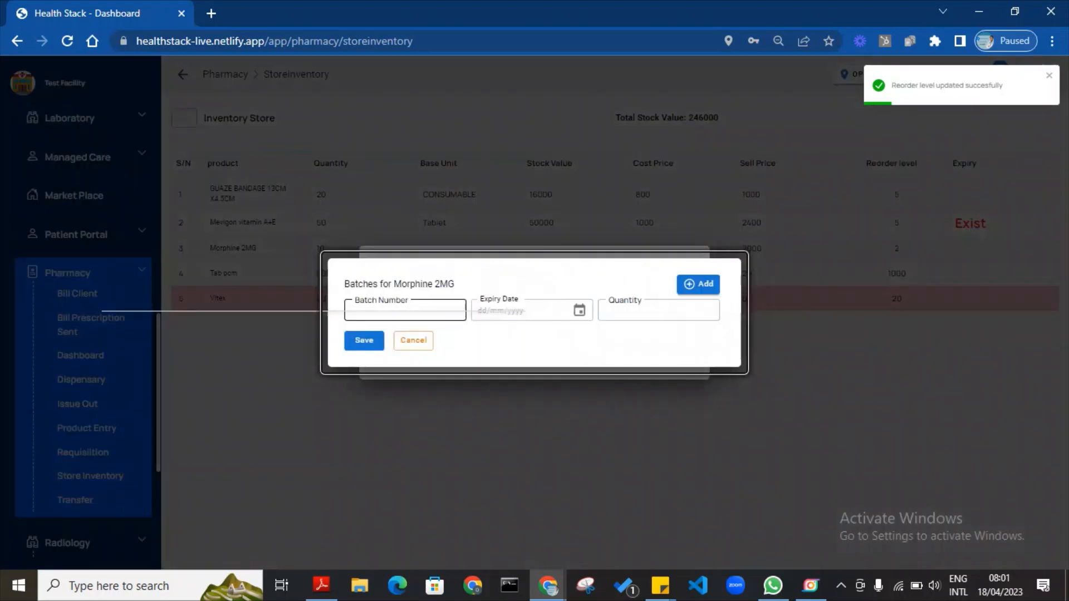
pyautogui.click(407, 311)
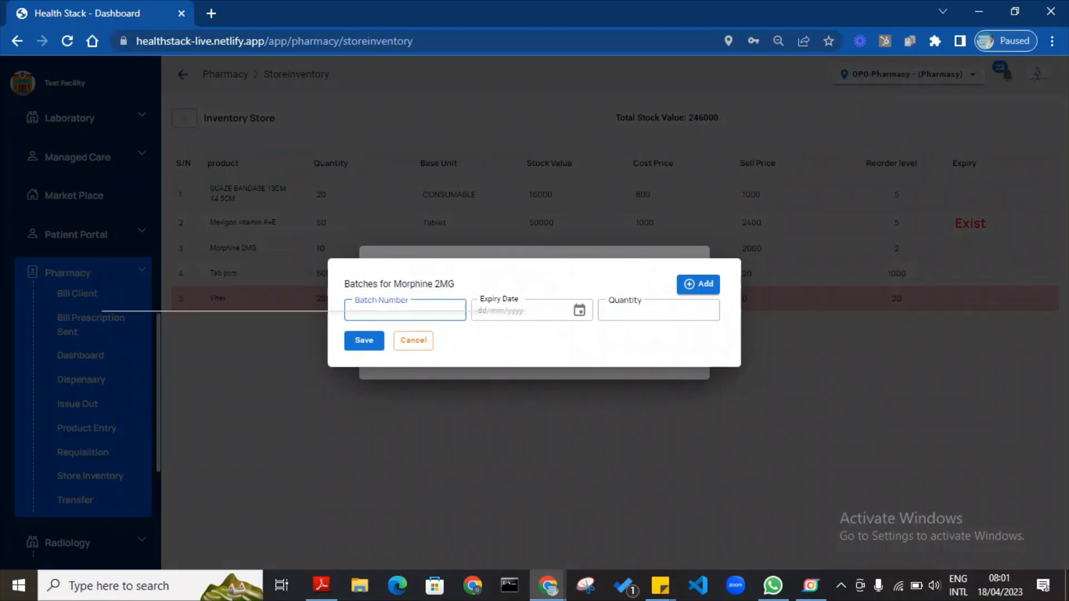
pyautogui.write('Vi267')
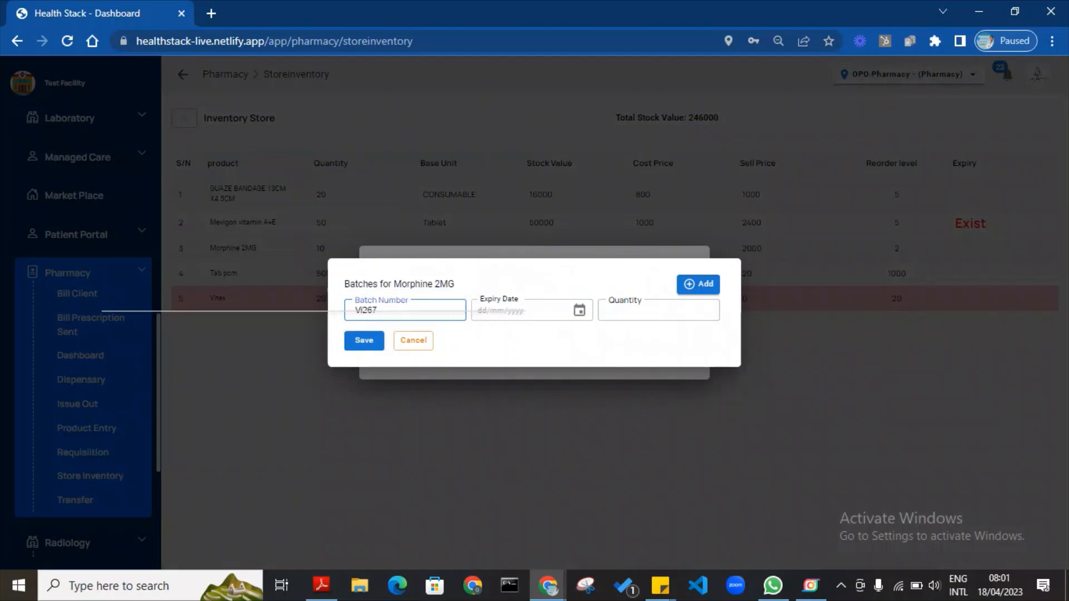
pyautogui.click(579, 312)
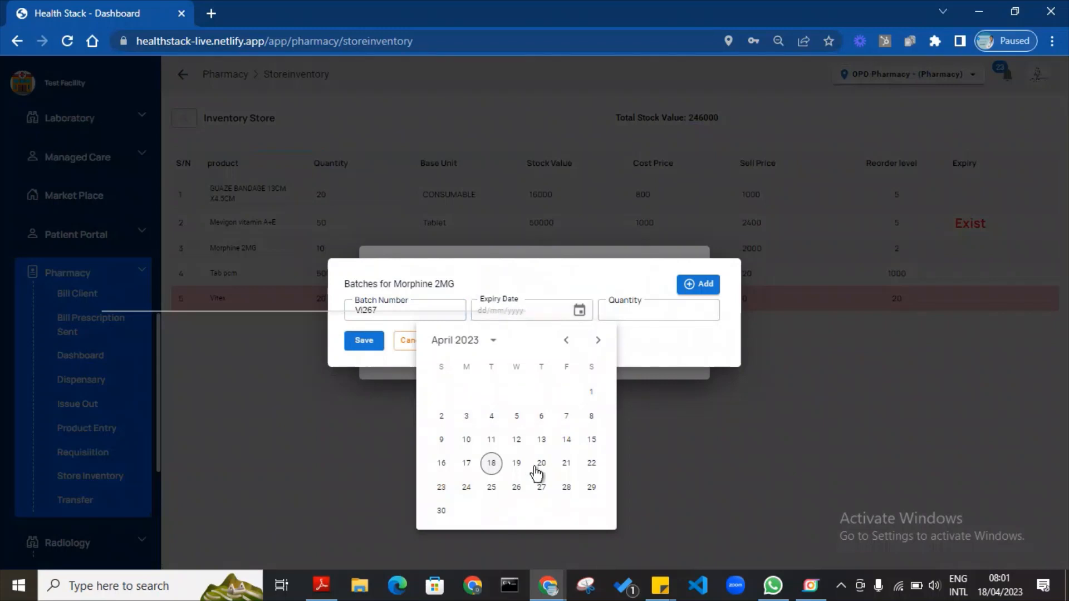
pyautogui.click(494, 342)
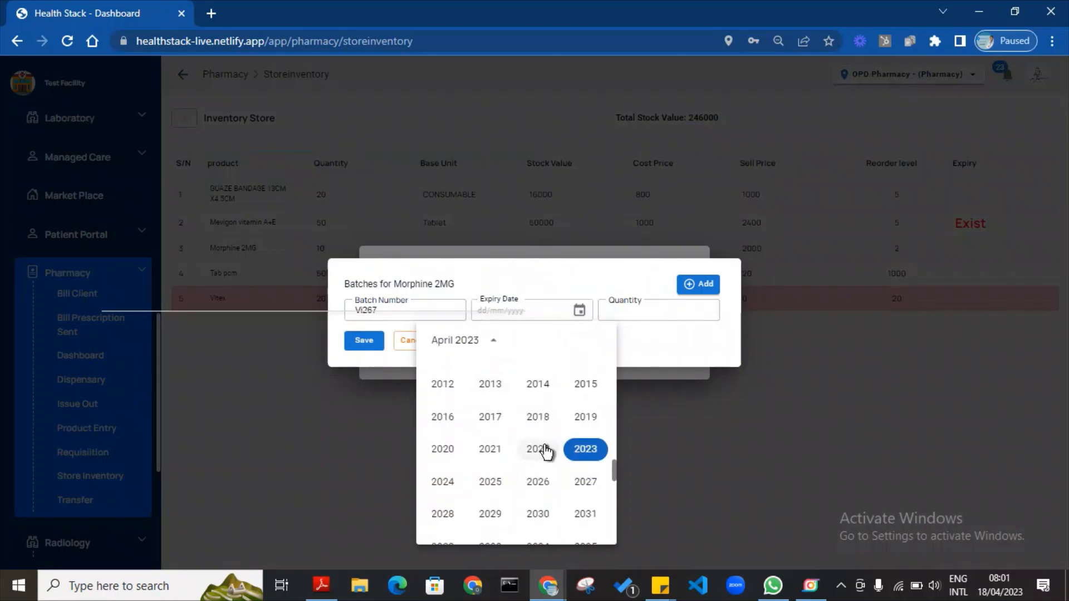
pyautogui.click(438, 484)
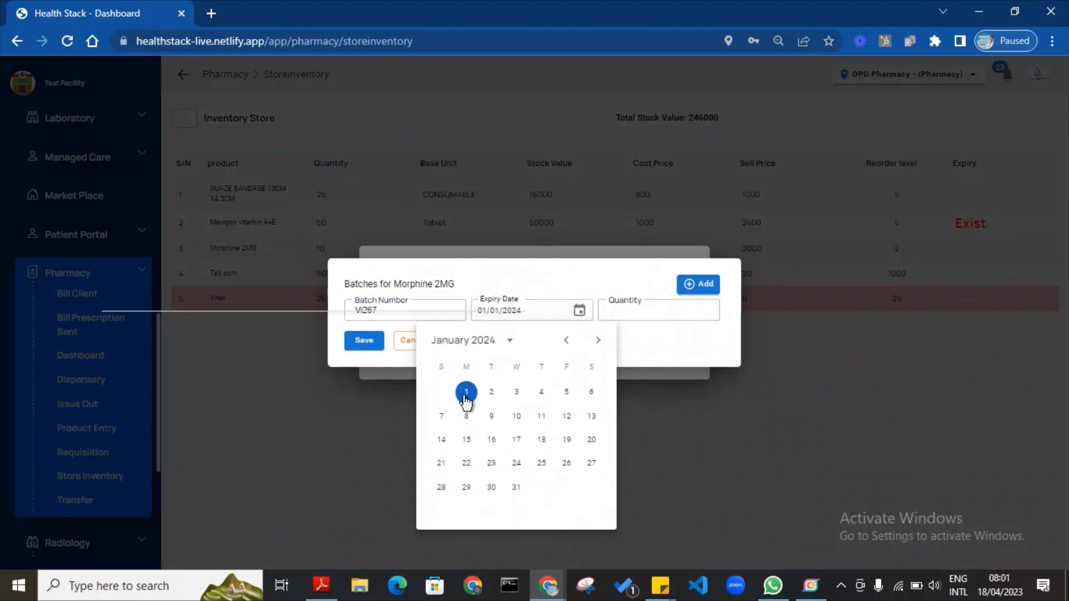
pyautogui.click(466, 395)
pyautogui.press('Tab')
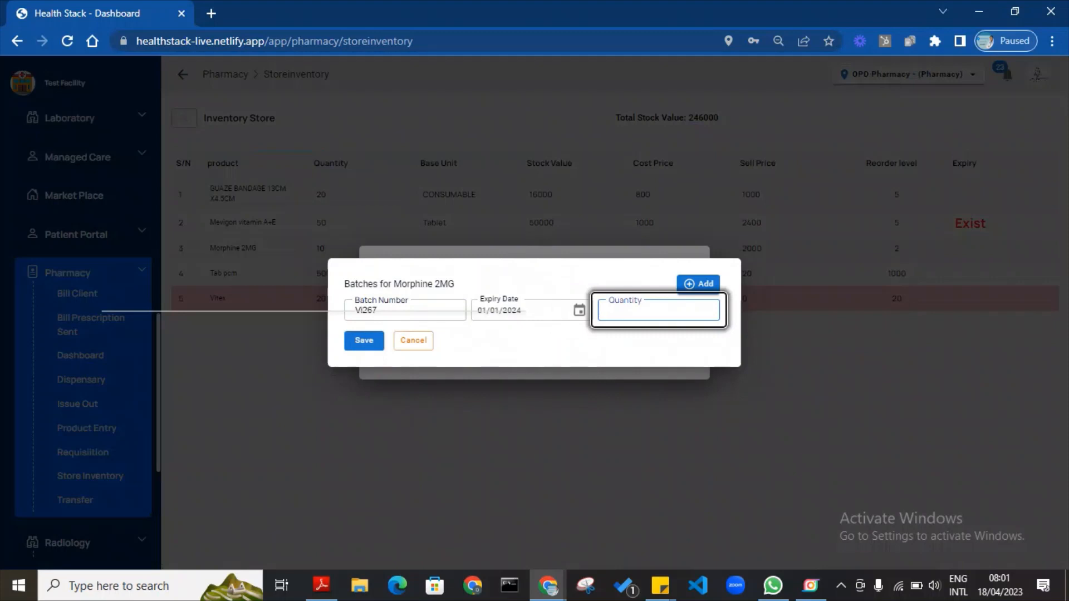
pyautogui.write('10')
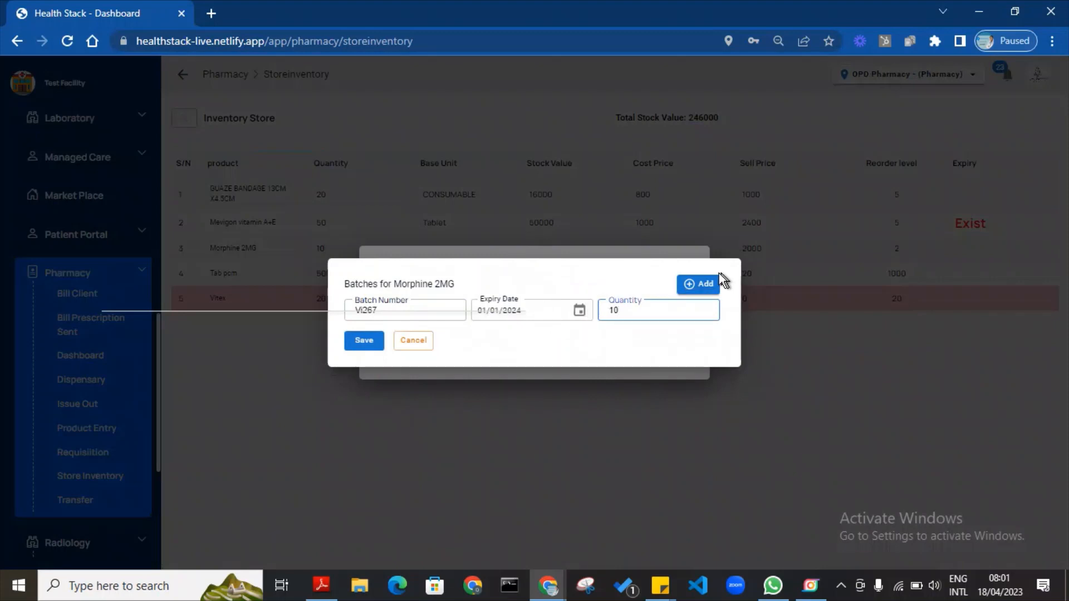
pyautogui.click(706, 284)
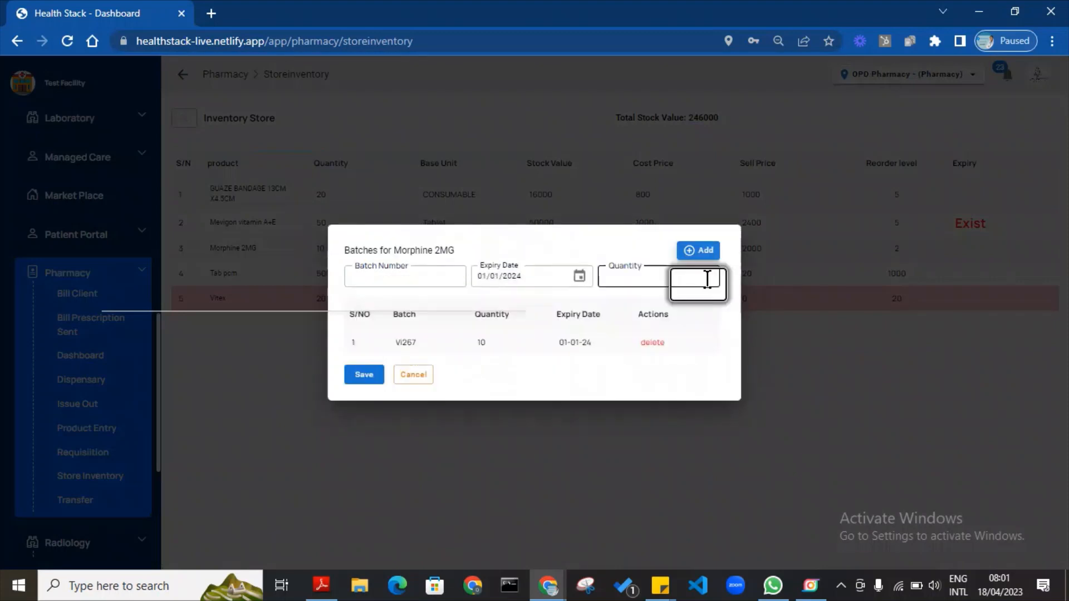
pyautogui.click(364, 376)
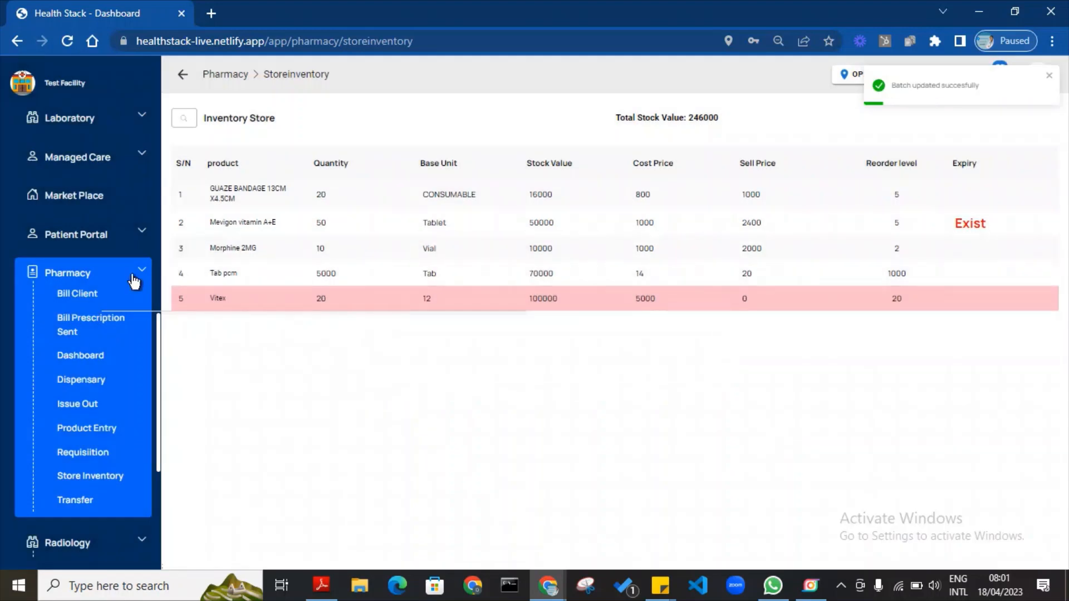
# Bill one vial of Morphine 2MG (2000) for the patient's pending IV Morphine prescription.
pyautogui.click(92, 327)
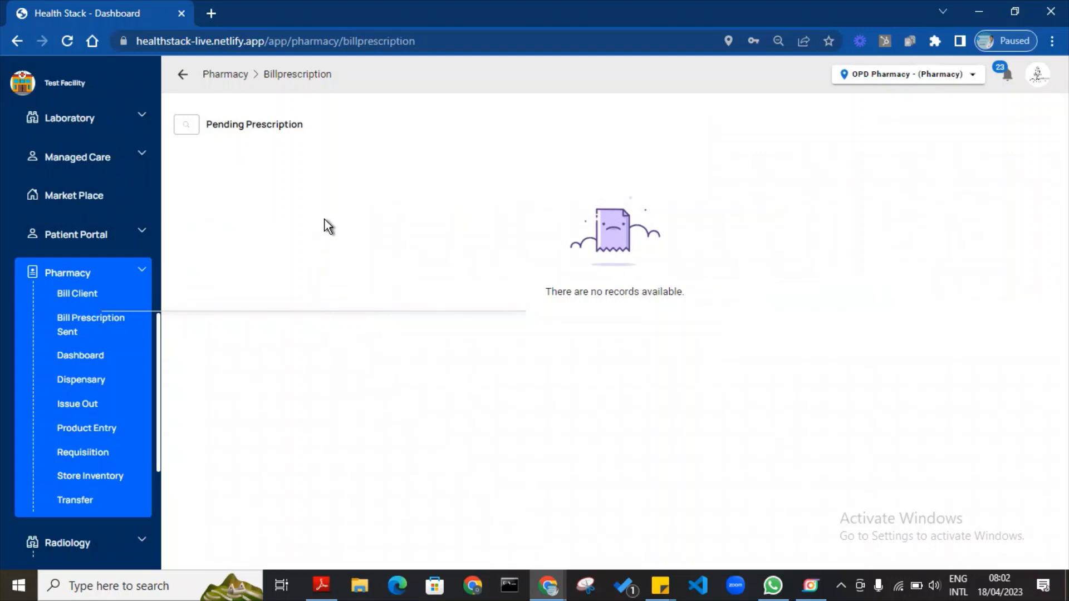
pyautogui.click(329, 204)
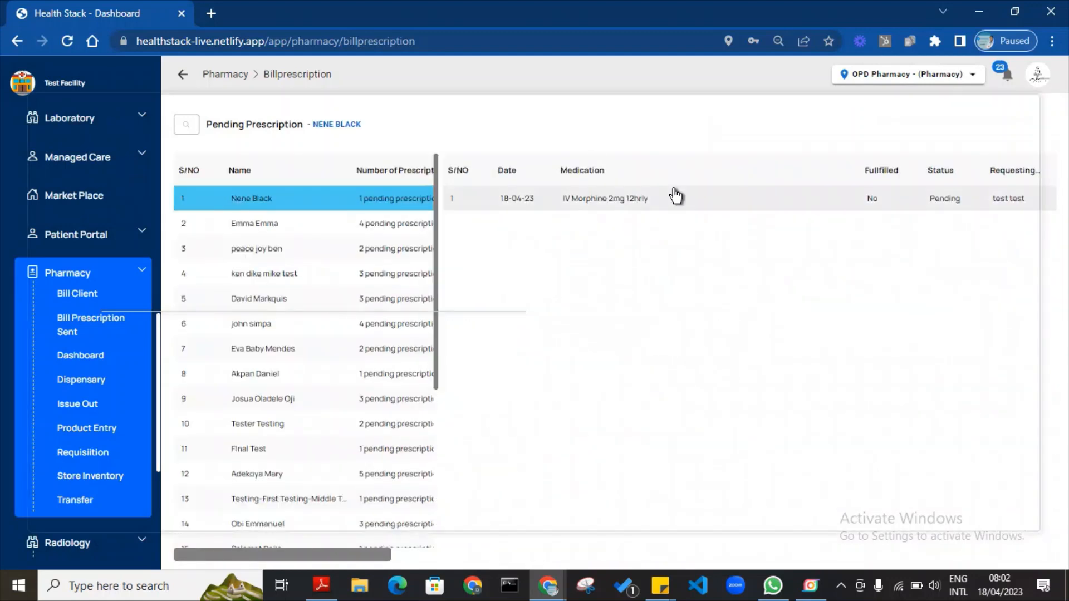
pyautogui.click(609, 192)
pyautogui.click(286, 251)
pyautogui.write('Morph')
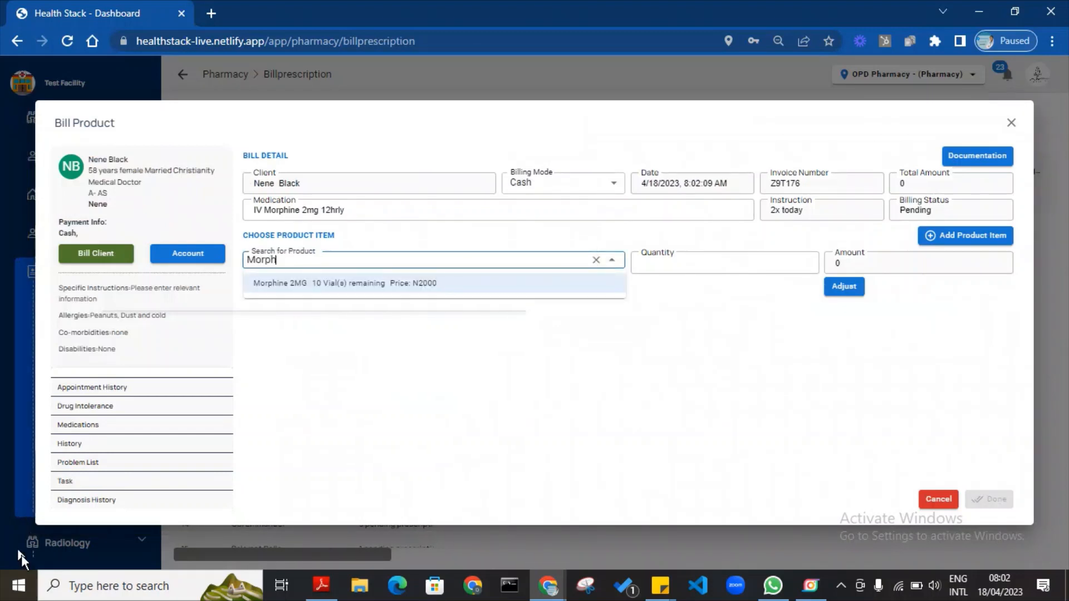
pyautogui.click(367, 285)
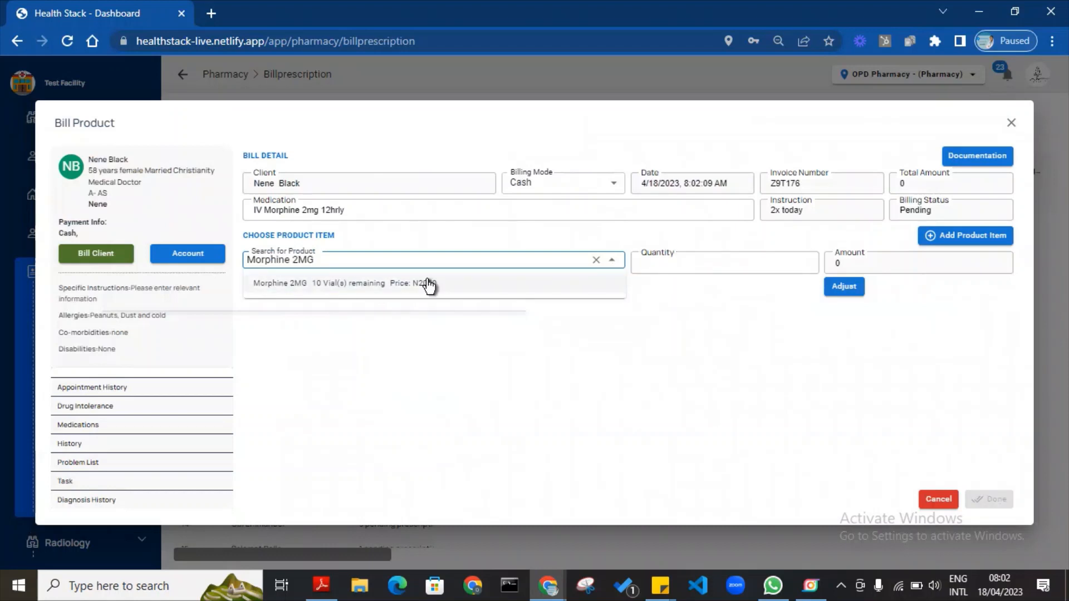
pyautogui.click(755, 288)
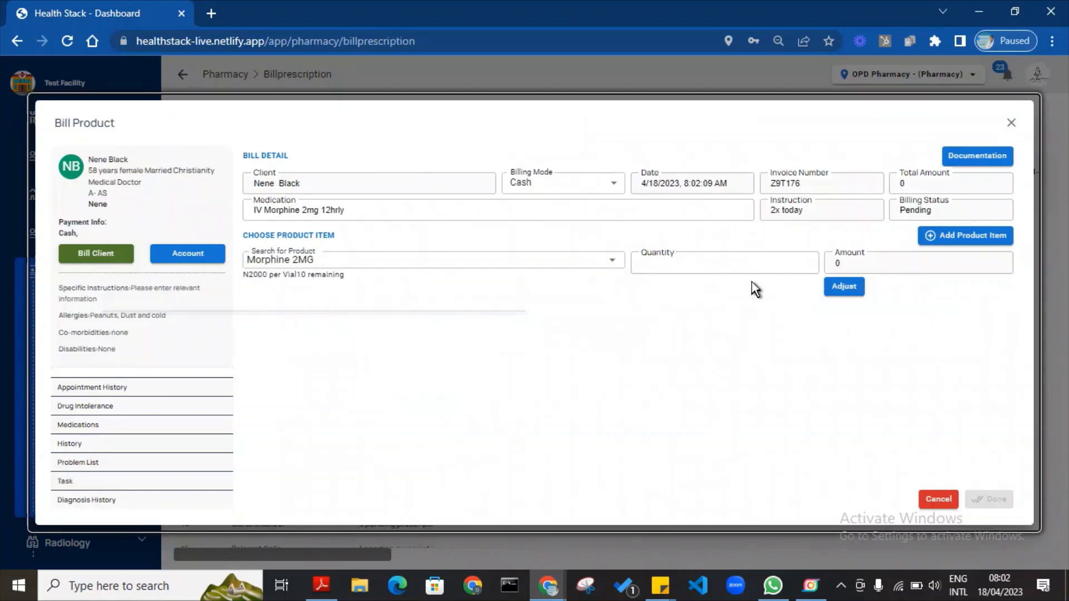
pyautogui.click(675, 262)
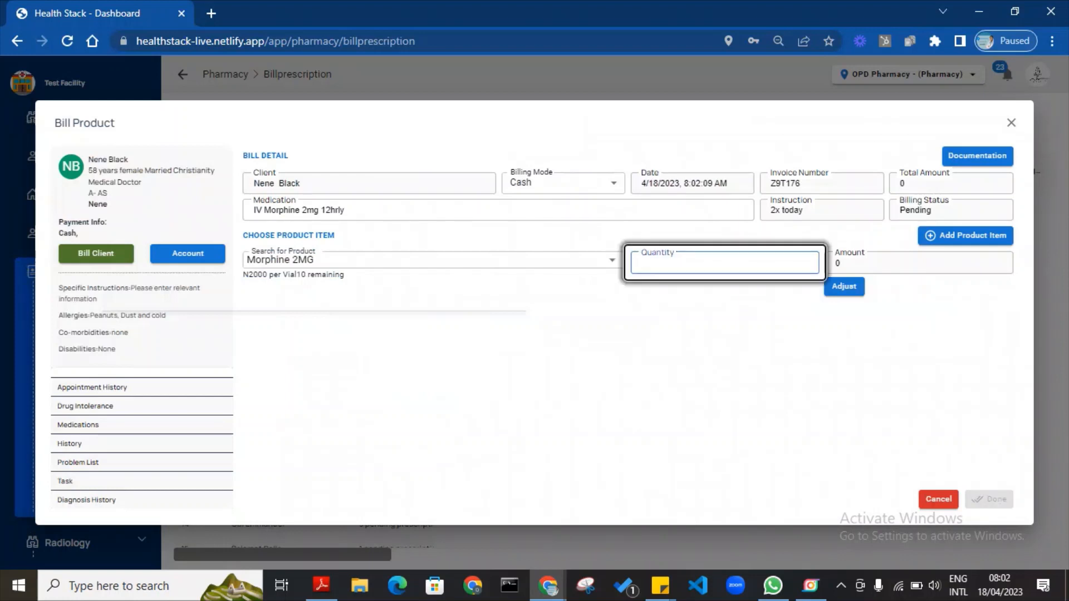
pyautogui.write('1')
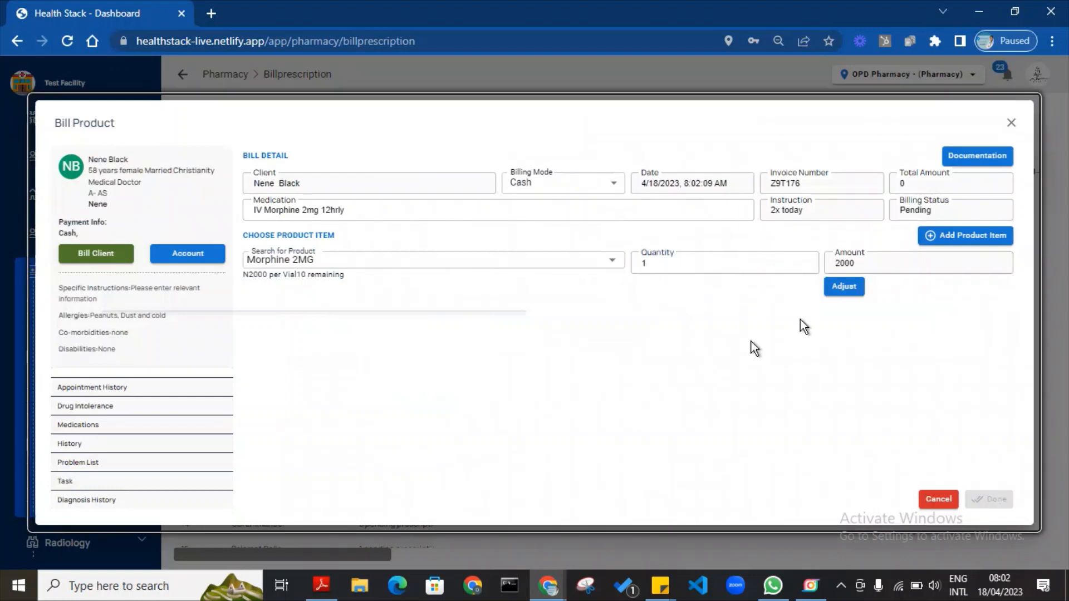
pyautogui.click(991, 236)
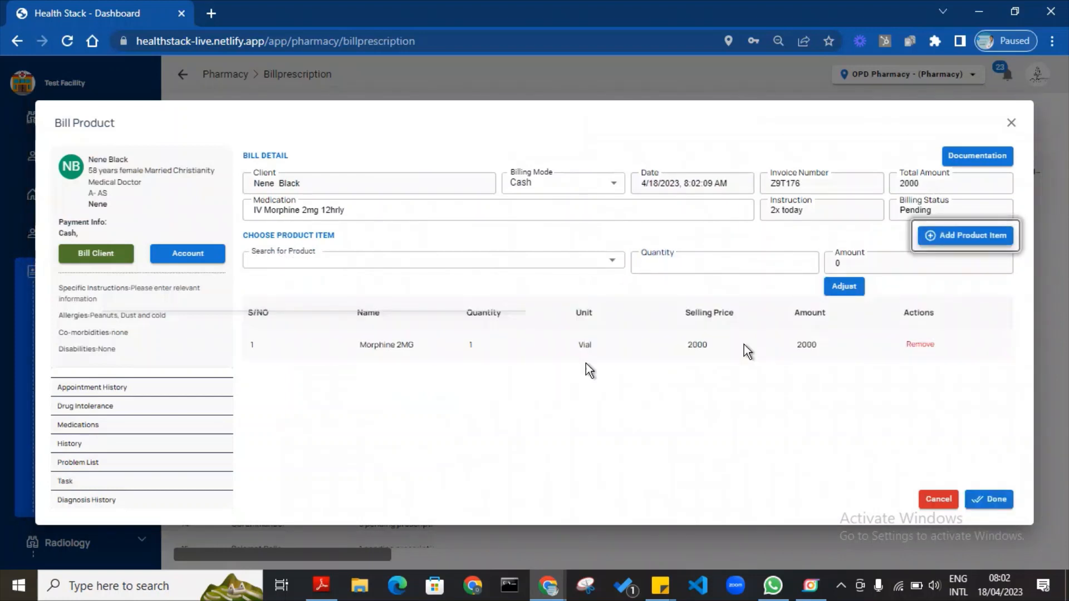
pyautogui.click(996, 500)
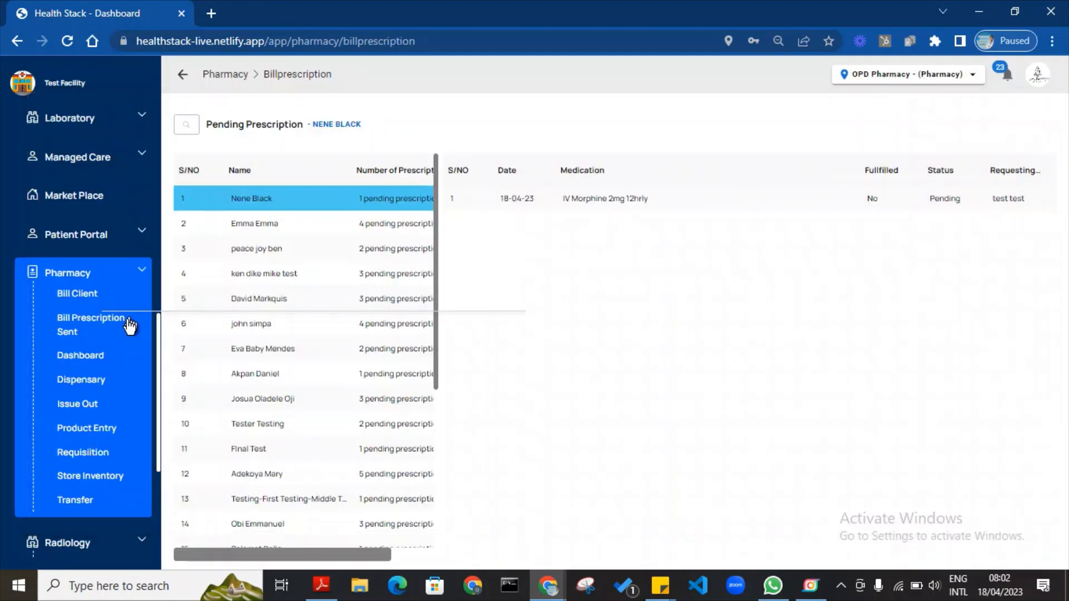
# Move from the pharmacy and radiology dashboards to Finance's payment page.
pyautogui.click(146, 272)
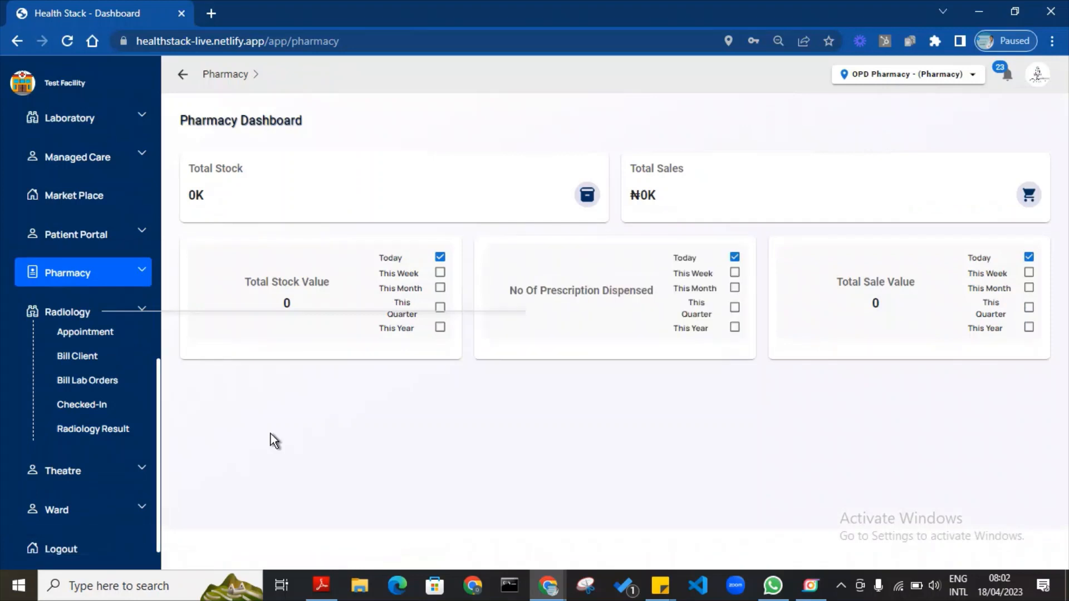
pyautogui.click(136, 303)
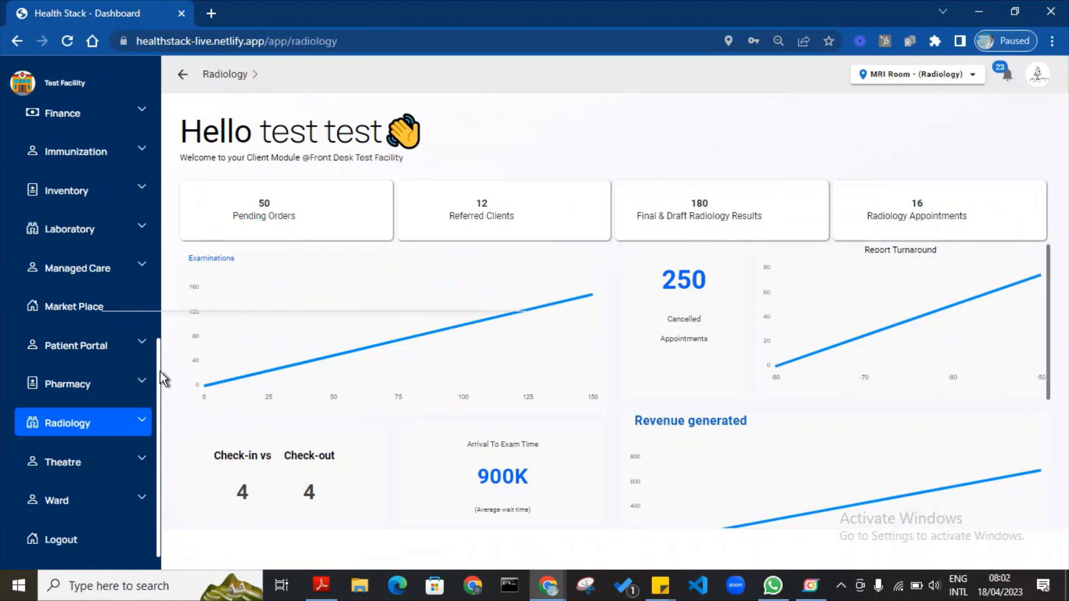
pyautogui.moveTo(159, 375); pyautogui.dragTo(148, 305)
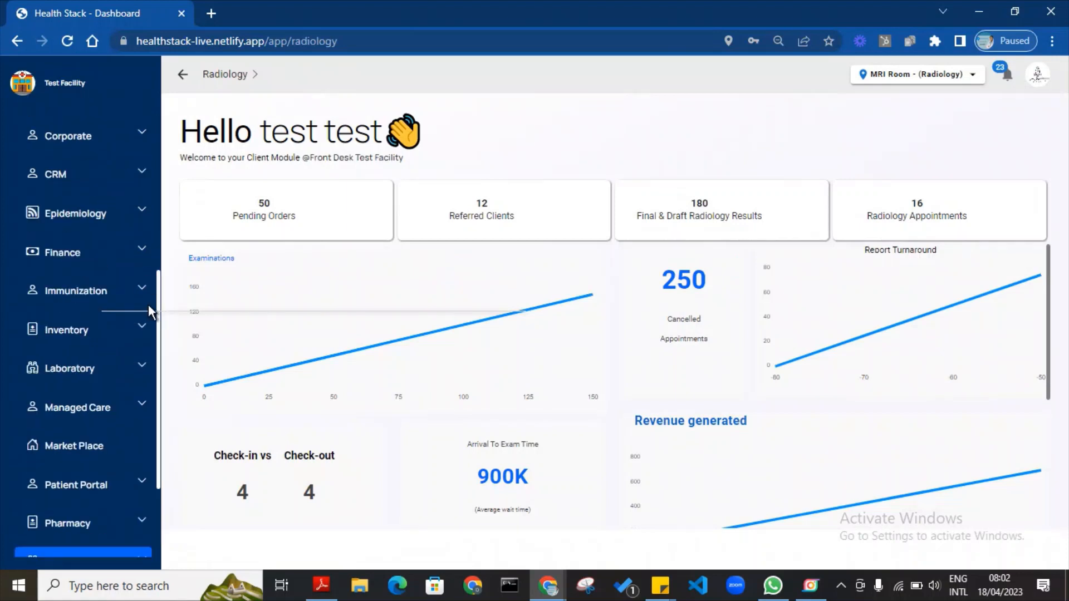
pyautogui.click(143, 250)
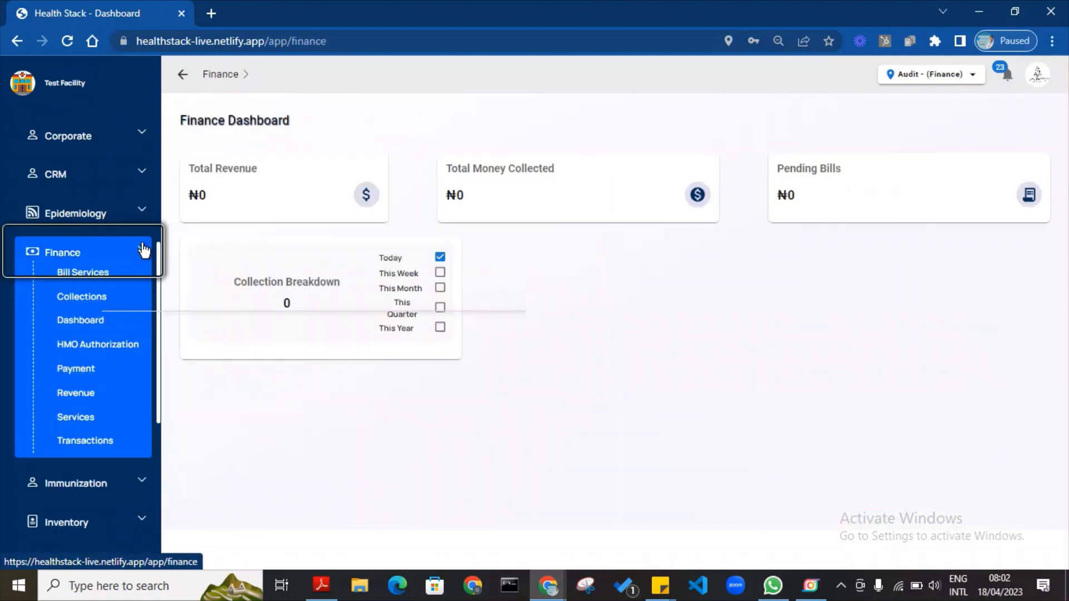
pyautogui.click(88, 375)
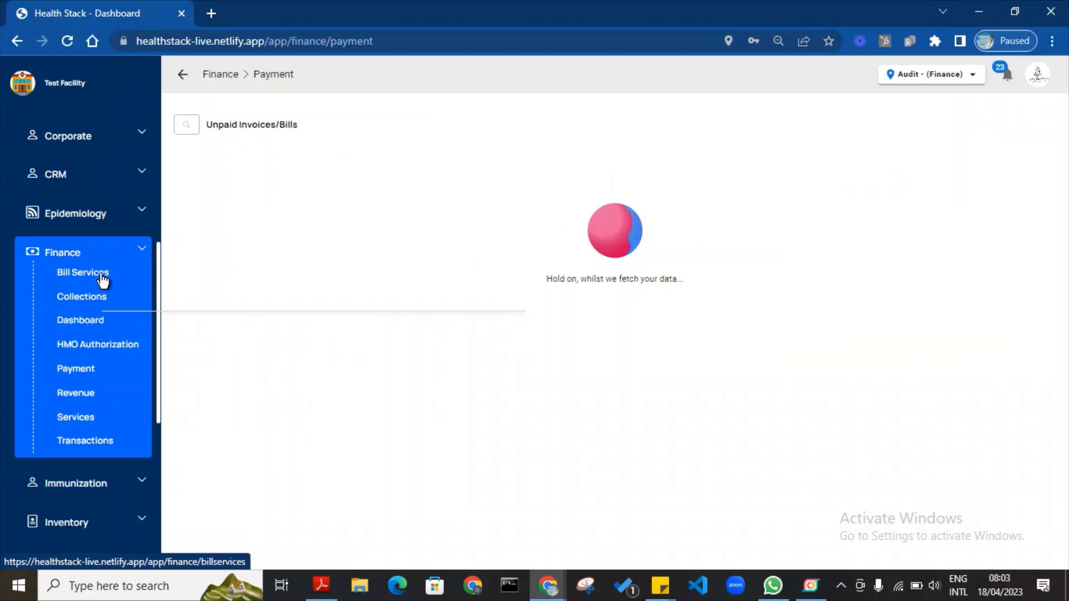
# Look over Bill Services and the patient's unpaid bill details, then return to Payment.
pyautogui.click(82, 278)
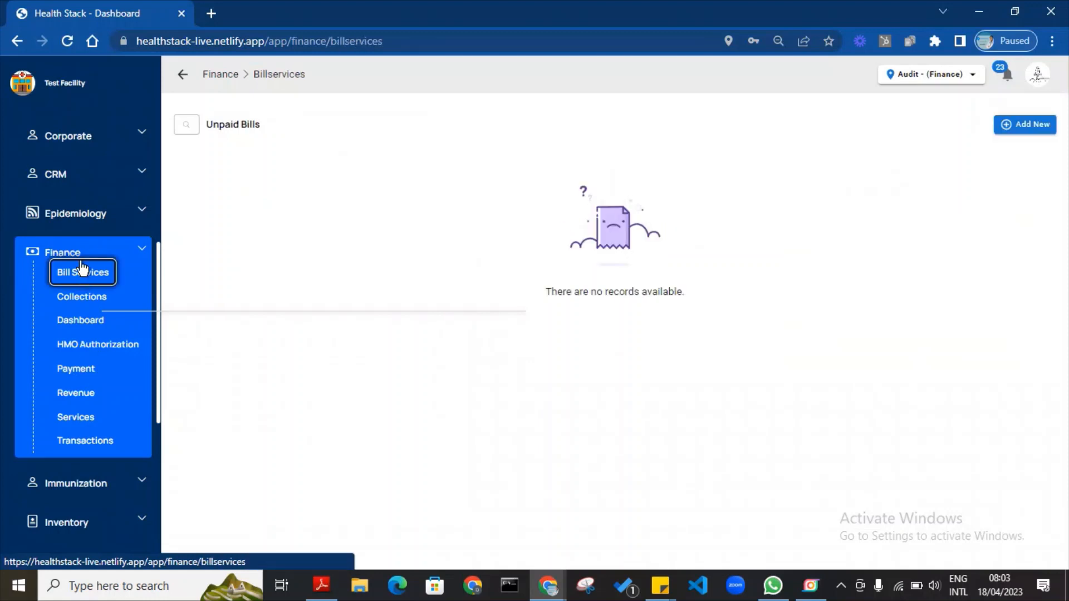
pyautogui.click(1031, 127)
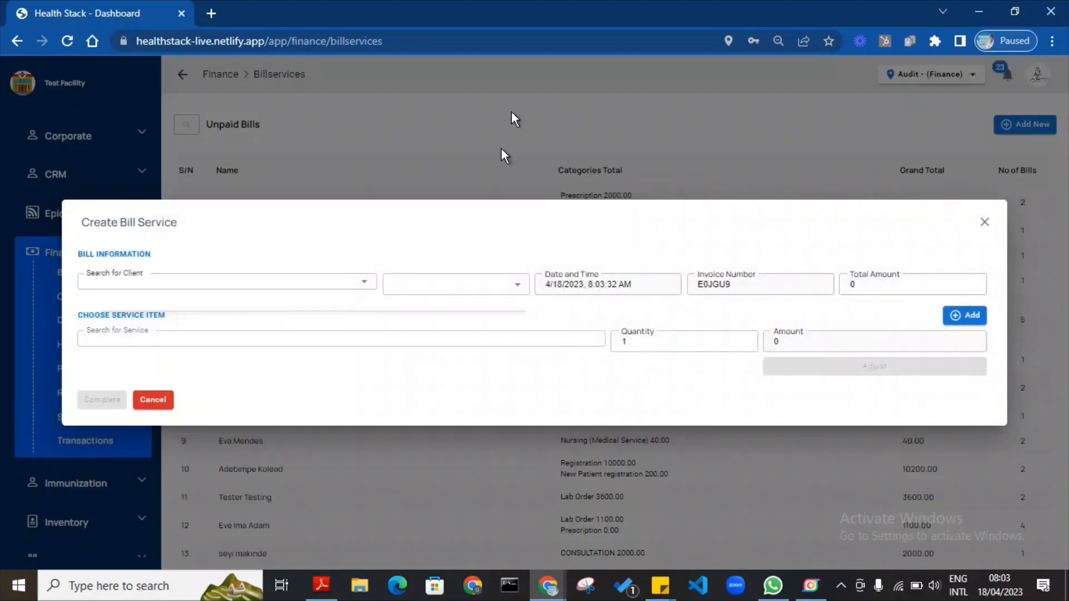
pyautogui.click(558, 147)
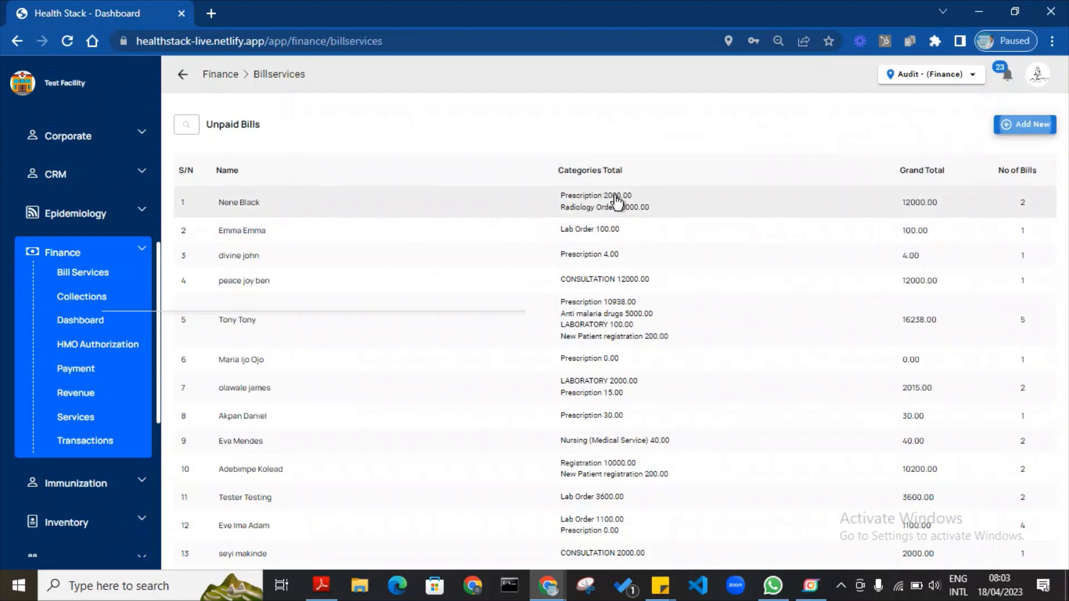
pyautogui.click(599, 219)
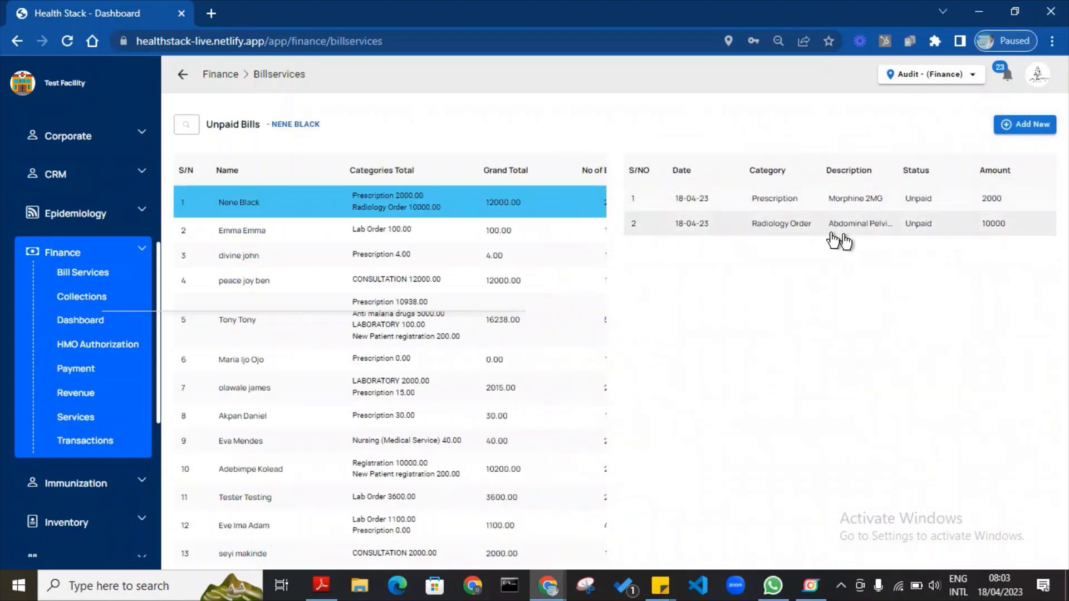
pyautogui.click(389, 210)
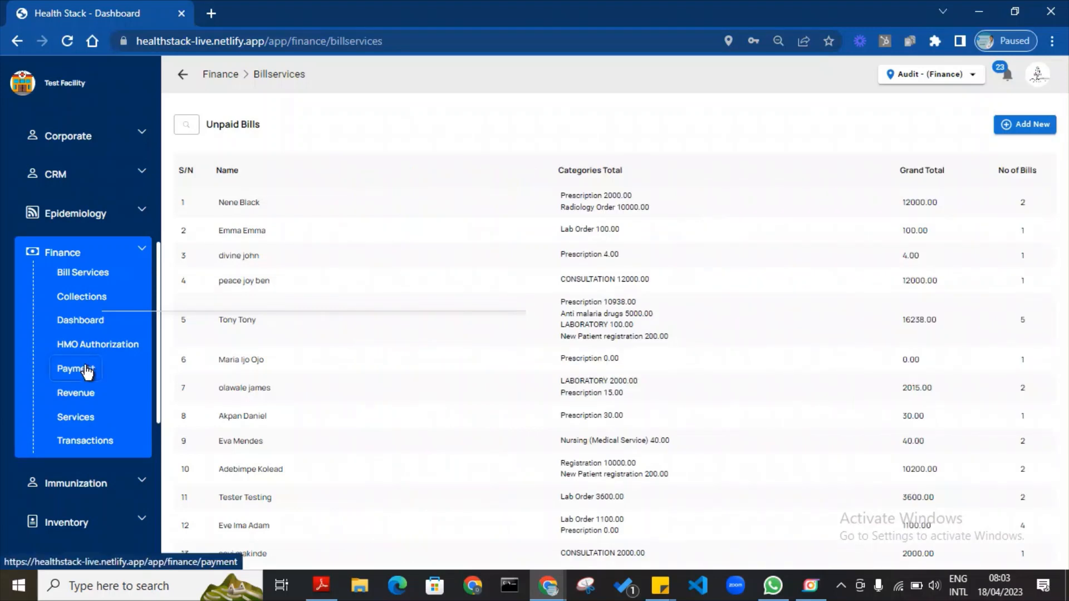
pyautogui.click(89, 371)
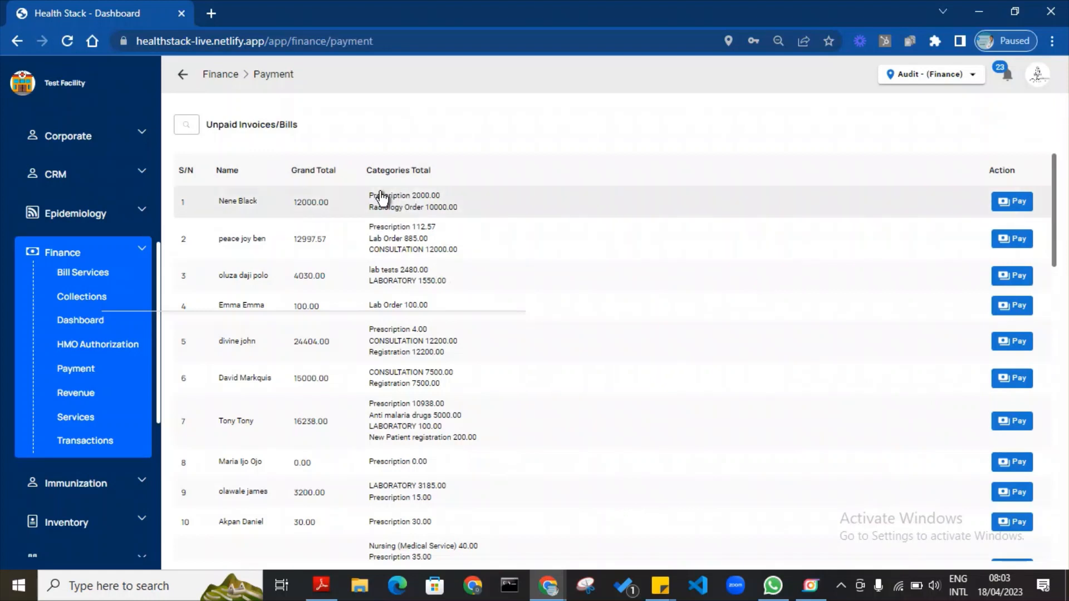
# Select the patient's Morphine 2MG and Abdominal Pelvic USS items and preview the ₦12000 invoice.
pyautogui.click(381, 198)
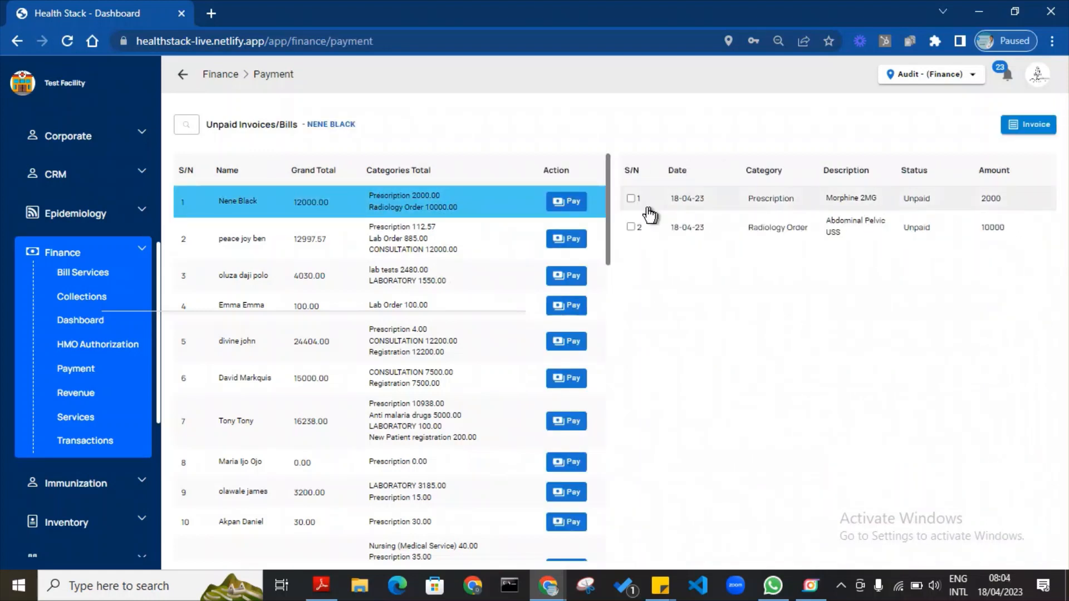
pyautogui.click(631, 198)
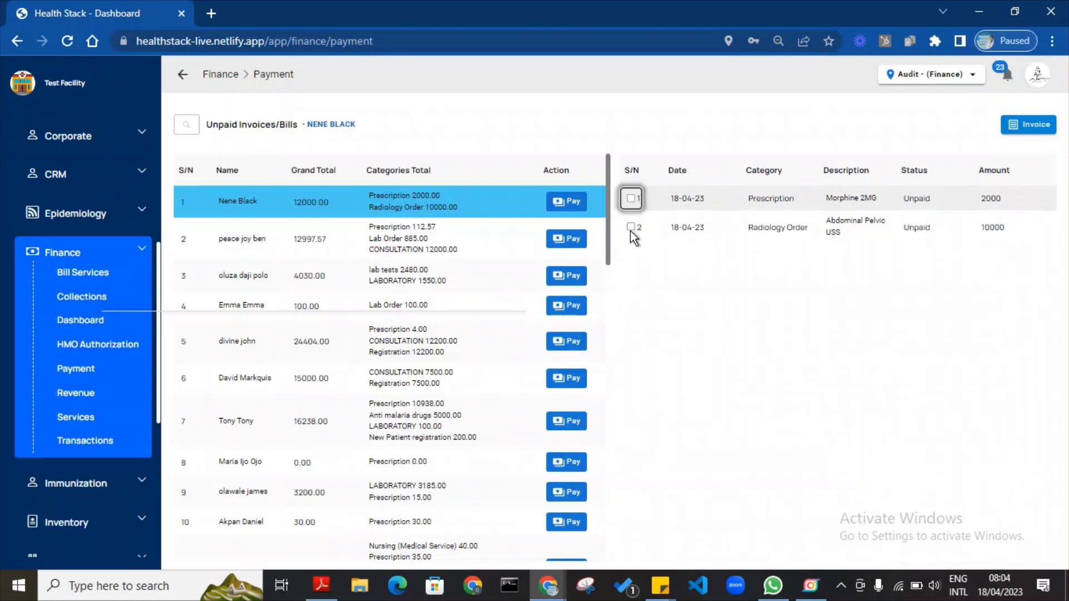
pyautogui.click(632, 229)
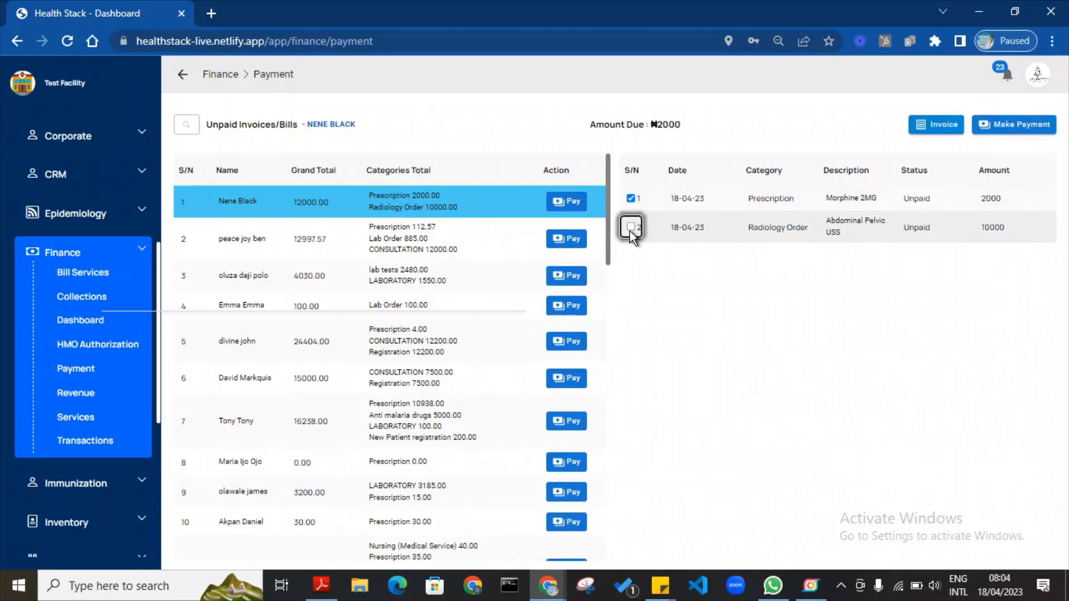
pyautogui.click(941, 126)
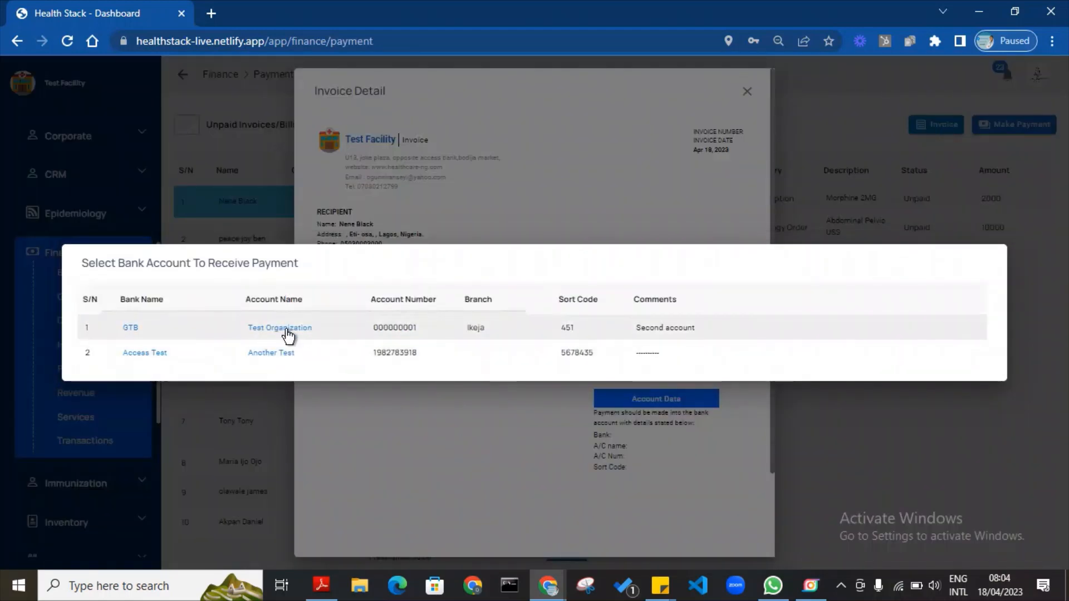
# Set Access Test as the invoice's receiving bank account, then proceed to paying the bills.
pyautogui.click(287, 332)
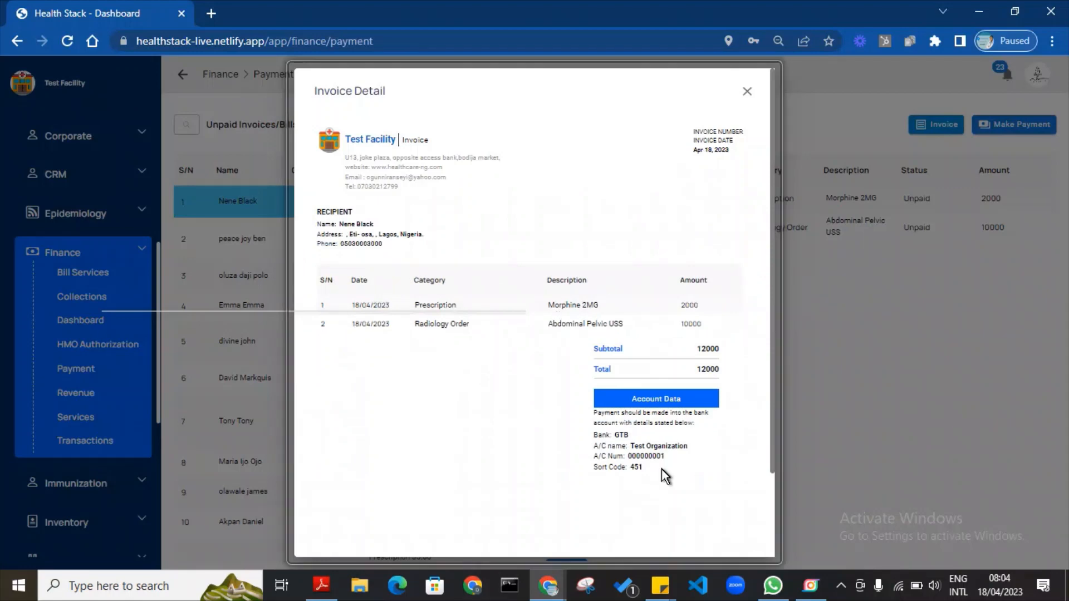
pyautogui.click(641, 400)
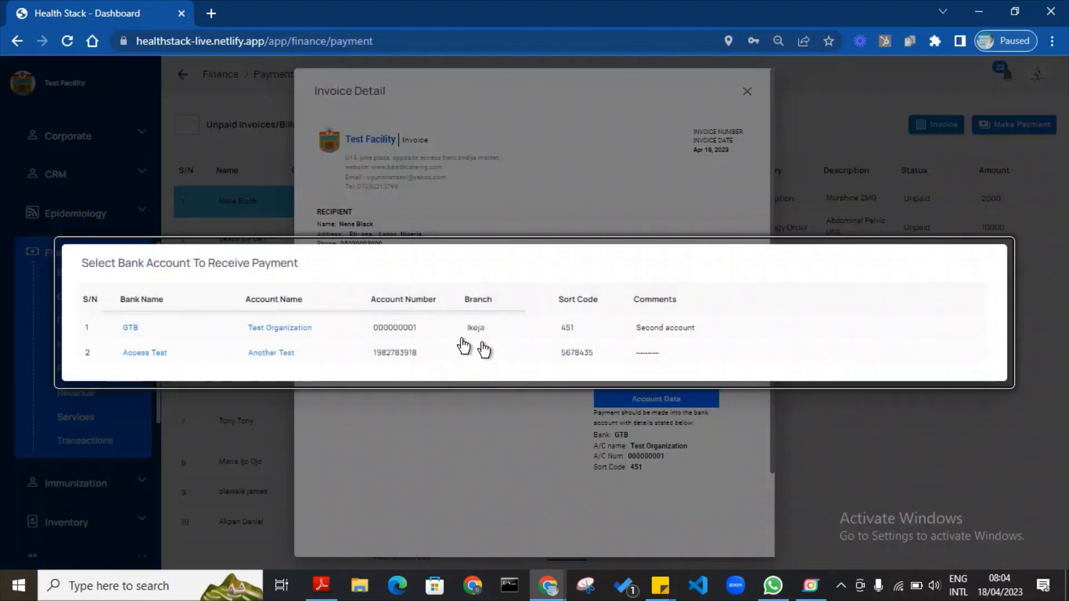
pyautogui.click(406, 359)
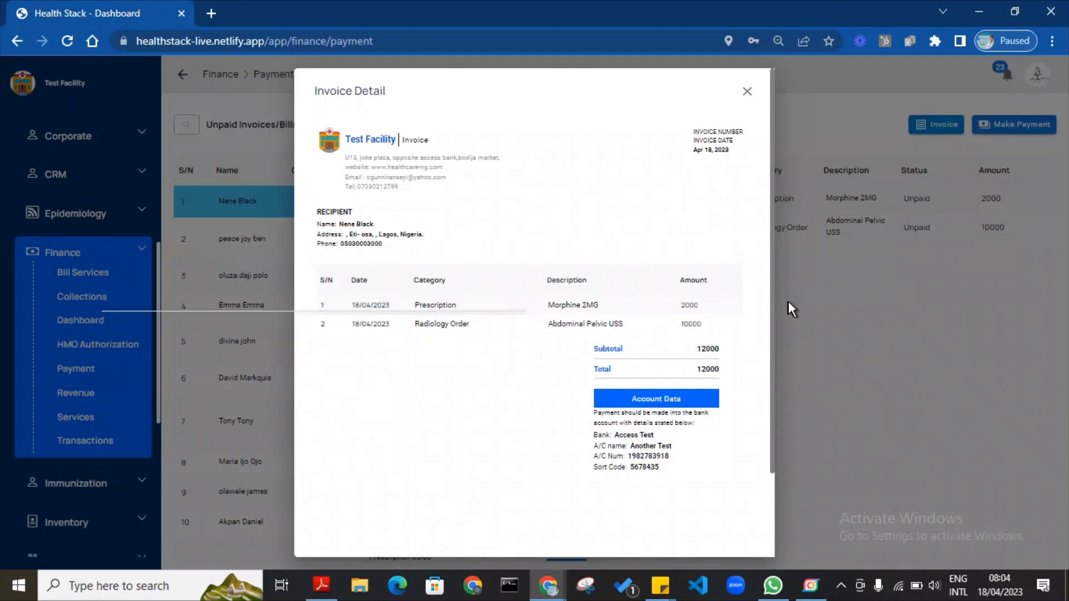
pyautogui.scroll(-3, 774, 323)
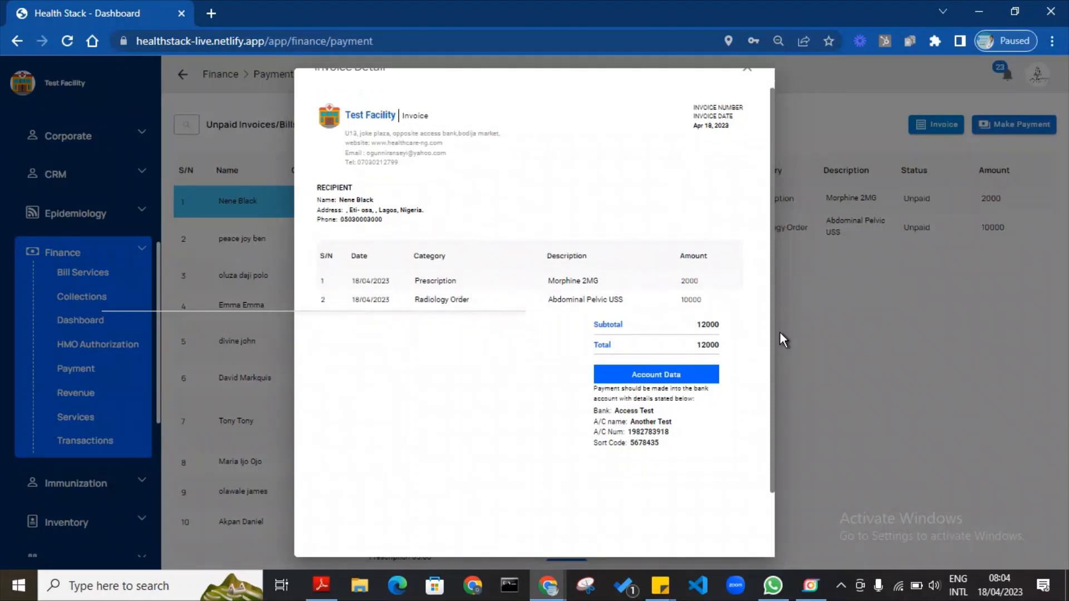
pyautogui.scroll(3, 728, 117)
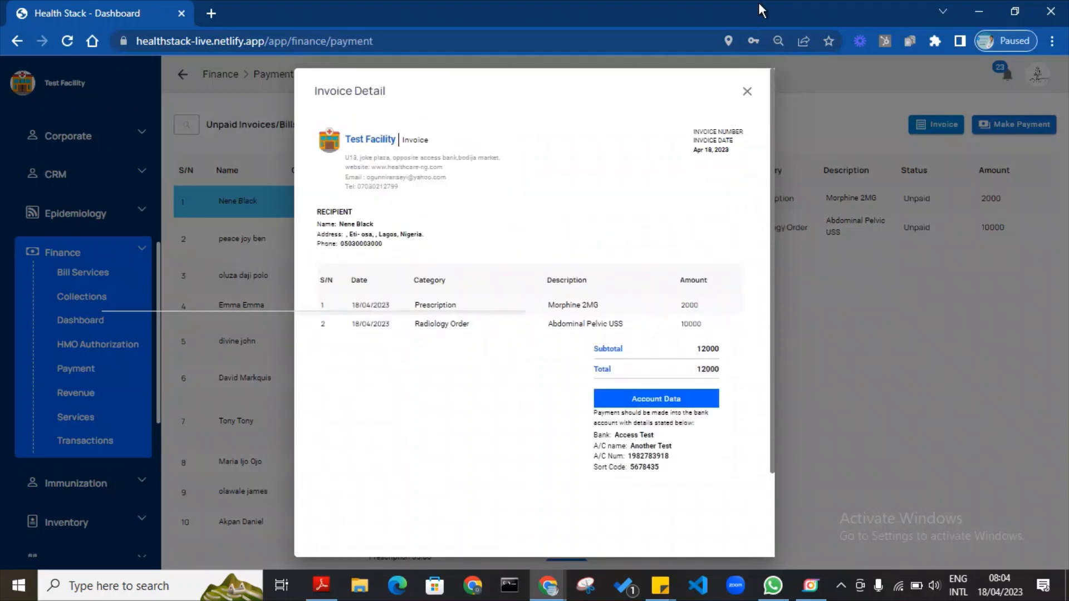
pyautogui.click(864, 298)
pyautogui.click(1037, 132)
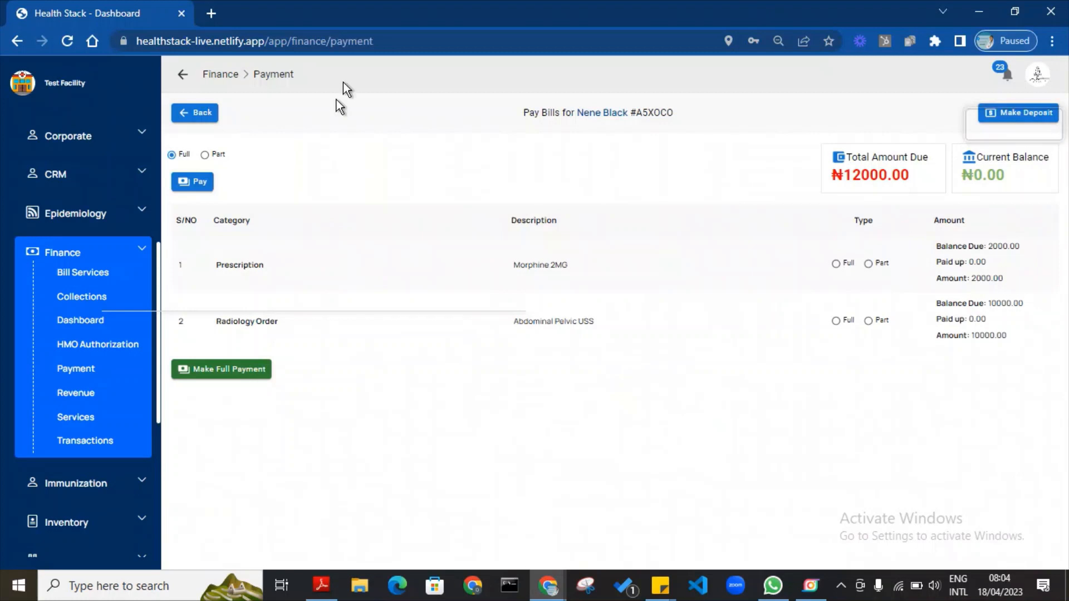
# Reopen the patient's ₦12000 bills with full payment kept for the total and radiology order, then start a deposit.
pyautogui.click(200, 111)
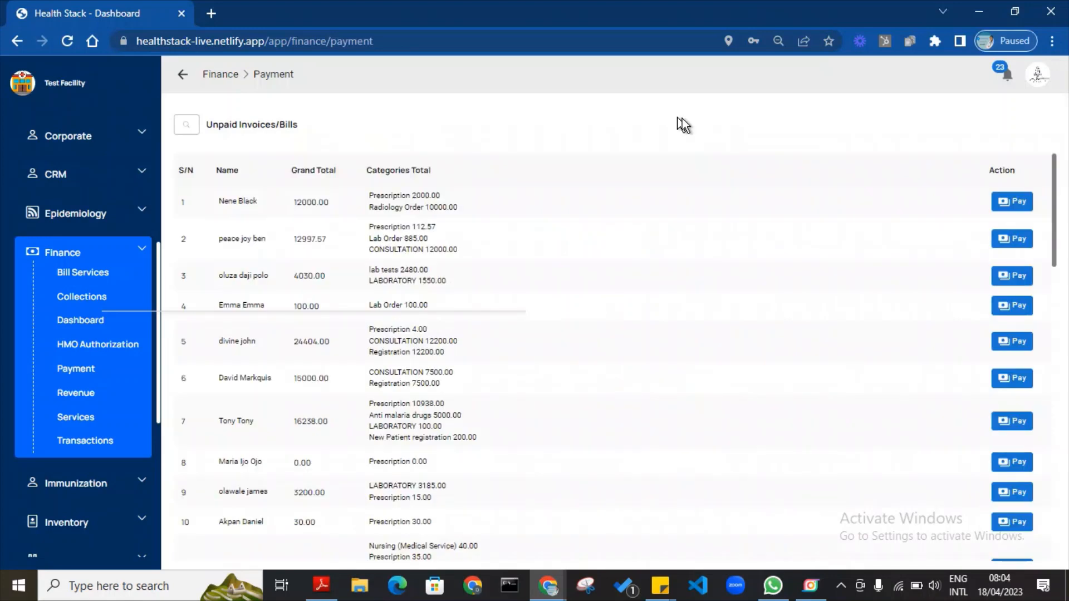
pyautogui.click(1023, 203)
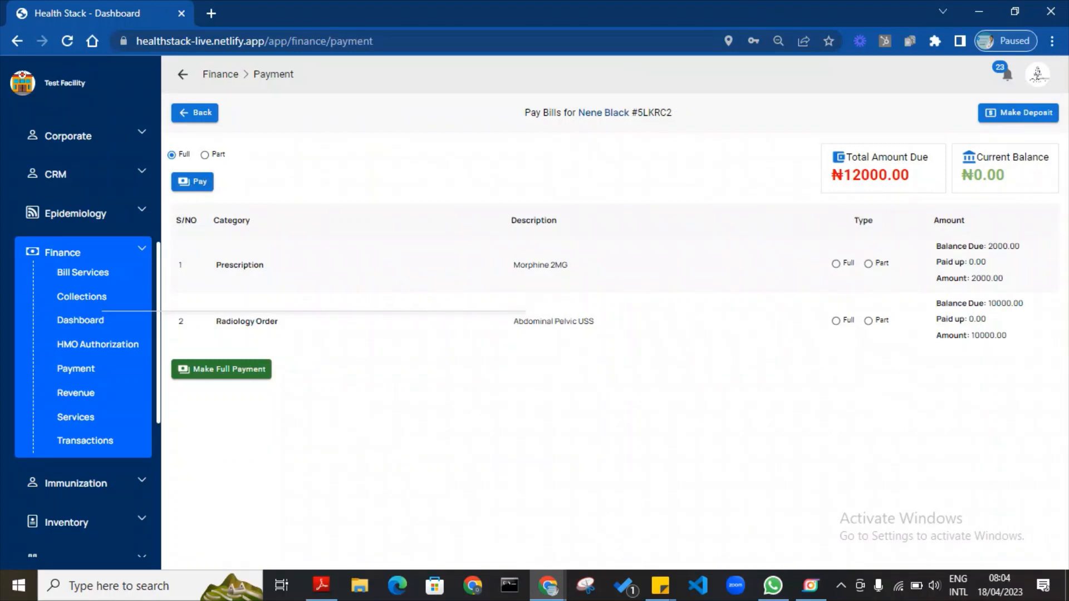
pyautogui.click(205, 156)
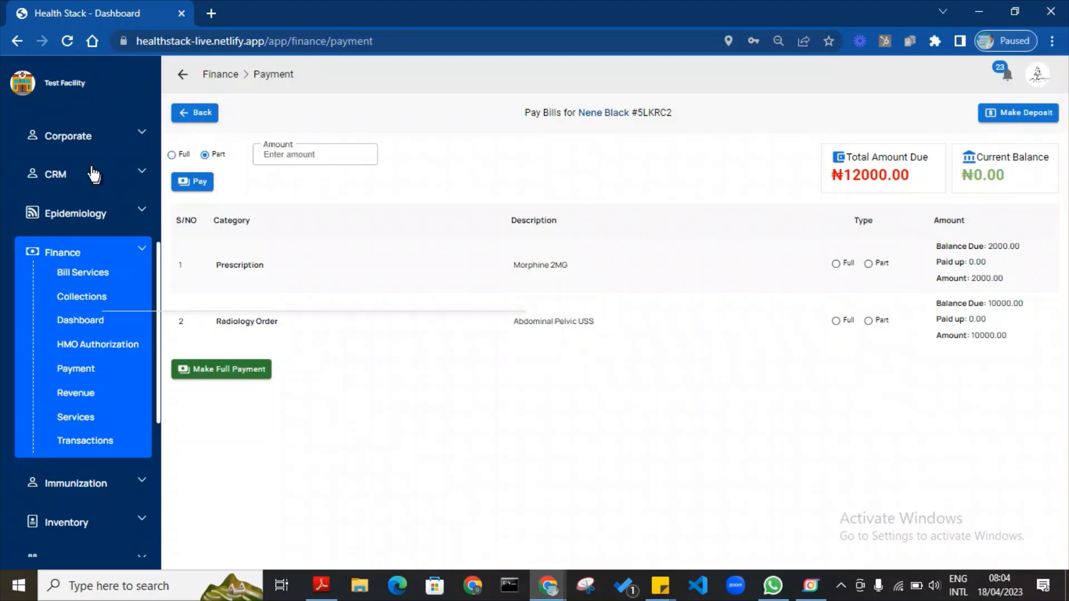
pyautogui.click(171, 155)
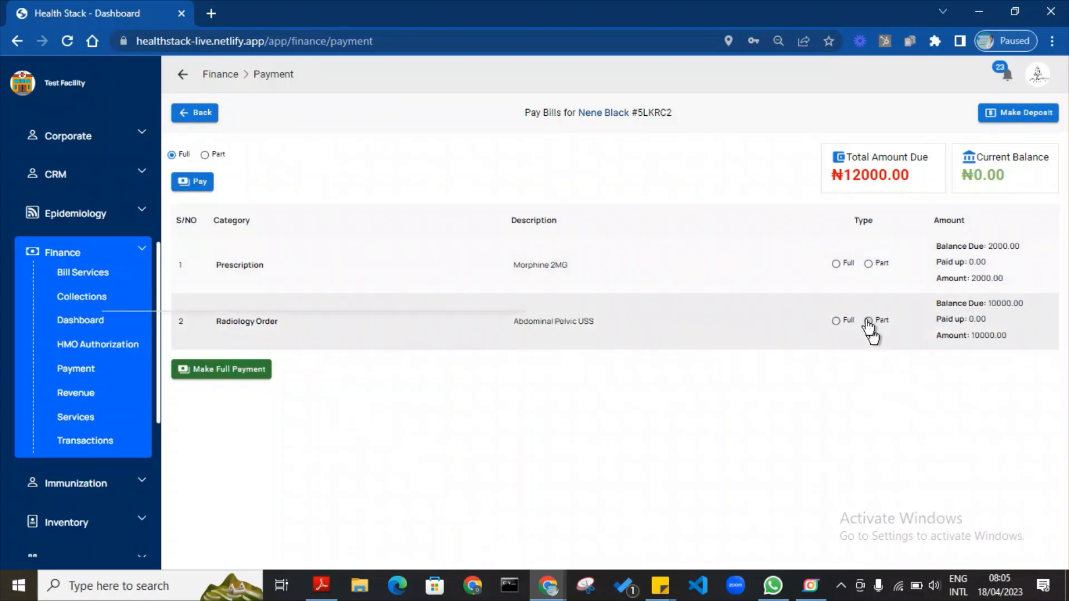
pyautogui.click(870, 322)
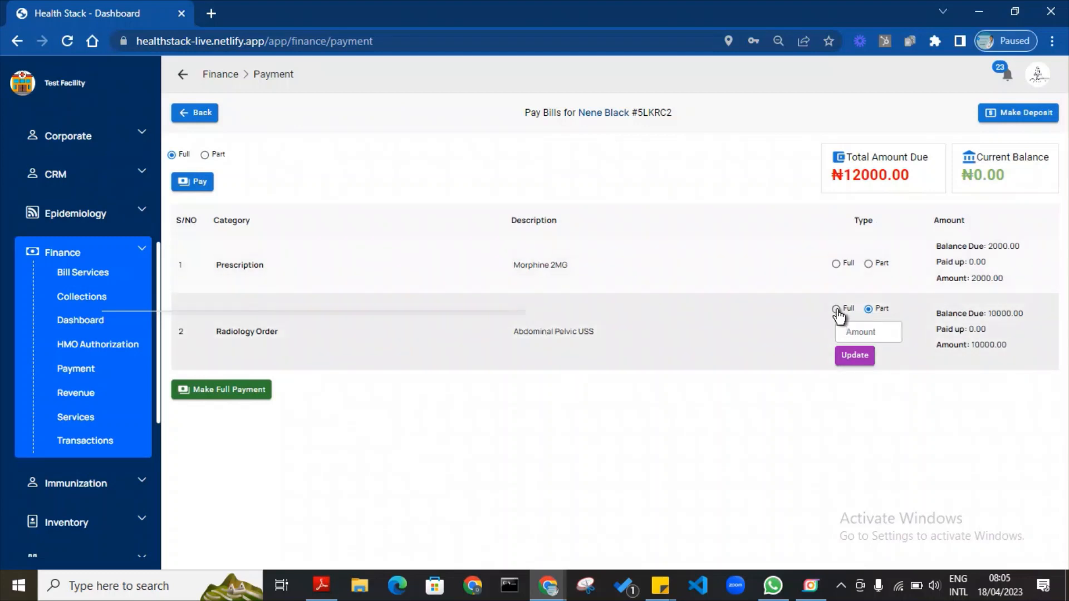
pyautogui.click(837, 309)
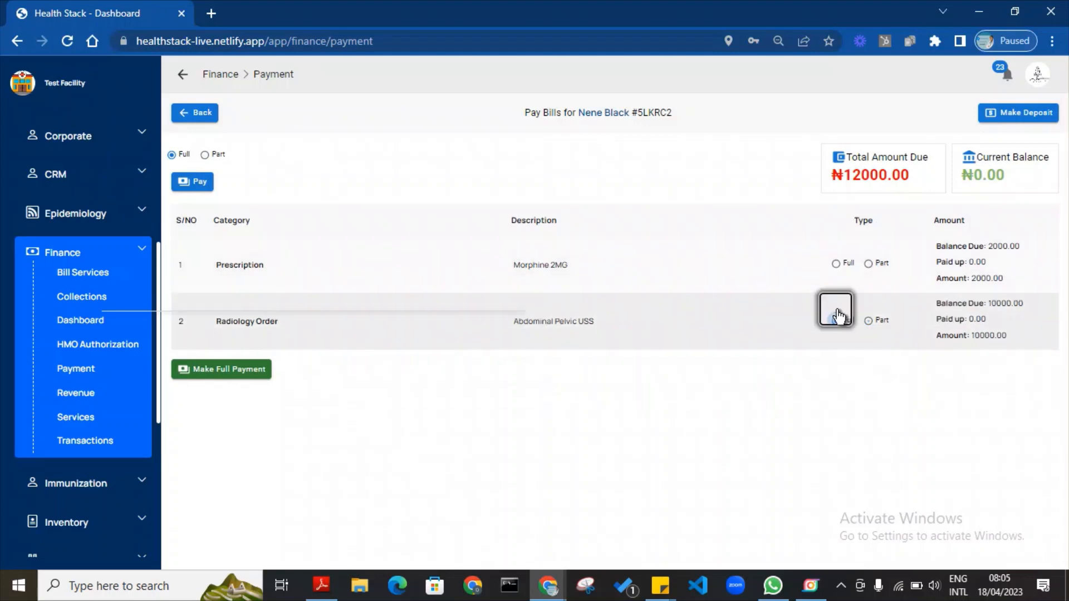
pyautogui.click(988, 119)
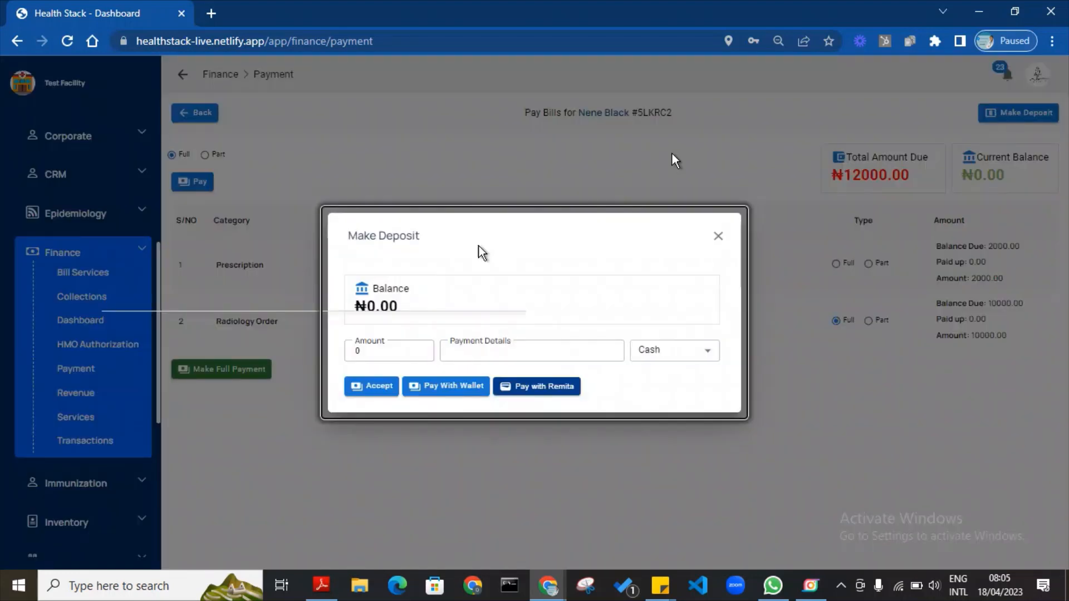
# Fill in a ₦10000 deposit with details 'Fidelity transfer' and Bank Transfer as payment method.
pyautogui.click(385, 352)
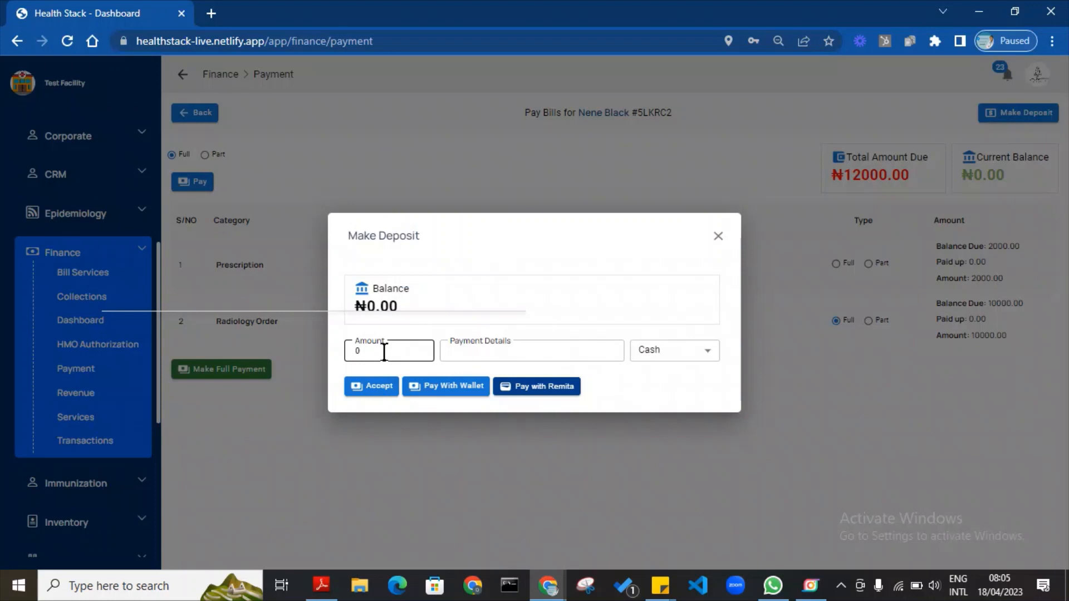
pyautogui.click(384, 352)
pyautogui.write('10000')
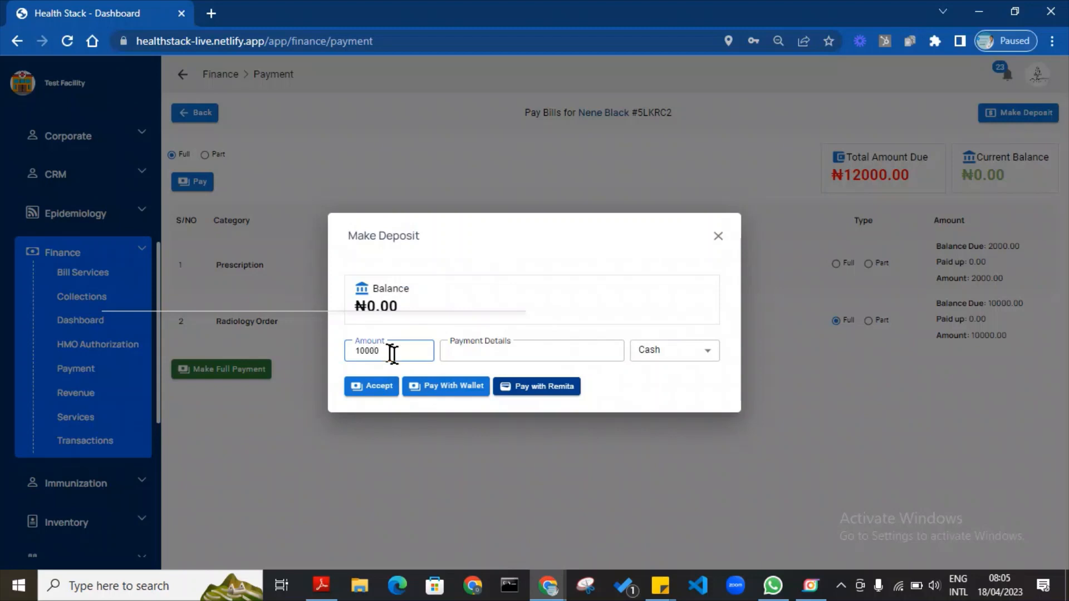
pyautogui.click(476, 351)
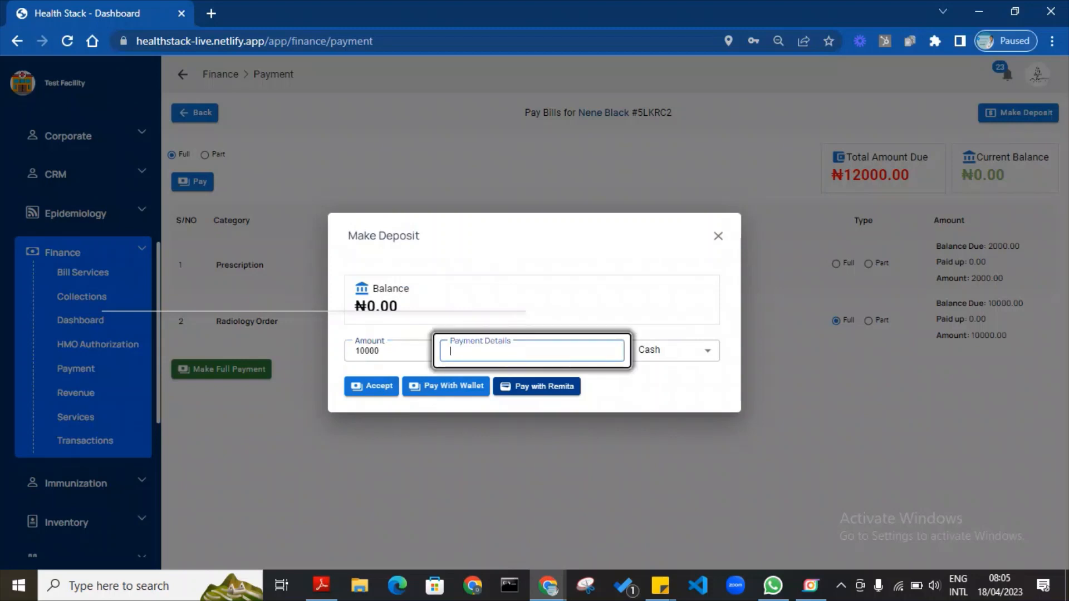
pyautogui.write('Fidelity')
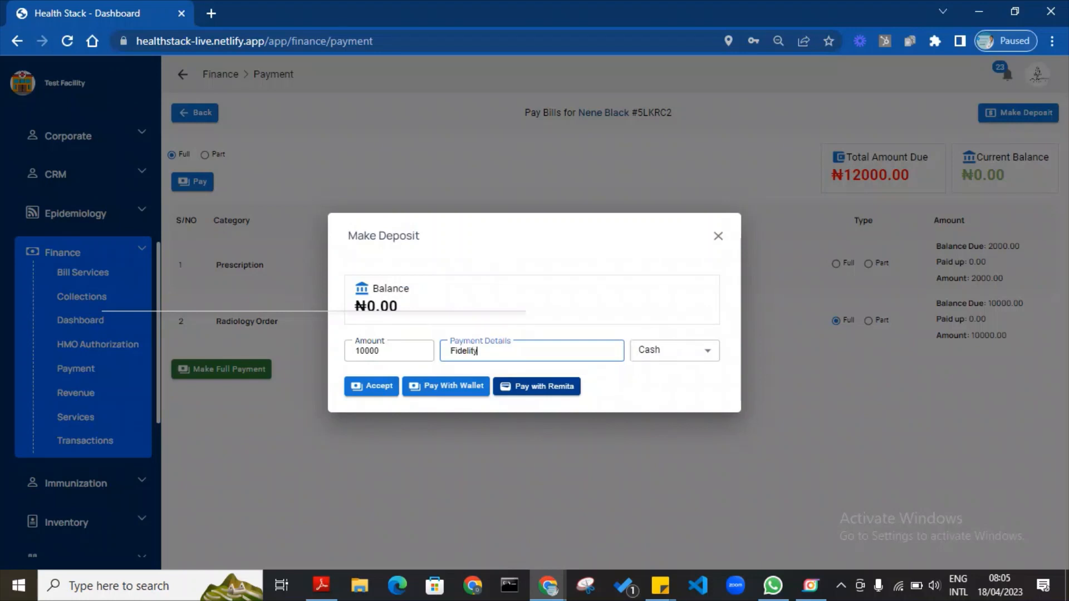
pyautogui.write(' transfer')
pyautogui.click(708, 351)
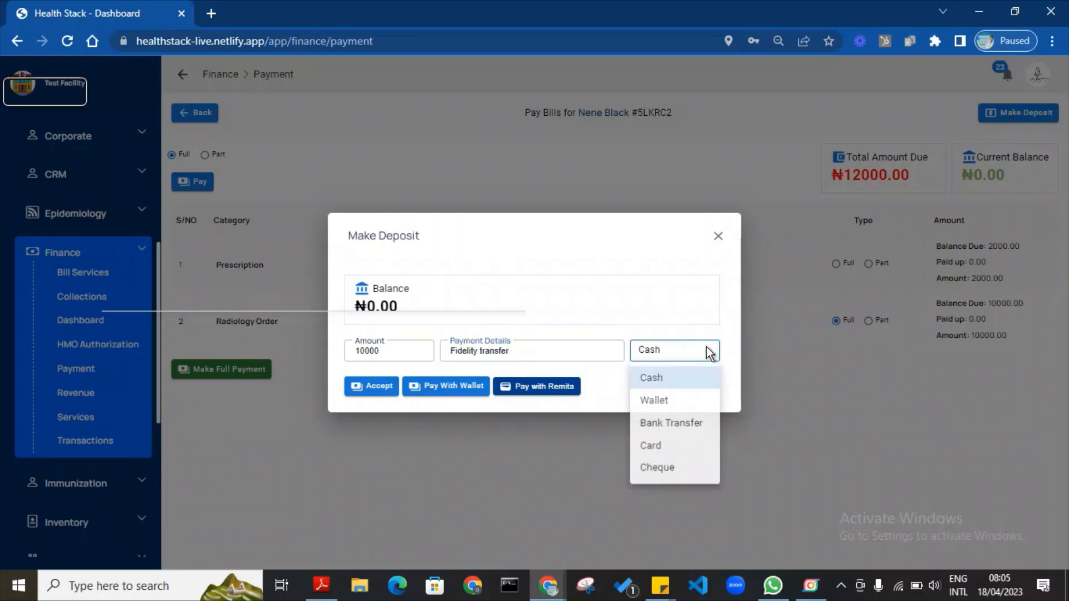
pyautogui.click(673, 426)
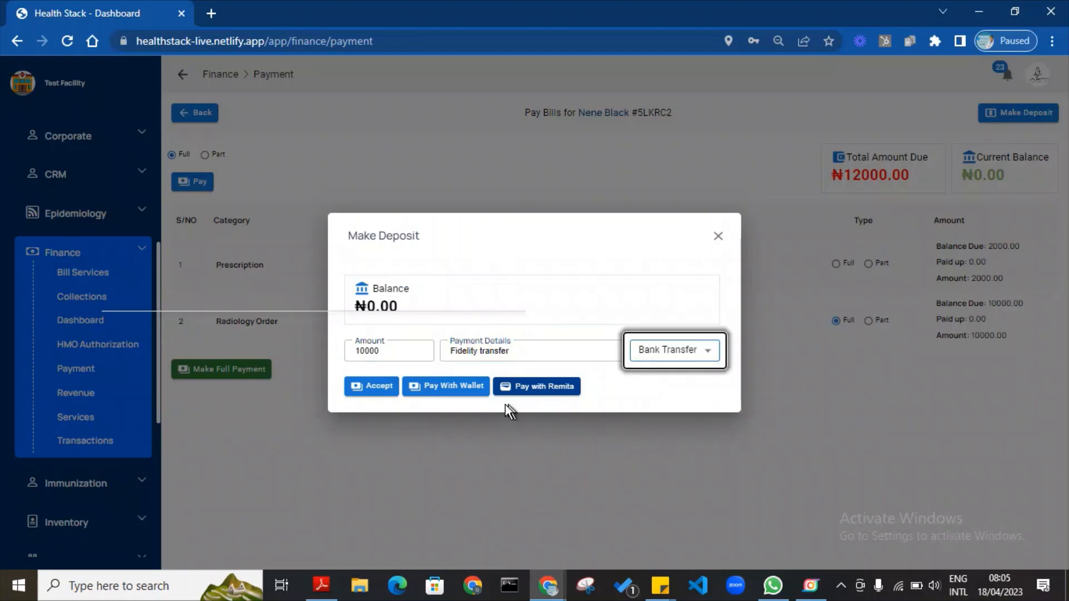
# Accept and confirm the ₦10000 deposit, then close the deposit form.
pyautogui.click(372, 391)
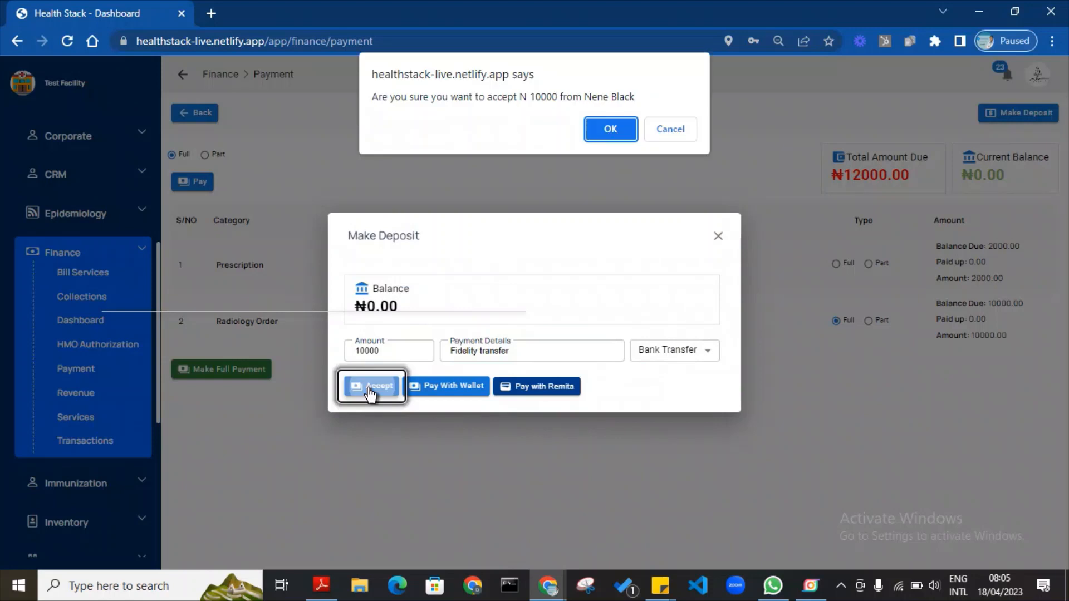
pyautogui.click(621, 137)
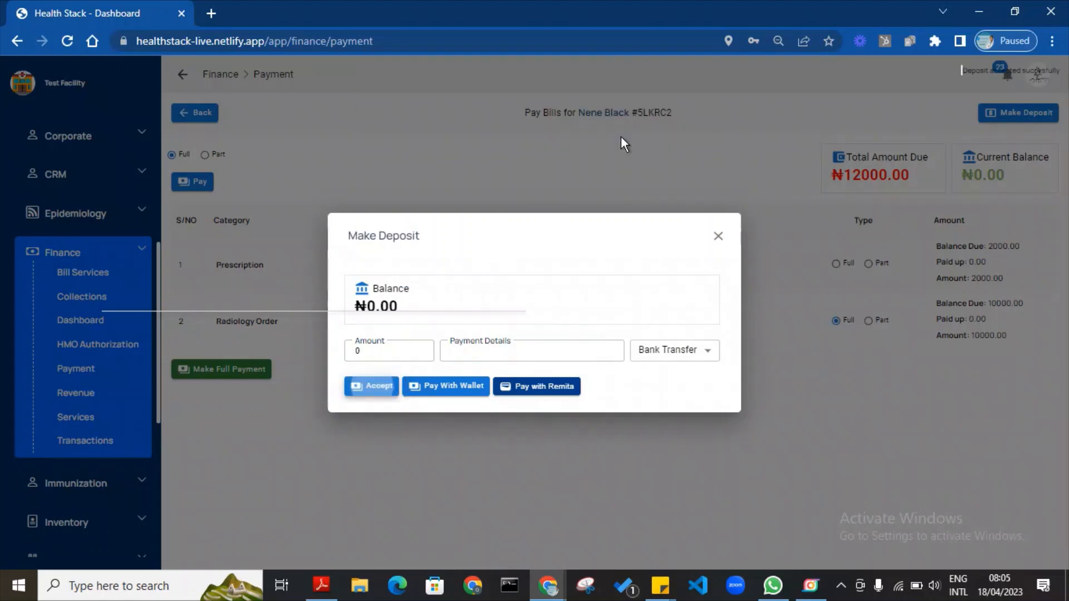
pyautogui.click(713, 122)
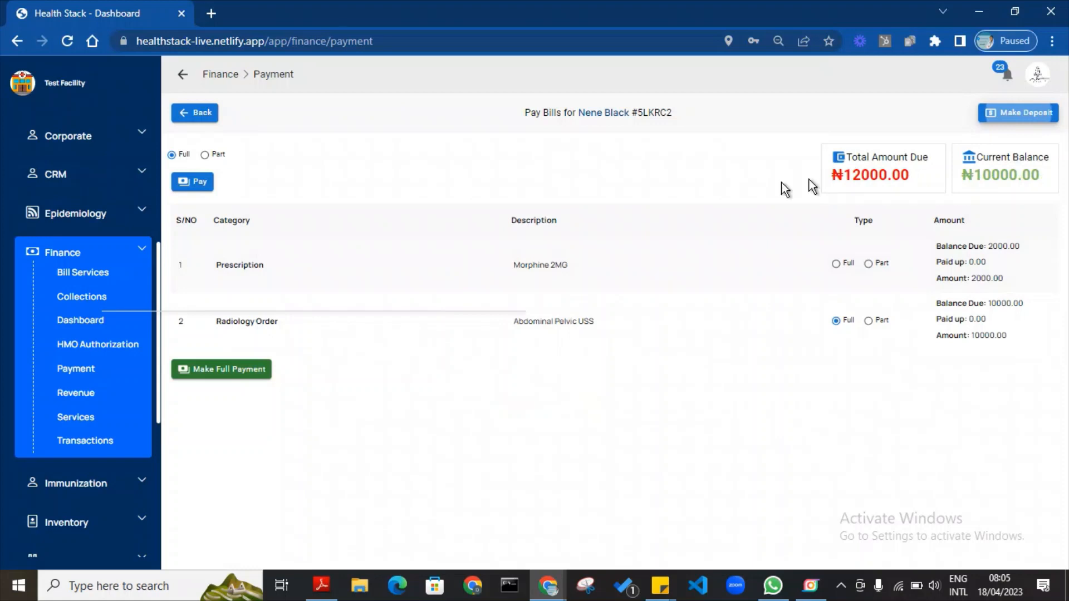
# Make a ₦10000 part payment against the Morphine and radiology bills, then return to unpaid invoices.
pyautogui.click(205, 156)
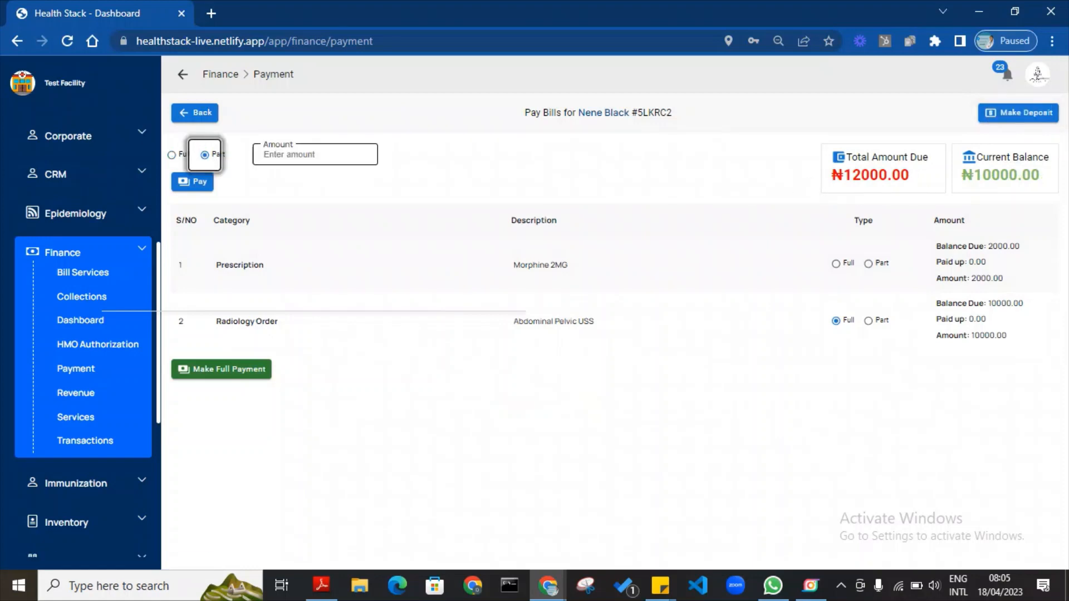
pyautogui.write('10000')
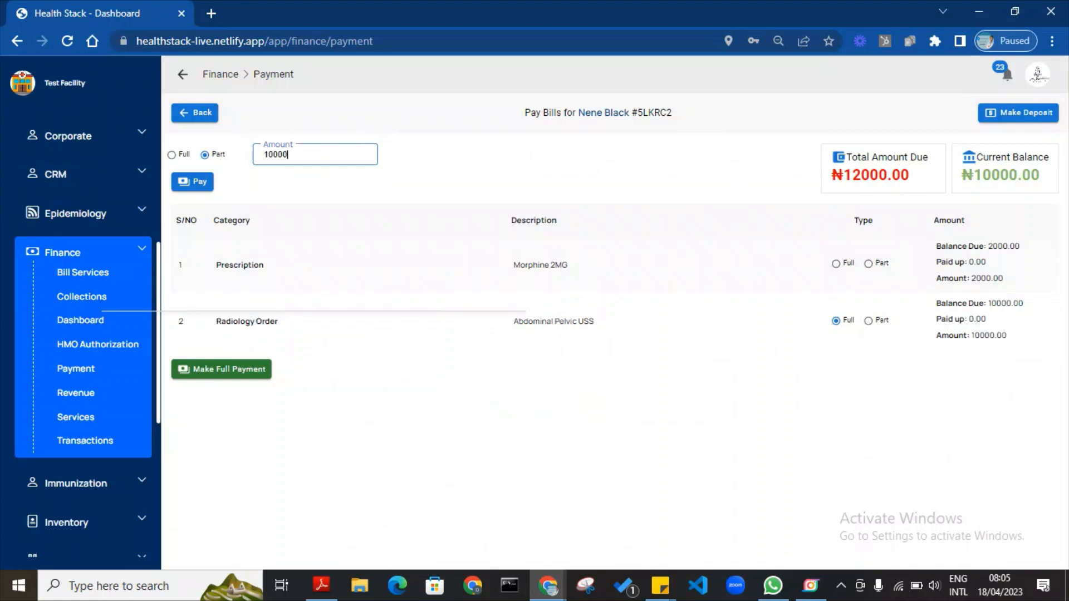
pyautogui.click(199, 183)
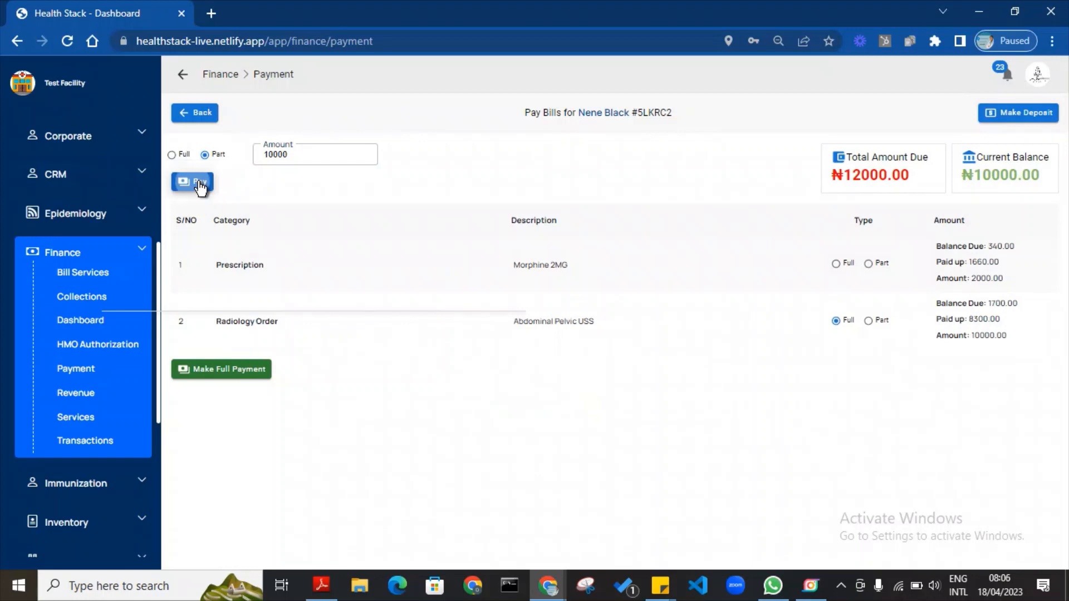
pyautogui.click(201, 184)
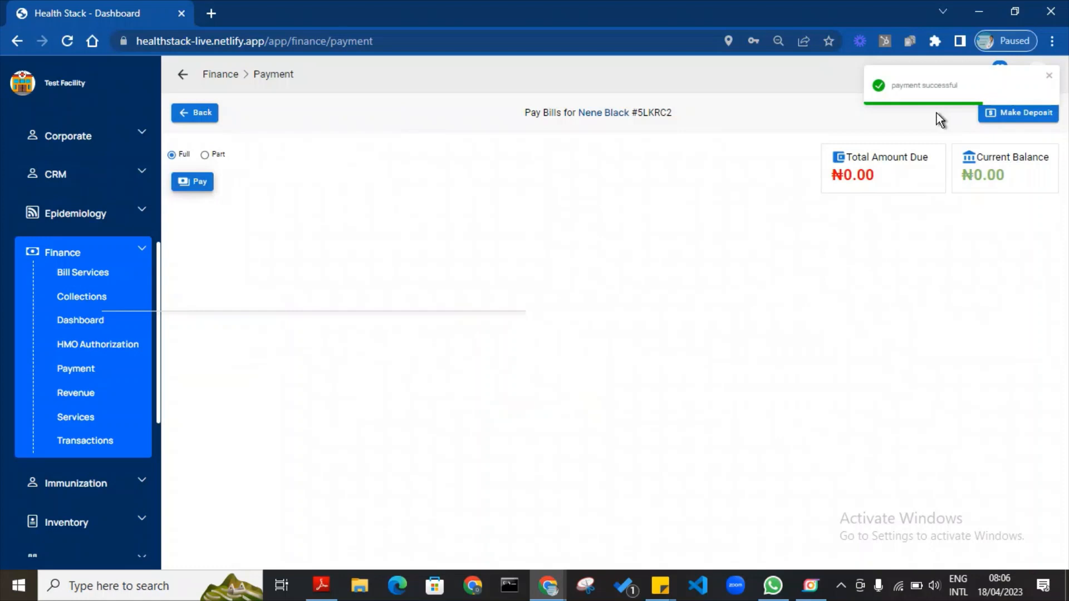
pyautogui.click(210, 112)
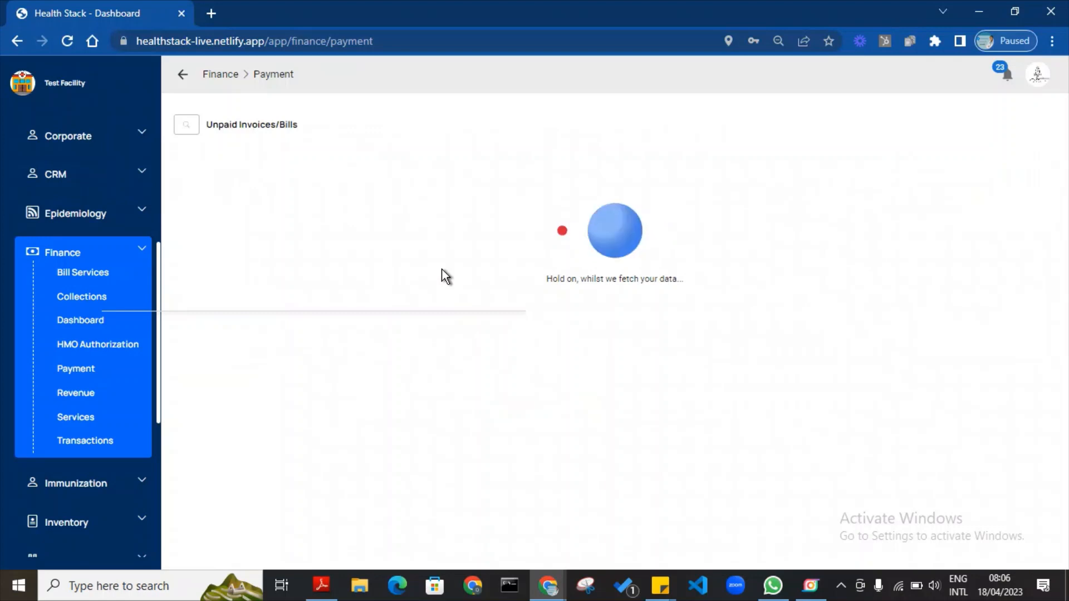
# Open the Finance Dashboard showing ₦0 total revenue, collections and pending bills.
pyautogui.click(51, 292)
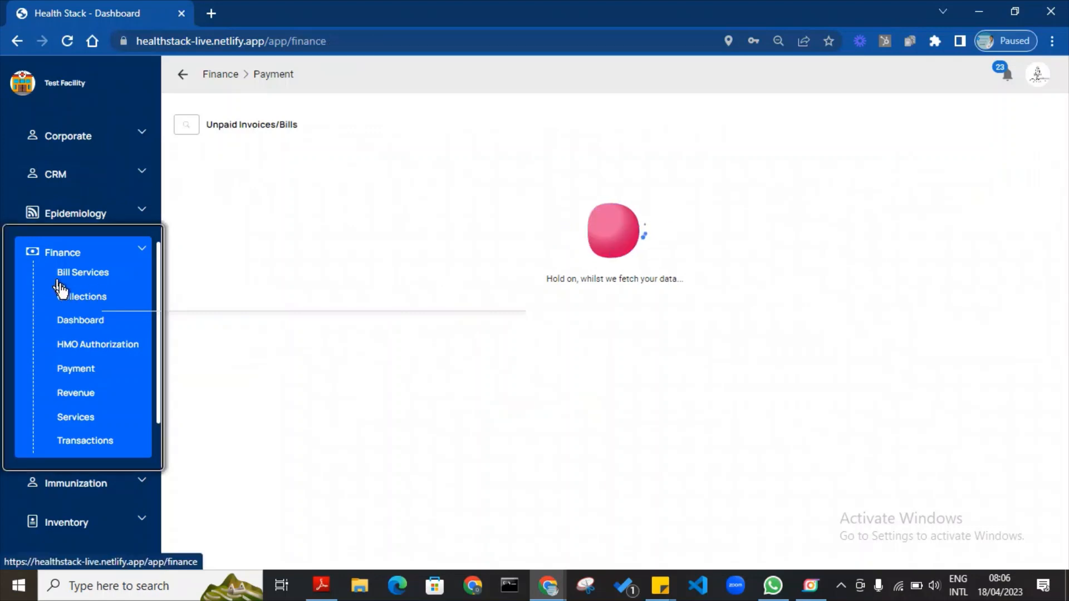
pyautogui.click(75, 370)
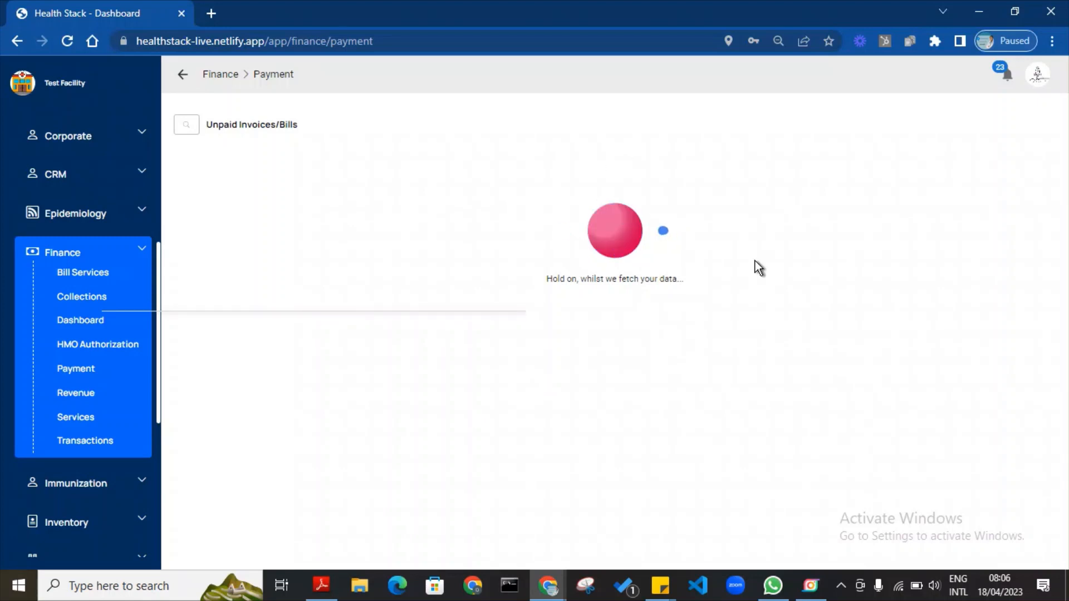
pyautogui.click(142, 252)
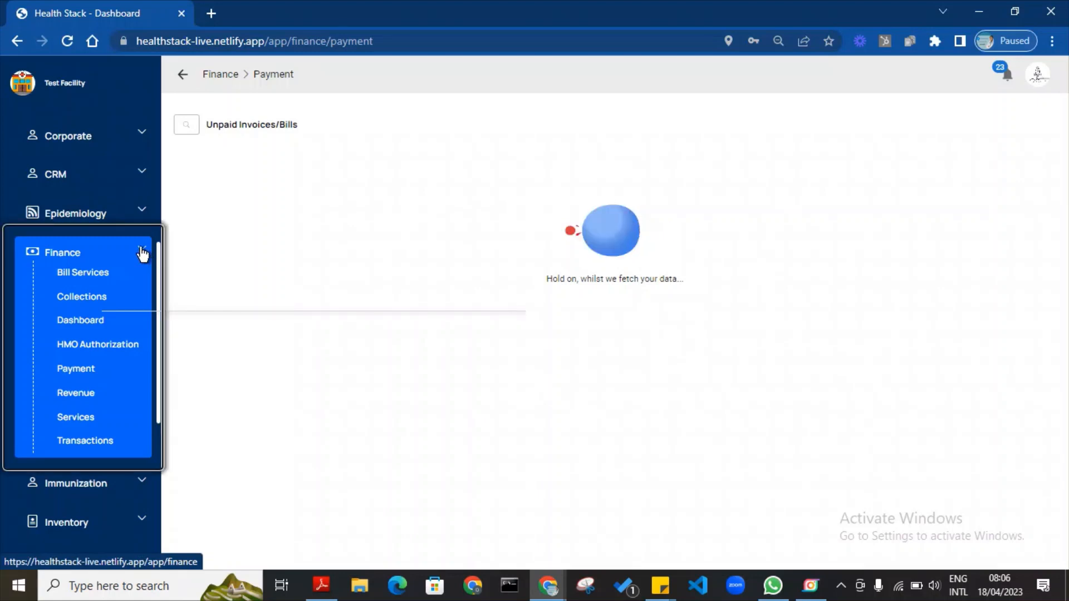
pyautogui.scroll(6, 148, 122)
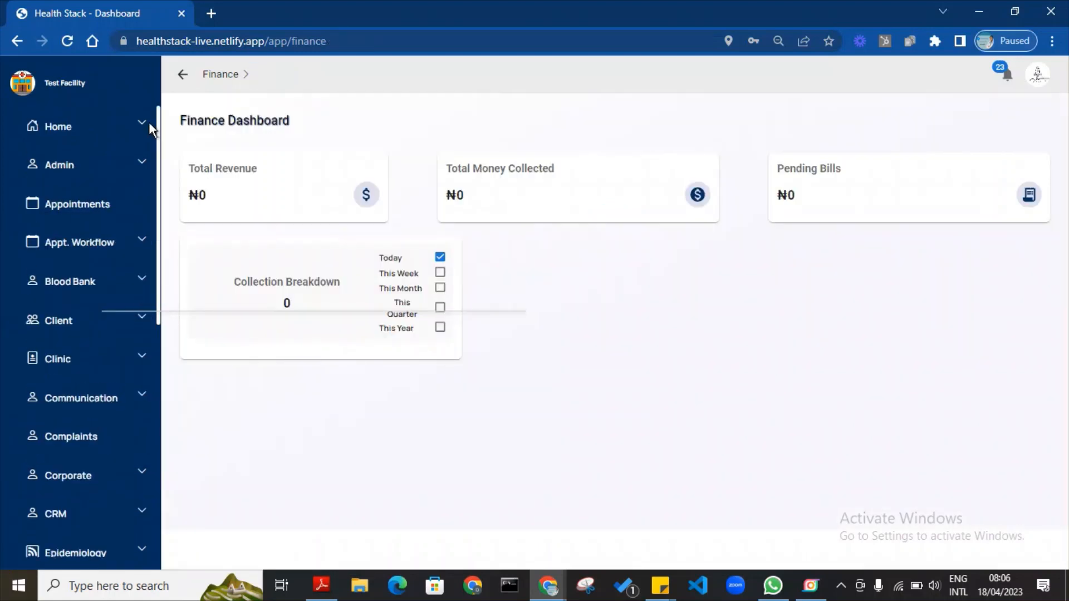
pyautogui.moveTo(147, 78); pyautogui.dragTo(187, 424)
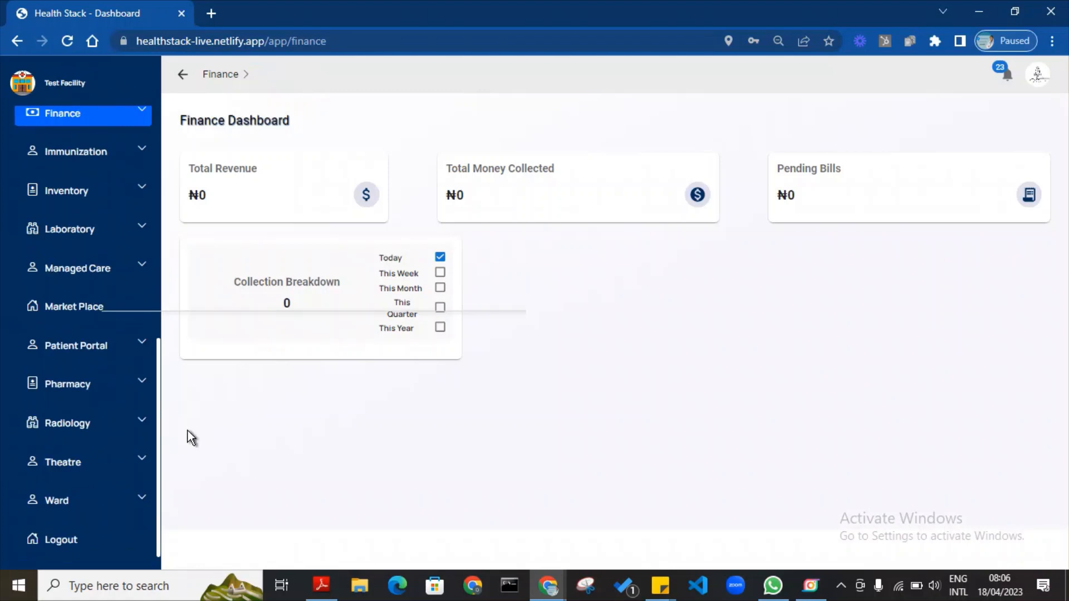
# Check the Ward admission and discharge lists, ending on the empty Pending Admissions page.
pyautogui.click(141, 505)
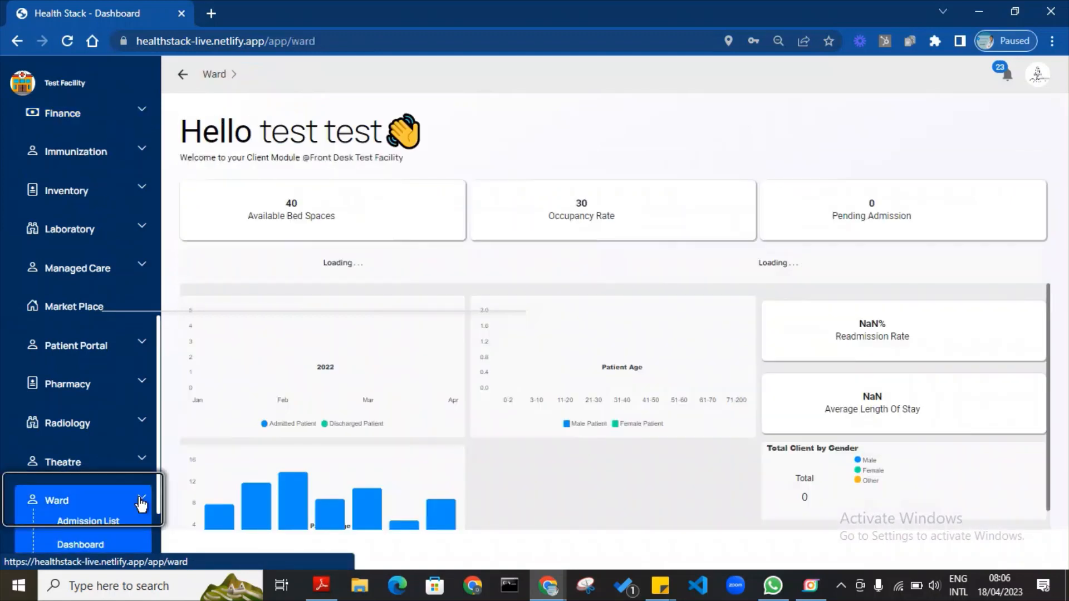
pyautogui.scroll(-2, 158, 448)
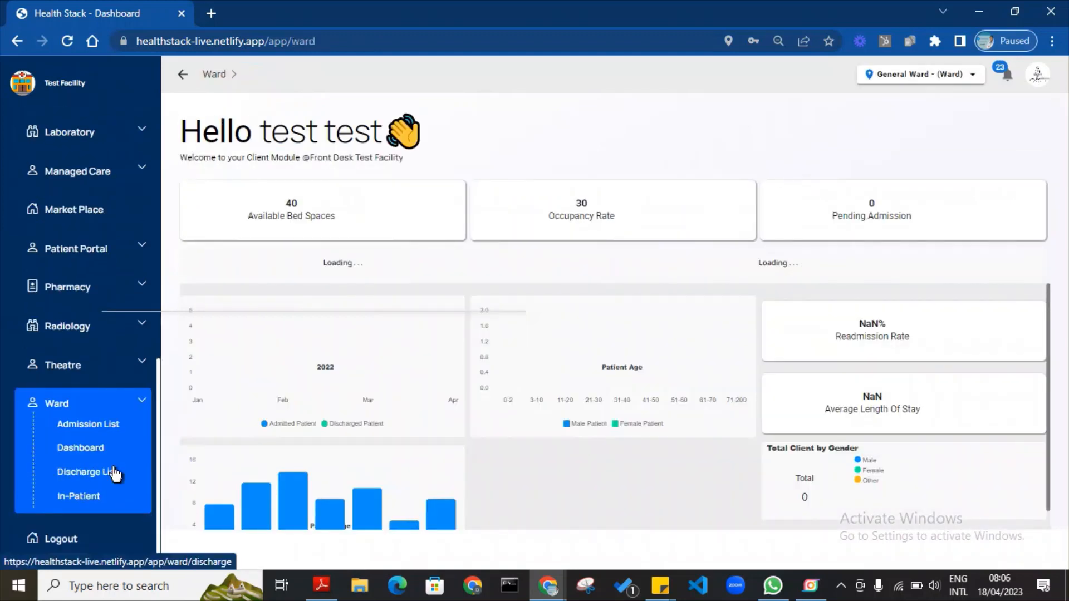
pyautogui.click(106, 427)
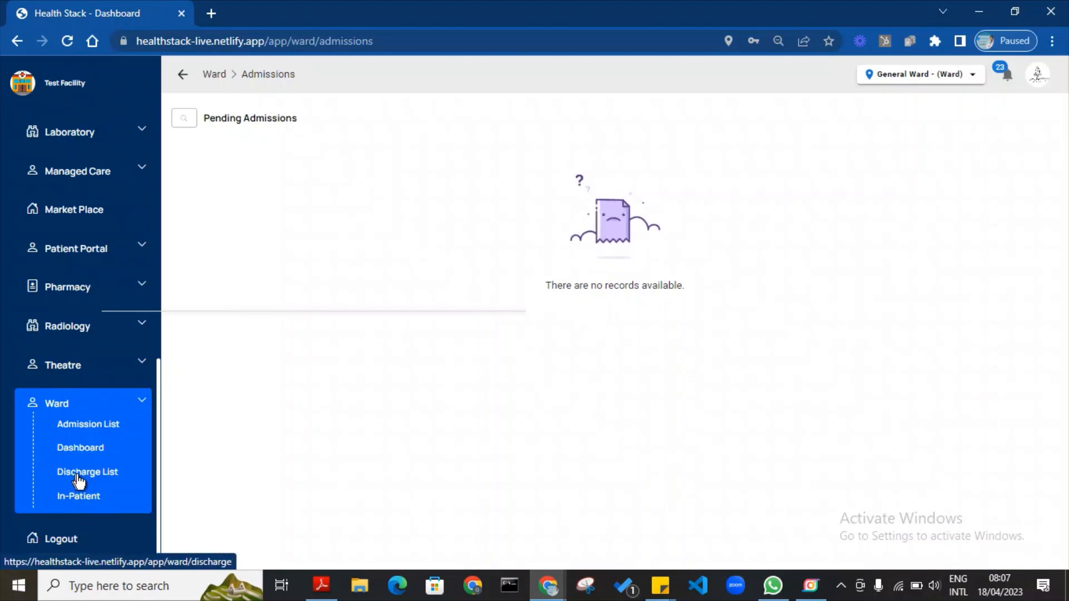
pyautogui.click(98, 478)
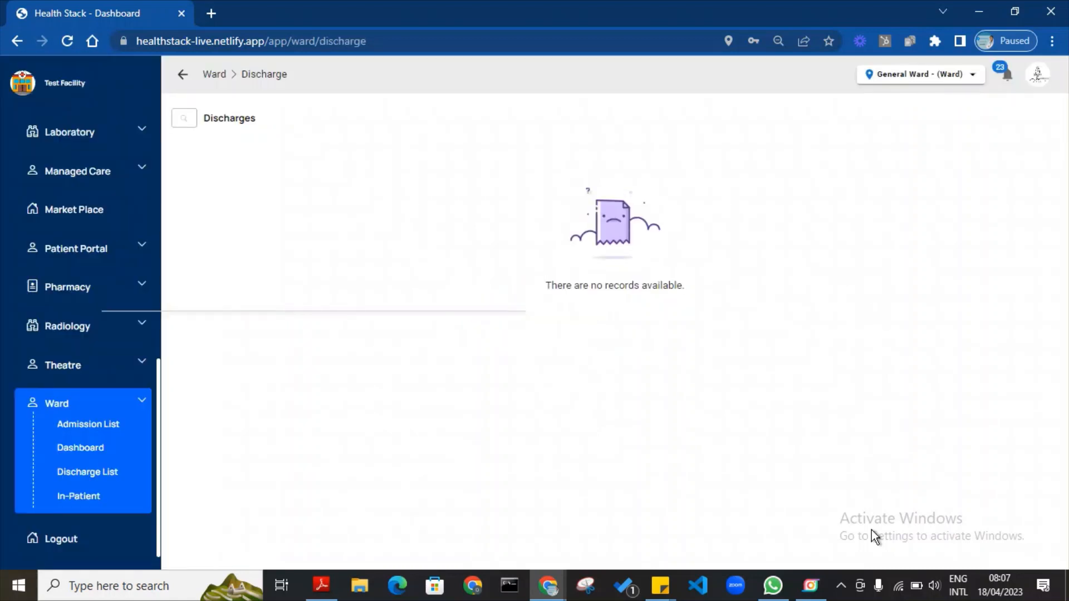
pyautogui.click(115, 424)
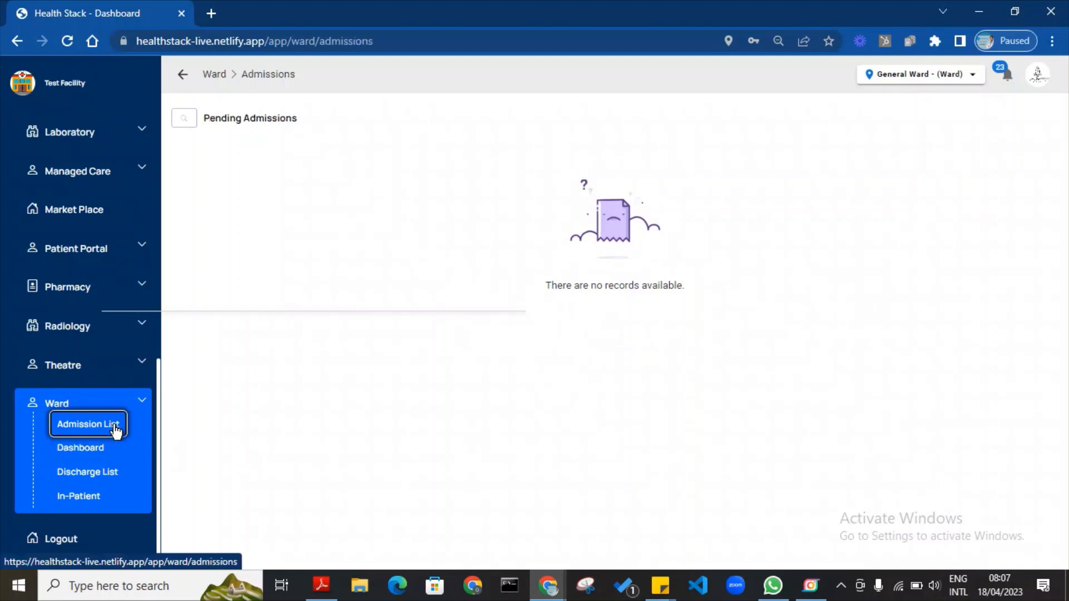
pyautogui.click(812, 588)
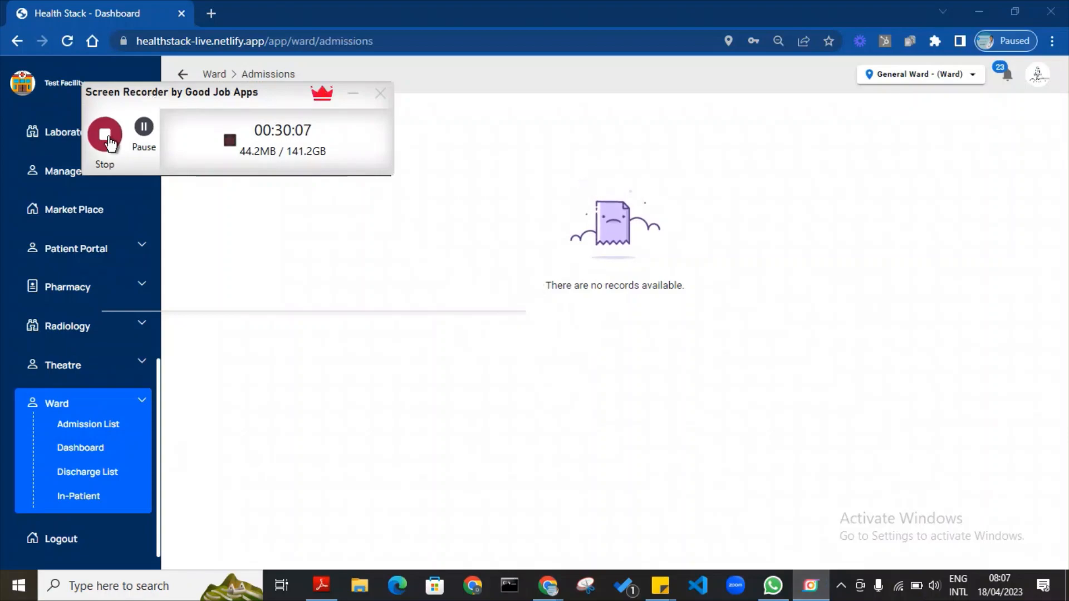